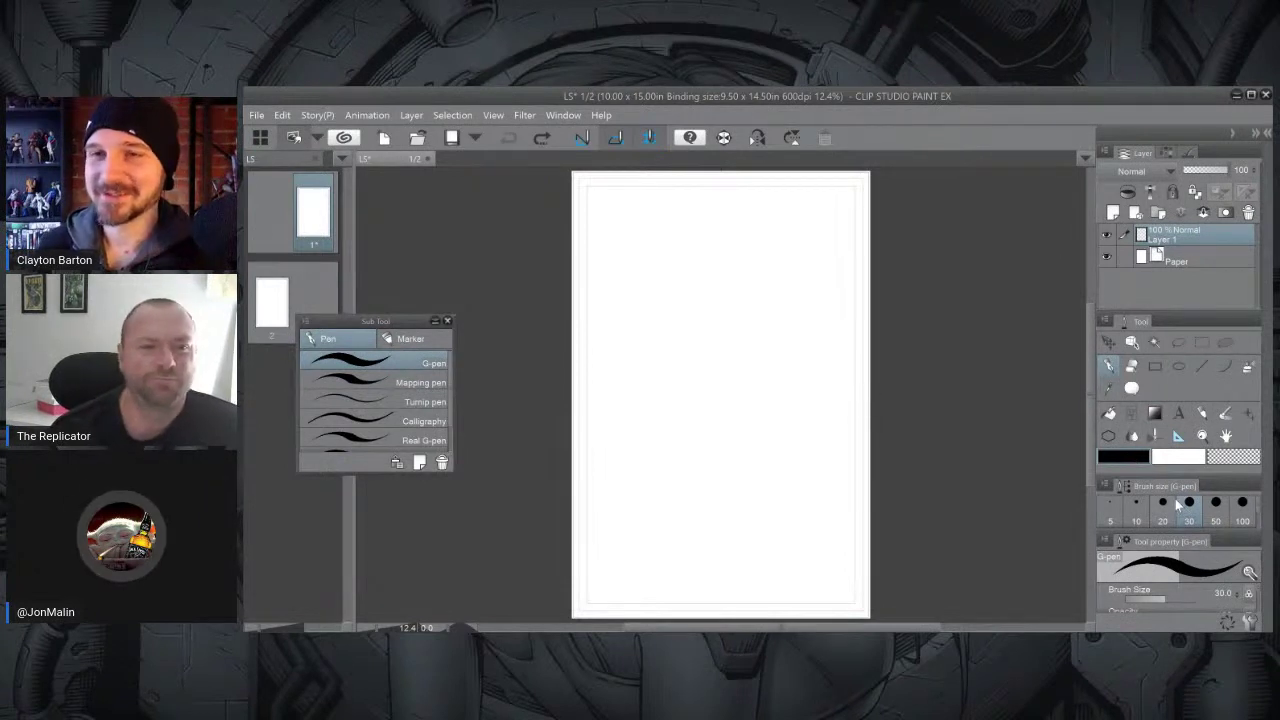
Sketch a wide rectangular comic panel in the upper part of the page with the G-pen.
left_click_drag(789, 330, 783, 405)
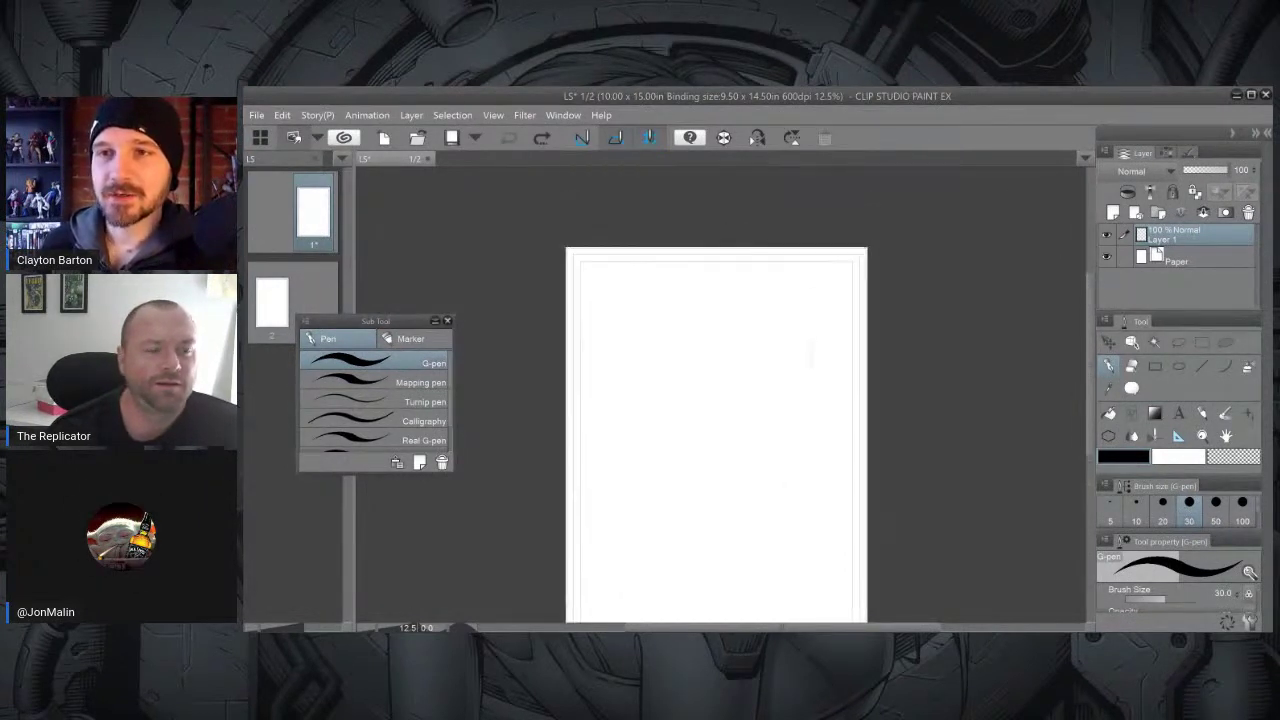
scroll(783, 406, "up", 1)
scroll(737, 412, "up", 1)
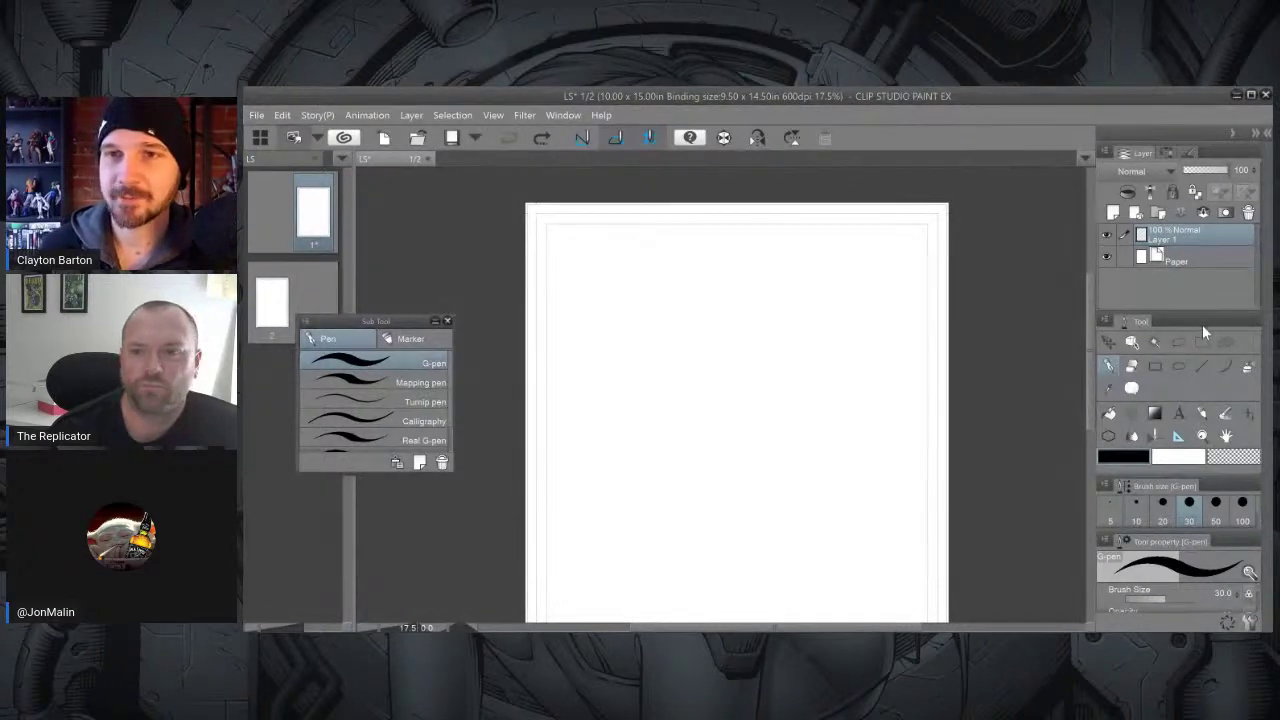
mouse_move(561, 250)
left_mouse_down()
mouse_move(566, 341)
mouse_move(785, 346)
left_mouse_up()
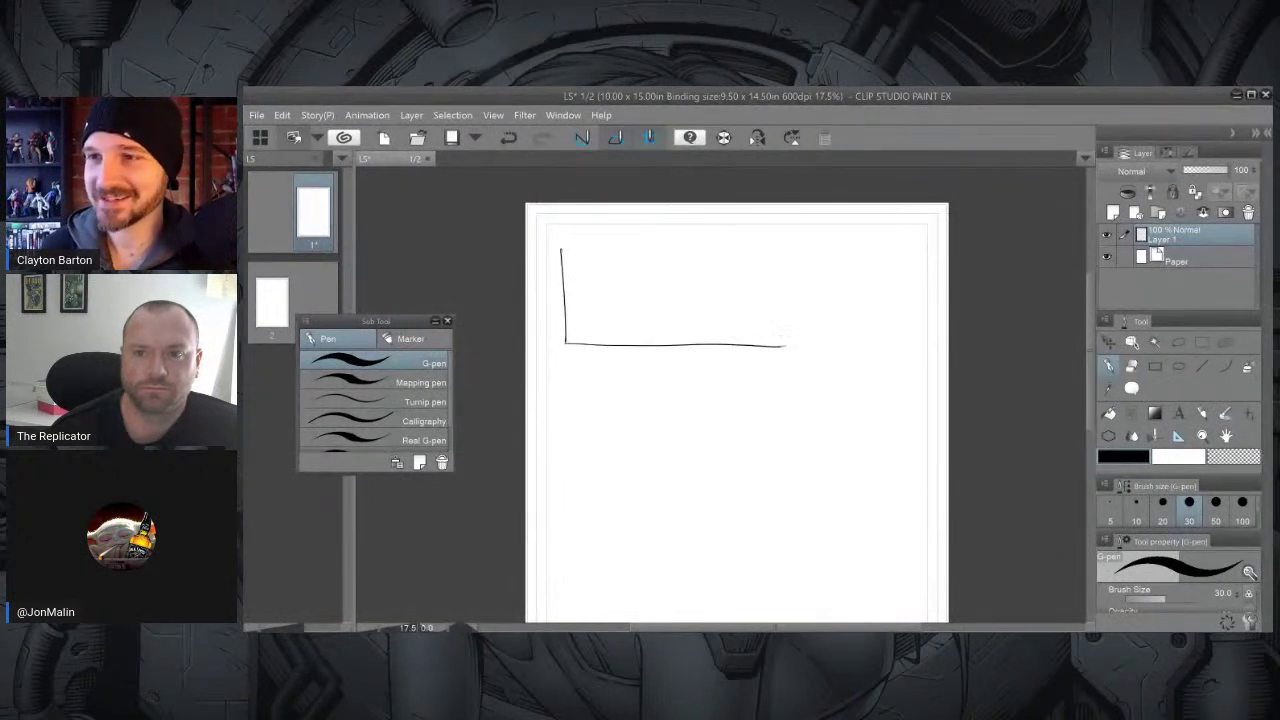
mouse_move(561, 247)
left_mouse_down()
mouse_move(798, 243)
mouse_move(802, 350)
left_mouse_up()
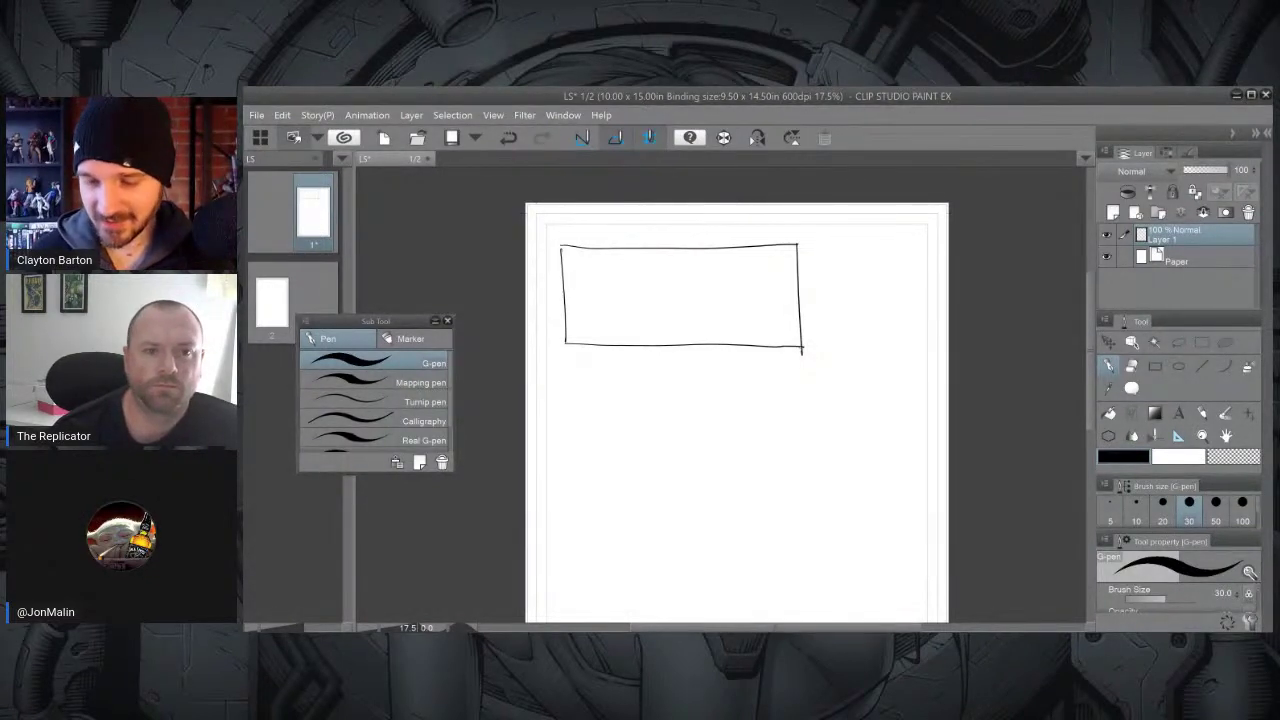
left_click_drag(820, 370, 860, 281)
scroll(684, 370, "down", 2)
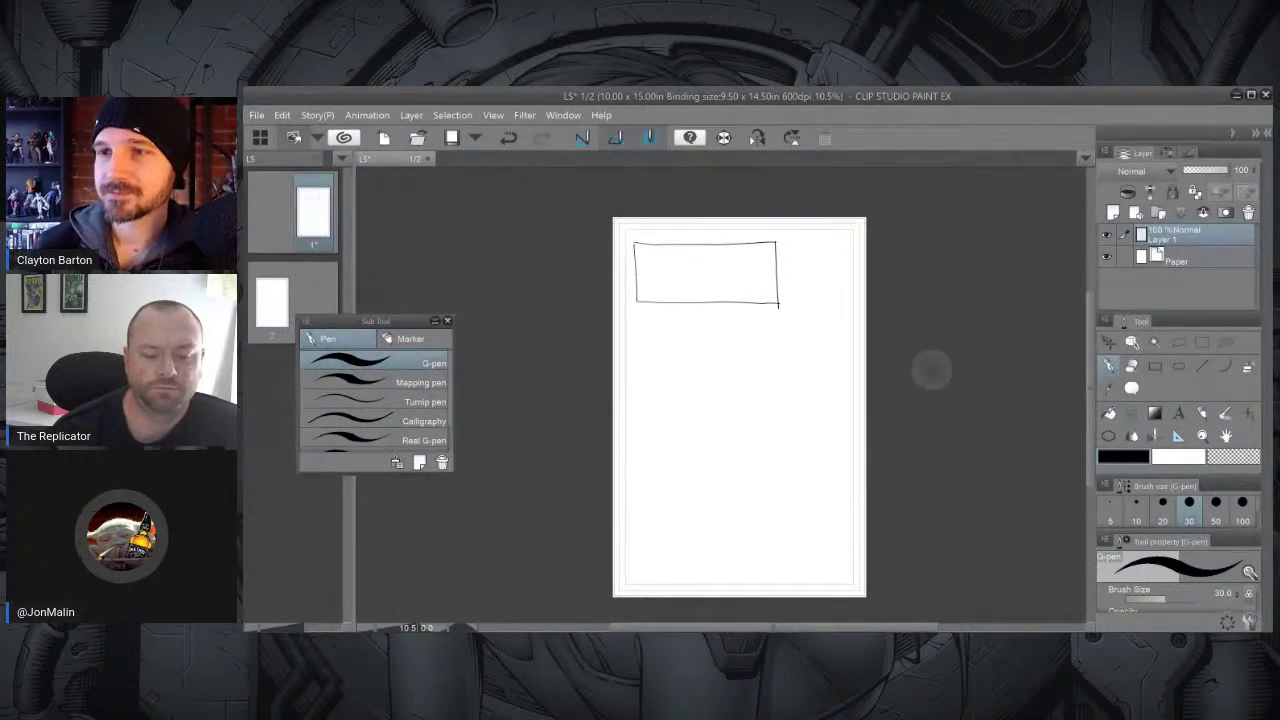
mouse_move(710, 305)
left_mouse_down()
mouse_move(736, 393)
mouse_move(829, 256)
mouse_move(786, 253)
left_mouse_up()
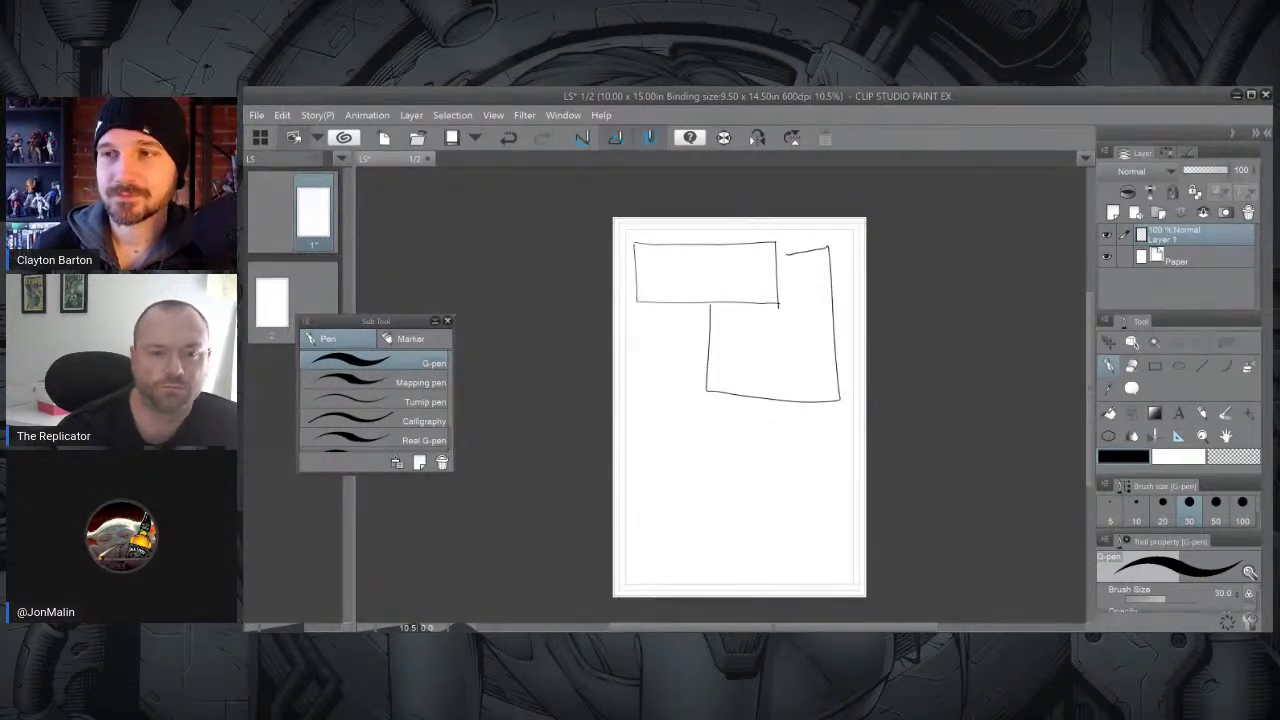
mouse_move(676, 320)
left_mouse_down()
mouse_move(792, 449)
mouse_move(661, 468)
mouse_move(650, 333)
left_mouse_up()
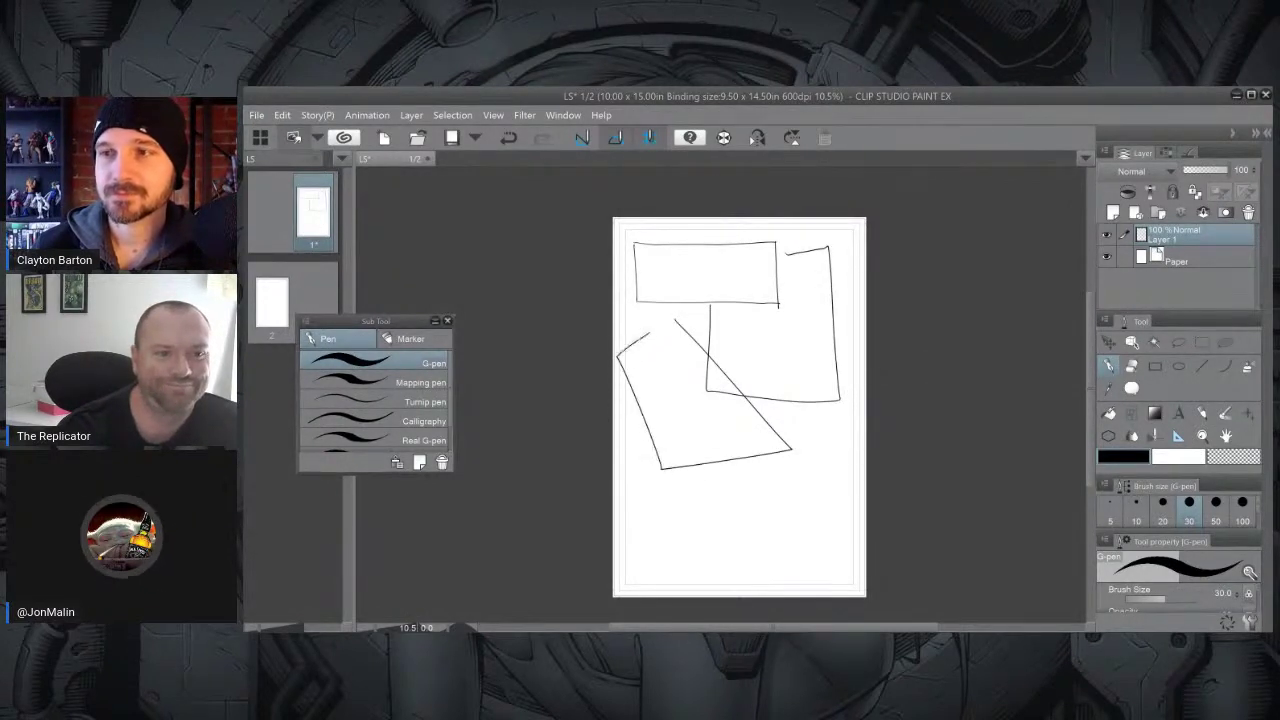
mouse_move(740, 449)
left_mouse_down()
mouse_move(714, 533)
mouse_move(825, 441)
mouse_move(742, 421)
mouse_move(734, 465)
left_mouse_up()
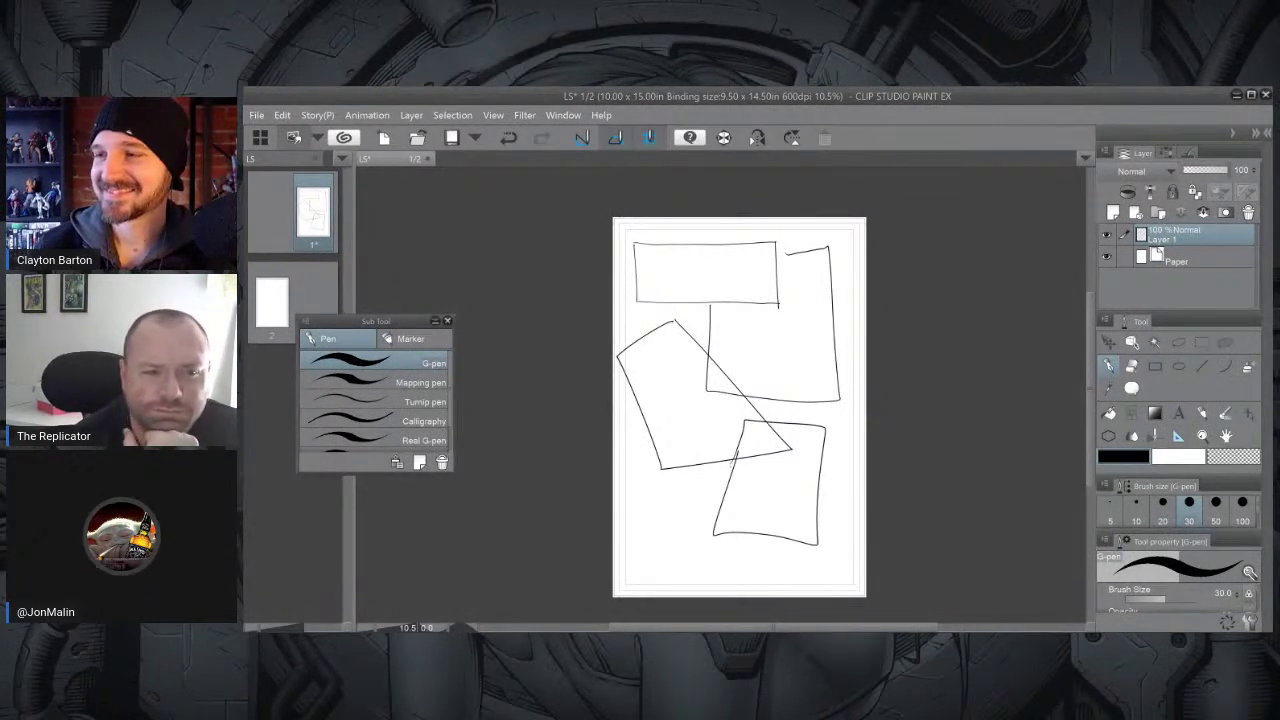
key("ctrl+z")
key("ctrl+z")
key("ctrl+z")
key("ctrl+z")
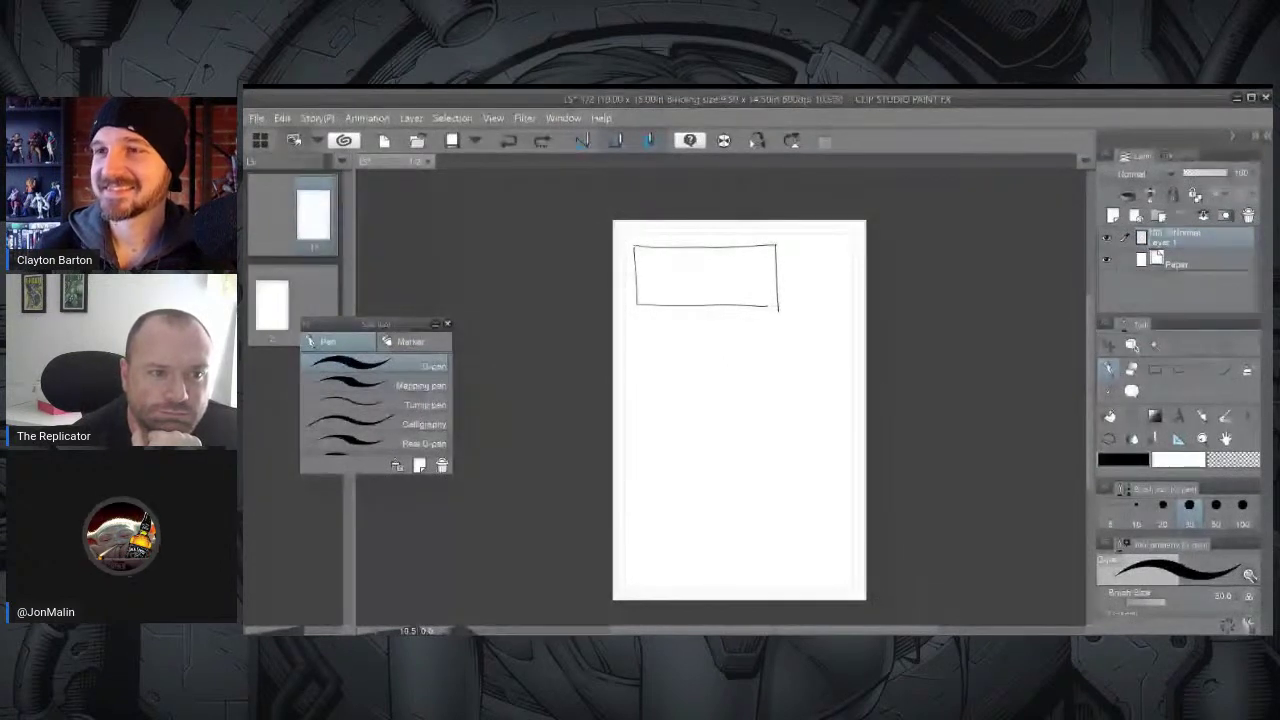
Divide the rectangular panel with two vertical and two horizontal guide lines that run past its borders.
scroll(775, 268, "up", 3)
left_click_drag(775, 268, 804, 311)
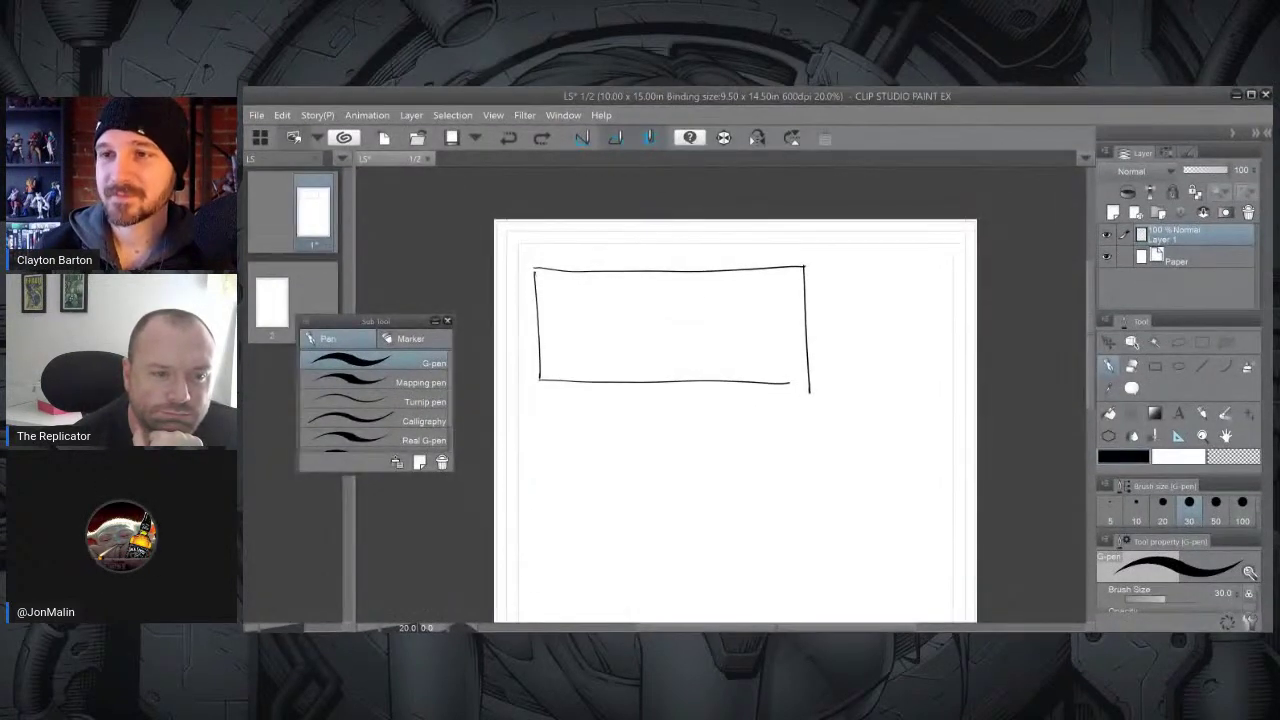
left_click_drag(594, 243, 606, 412)
left_click_drag(702, 244, 709, 420)
left_click_drag(524, 347, 844, 354)
left_click_drag(528, 310, 876, 305)
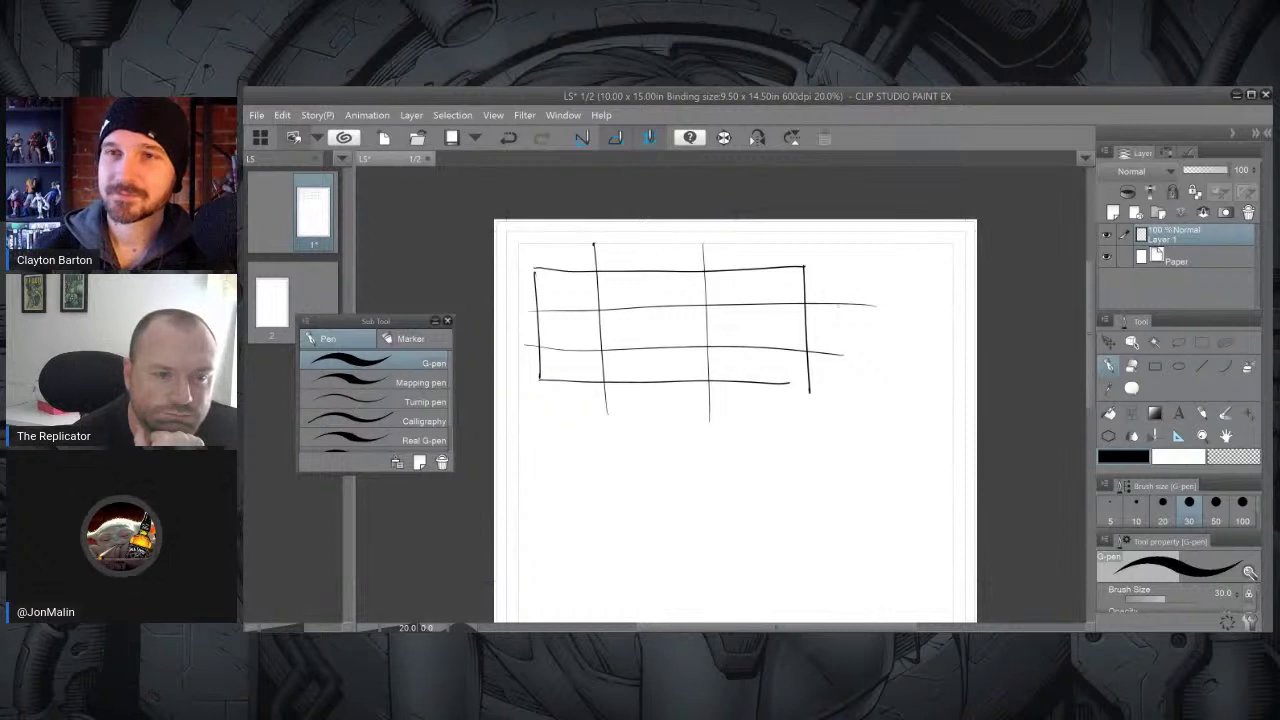
Sketch a small standing figure on the second vertical guide and a horizon line along the lower horizontal guide.
left_click_drag(598, 303, 598, 309)
key("ctrl+z")
left_click_drag(703, 304, 711, 378)
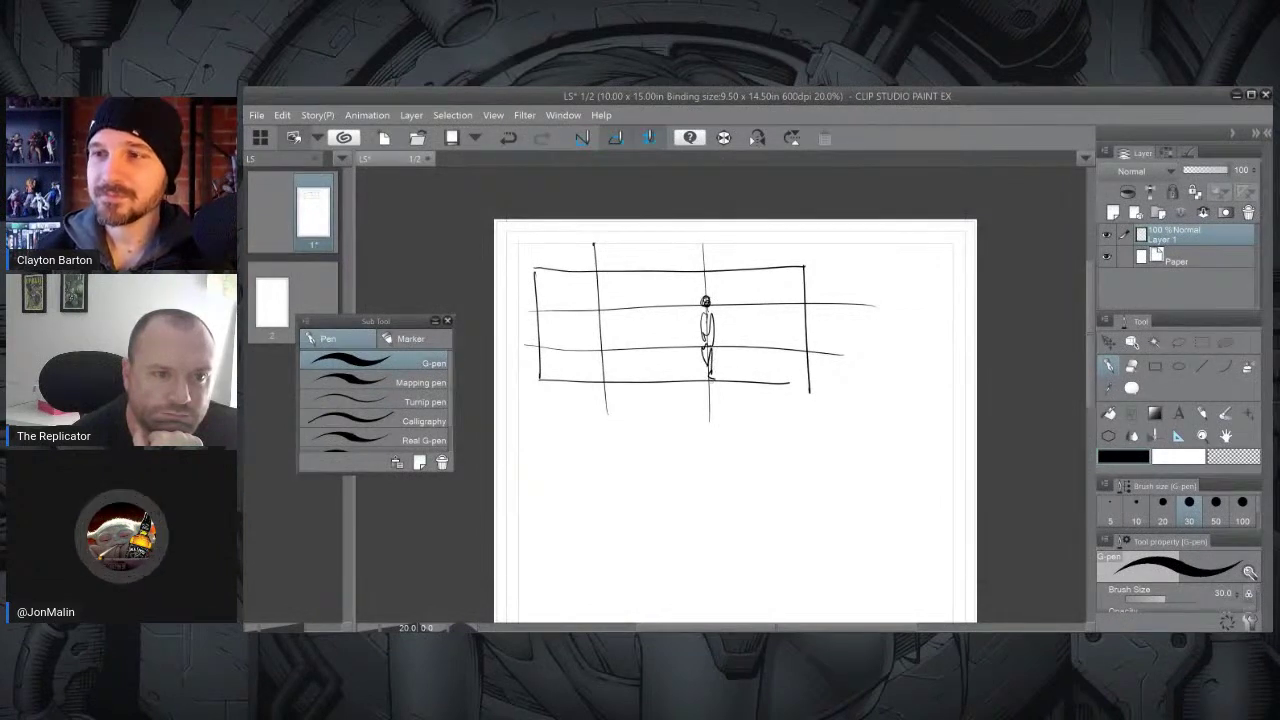
left_click_drag(526, 353, 810, 341)
left_click_drag(536, 298, 718, 296)
key("ctrl+z")
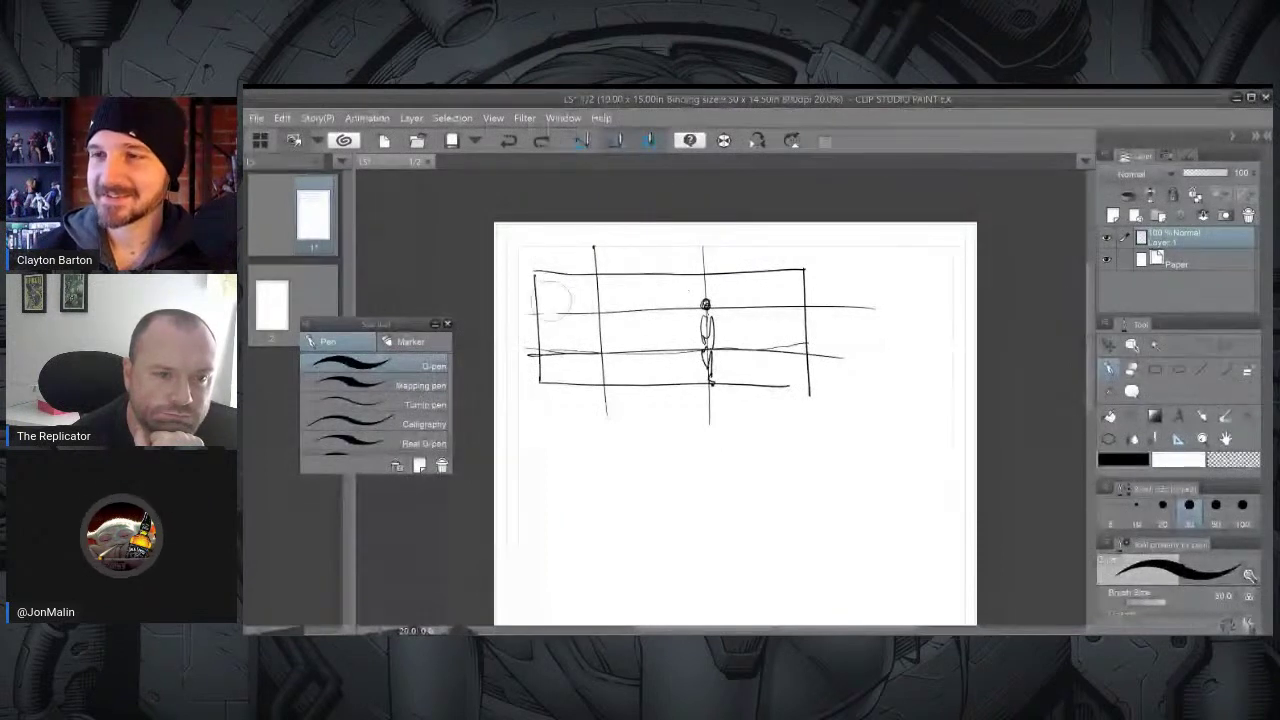
Erase most of the guide lines and draw small ovals in the panel beside the standing figure.
left_click_drag(670, 304, 798, 297)
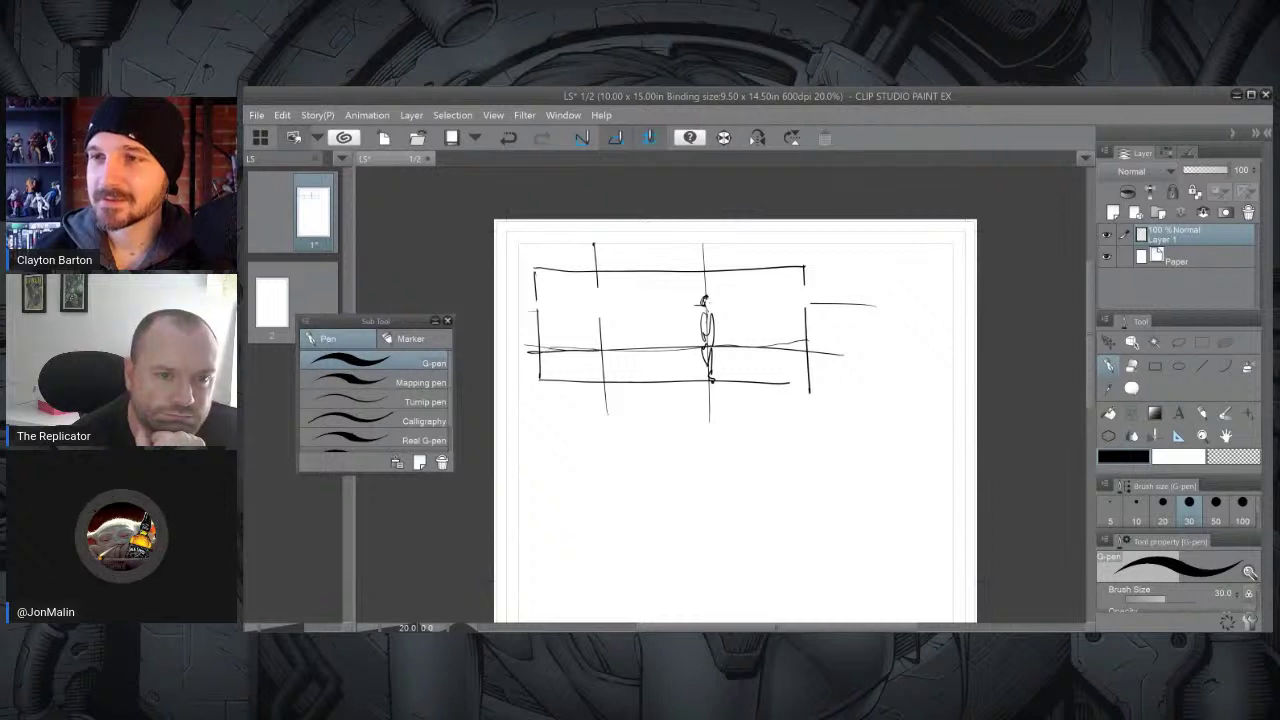
left_click_drag(634, 303, 633, 304)
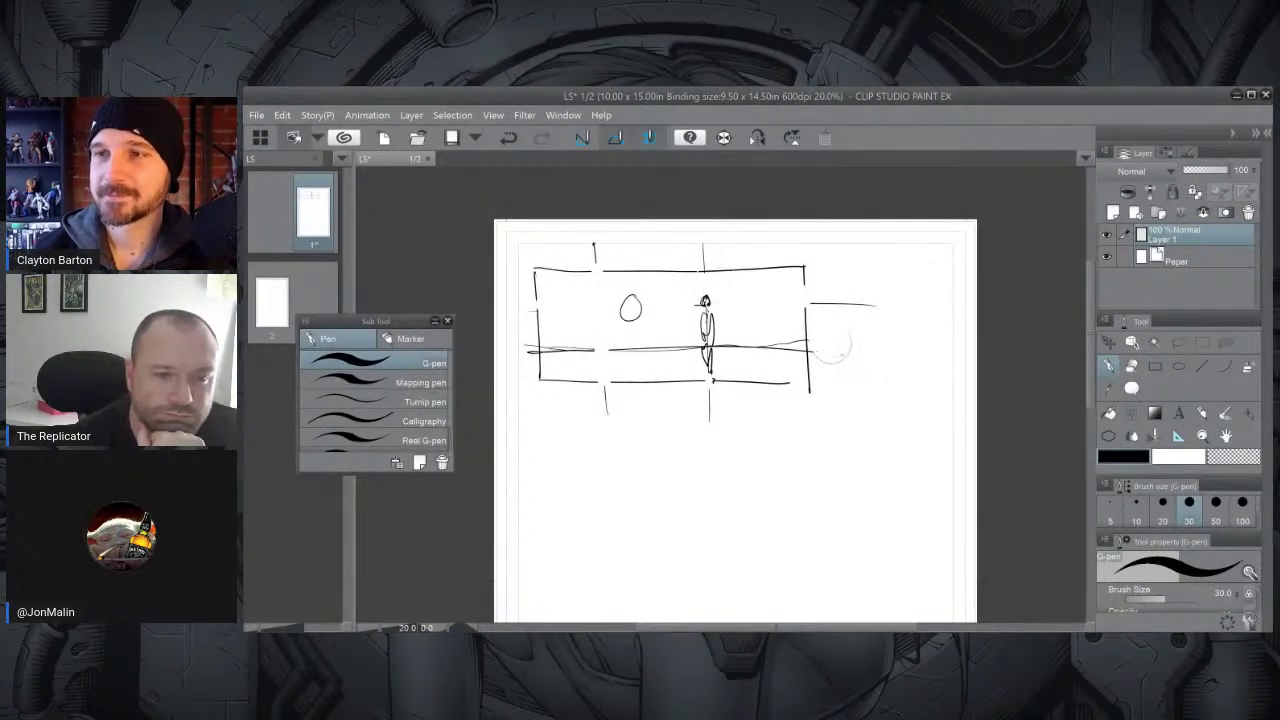
left_click_drag(858, 298, 840, 300)
left_click_drag(708, 241, 698, 258)
mouse_move(609, 240)
left_mouse_down()
mouse_move(575, 288)
mouse_move(522, 298)
left_mouse_up()
left_click_drag(526, 360, 524, 372)
left_click_drag(610, 396, 604, 410)
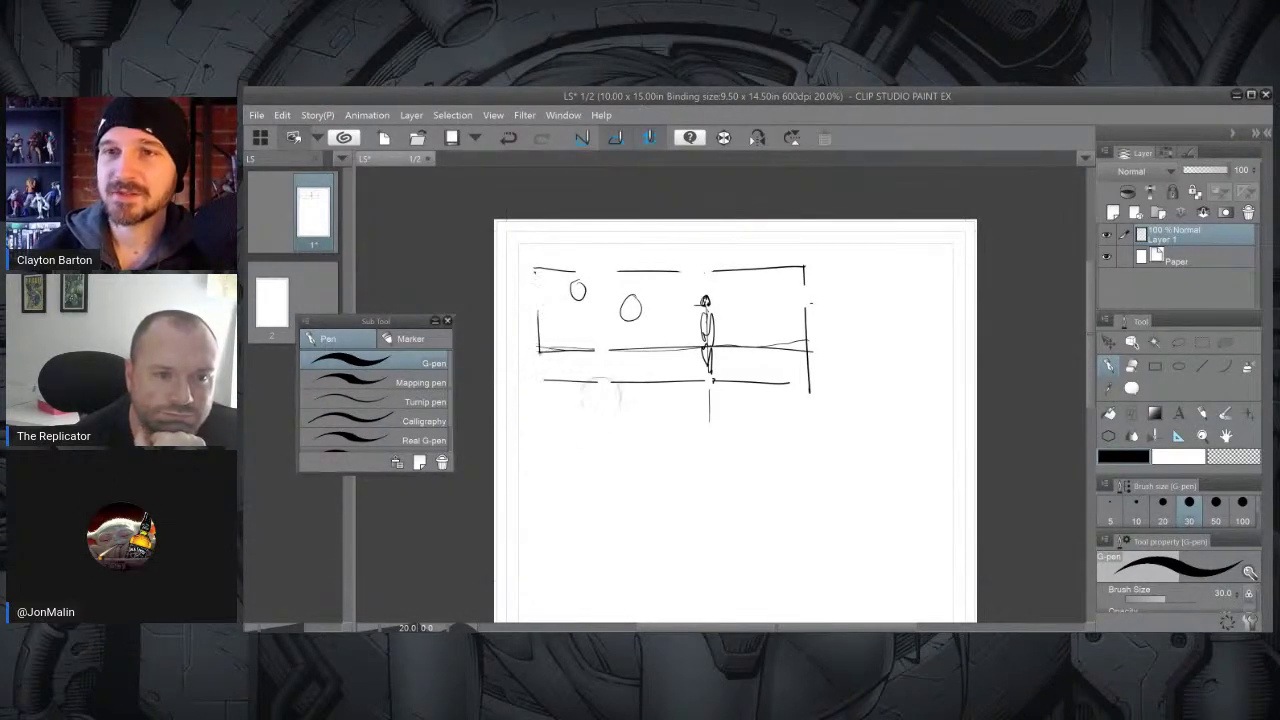
Erase the whole panel sketch so the page is blank.
mouse_move(731, 420)
left_mouse_down()
mouse_move(704, 444)
mouse_move(803, 363)
mouse_move(852, 345)
mouse_move(837, 357)
mouse_move(812, 330)
mouse_move(730, 388)
mouse_move(698, 330)
mouse_move(632, 377)
mouse_move(740, 265)
mouse_move(512, 422)
mouse_move(700, 240)
mouse_move(588, 286)
mouse_move(530, 335)
mouse_move(522, 276)
mouse_move(553, 366)
left_mouse_up()
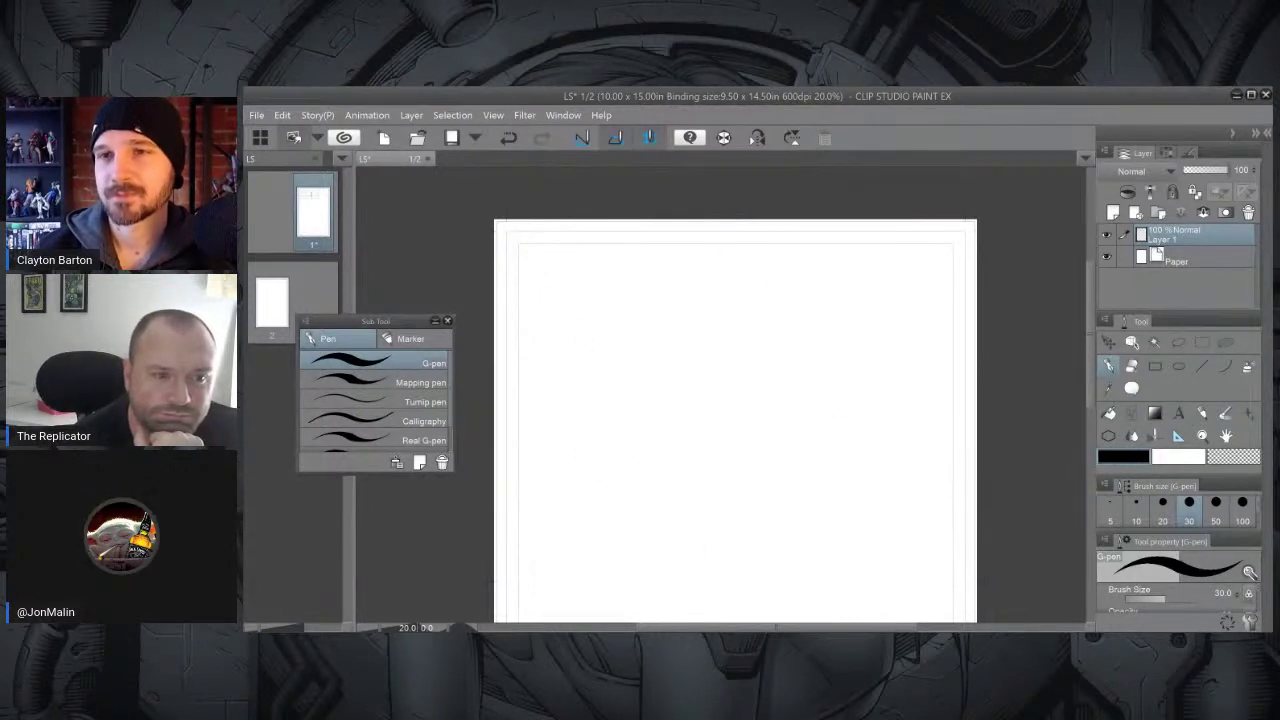
left_click_drag(949, 228, 968, 172)
left_click_drag(877, 229, 786, 229)
scroll(786, 229, "down", 2)
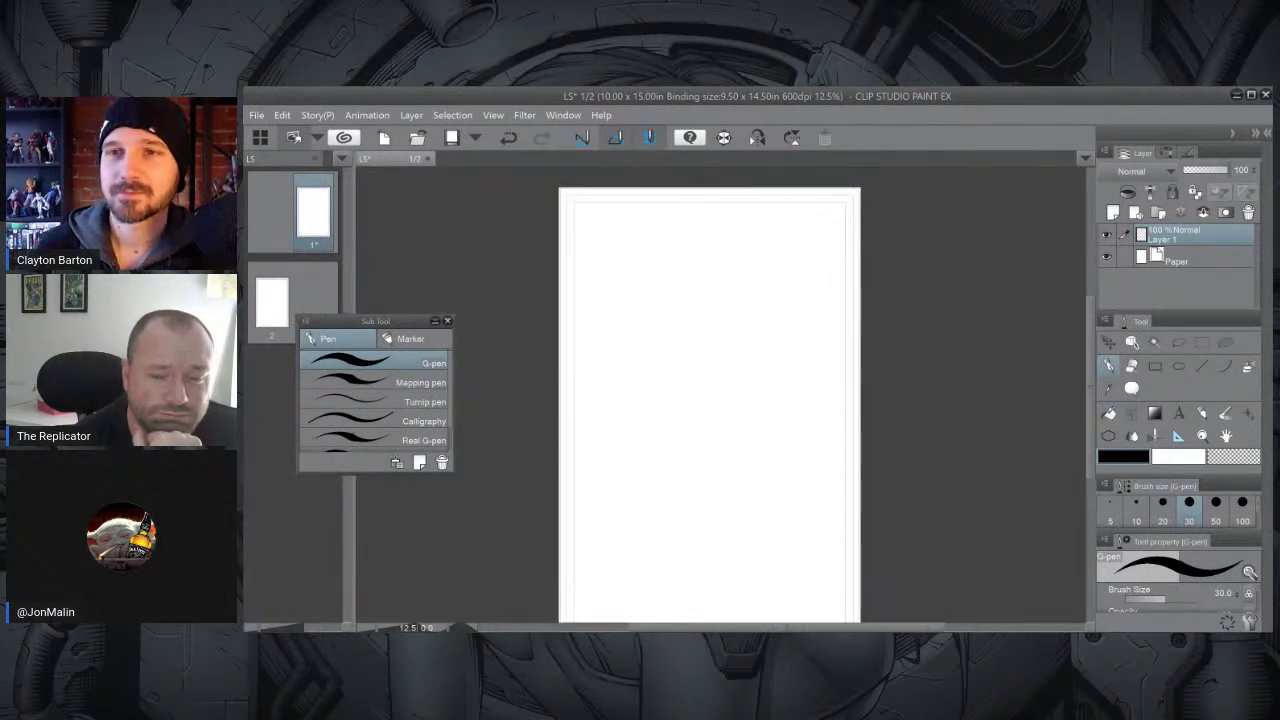
left_click_drag(781, 318, 840, 401)
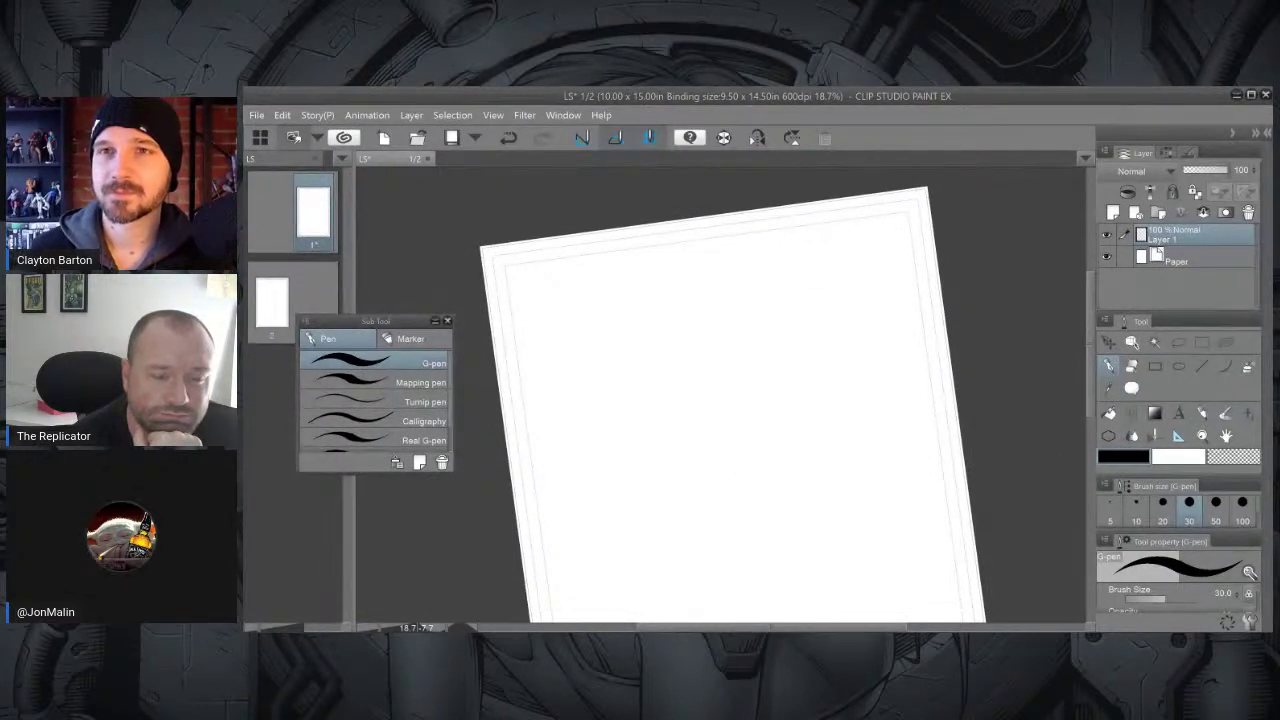
left_click_drag(820, 376, 794, 500)
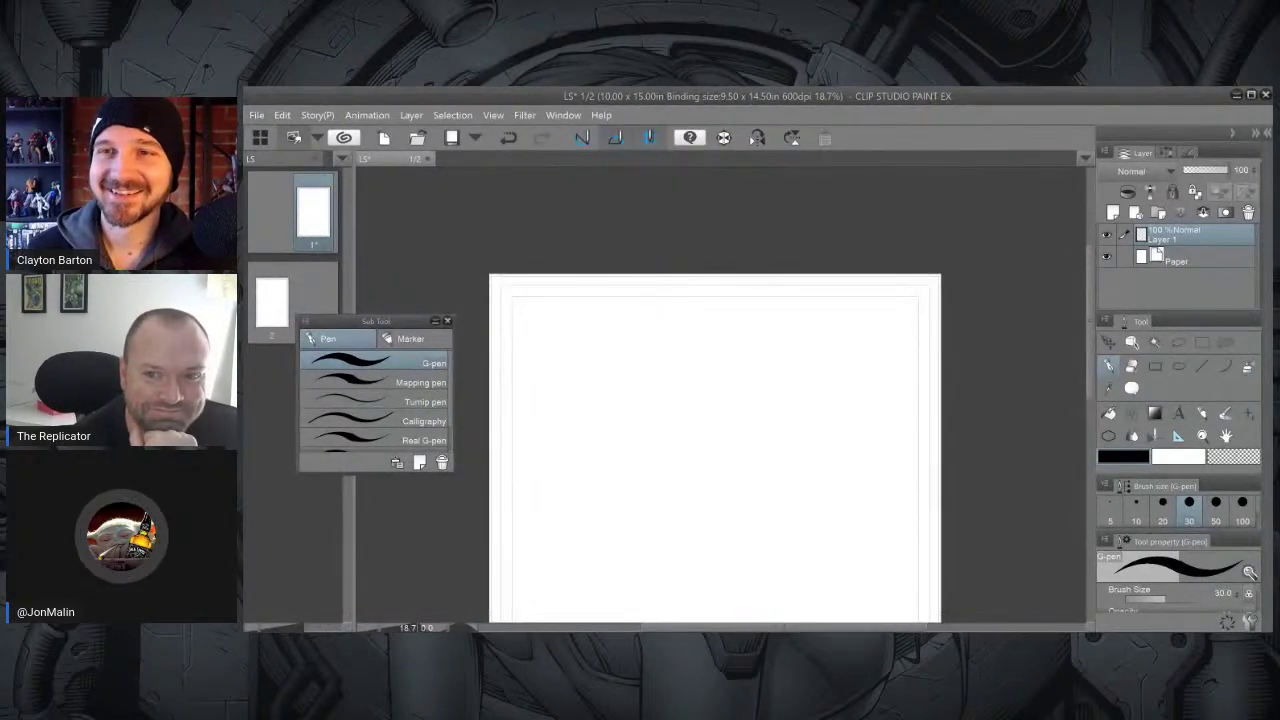
mouse_move(603, 344)
left_mouse_down()
mouse_move(610, 528)
mouse_move(806, 520)
left_mouse_up()
left_click_drag(800, 400, 809, 520)
left_click_drag(791, 327, 800, 401)
key("ctrl+z")
key("ctrl+z")
key("ctrl+z")
key("ctrl+z")
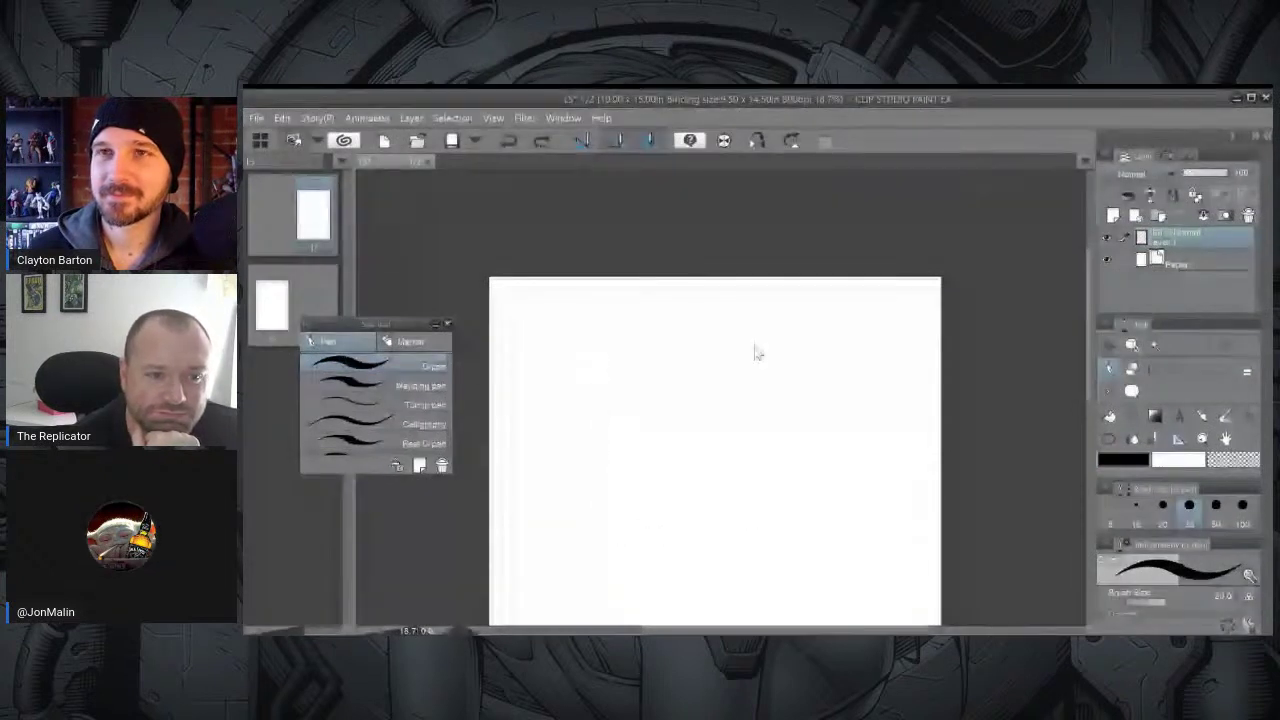
Draw a large freehand circle in the upper middle of the page.
mouse_move(712, 336)
left_mouse_down()
mouse_move(684, 503)
mouse_move(815, 430)
left_mouse_up()
left_click_drag(773, 348, 815, 425)
mouse_move(695, 335)
left_mouse_down()
mouse_move(775, 348)
mouse_move(695, 338)
left_mouse_up()
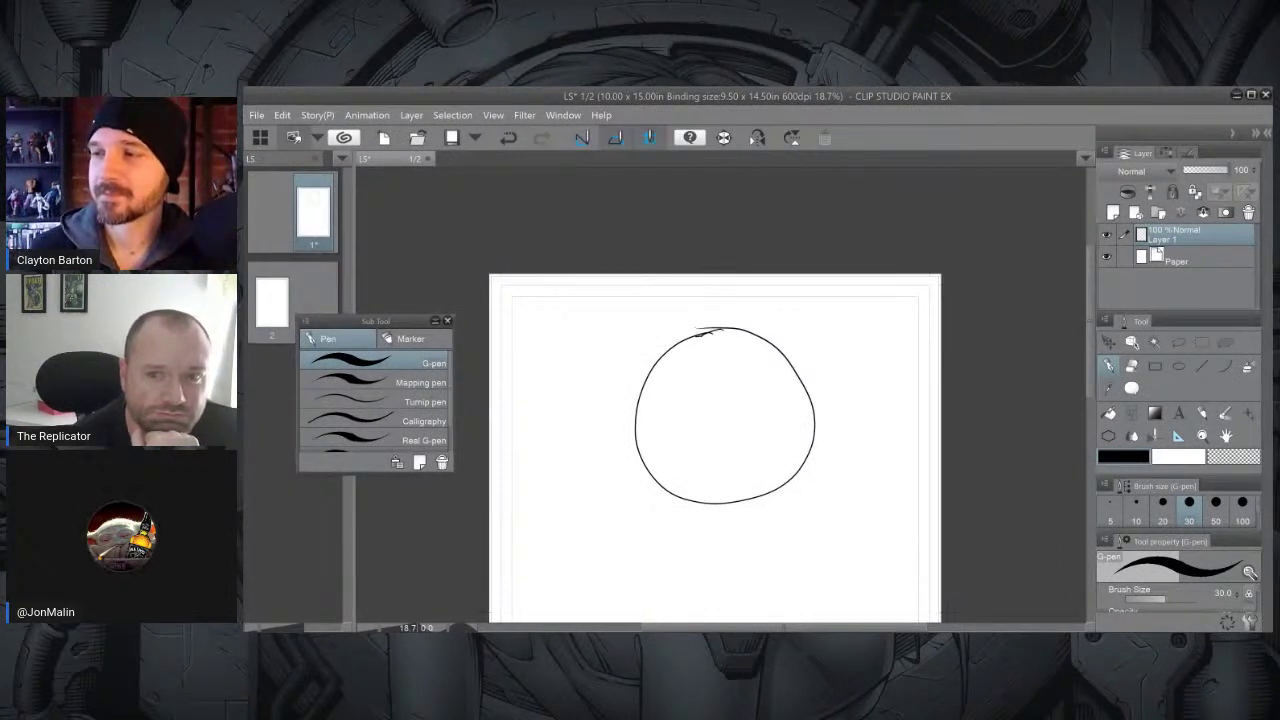
key("ctrl+z")
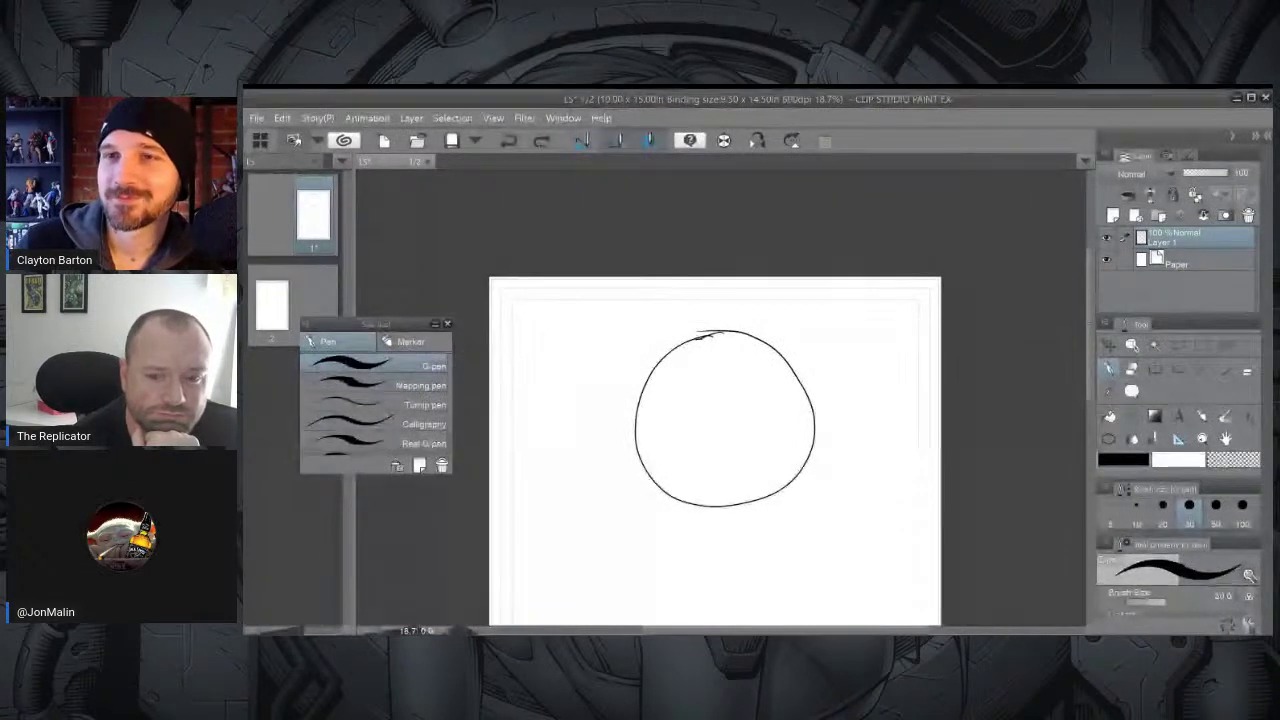
Draw a square frame around the circle and mark the gap beneath the circle with a double-headed arrow.
mouse_move(667, 331)
left_mouse_down()
mouse_move(720, 332)
mouse_move(607, 329)
mouse_move(626, 524)
mouse_move(830, 525)
left_mouse_up()
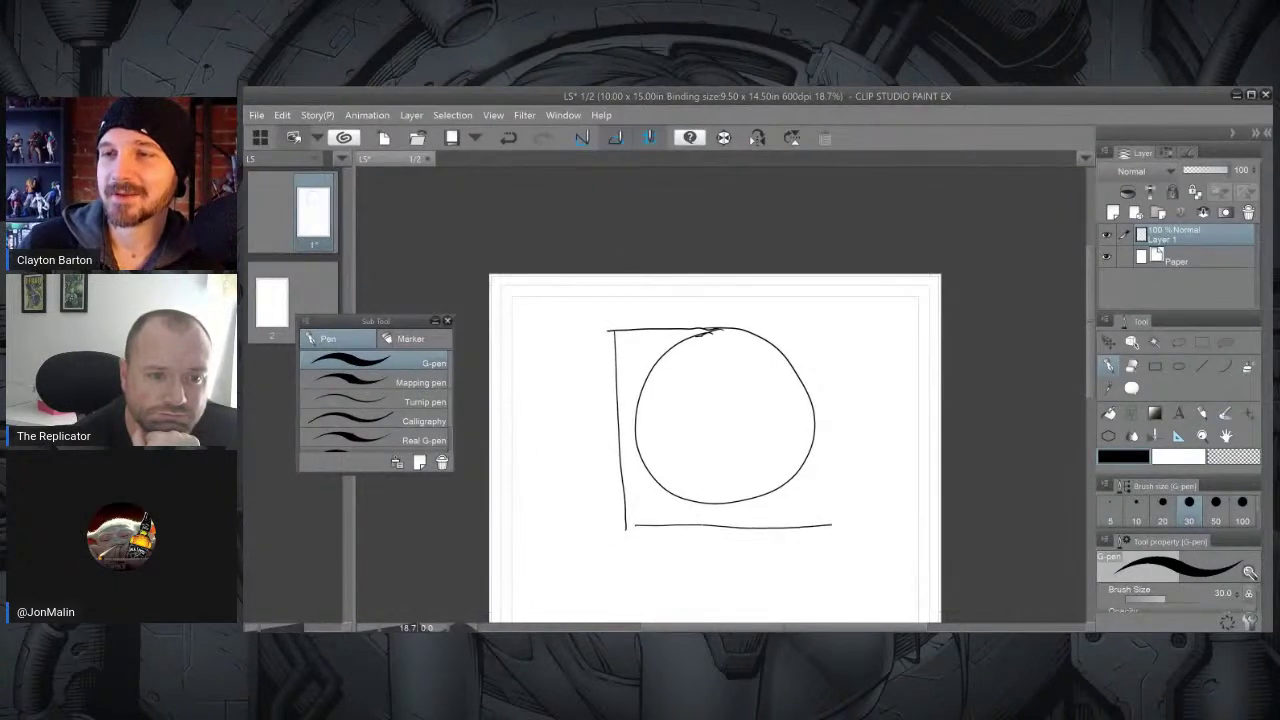
left_click_drag(833, 452, 826, 342)
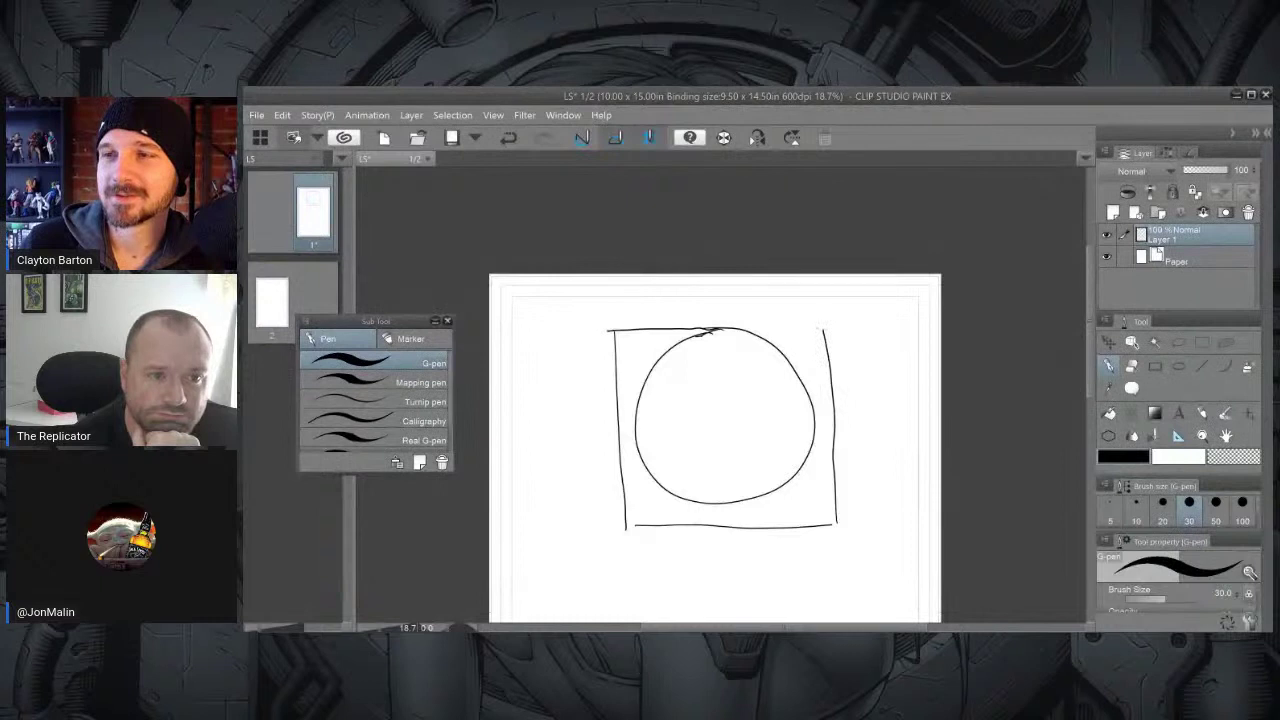
left_click_drag(748, 327, 823, 330)
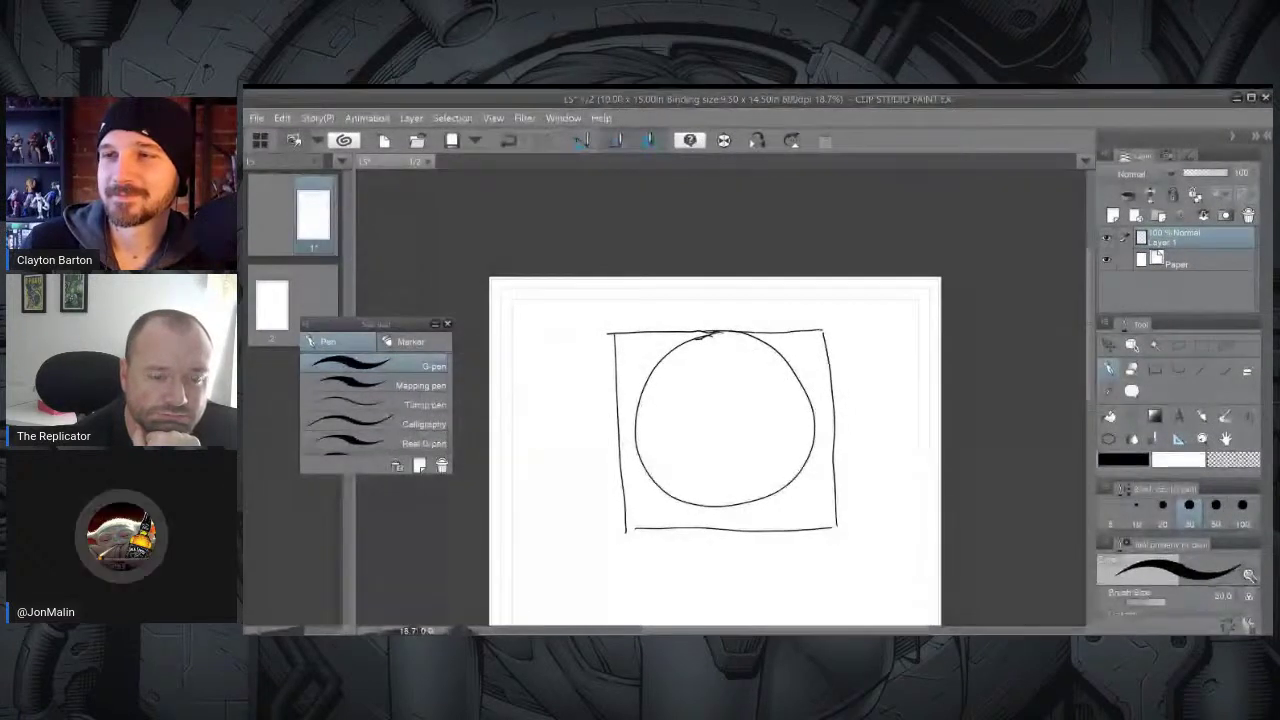
left_click_drag(626, 527, 634, 526)
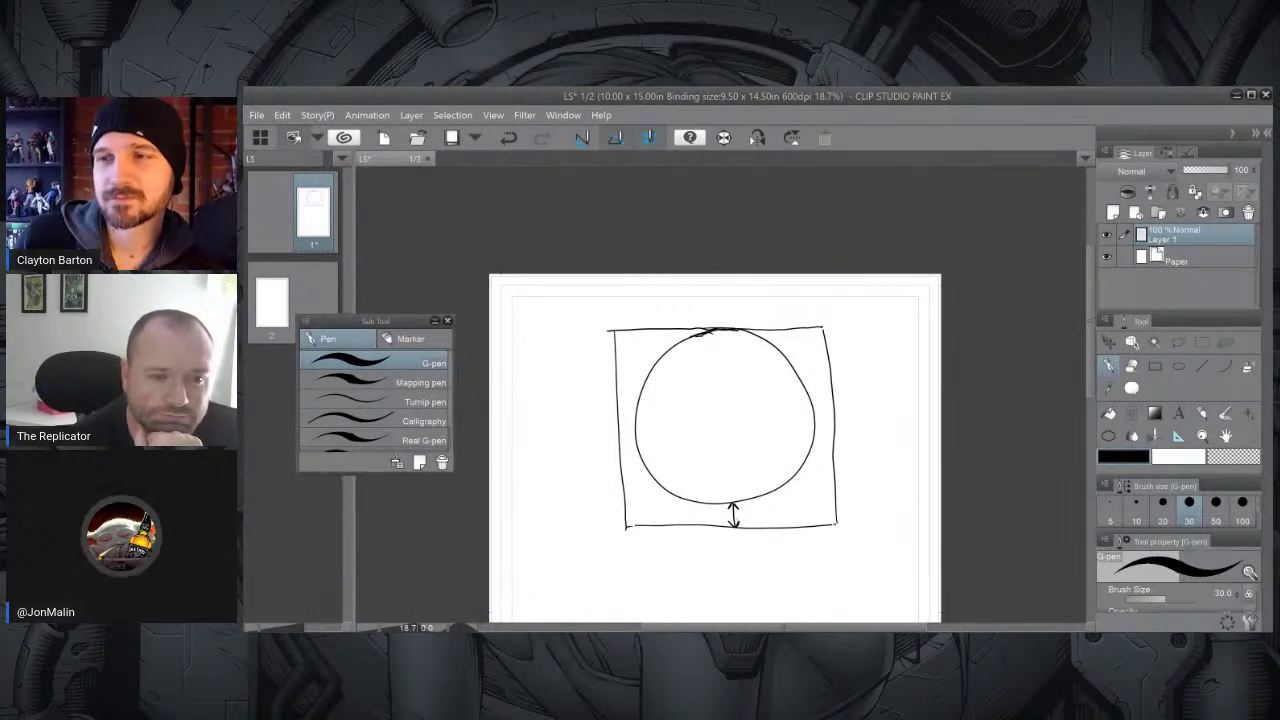
Redraw the frame's top edge higher above the circle and erase the old top edge and the double-headed arrow.
left_click_drag(722, 312, 721, 304)
mouse_move(613, 312)
left_mouse_down()
mouse_move(615, 340)
mouse_move(718, 310)
mouse_move(824, 311)
mouse_move(826, 331)
left_mouse_up()
mouse_move(648, 330)
left_mouse_down()
mouse_move(608, 330)
mouse_move(682, 330)
mouse_move(721, 305)
mouse_move(820, 318)
left_mouse_up()
left_click_drag(752, 495, 731, 507)
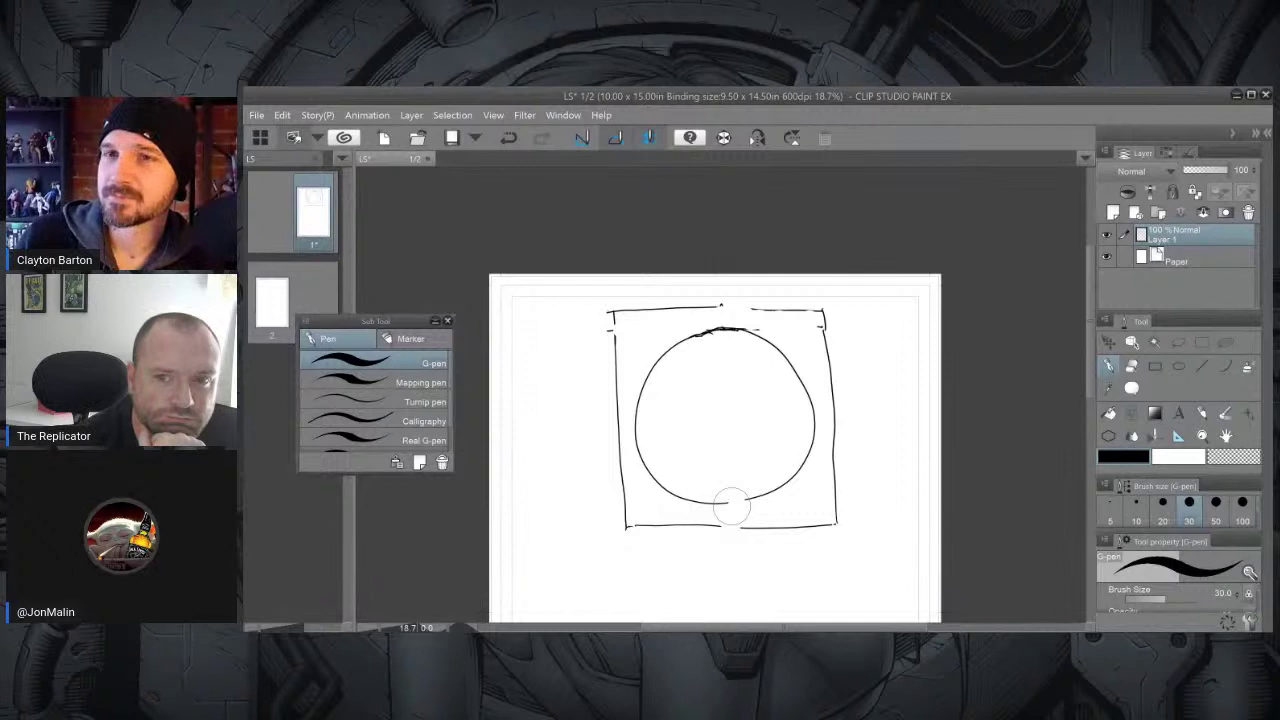
Retrace the frame's right edge and close the gap in its bottom edge.
left_click_drag(828, 309, 834, 446)
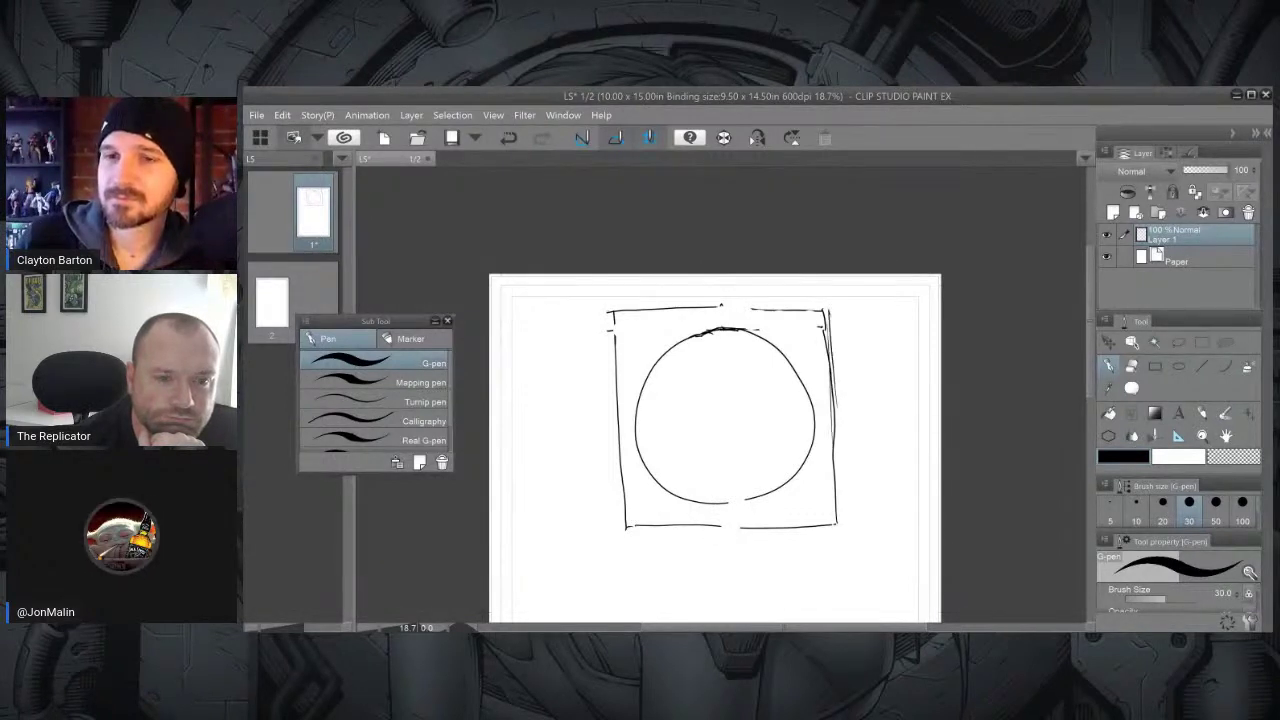
left_click_drag(627, 424, 621, 434)
left_click_drag(825, 409, 823, 414)
key("ctrl+z")
key("ctrl+z")
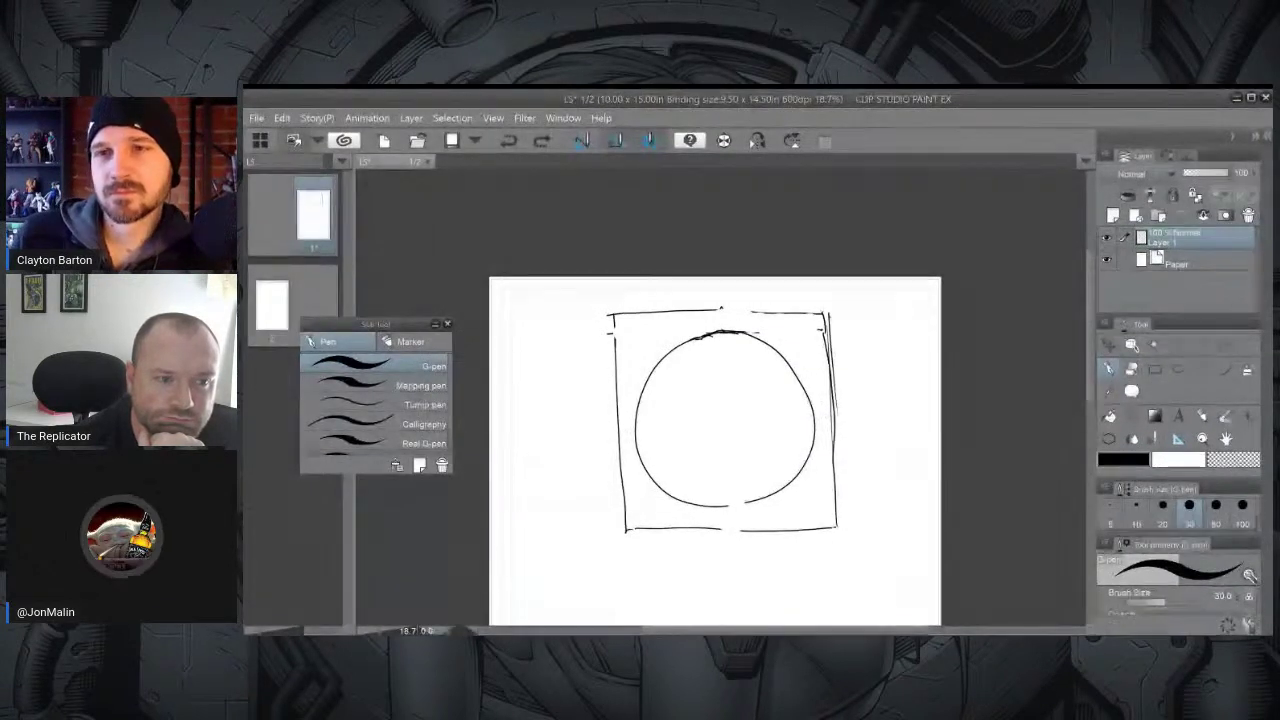
left_click_drag(721, 530, 748, 530)
mouse_move(826, 356)
left_mouse_down()
mouse_move(703, 456)
mouse_move(725, 511)
left_mouse_up()
key("ctrl+z")
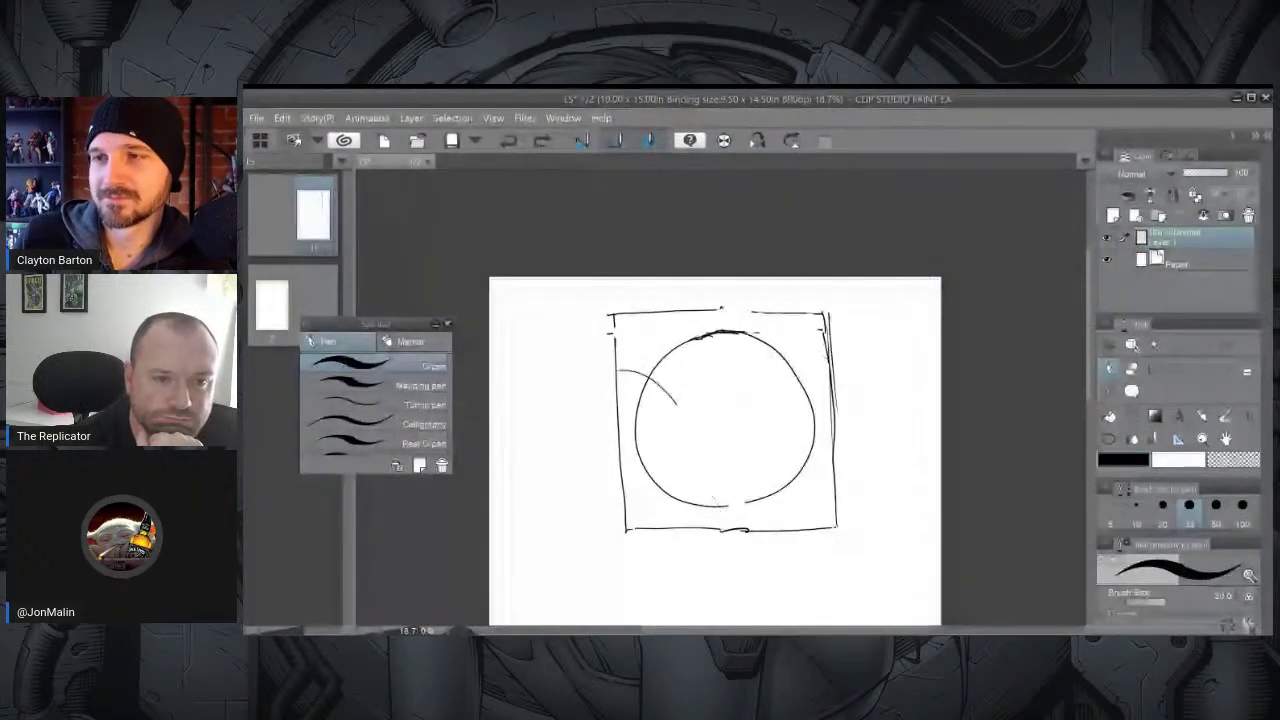
mouse_move(725, 330)
left_mouse_down()
mouse_move(735, 503)
mouse_move(790, 345)
left_mouse_up()
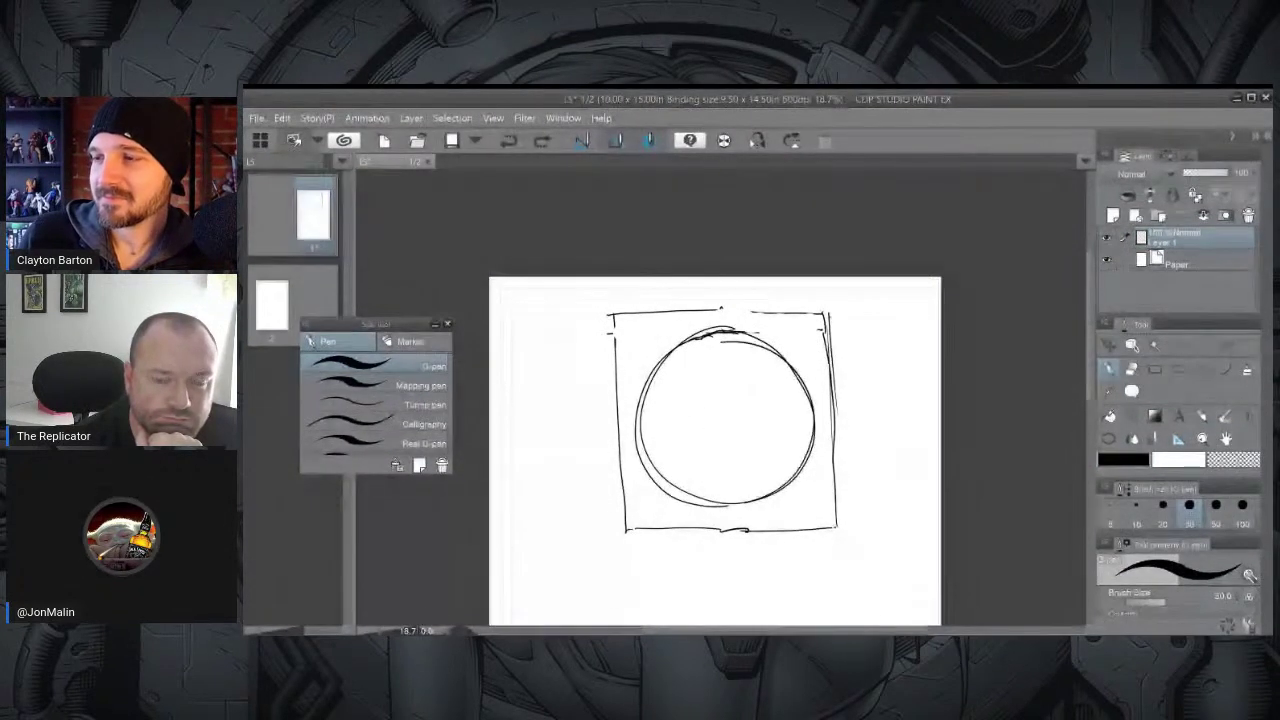
key("ctrl+z")
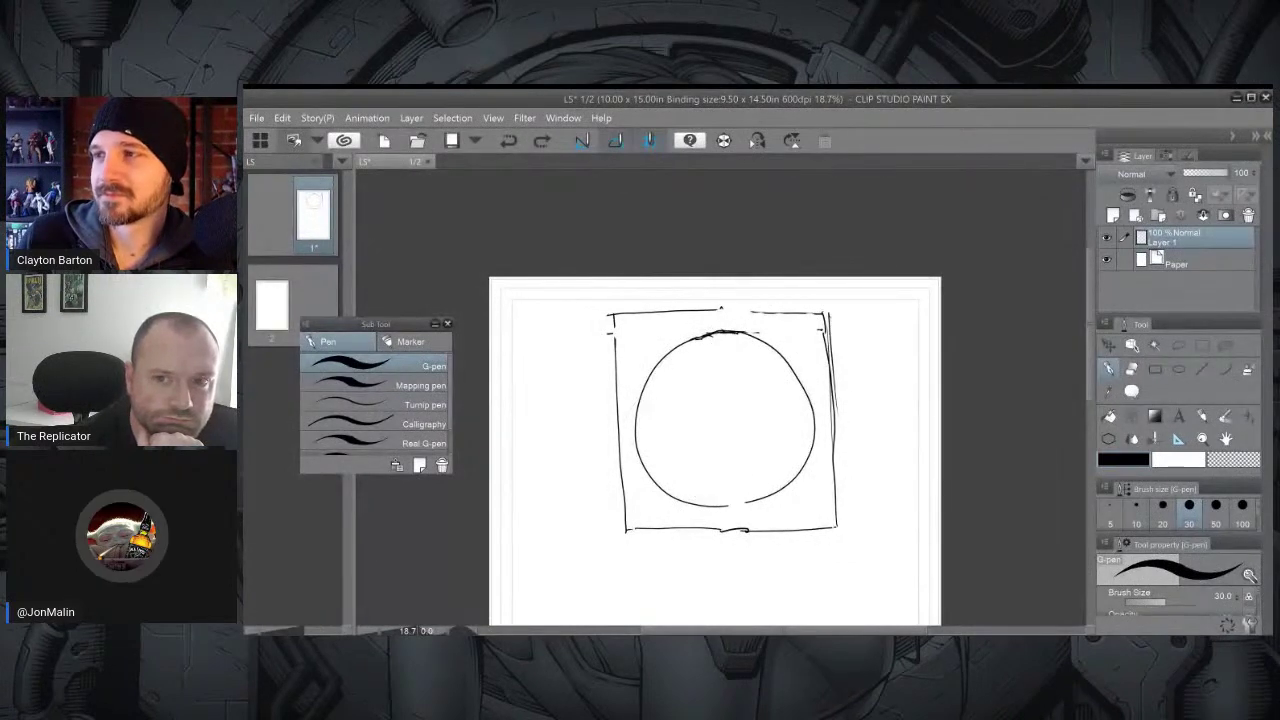
Reinforce the frame's upper-right corner and bottom edge, and close the gap at the bottom of the circle.
mouse_move(790, 305)
left_mouse_down()
mouse_move(827, 306)
mouse_move(831, 327)
left_mouse_up()
left_click_drag(742, 530, 834, 521)
left_click_drag(724, 503, 758, 498)
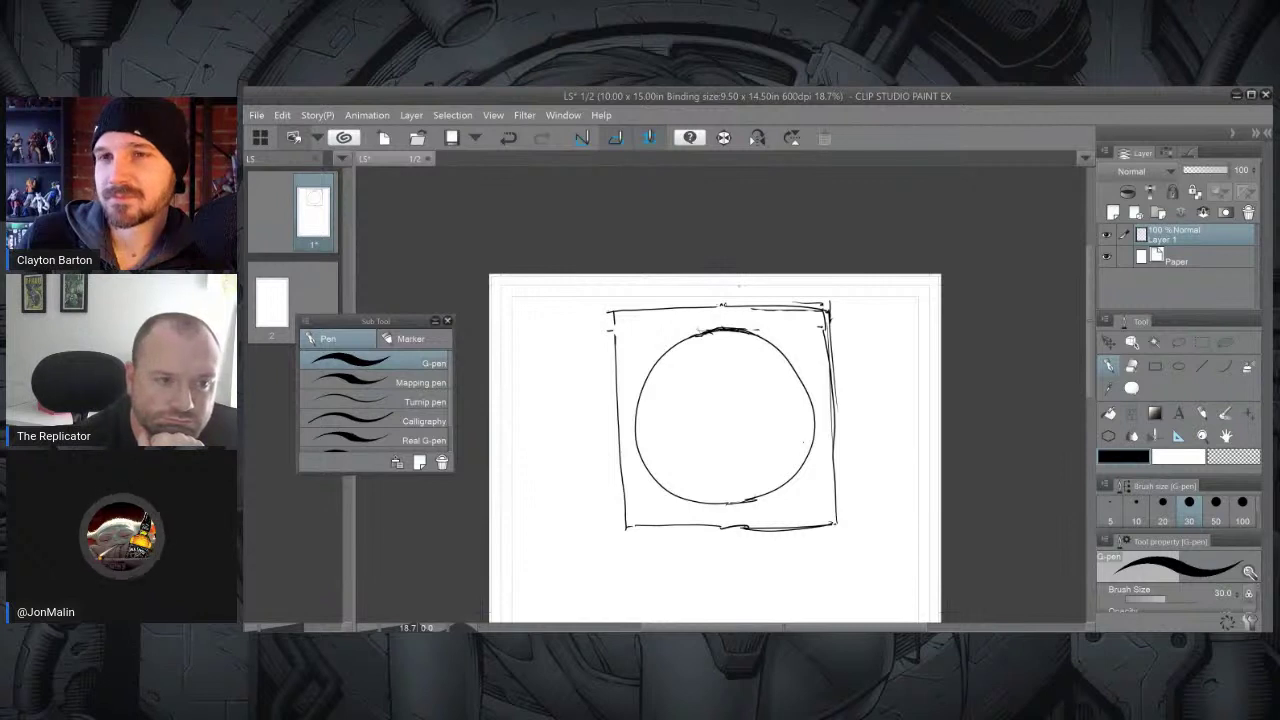
mouse_move(755, 617)
left_mouse_down()
mouse_move(783, 466)
mouse_move(724, 520)
left_mouse_up()
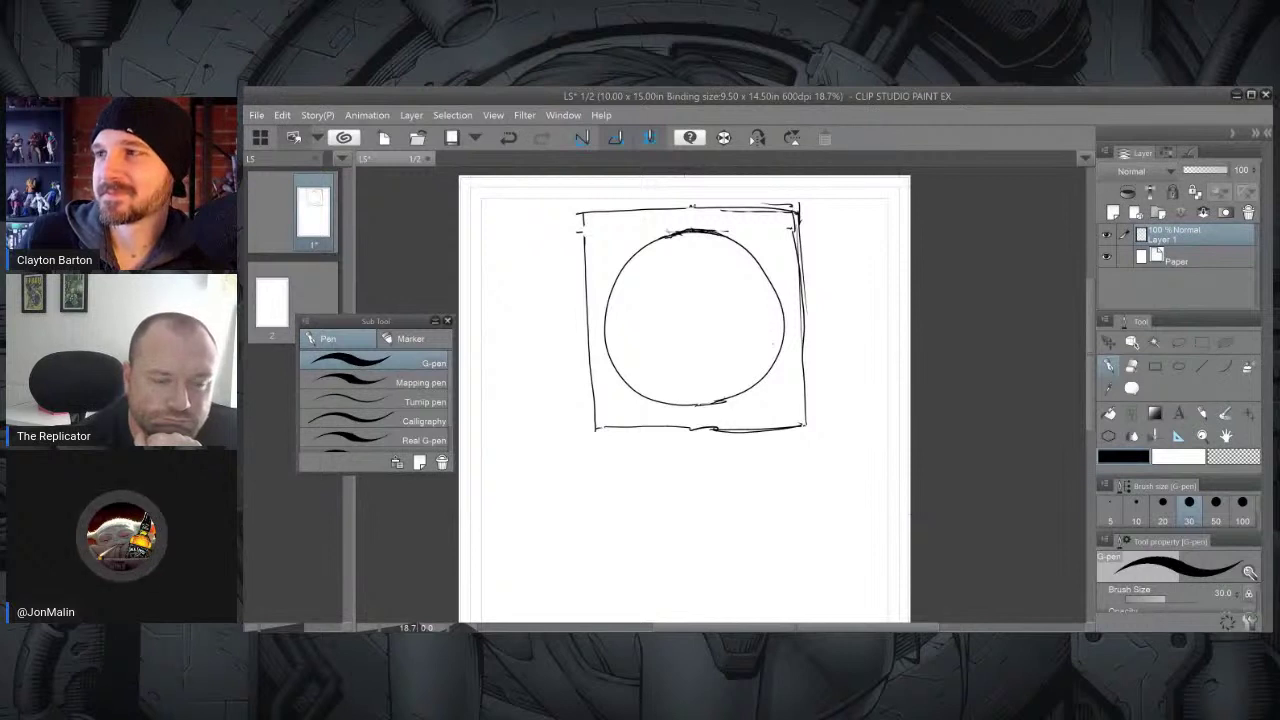
Draw a necktie with its knot and the two shirt collar flaps below the framed circle.
mouse_move(644, 526)
left_mouse_down()
mouse_move(718, 329)
mouse_move(693, 392)
mouse_move(706, 416)
mouse_move(728, 415)
left_mouse_up()
left_click_drag(728, 415, 741, 388)
mouse_move(741, 388)
left_mouse_down()
mouse_move(729, 362)
mouse_move(678, 432)
mouse_move(670, 328)
mouse_move(704, 360)
mouse_move(772, 306)
mouse_move(770, 432)
mouse_move(739, 390)
mouse_move(748, 468)
mouse_move(720, 552)
left_mouse_up()
mouse_move(707, 413)
left_mouse_down()
mouse_move(686, 467)
mouse_move(715, 558)
left_mouse_up()
mouse_move(661, 388)
left_mouse_down()
mouse_move(706, 536)
mouse_move(786, 402)
left_mouse_up()
Add two neck lines above the collar and a shoulder line on each side, and reinforce the tie's edge.
left_click_drag(665, 277, 671, 324)
left_click_drag(768, 272, 770, 305)
left_click_drag(661, 371, 538, 442)
left_click_drag(788, 356, 984, 405)
mouse_move(706, 410)
left_mouse_down()
mouse_move(690, 478)
mouse_move(713, 548)
left_mouse_up()
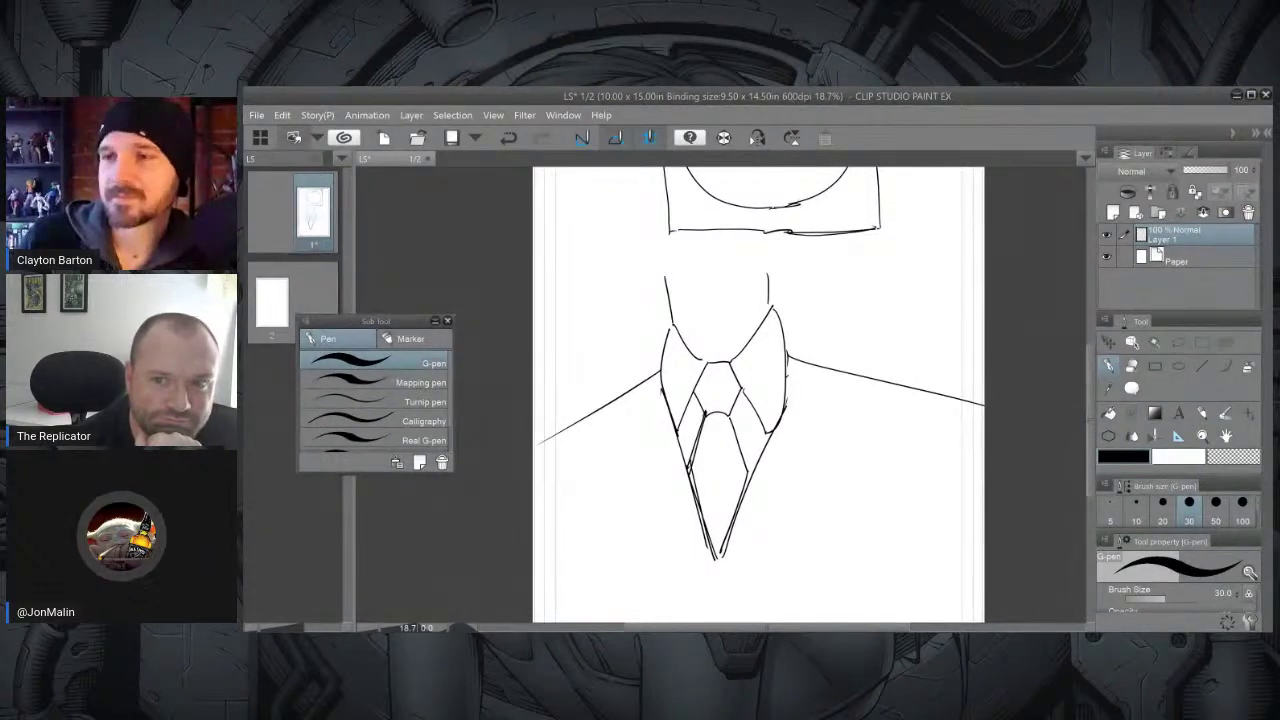
Draw a straight guide line across the tie's widest point and a vertical guide line down its centre.
mouse_move(692, 492)
left_mouse_down()
mouse_move(717, 558)
mouse_move(750, 466)
mouse_move(714, 408)
mouse_move(777, 398)
left_mouse_up()
key("minus")
left_click_drag(738, 448, 686, 516)
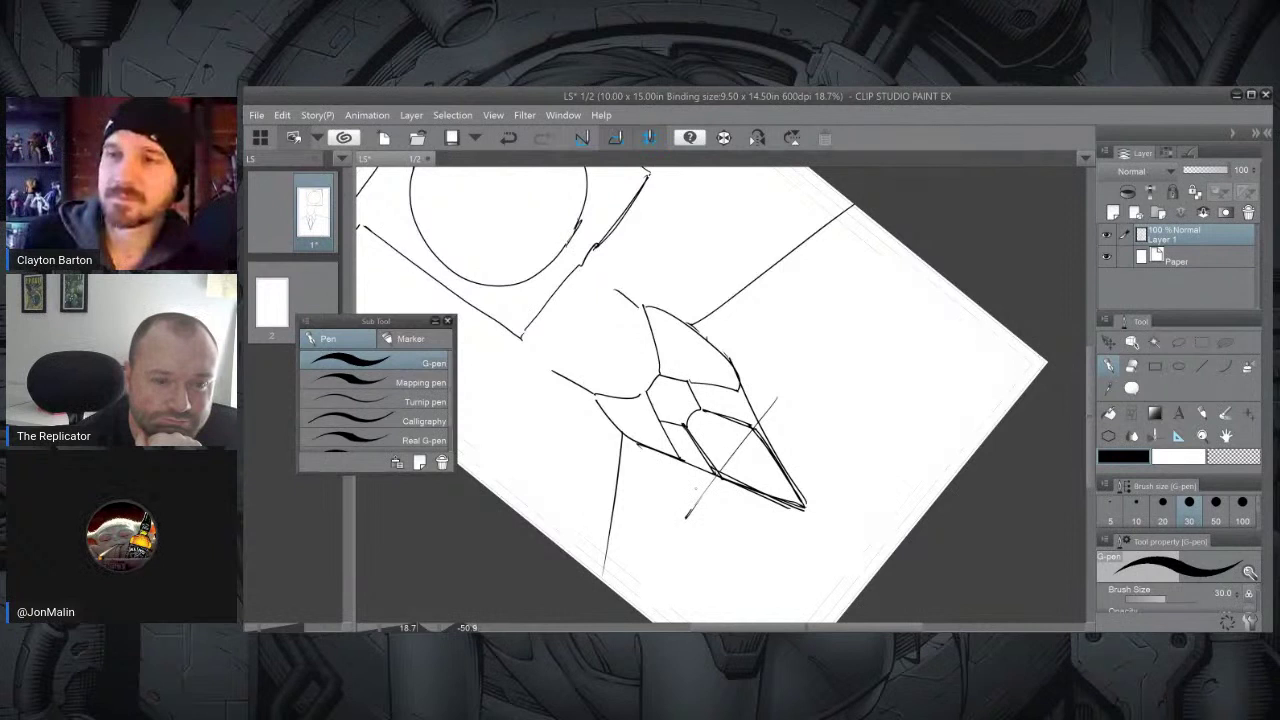
left_click(723, 138)
left_click_drag(683, 374, 687, 573)
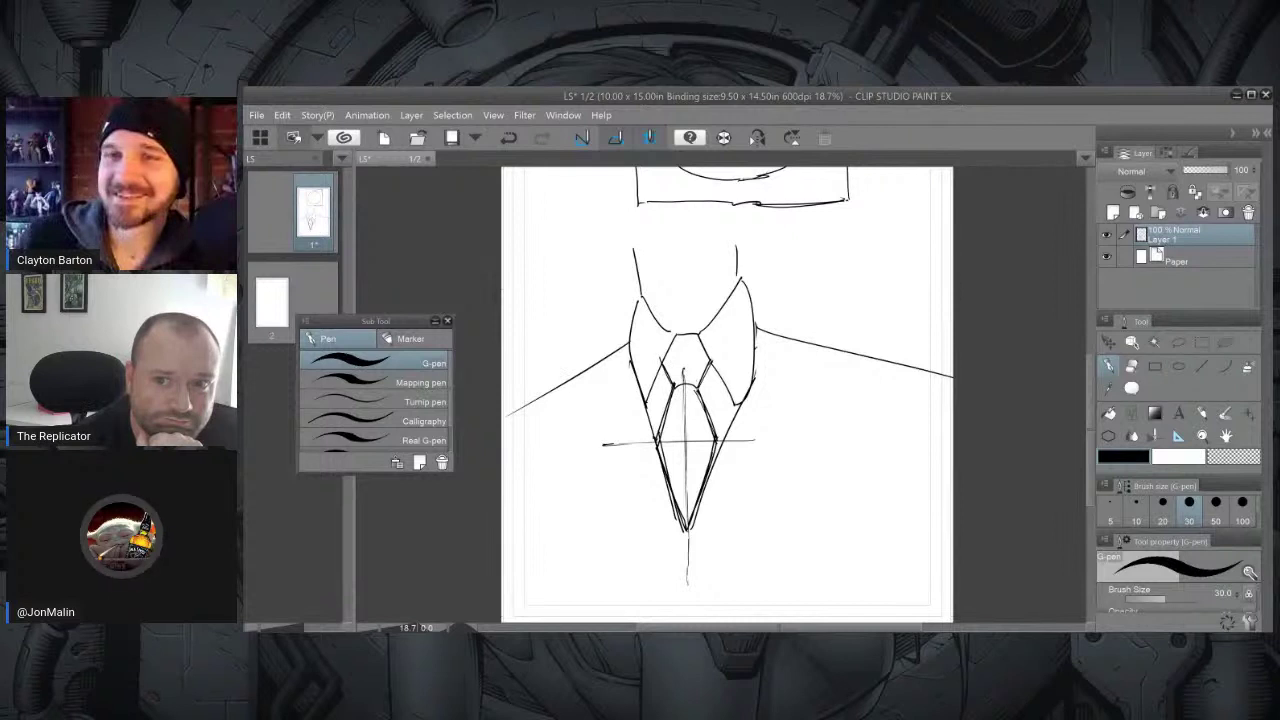
Draw a short horizontal guide line across the middle of the tie knot.
key("shift+space")
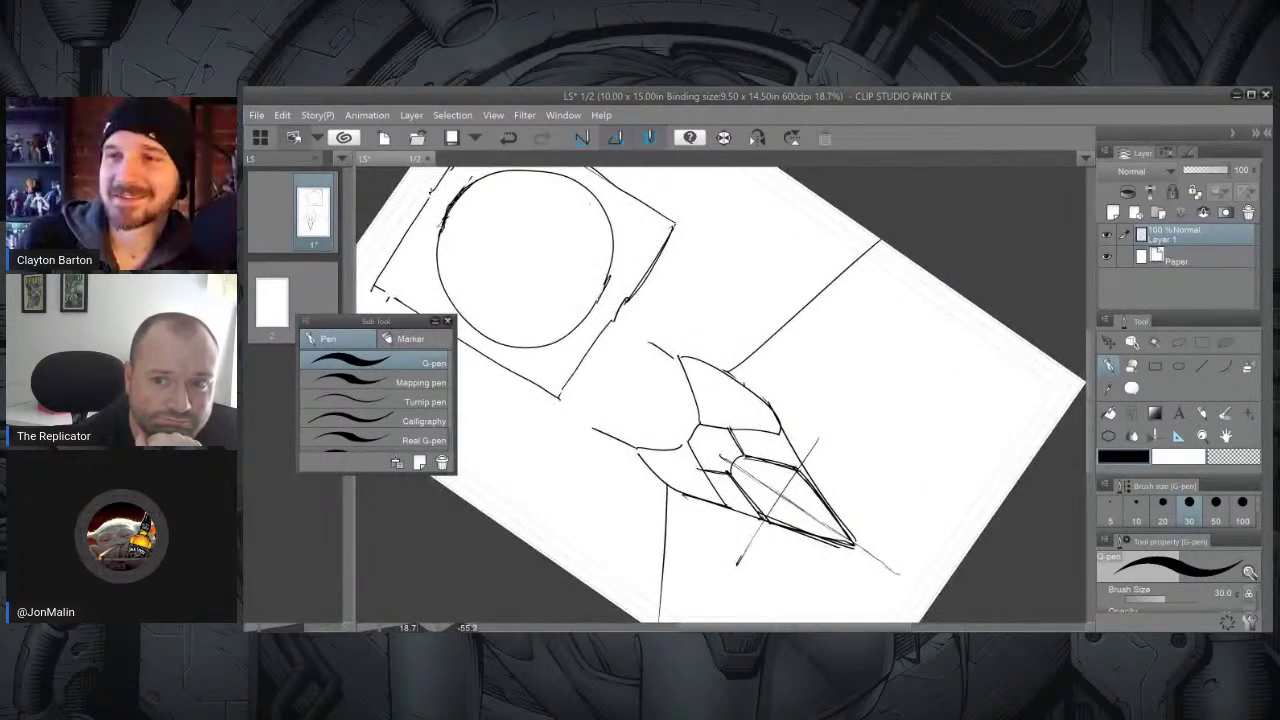
left_click_drag(732, 422, 698, 471)
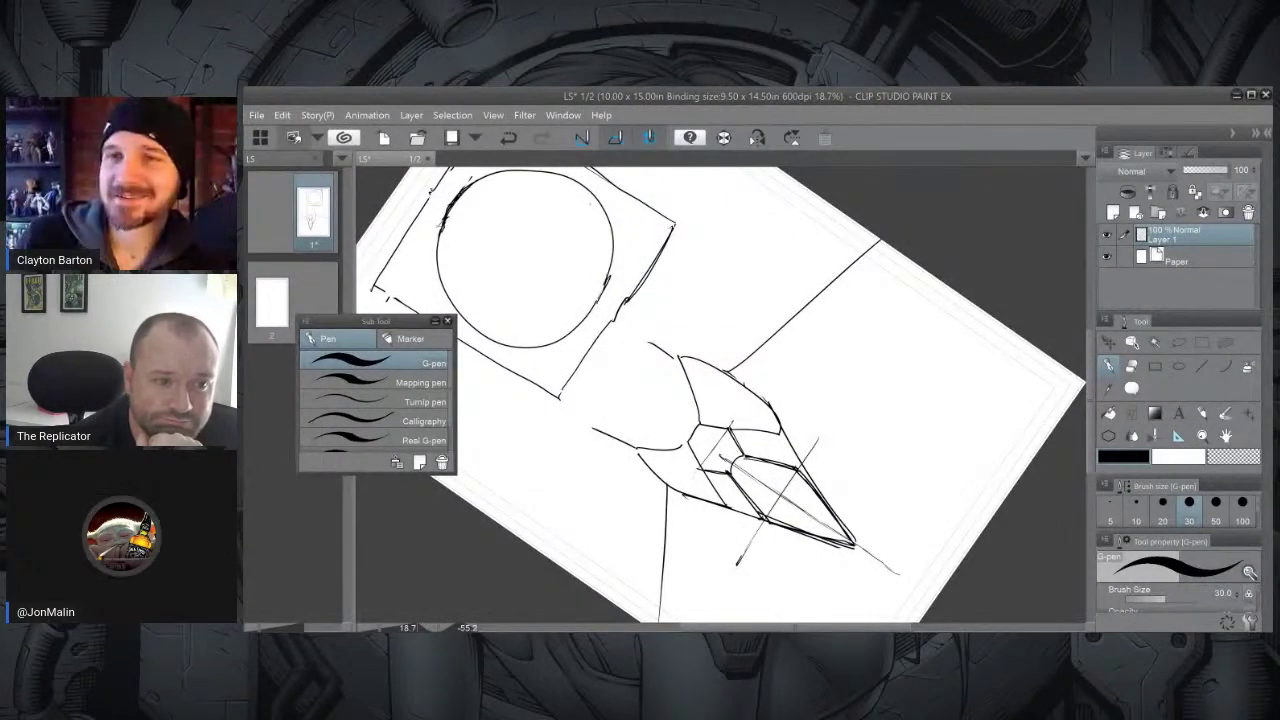
left_click(723, 137)
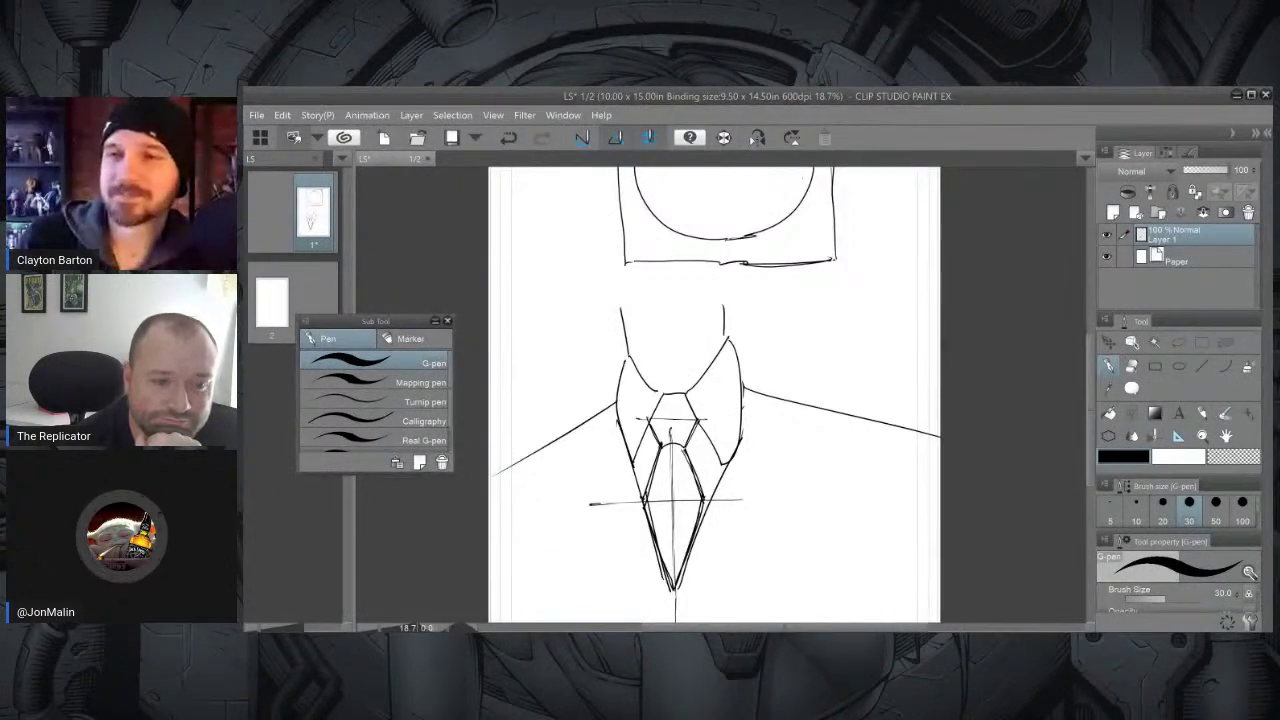
mouse_move(649, 420)
left_mouse_down()
mouse_move(671, 419)
mouse_move(647, 422)
left_mouse_up()
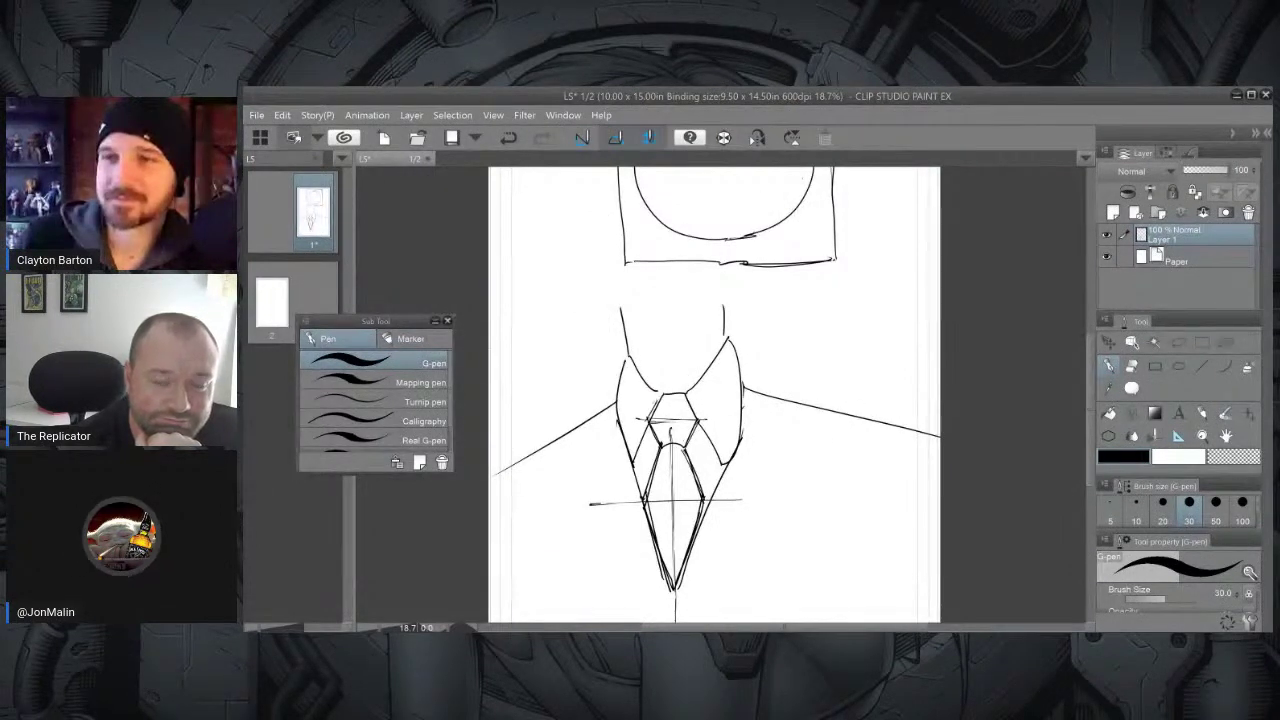
Draw a straighter outer edge from the right shoulder line down past the right collar flap to the tie.
mouse_move(664, 421)
left_mouse_down()
mouse_move(696, 420)
mouse_move(664, 369)
left_mouse_up()
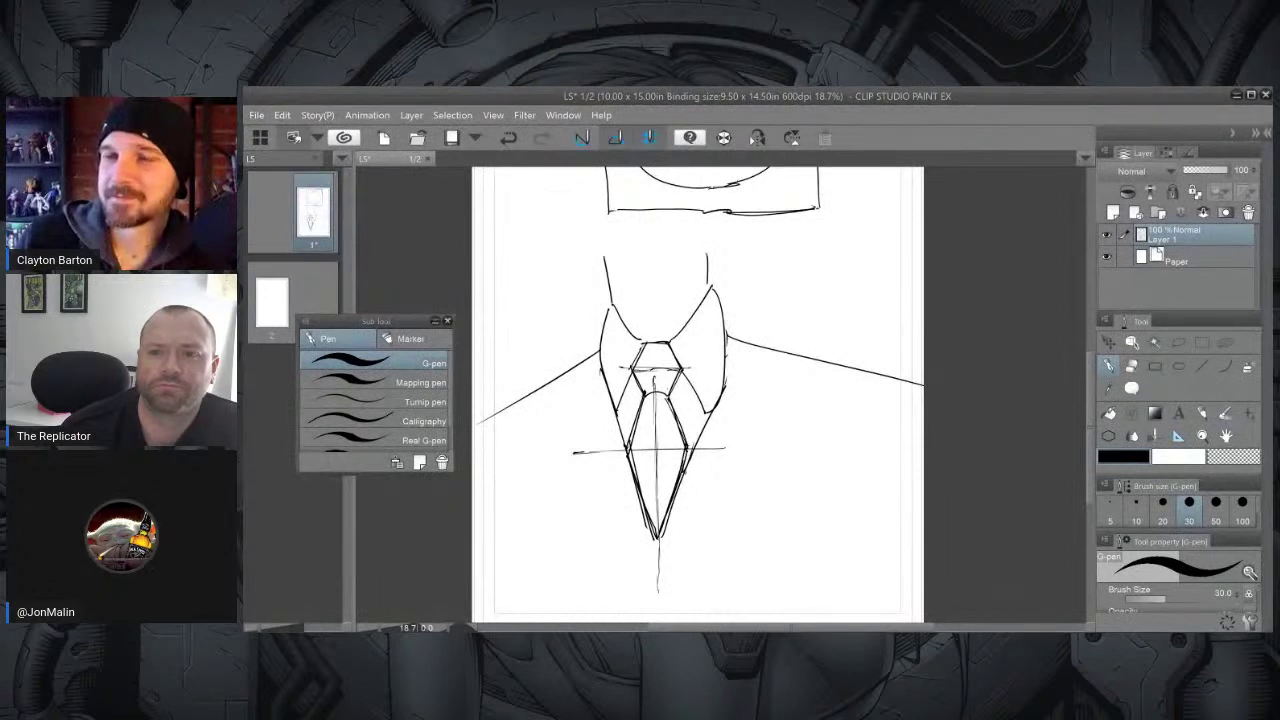
left_click_drag(725, 341, 682, 470)
left_click_drag(716, 374, 682, 478)
left_click_drag(703, 412, 672, 494)
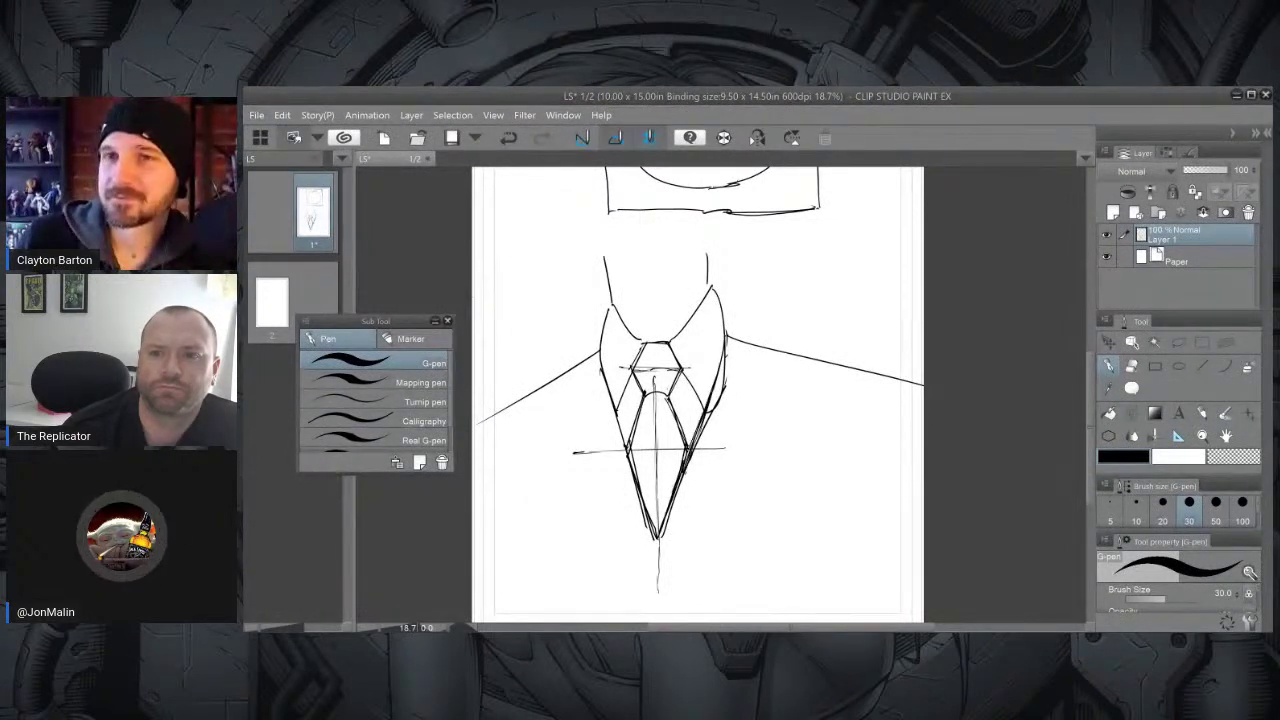
Straighten the left collar's outer edge to match and reinforce the collar flaps and the lines around the tie knot.
left_click_drag(600, 354, 628, 456)
left_click_drag(667, 390, 688, 446)
mouse_move(682, 370)
left_mouse_down()
mouse_move(700, 400)
mouse_move(628, 446)
mouse_move(622, 391)
mouse_move(630, 372)
mouse_move(643, 396)
mouse_move(644, 342)
mouse_move(668, 340)
mouse_move(683, 370)
mouse_move(708, 291)
mouse_move(727, 334)
left_mouse_up()
mouse_move(642, 340)
left_mouse_down()
mouse_move(612, 302)
mouse_move(592, 362)
left_mouse_up()
mouse_move(610, 304)
left_mouse_down()
mouse_move(594, 359)
mouse_move(615, 410)
left_mouse_up()
left_click_drag(728, 340, 718, 382)
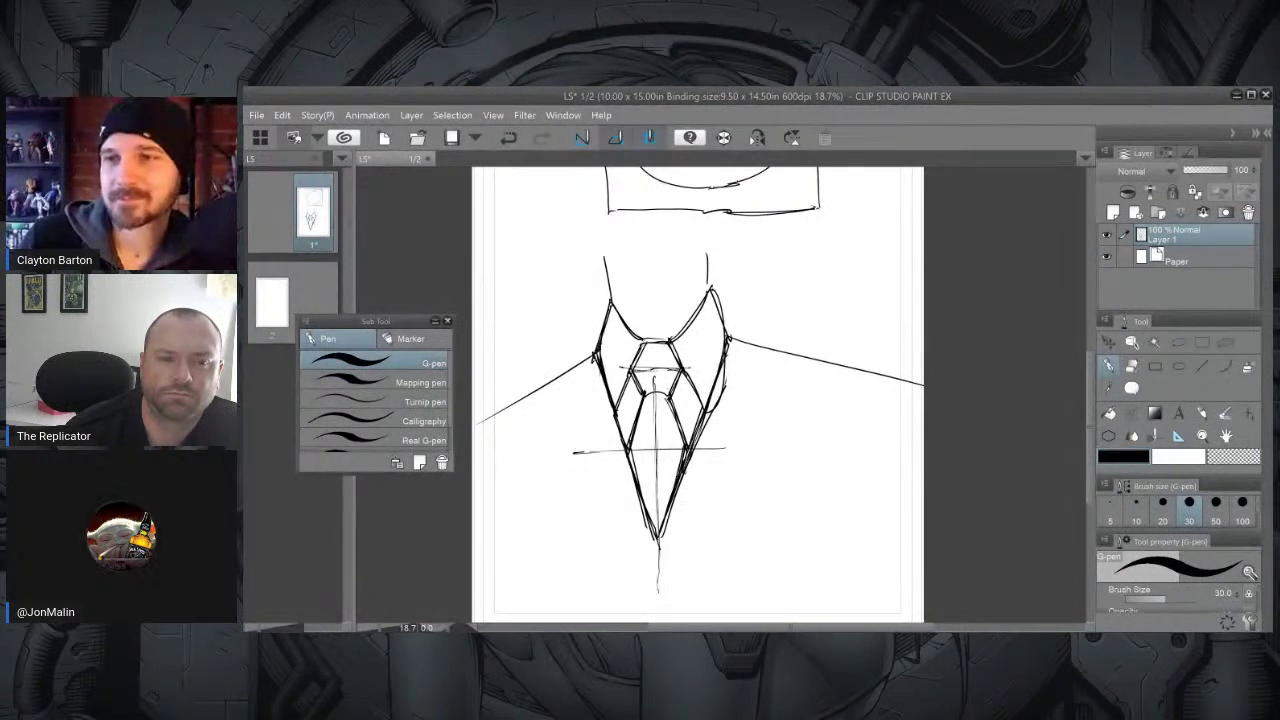
Erase the right collar's bulging outer curve and the guide lines running through the tie and its knot.
key("x")
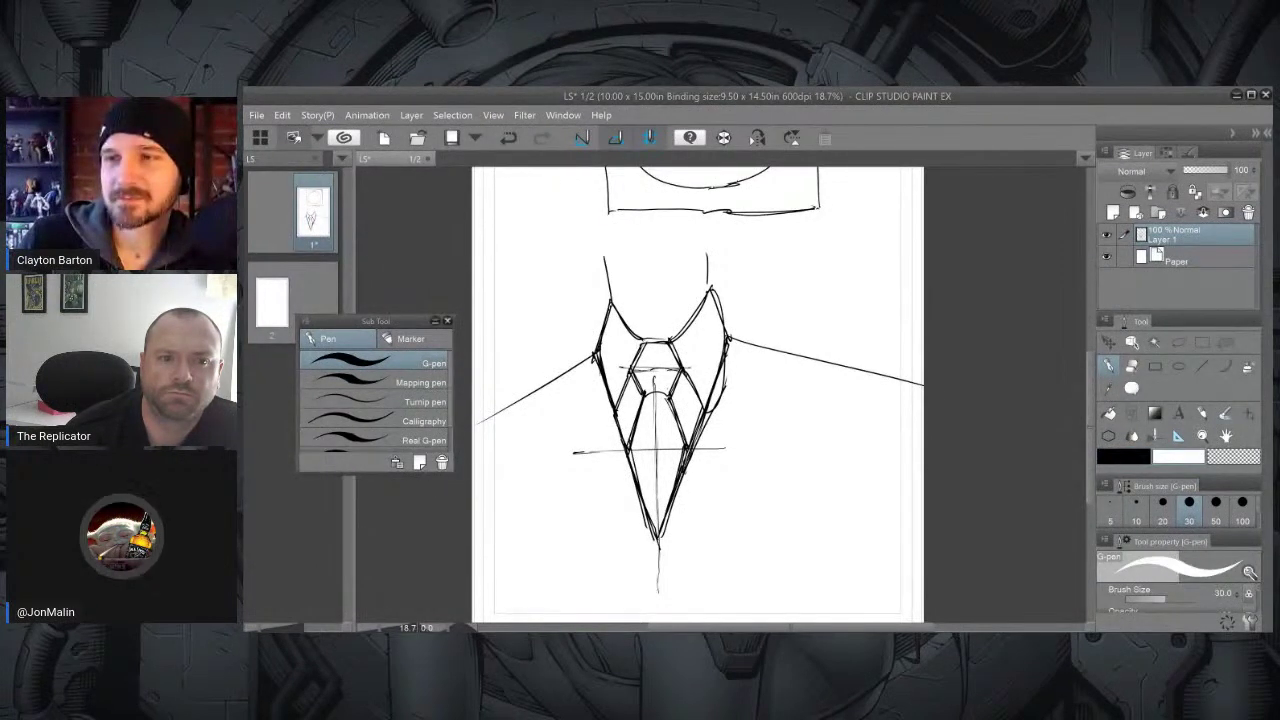
key("x")
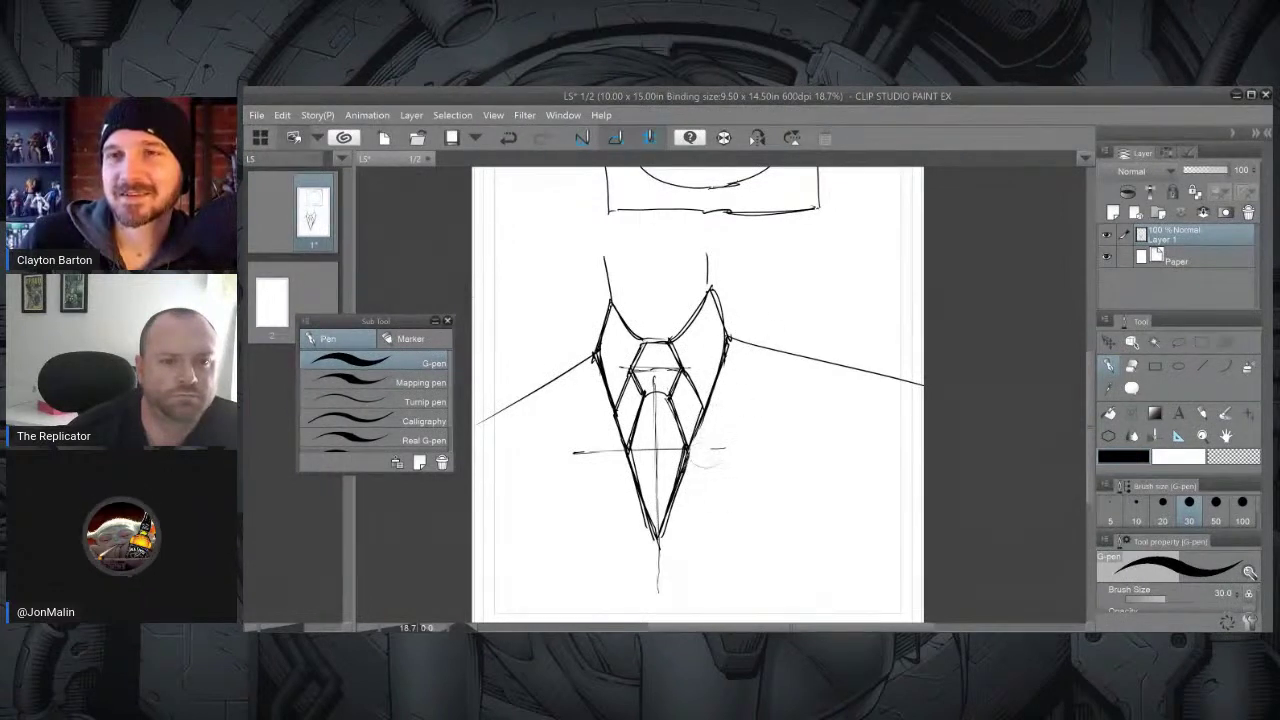
left_click_drag(657, 548, 660, 590)
left_click_drag(656, 410, 655, 500)
left_click_drag(666, 450, 642, 434)
mouse_move(658, 364)
left_mouse_down()
mouse_move(643, 393)
mouse_move(645, 341)
mouse_move(618, 406)
mouse_move(629, 450)
left_mouse_up()
Retrace the tie's lower left and right edges down to its point.
left_click_drag(652, 538, 628, 466)
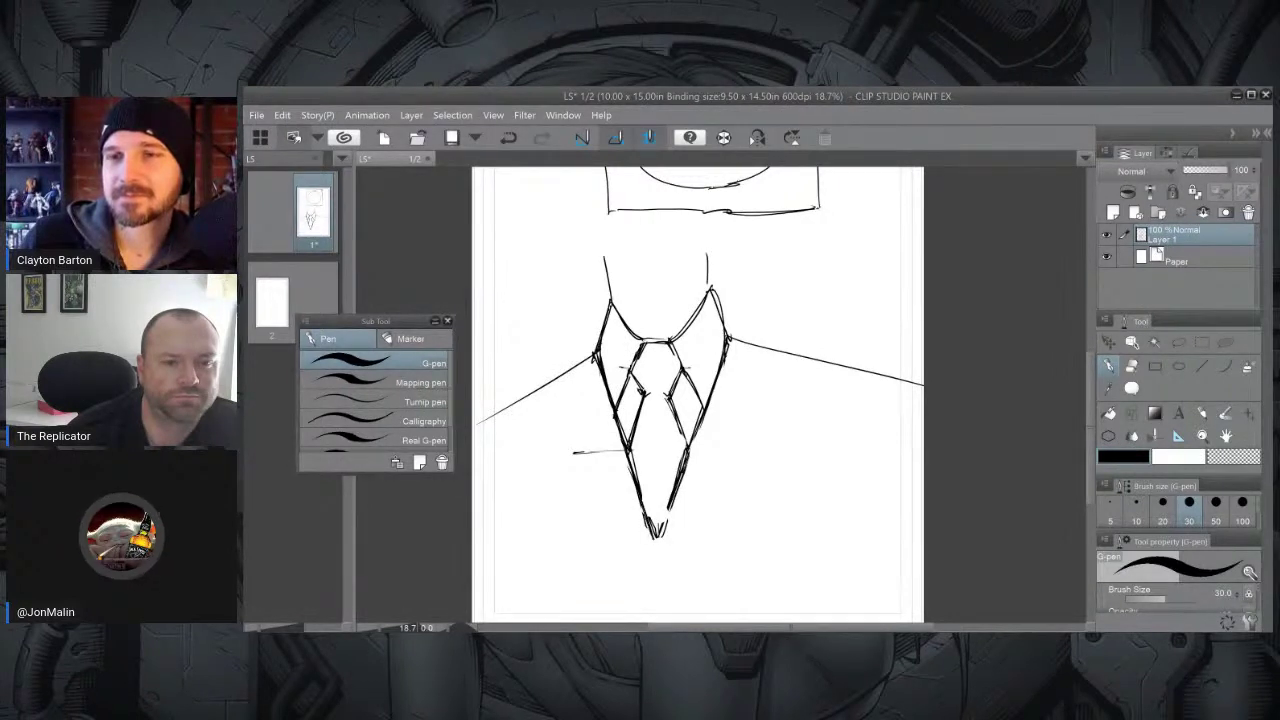
left_click_drag(662, 542, 686, 442)
left_click_drag(674, 512, 694, 420)
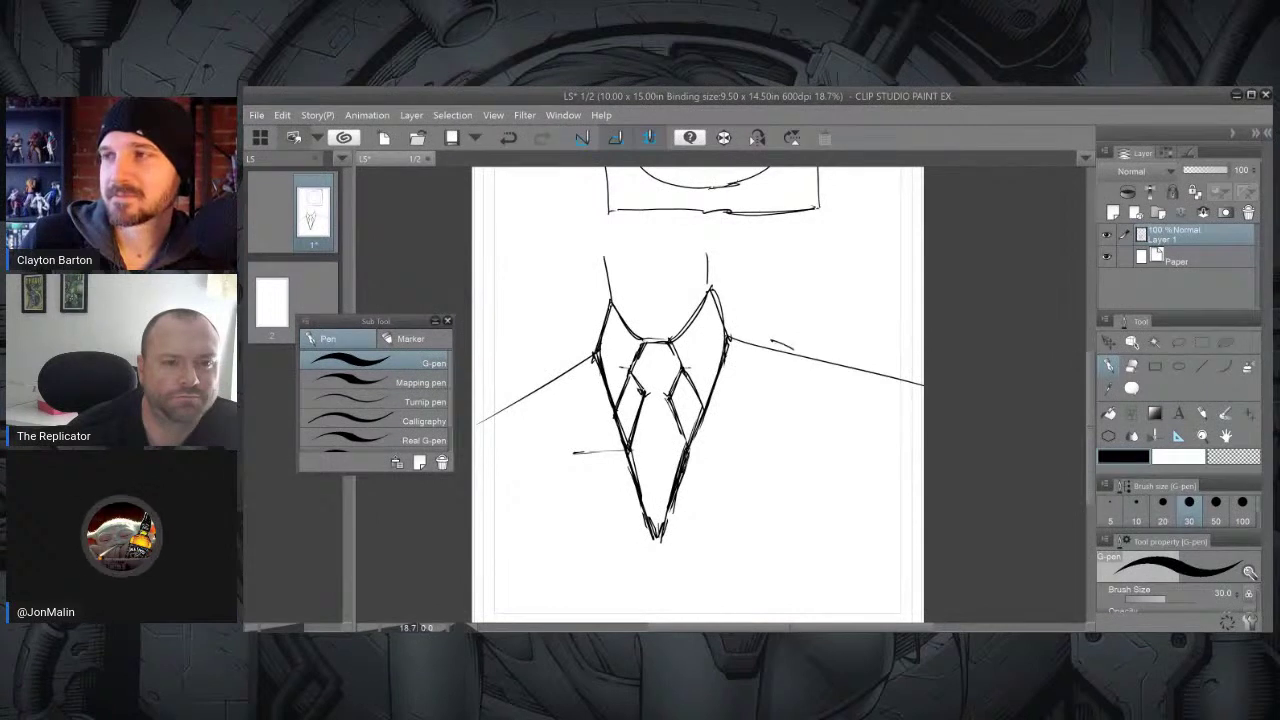
Draw a closed angular shape, wider at its top, standing just above the right shoulder line.
left_click_drag(802, 349, 848, 295)
mouse_move(770, 338)
left_mouse_down()
mouse_move(814, 236)
mouse_move(857, 294)
left_mouse_up()
left_click_drag(766, 340, 782, 348)
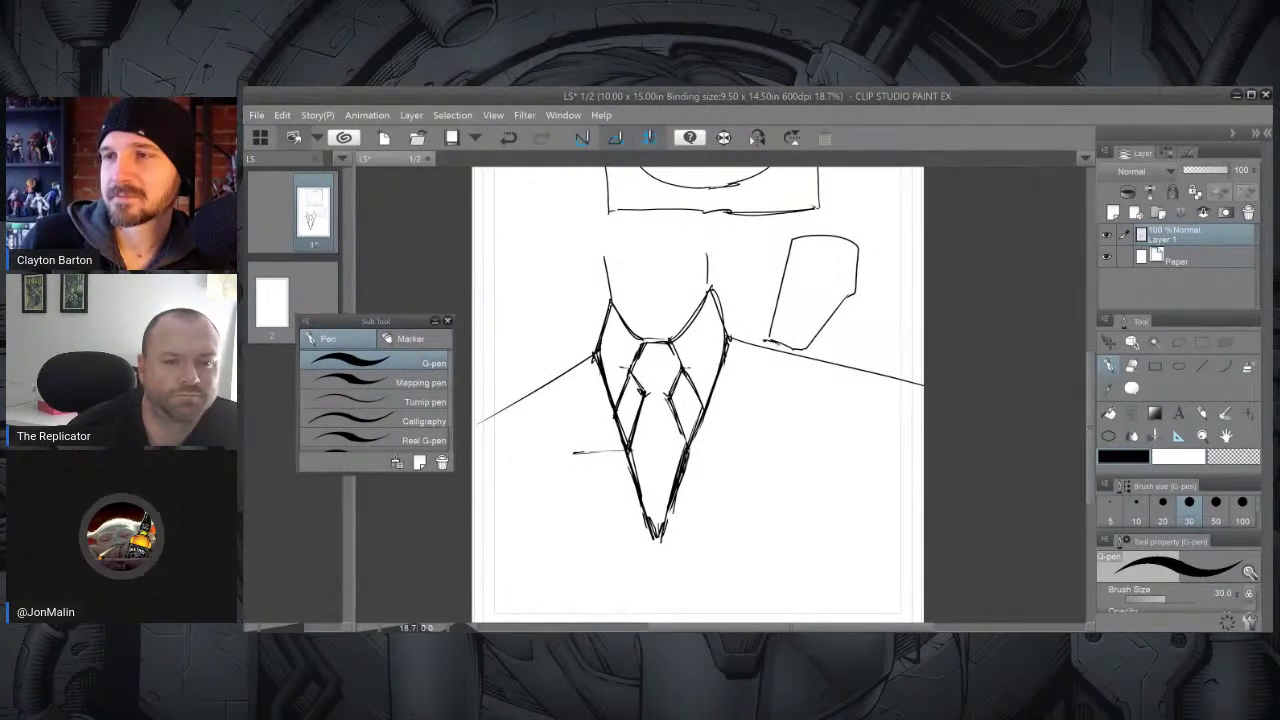
Shade the gap between the collar and the angular shape with diagonal hatching, and rework the shape's base and lower right edge.
mouse_move(731, 236)
left_mouse_down()
mouse_move(762, 302)
mouse_move(753, 334)
left_mouse_up()
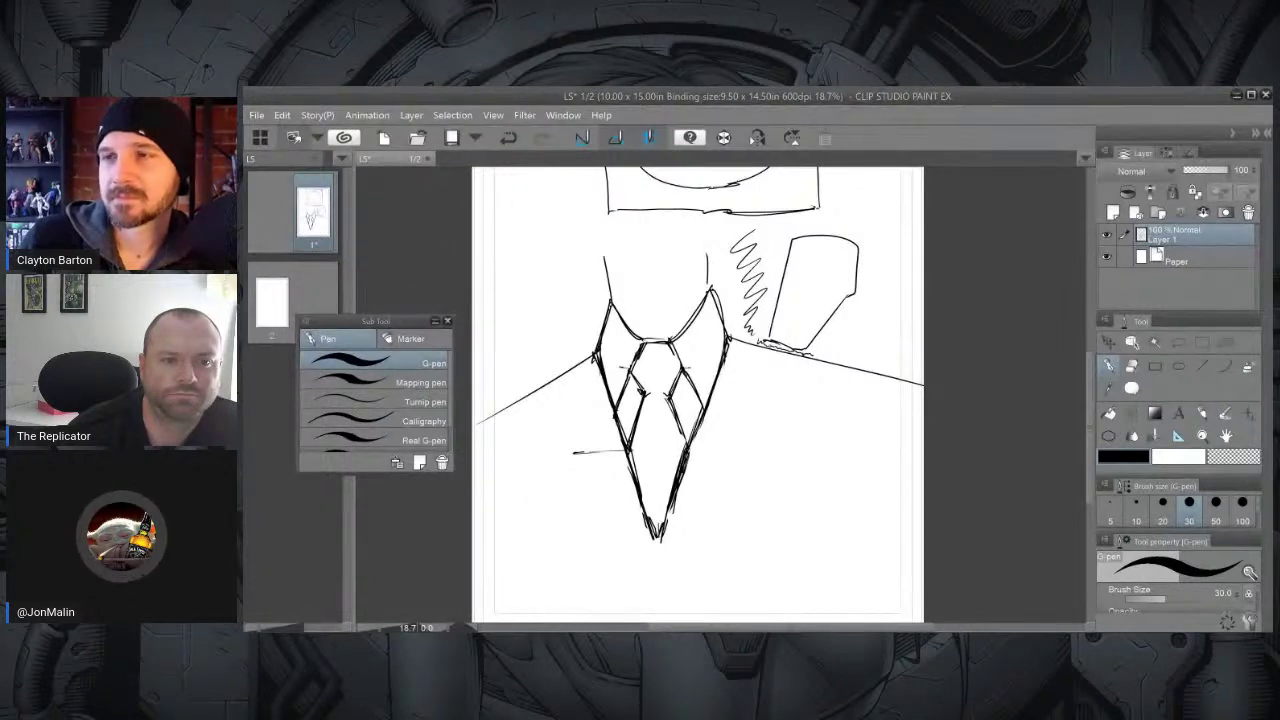
left_click_drag(800, 355, 870, 258)
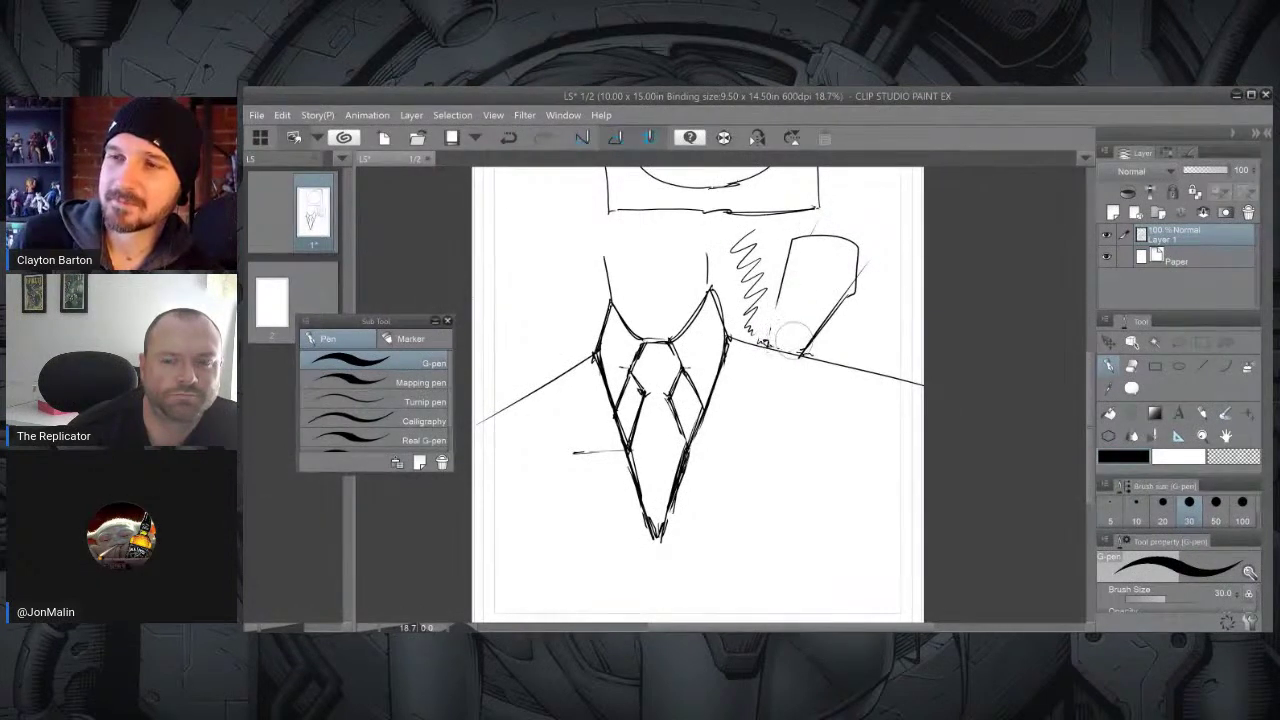
left_click_drag(726, 334, 782, 270)
mouse_move(718, 306)
left_mouse_down()
mouse_move(782, 244)
mouse_move(730, 278)
left_mouse_up()
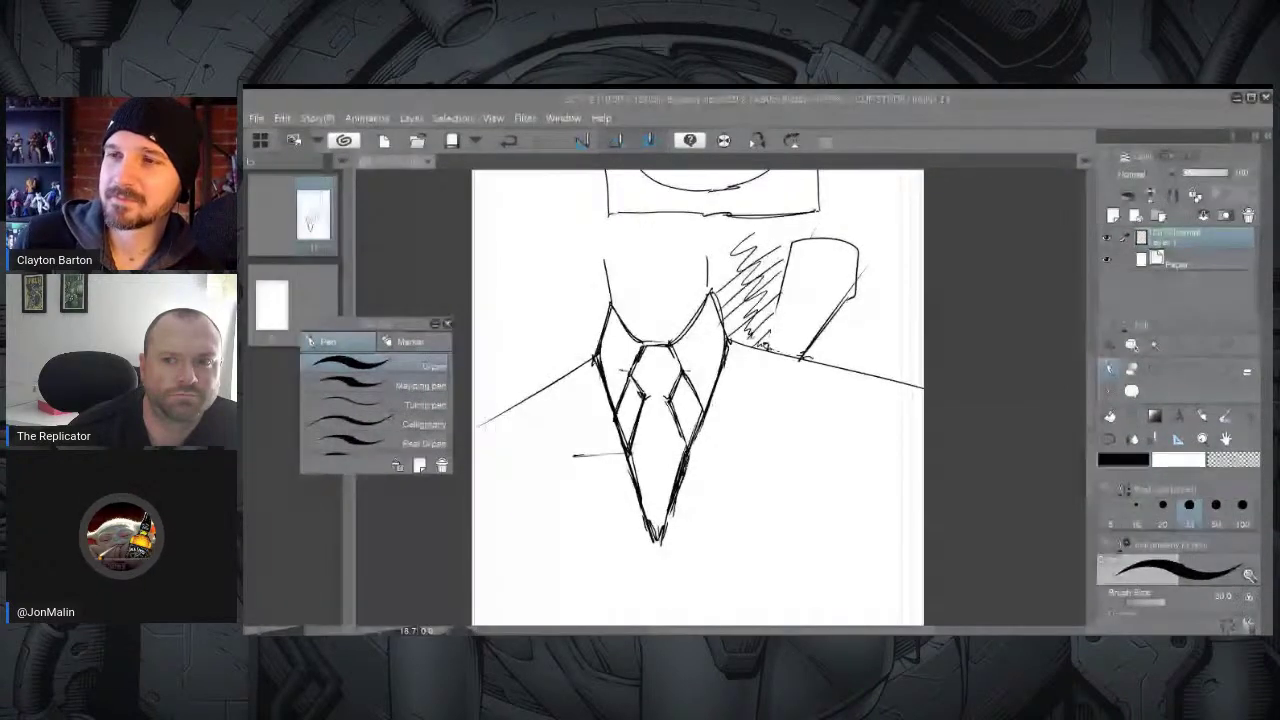
key("ctrl+z")
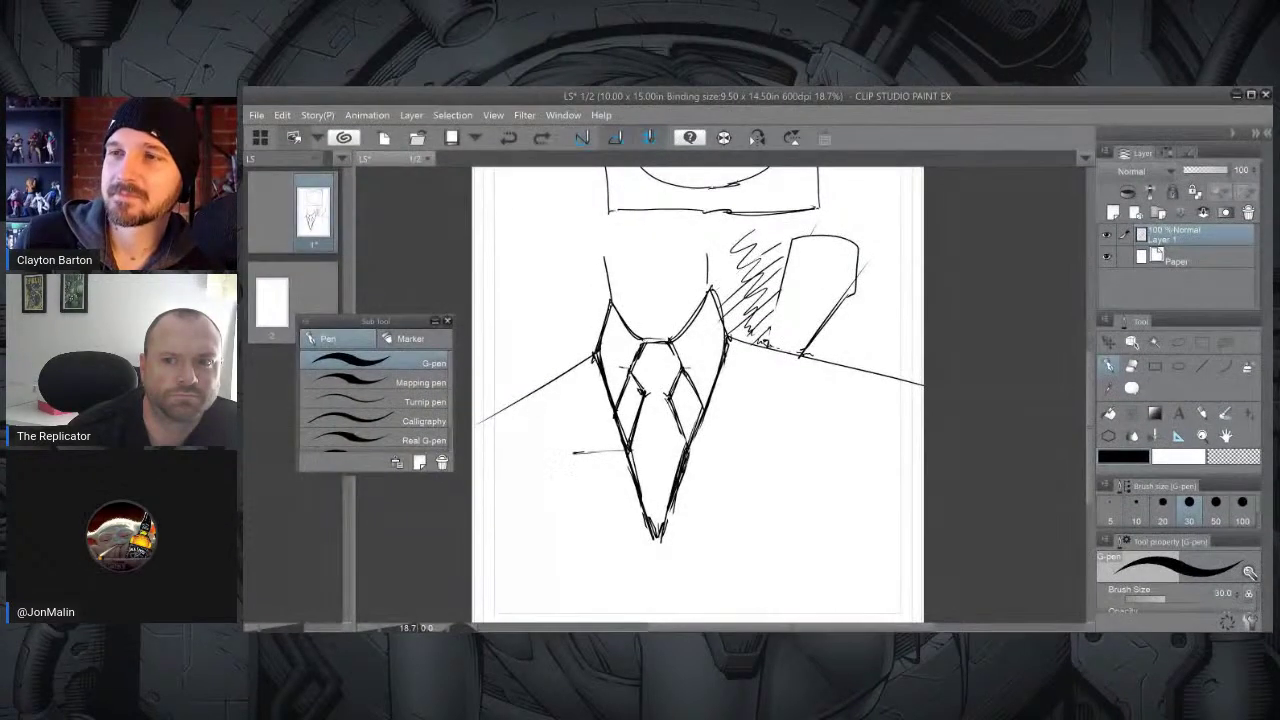
Fill the area between the angular shape, the right shoulder line and the page edge with diagonal hatching.
left_click_drag(866, 268, 905, 247)
left_click_drag(862, 280, 918, 250)
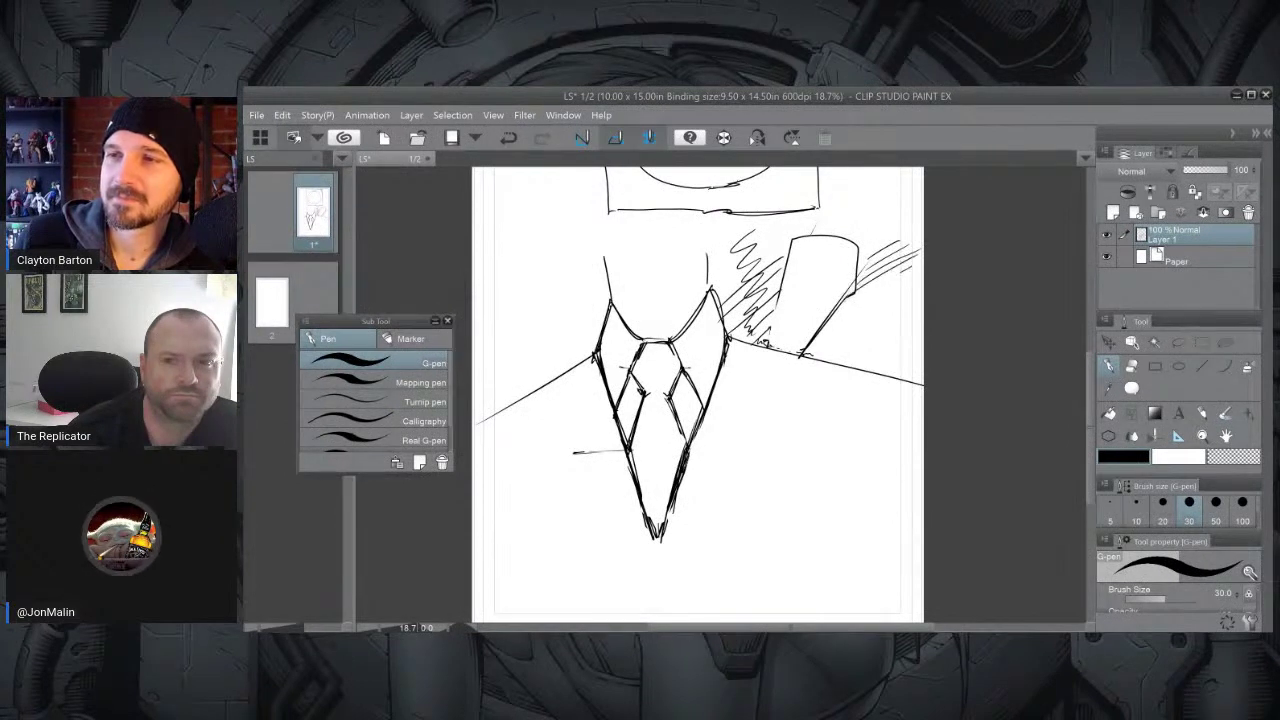
mouse_move(822, 328)
left_mouse_down()
mouse_move(916, 274)
mouse_move(904, 286)
mouse_move(920, 288)
left_mouse_up()
left_click_drag(816, 352, 922, 302)
mouse_move(866, 350)
left_mouse_down()
mouse_move(918, 320)
mouse_move(922, 332)
left_mouse_up()
left_click_drag(868, 372, 900, 358)
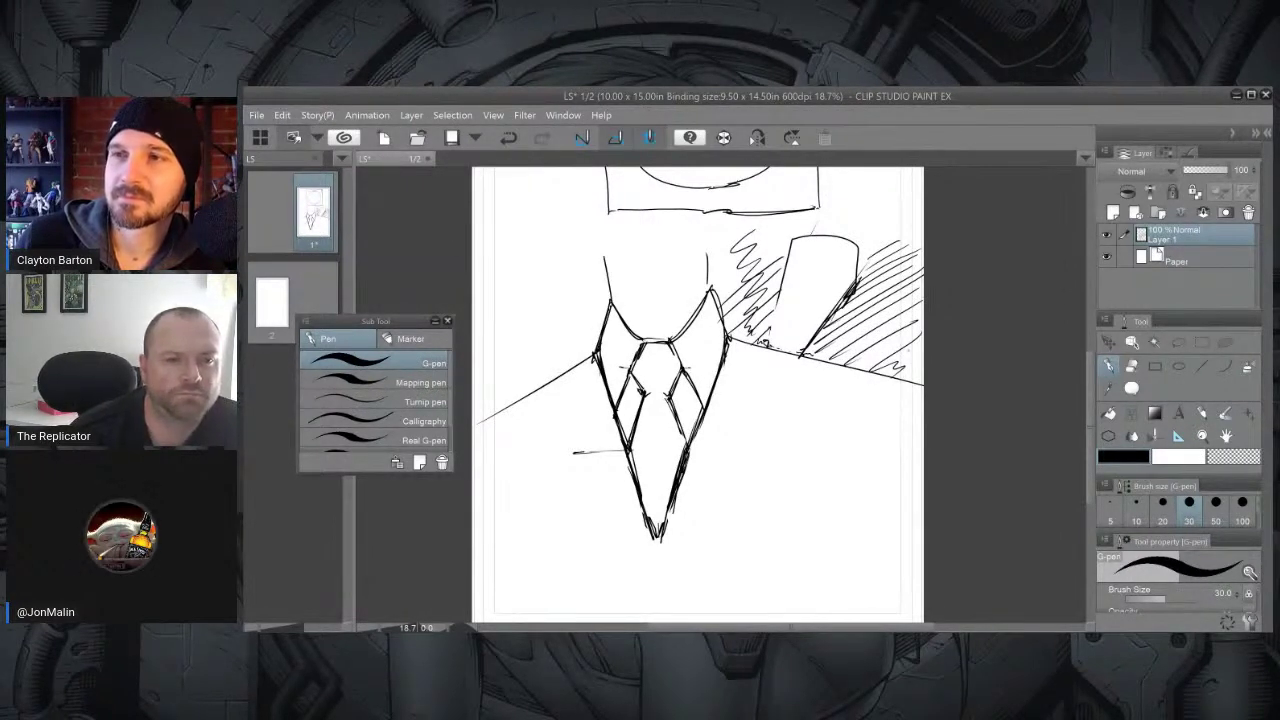
Undo the hatching, the angular shape and the whole tie, collar and shoulder sketch.
scroll(807, 382, "down", 1)
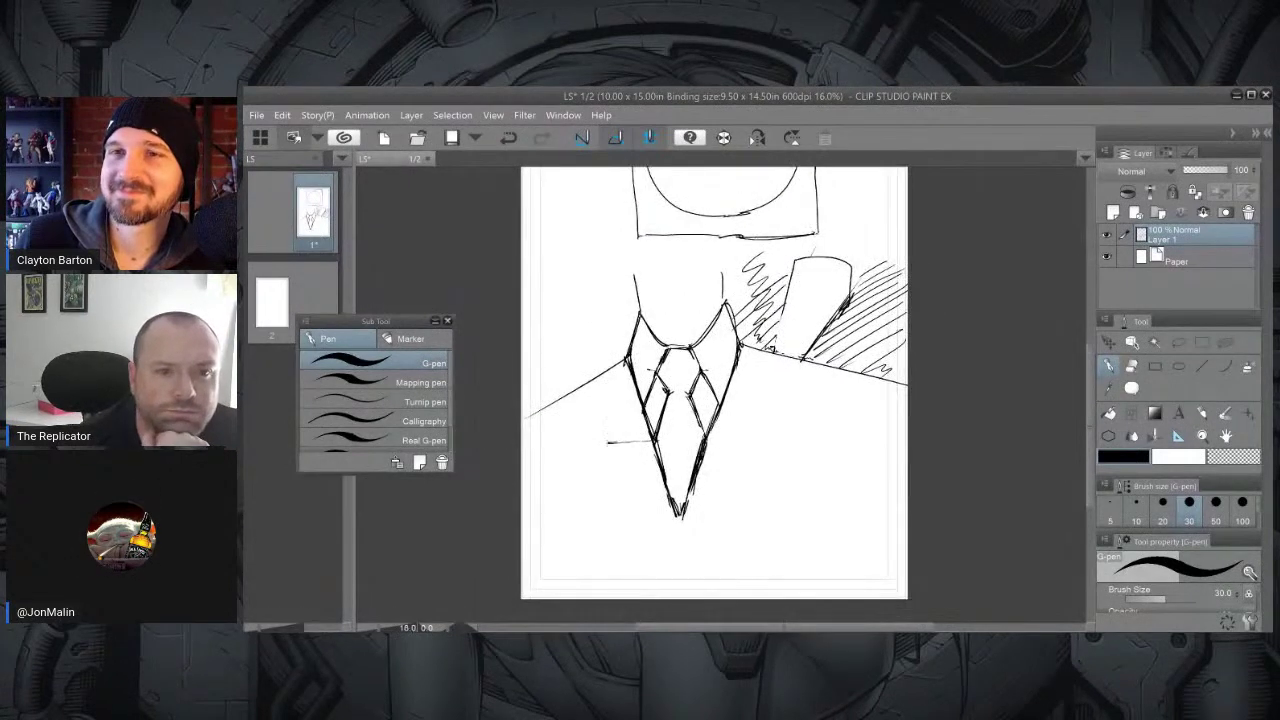
key("ctrl+z")
key("ctrl+z")
key("ctrl+z")
key("ctrl+z")
key("ctrl+z")
key("ctrl+z")
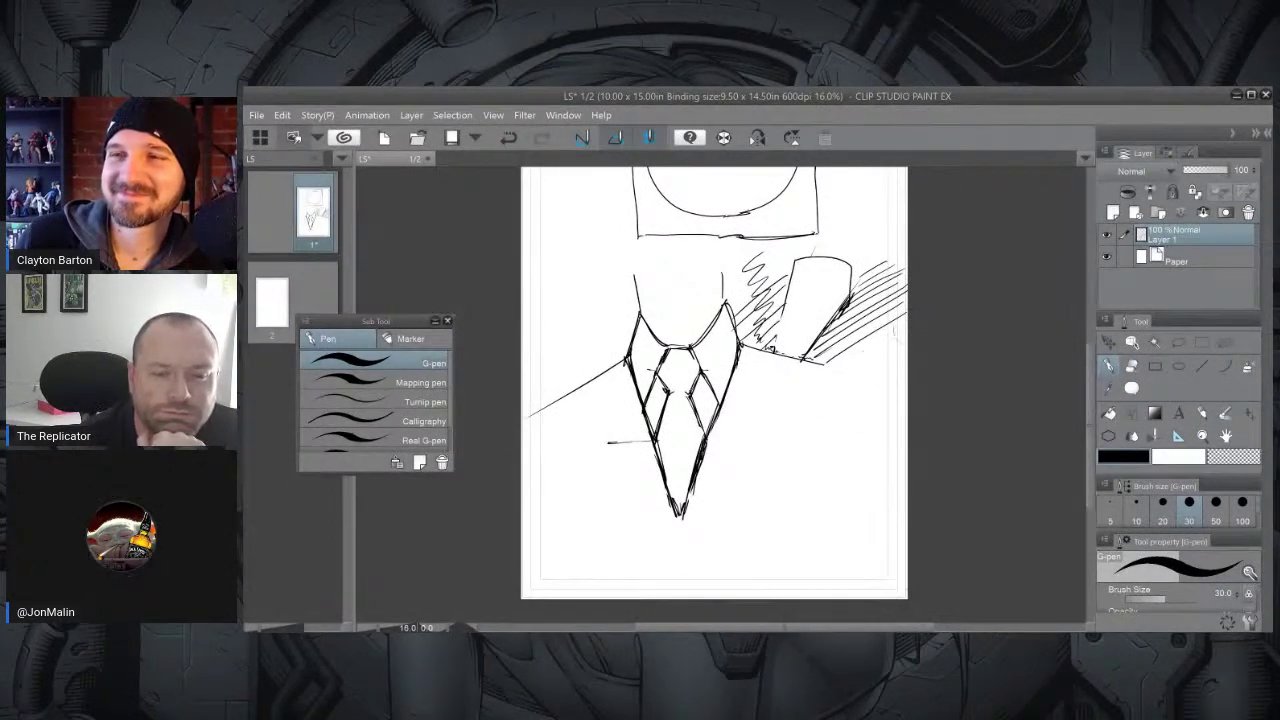
key("ctrl+z")
key("ctrl+z")
key("ctrl+z")
key("ctrl+z")
key("ctrl+z")
key("ctrl+z")
key("ctrl+z")
key("ctrl+z")
key("ctrl+z")
key("ctrl+z")
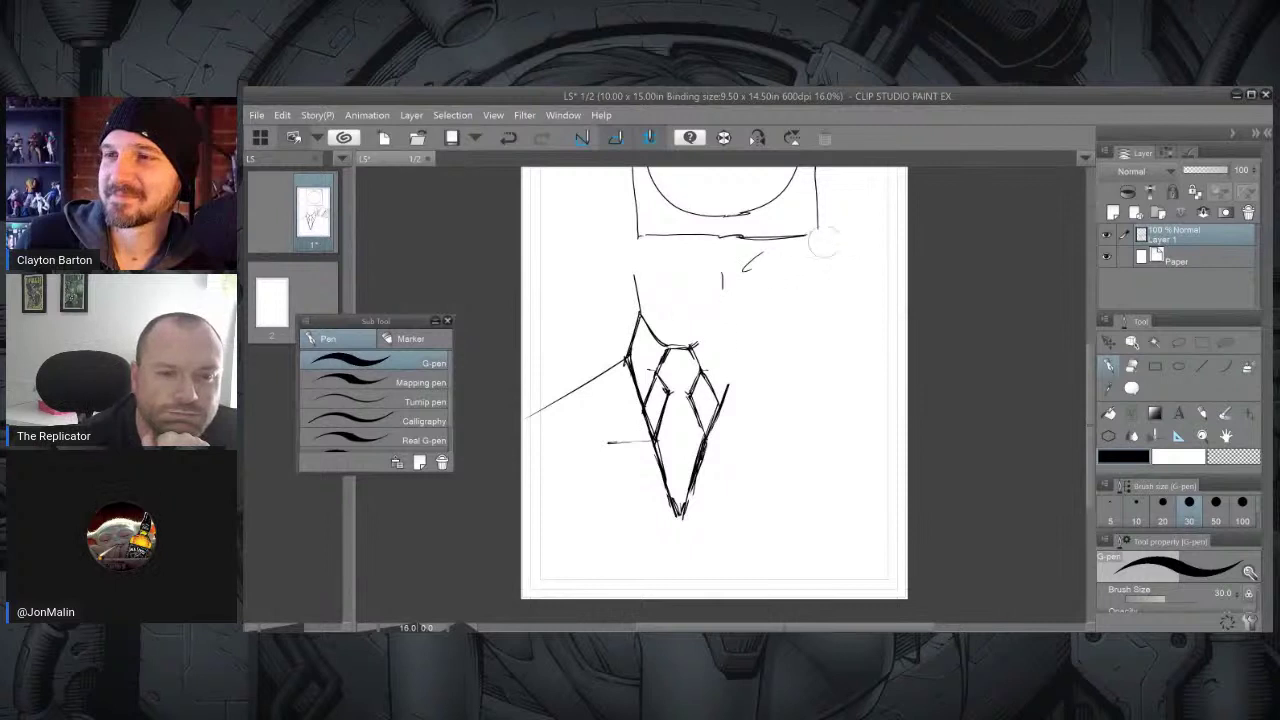
key("ctrl+z")
key("ctrl+z")
key("ctrl+z")
key("ctrl+z")
key("ctrl+z")
key("ctrl+z")
key("ctrl+z")
key("ctrl+z")
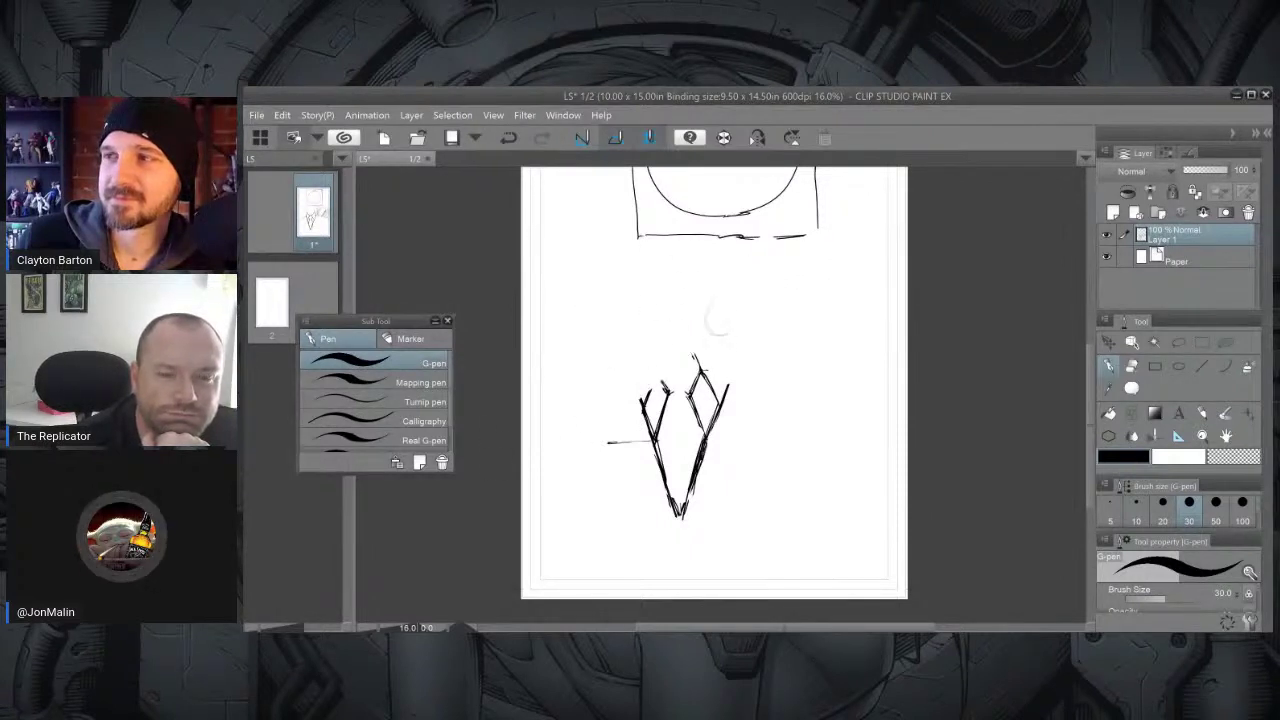
key("ctrl+z")
key("ctrl+z")
key("ctrl+z")
key("ctrl+z")
key("ctrl+z")
key("ctrl+z")
key("ctrl+z")
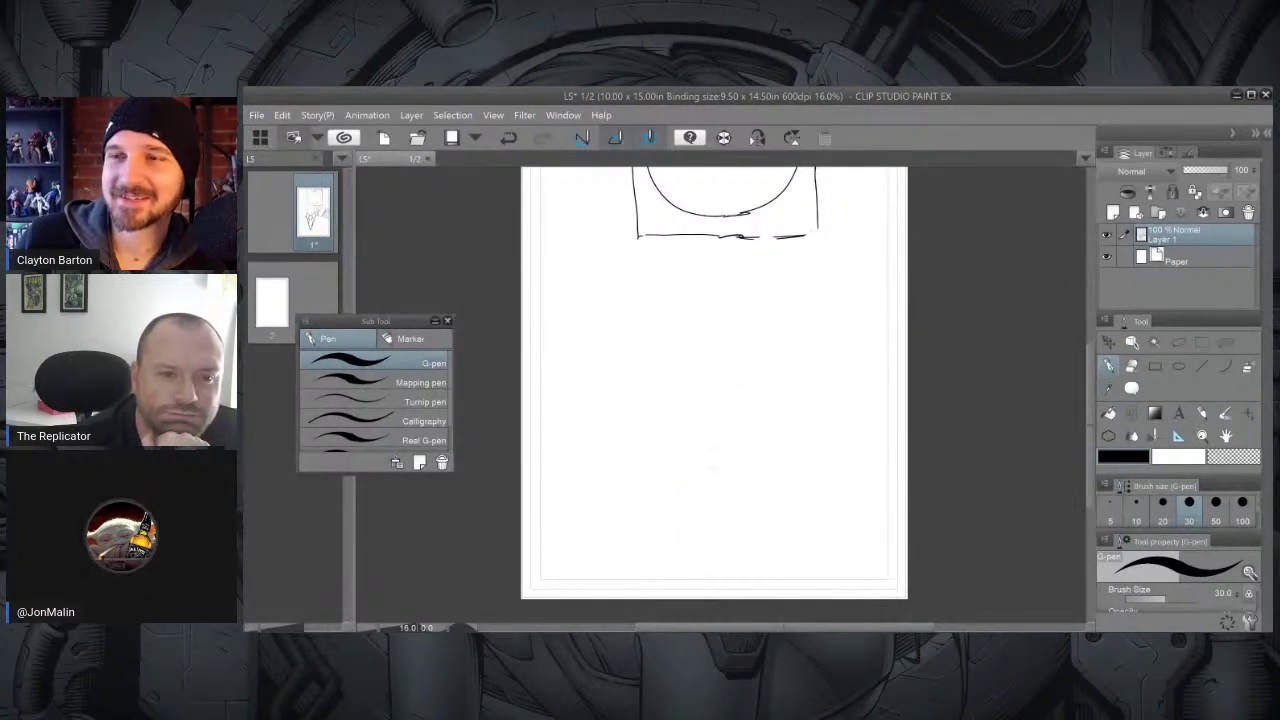
Undo the circle and its square frame until the page is blank.
left_click_drag(743, 346, 675, 481)
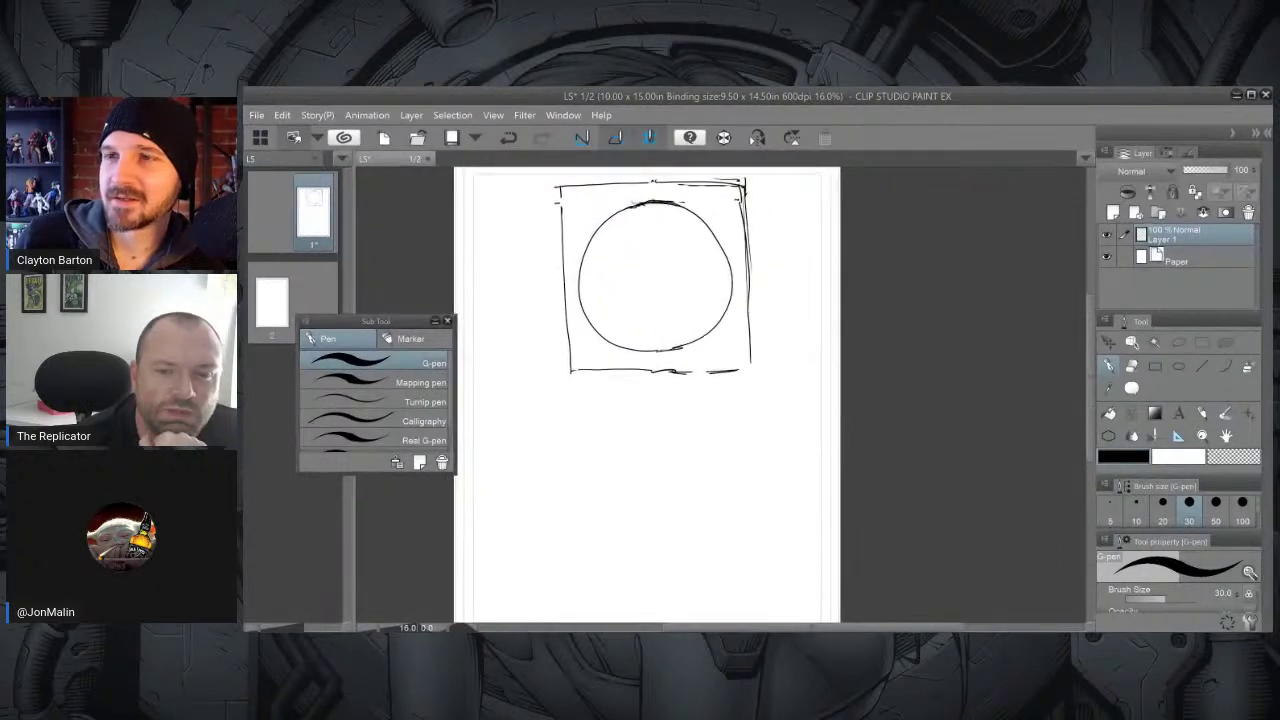
key("ctrl+z")
key("ctrl+z")
key("ctrl+z")
key("ctrl+z")
key("ctrl+z")
key("ctrl+z")
key("ctrl+z")
key("ctrl+z")
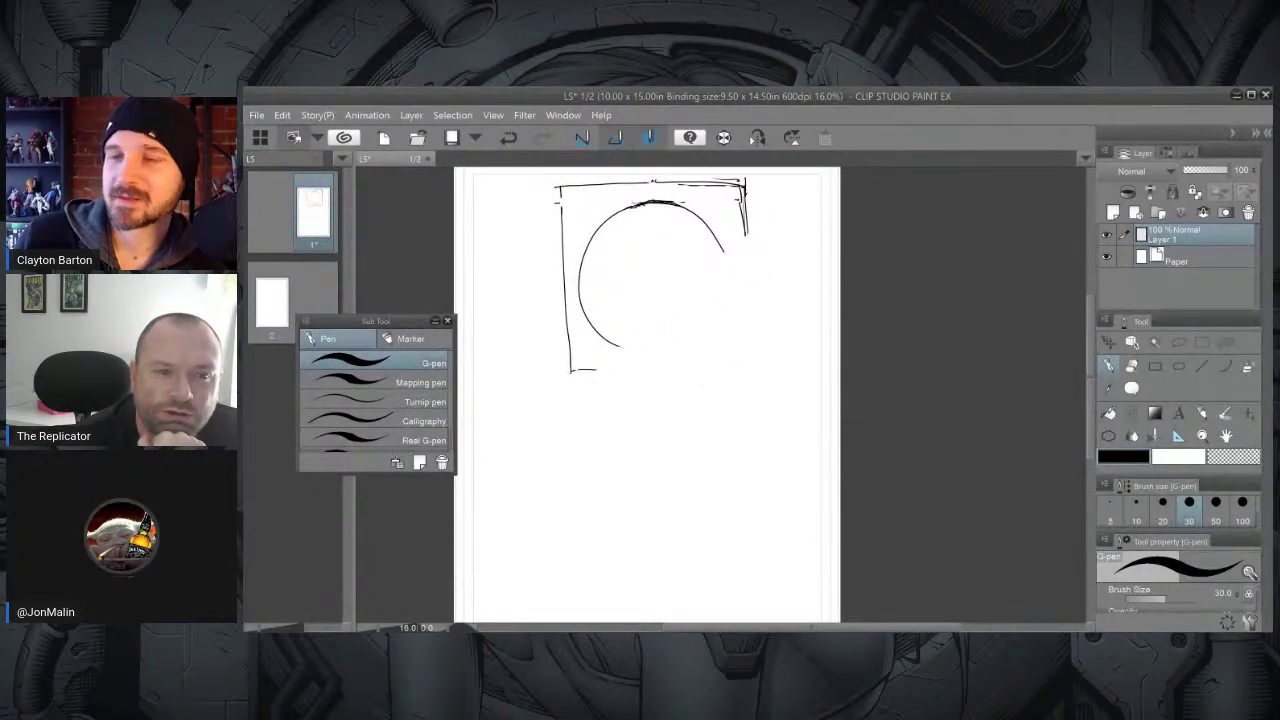
key("ctrl+z")
key("ctrl+z")
key("ctrl+z")
key("ctrl+z")
key("ctrl+z")
key("ctrl+z")
key("ctrl+z")
key("ctrl+z")
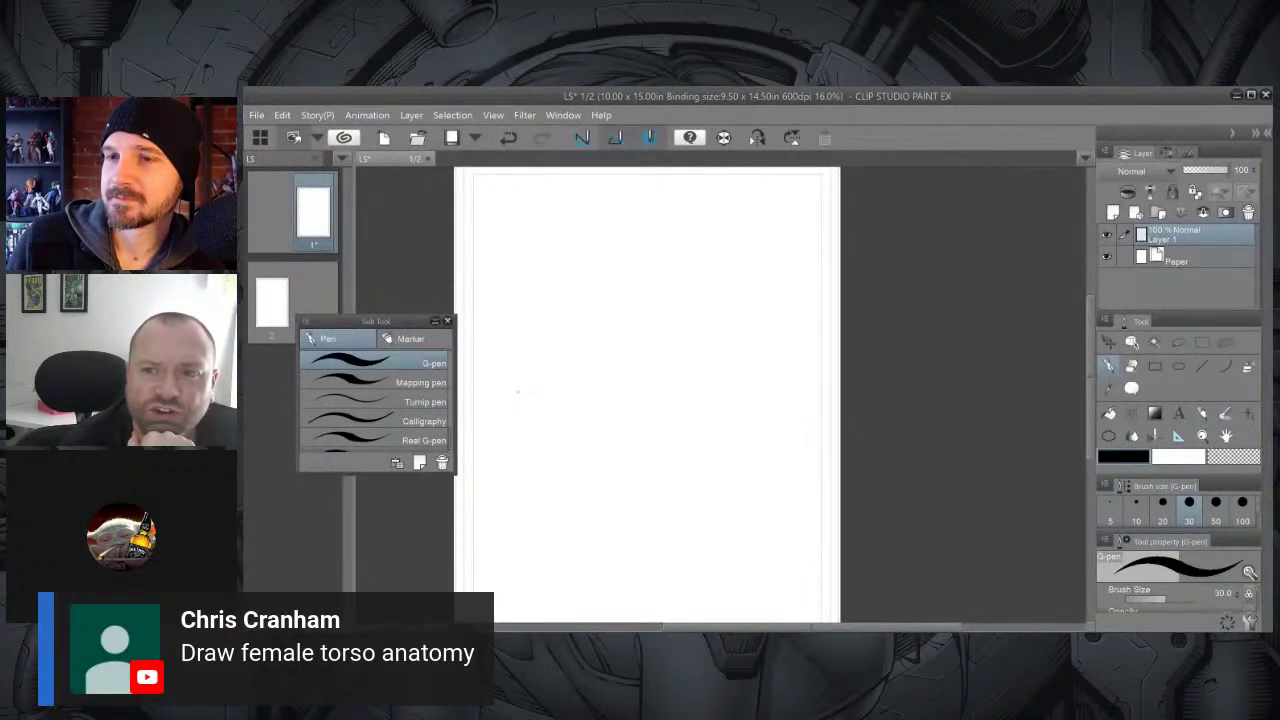
Draw a simple standing figure's torso with a narrow waist and two tapered legs on the left half of the page.
scroll(866, 258, "down", 1)
left_click_drag(866, 258, 869, 225)
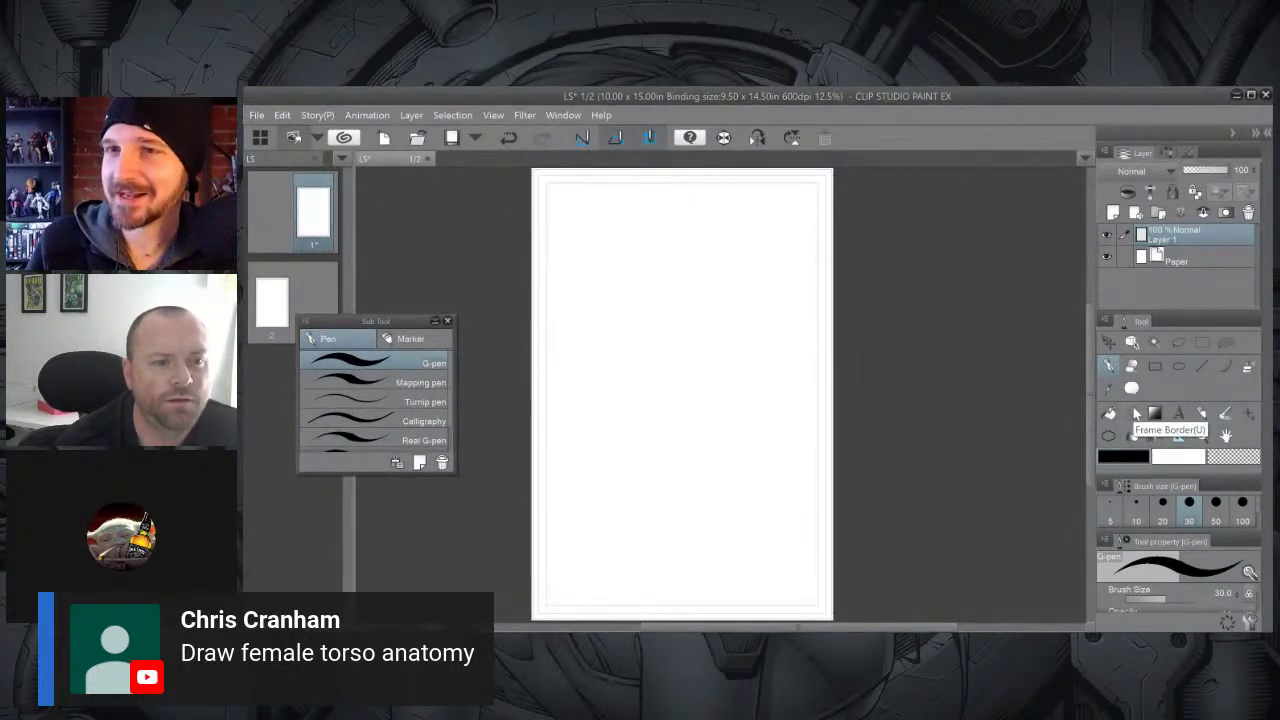
scroll(674, 394, "right", 1)
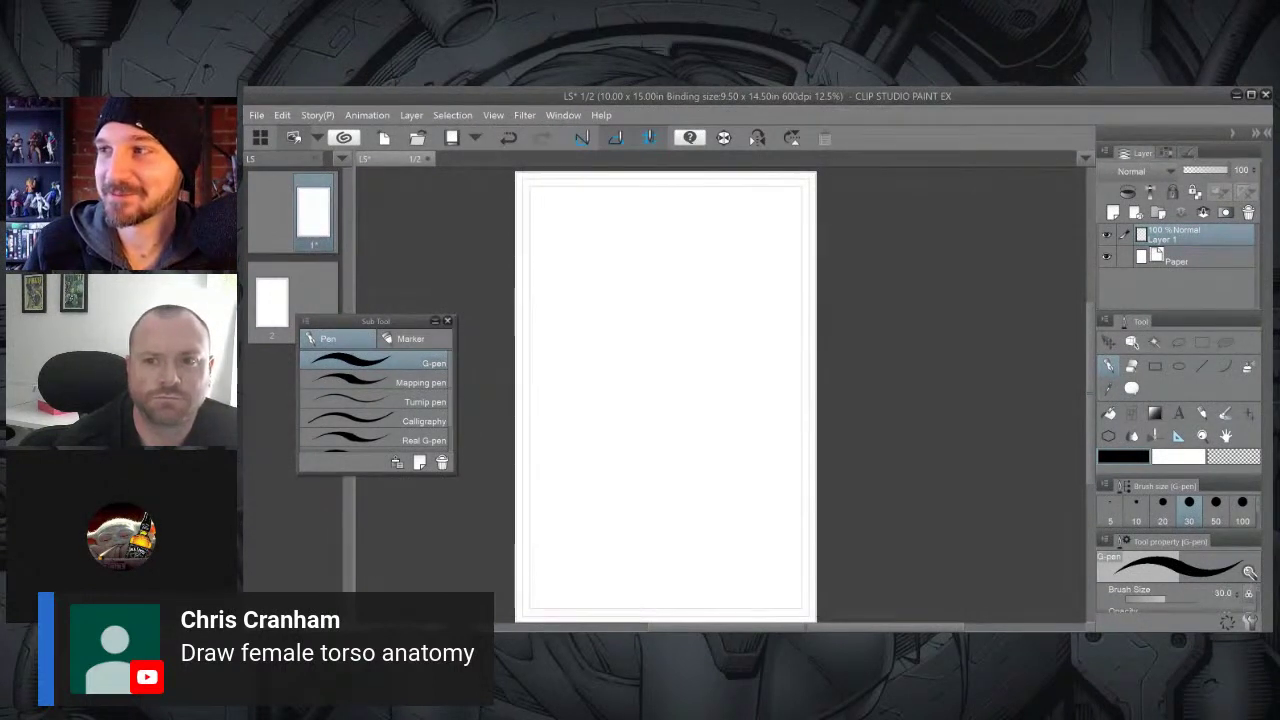
mouse_move(555, 275)
left_mouse_down()
mouse_move(580, 323)
mouse_move(559, 357)
mouse_move(627, 365)
mouse_move(619, 277)
left_mouse_up()
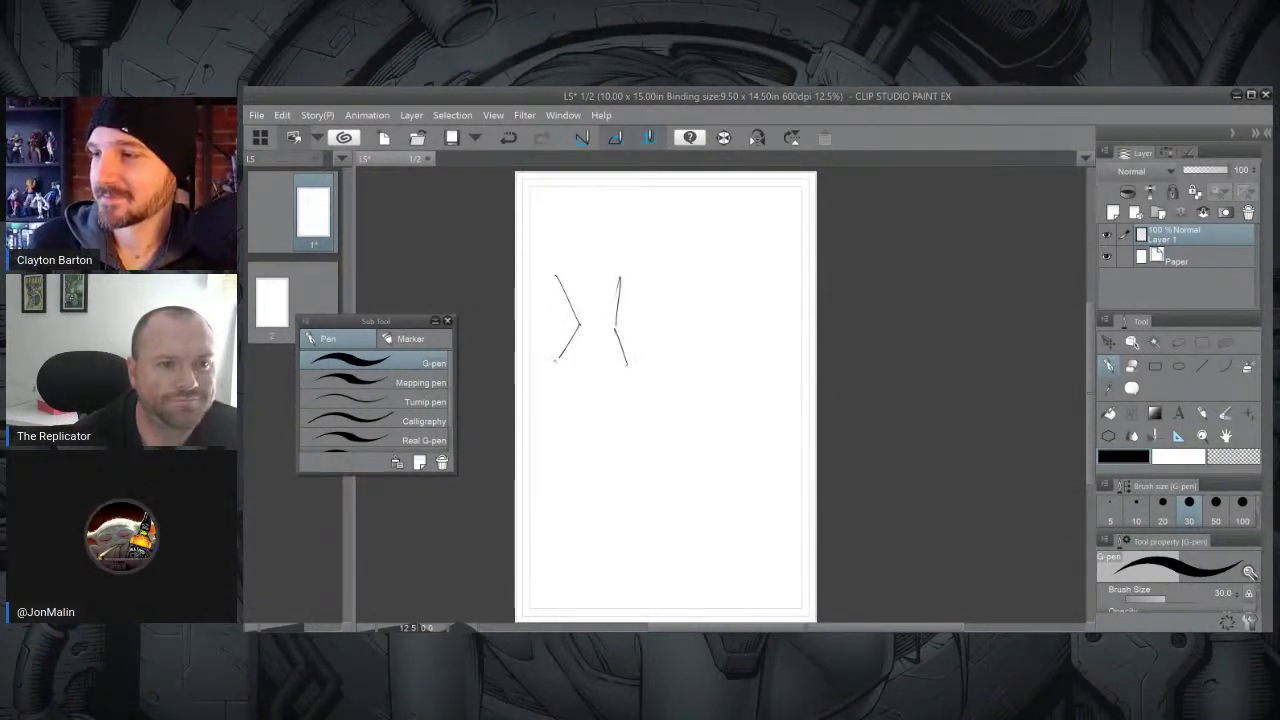
left_click_drag(555, 360, 582, 537)
mouse_move(625, 367)
left_mouse_down()
mouse_move(616, 531)
mouse_move(593, 383)
mouse_move(591, 519)
left_mouse_up()
Add tapered arms, shoulder lines, a neck and an oval head to the standing figure.
left_click_drag(549, 267, 539, 408)
left_click_drag(536, 262, 538, 368)
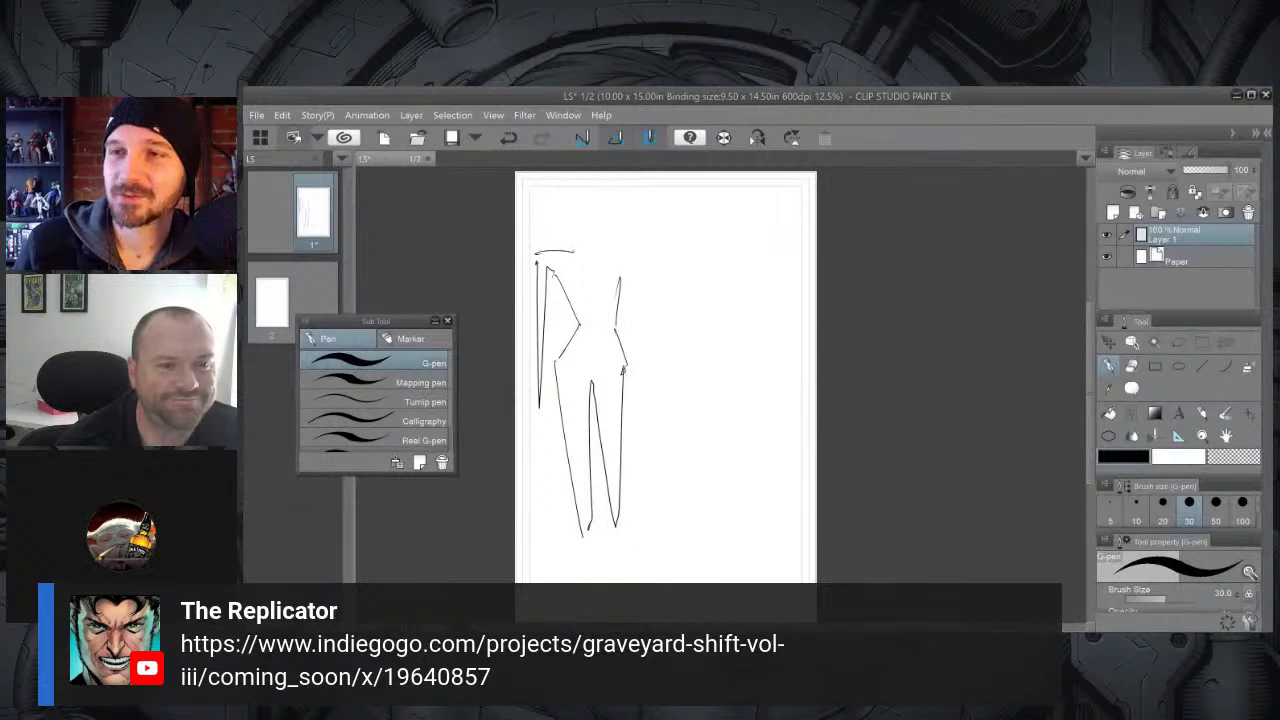
left_click_drag(621, 274, 638, 416)
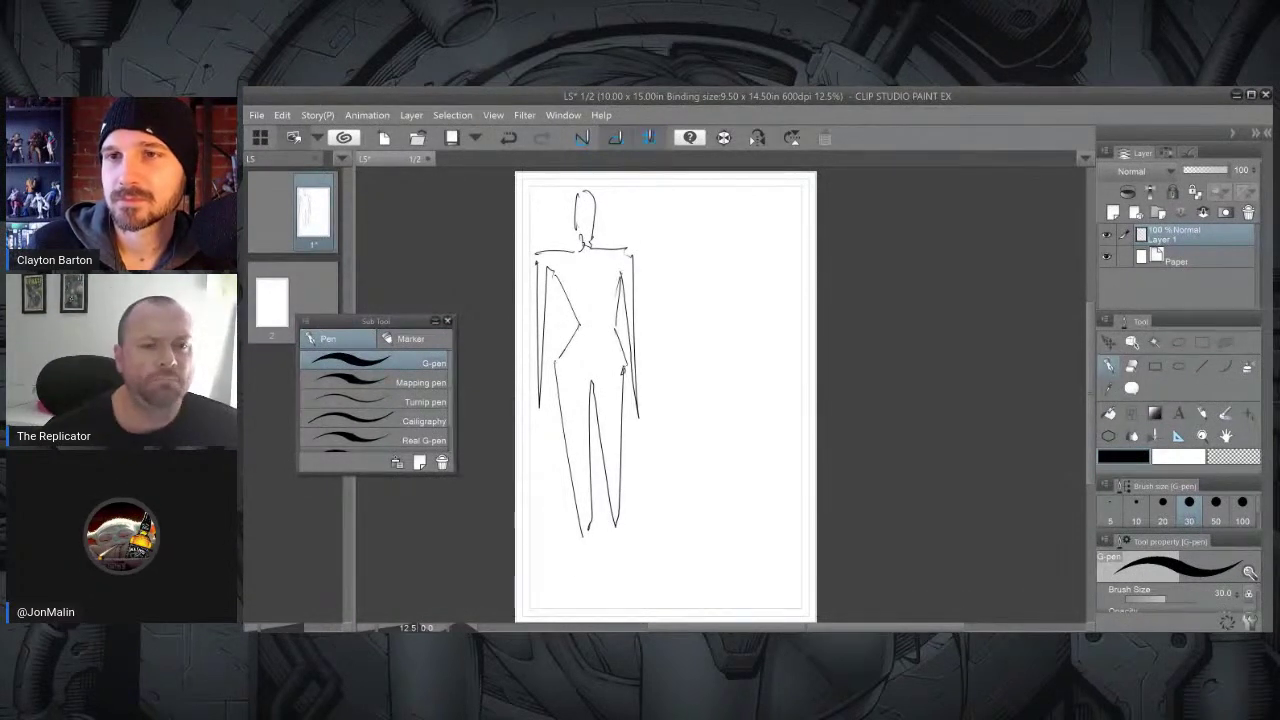
Sketch a second figure's oval head, neck, shoulder, upper arm and one torso side on the right half of the page.
left_click_drag(716, 214, 721, 257)
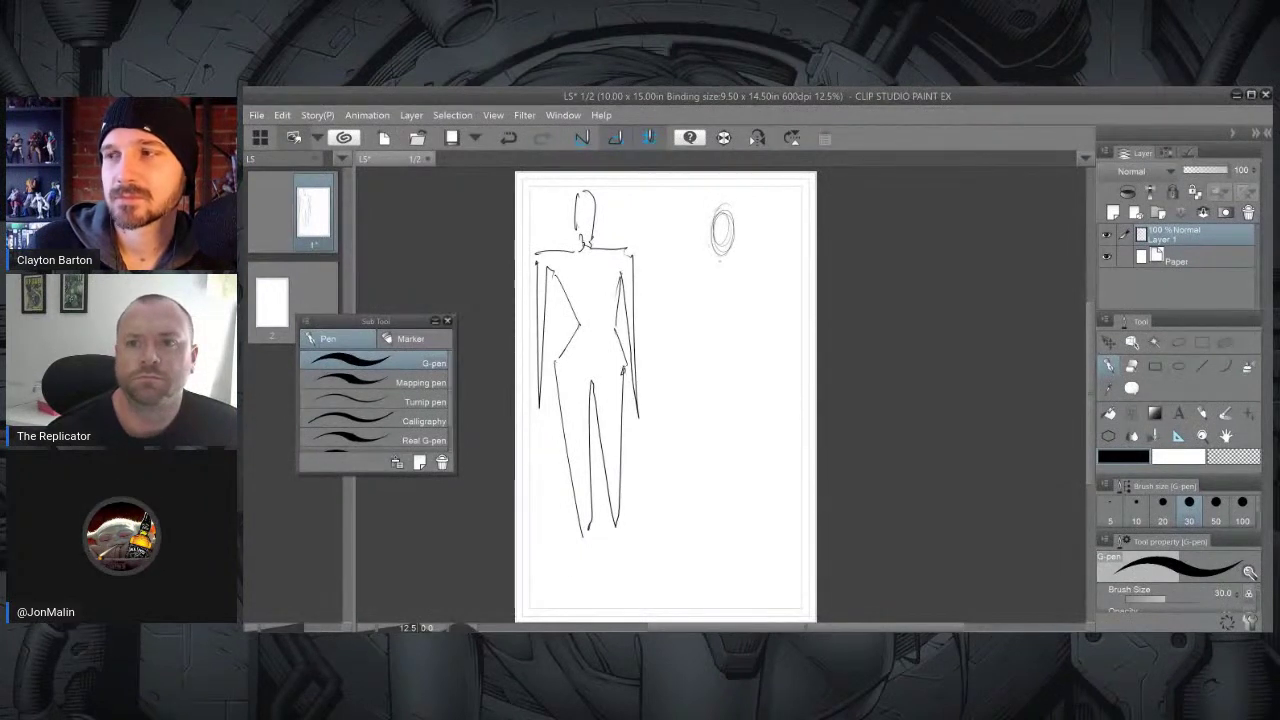
left_click_drag(712, 208, 728, 256)
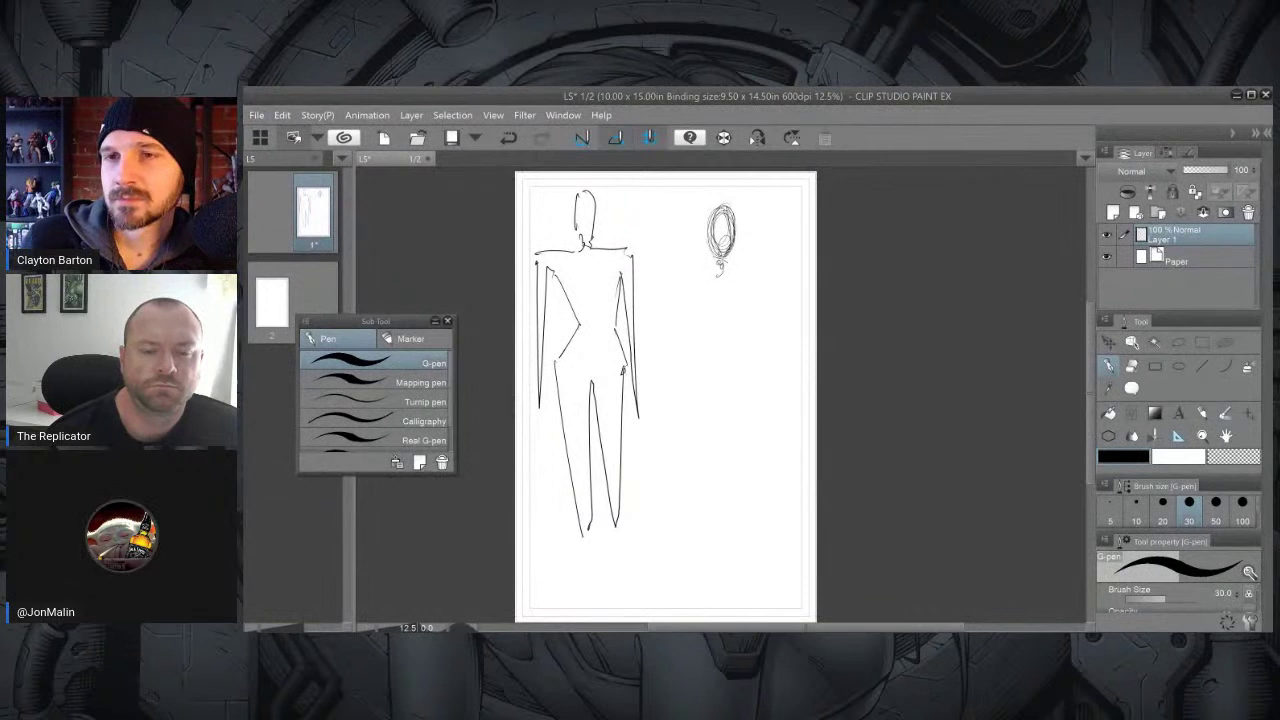
mouse_move(688, 288)
left_mouse_down()
mouse_move(675, 364)
mouse_move(686, 436)
left_mouse_up()
left_click_drag(683, 294, 683, 352)
mouse_move(678, 283)
left_mouse_down()
mouse_move(746, 281)
mouse_move(700, 318)
mouse_move(710, 356)
left_mouse_up()
left_click_drag(690, 310, 710, 346)
left_click_drag(704, 332, 726, 358)
Extend the first figure's torso lines into crossing tapers and sketch the second figure's matching waist and hip lines.
left_click_drag(541, 260, 589, 337)
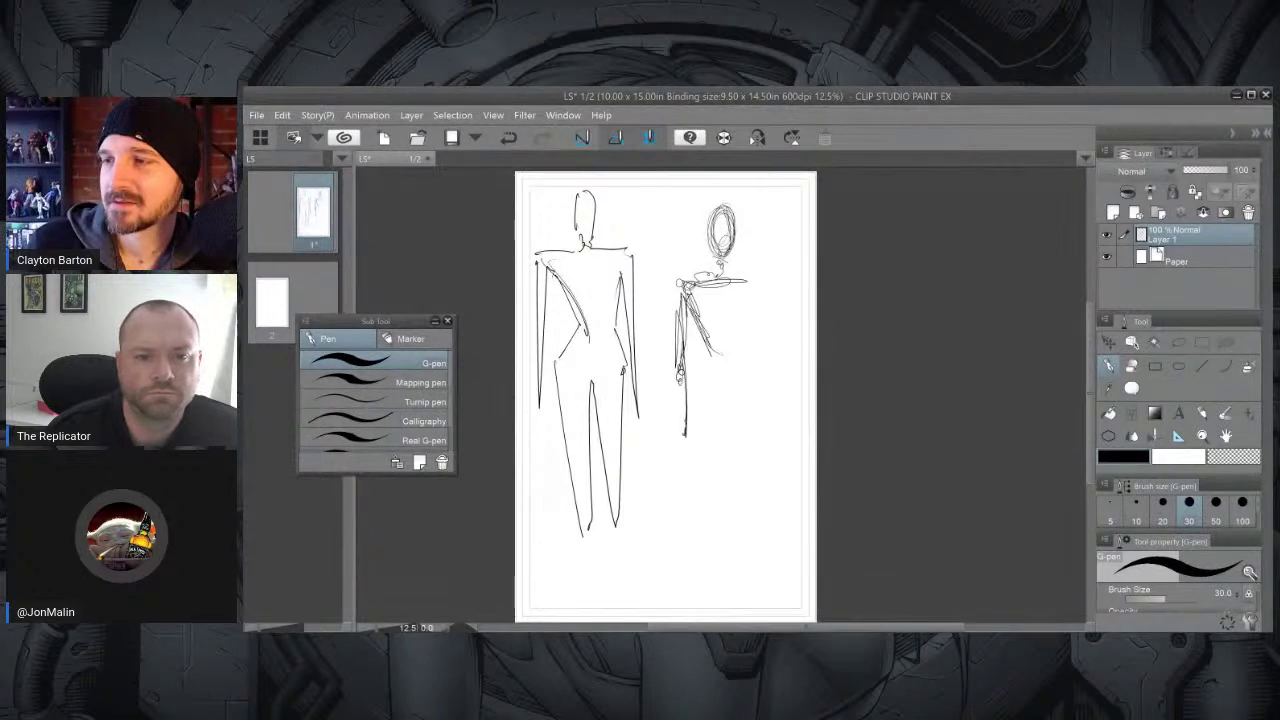
mouse_move(688, 300)
left_mouse_down()
mouse_move(716, 366)
mouse_move(692, 400)
left_mouse_up()
left_click_drag(700, 384, 688, 404)
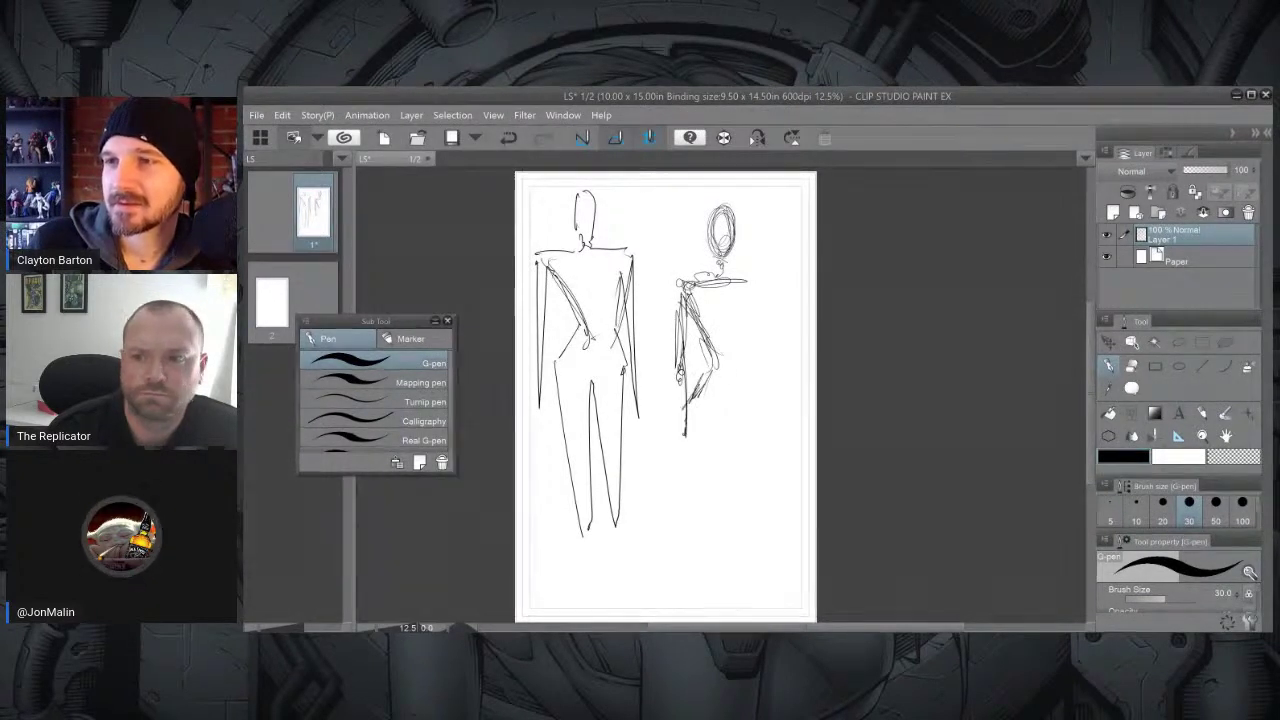
mouse_move(724, 358)
left_mouse_down()
mouse_move(716, 368)
mouse_move(750, 340)
left_mouse_up()
left_click_drag(753, 280, 750, 342)
key("ctrl+z")
key("ctrl+z")
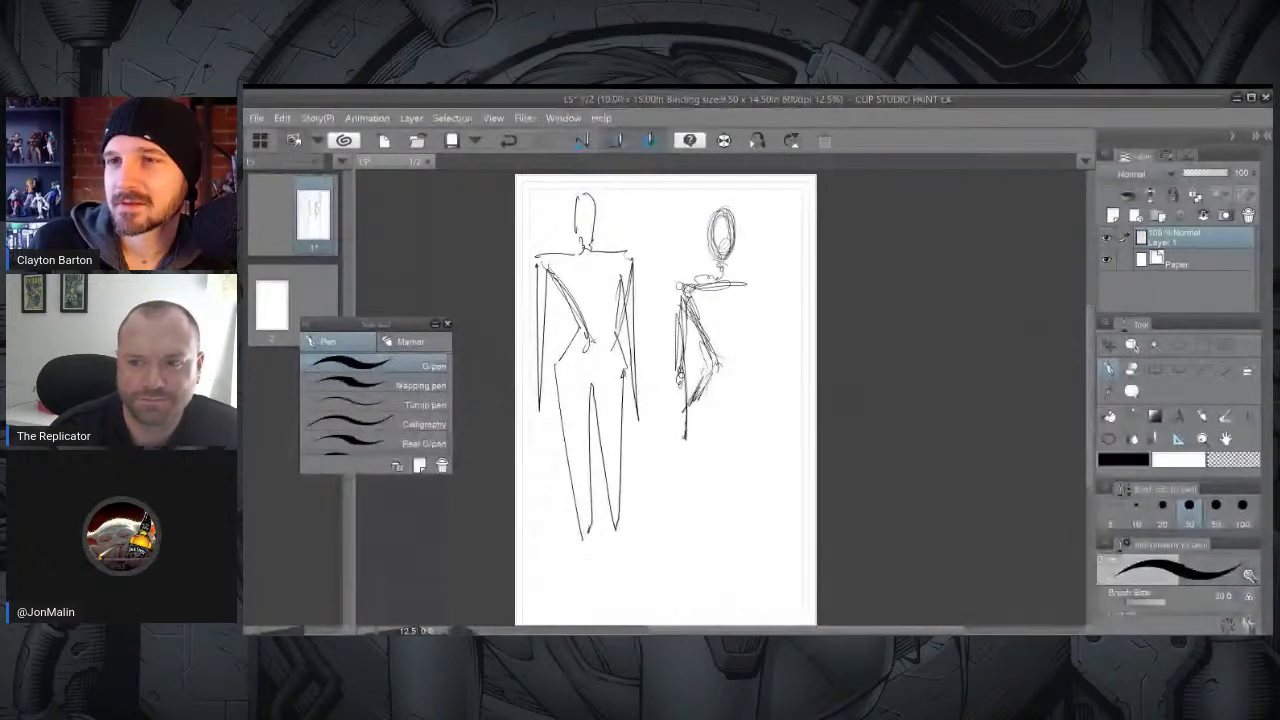
Sketch the second figure's outer hip curves and both thighs, tapering toward the knees.
mouse_move(684, 436)
left_mouse_down()
mouse_move(712, 558)
mouse_move(692, 472)
mouse_move(714, 540)
mouse_move(720, 423)
mouse_move(744, 412)
mouse_move(738, 530)
left_mouse_up()
left_click_drag(738, 466, 736, 528)
left_click_drag(756, 434, 762, 530)
left_click_drag(760, 412, 758, 498)
left_click_drag(762, 376, 760, 456)
left_click_drag(748, 350, 764, 398)
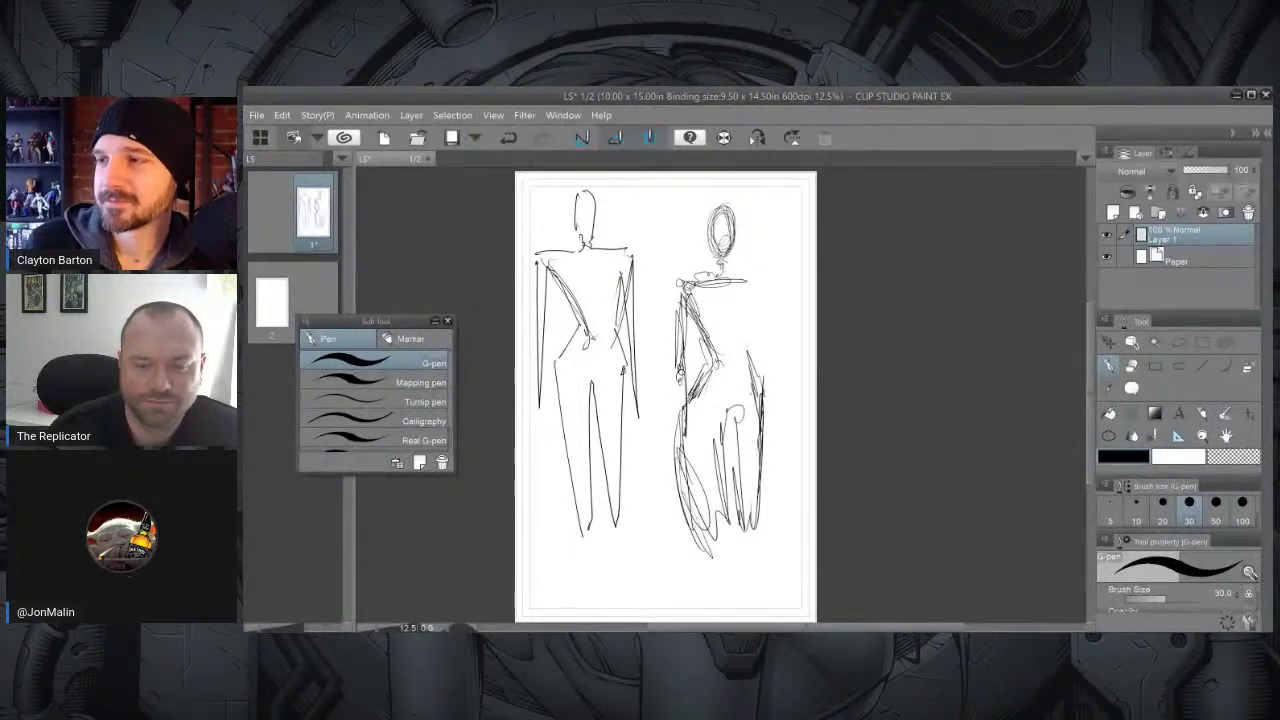
Complete the second figure's upper body with the other torso side and arm, a shoulder line and two round breasts.
left_click_drag(752, 286, 760, 370)
left_click_drag(764, 274, 768, 344)
left_click_drag(768, 294, 779, 406)
mouse_move(762, 270)
left_mouse_down()
mouse_move(766, 294)
mouse_move(704, 318)
mouse_move(760, 330)
mouse_move(724, 340)
left_mouse_up()
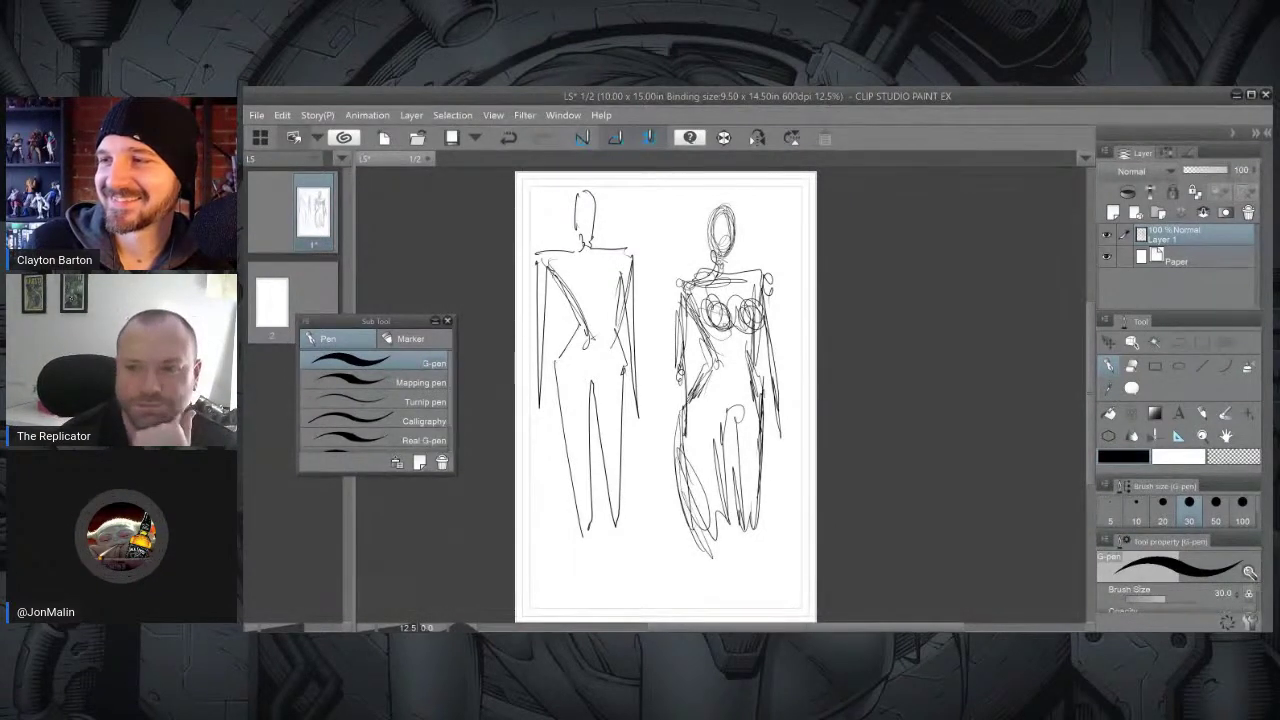
mouse_move(683, 282)
left_mouse_down()
mouse_move(678, 314)
mouse_move(736, 279)
mouse_move(771, 296)
mouse_move(764, 306)
left_mouse_up()
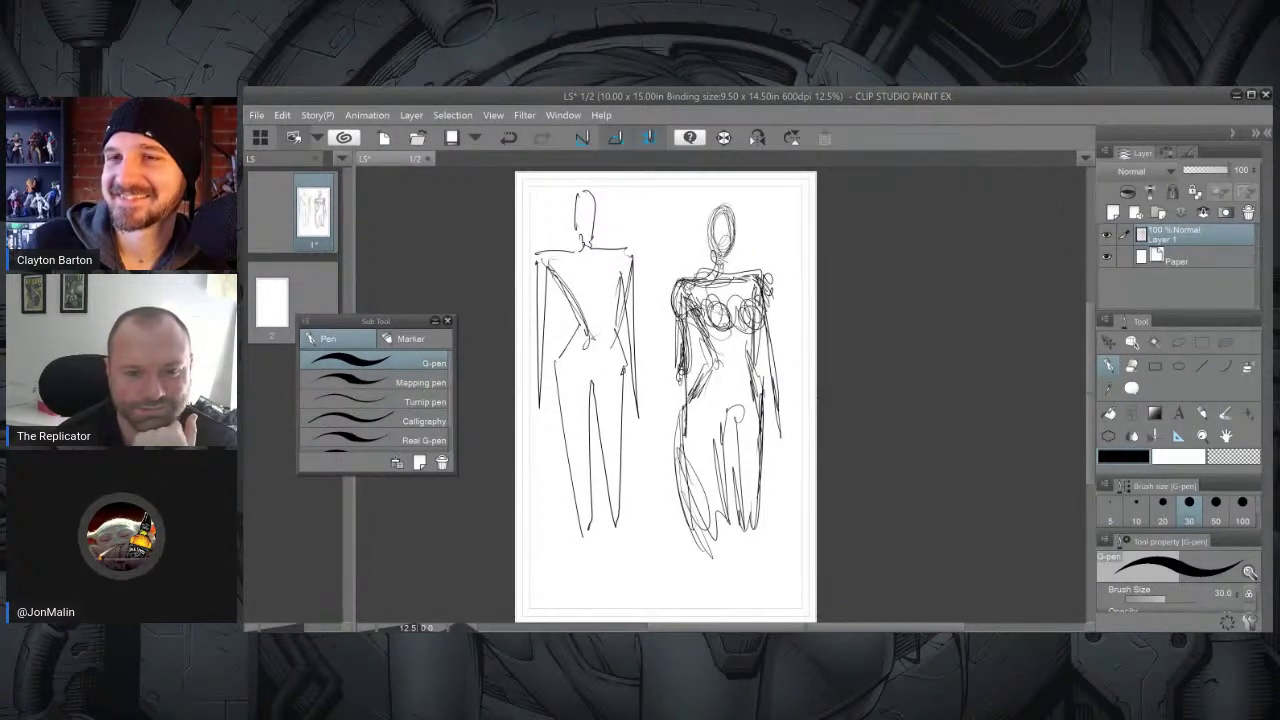
Extend the second figure's forearms to the hands and firm up the outer arm and shoulder contours.
left_click_drag(691, 433, 685, 460)
left_click_drag(770, 376, 770, 460)
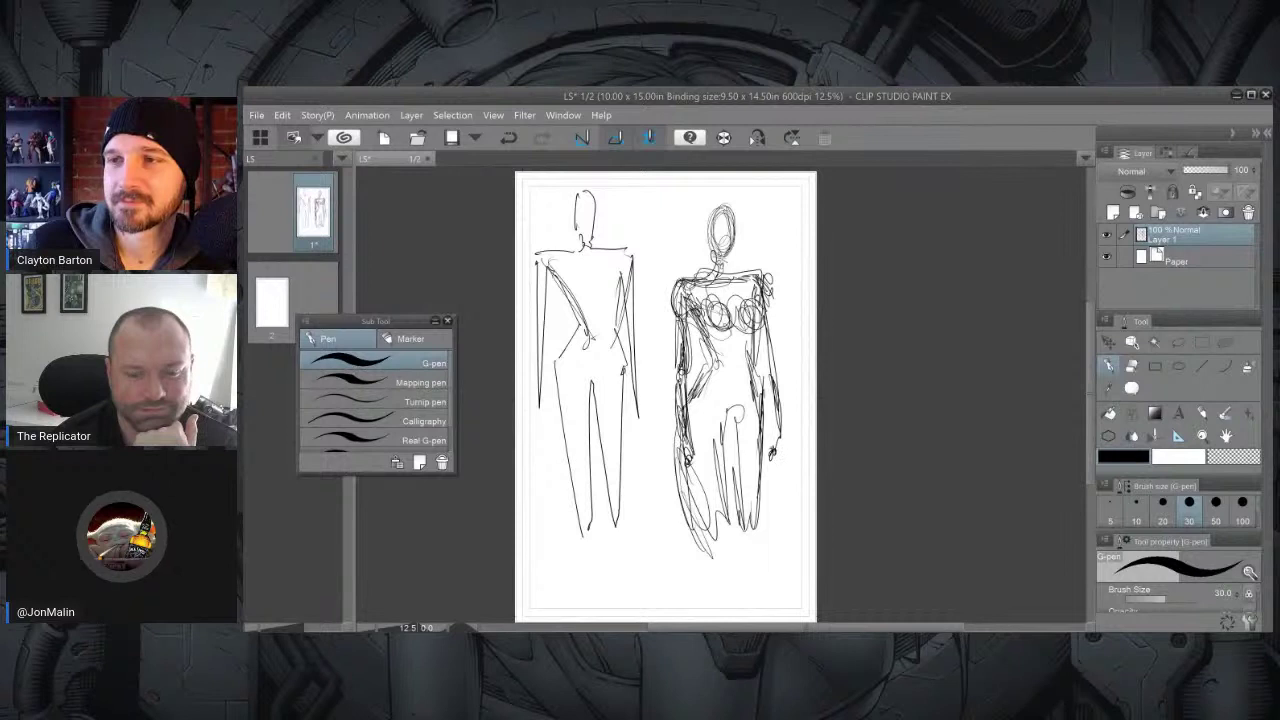
left_click_drag(773, 376, 780, 420)
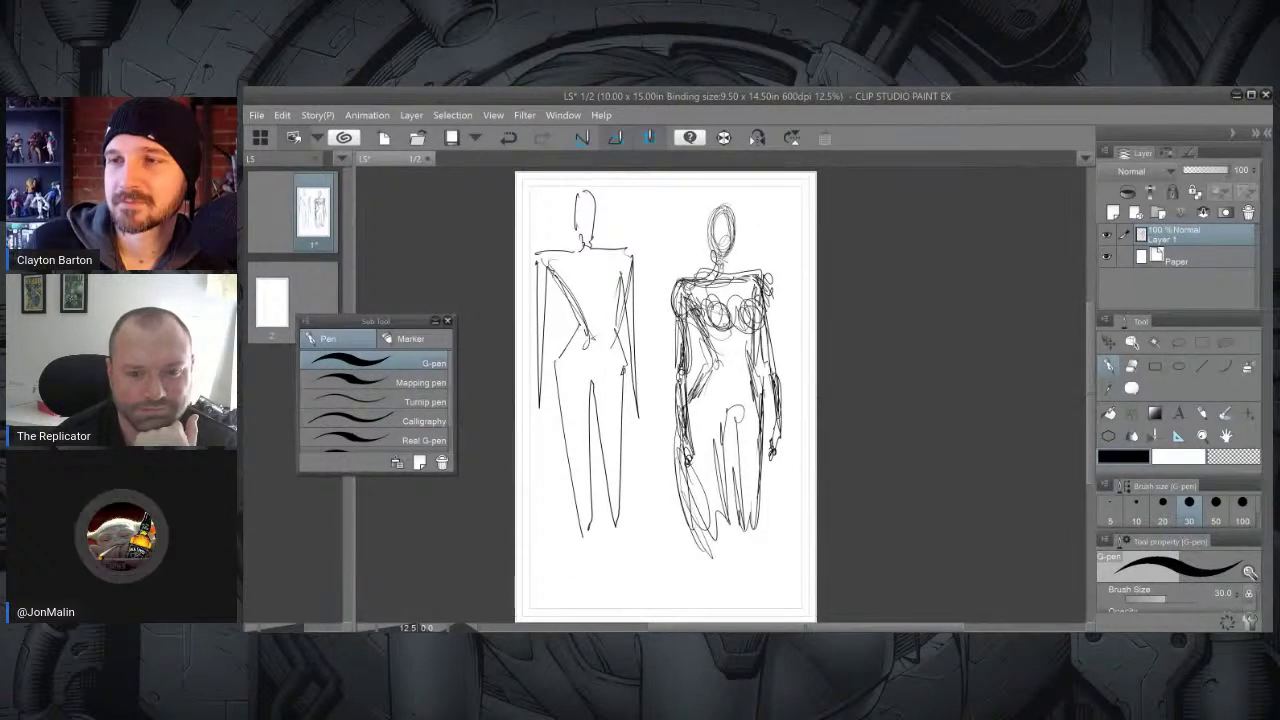
left_click_drag(766, 320, 770, 370)
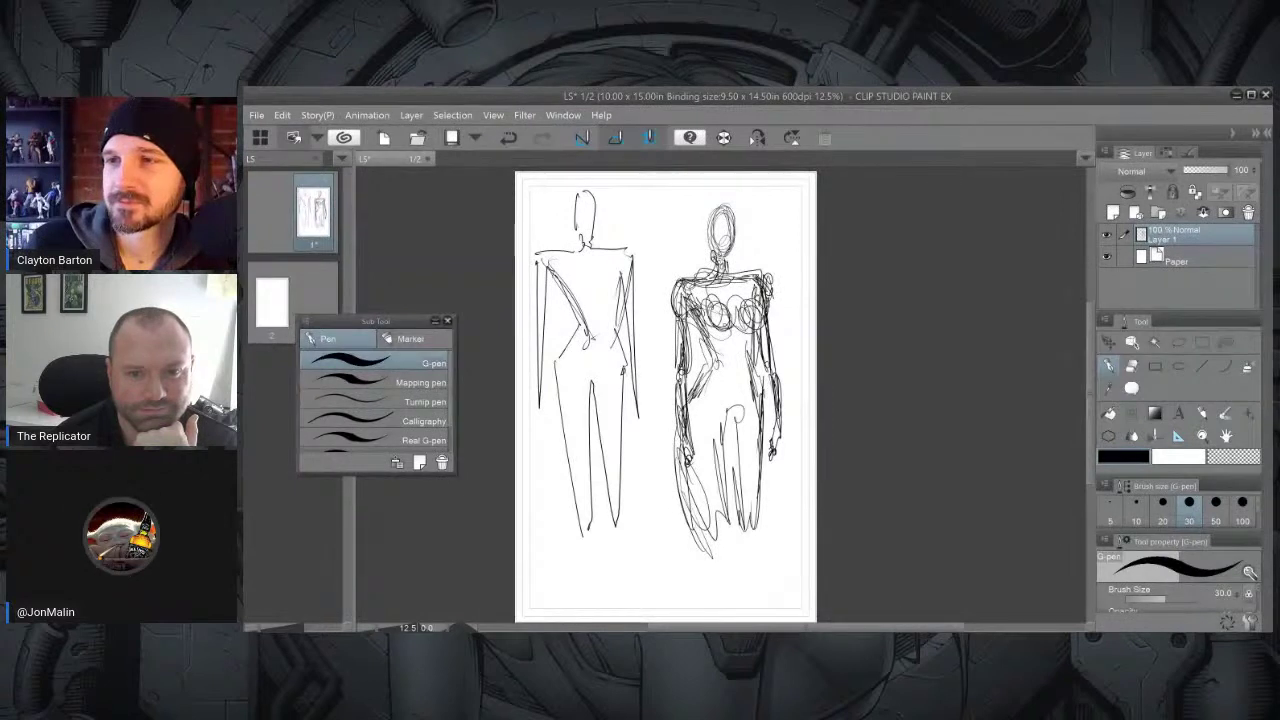
Strengthen the tapering ribcage sides and waist of the second figure.
left_click_drag(694, 322, 714, 362)
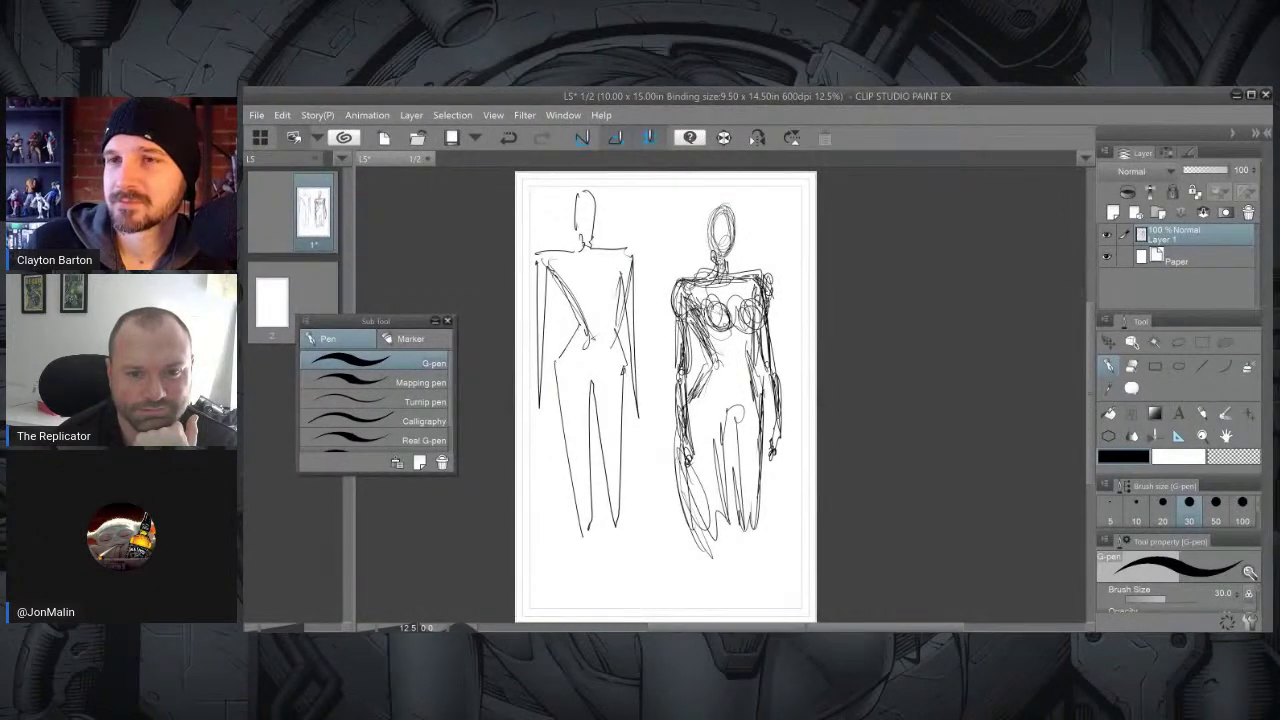
left_click_drag(718, 314, 694, 354)
mouse_move(698, 326)
left_mouse_down()
mouse_move(716, 362)
mouse_move(754, 362)
left_mouse_up()
left_click_drag(753, 352, 749, 368)
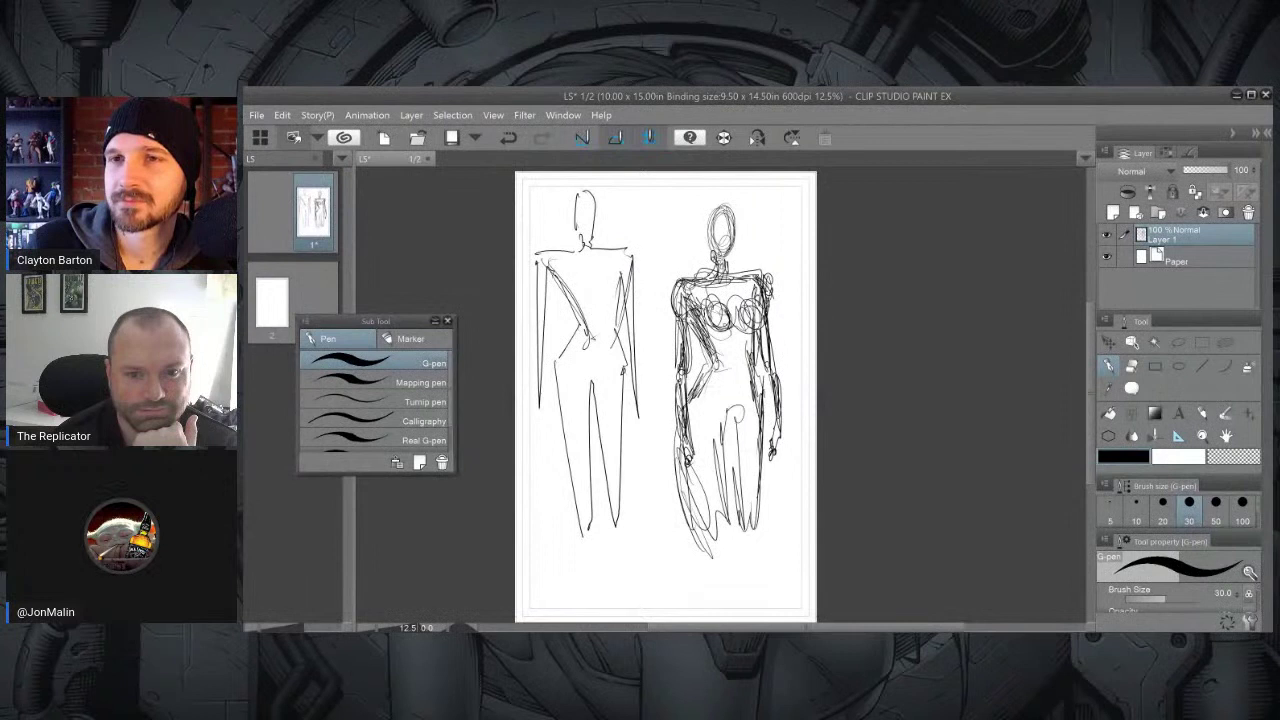
Define the second figure's inner thighs, V-shaped pelvis, curved waistline and lower ribcage arc.
left_click_drag(706, 474, 690, 530)
left_click_drag(724, 484, 702, 532)
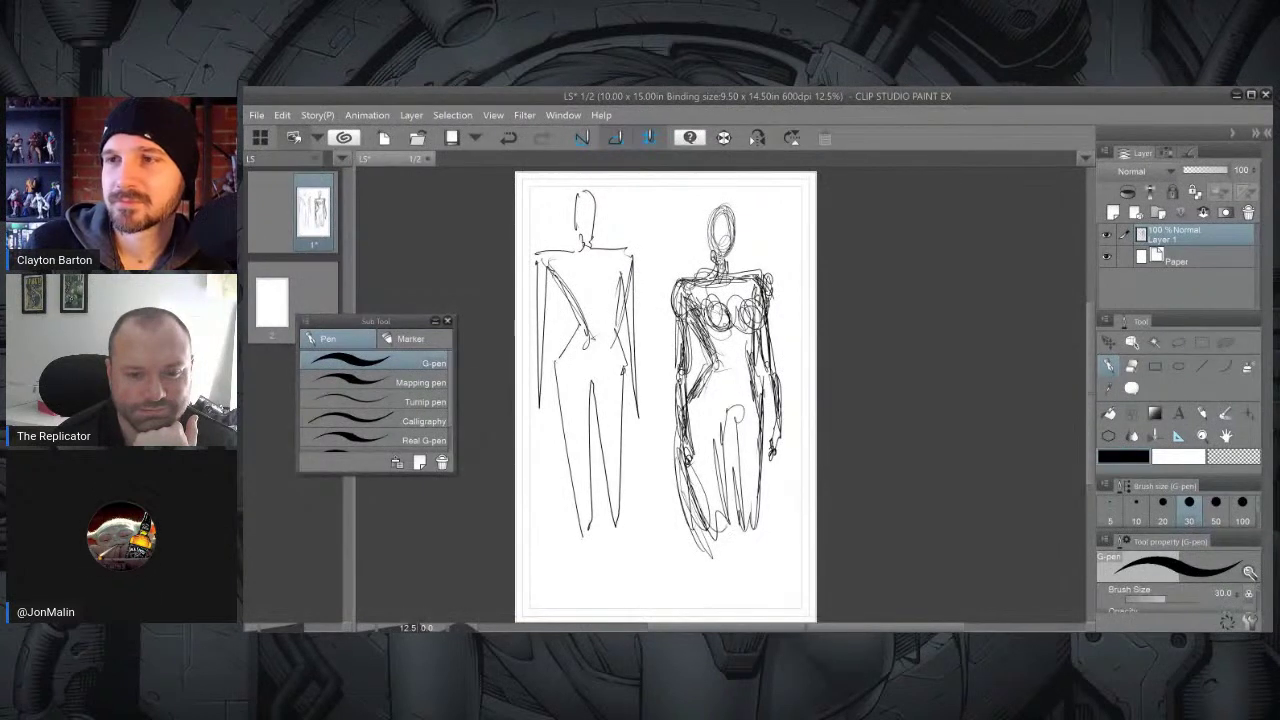
left_click_drag(734, 410, 726, 428)
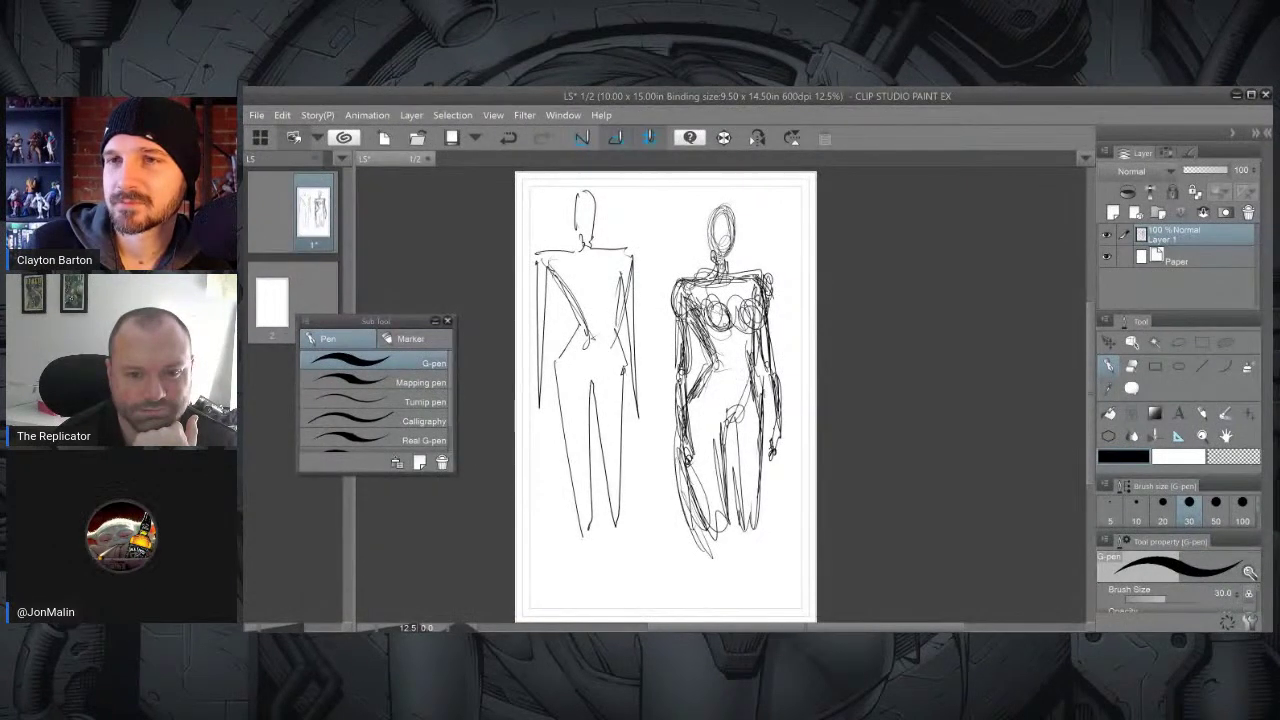
left_click_drag(718, 370, 710, 426)
left_click_drag(708, 376, 750, 388)
left_click_drag(742, 370, 756, 386)
mouse_move(712, 338)
left_mouse_down()
mouse_move(708, 382)
mouse_move(744, 356)
left_mouse_up()
left_click_drag(704, 316, 716, 344)
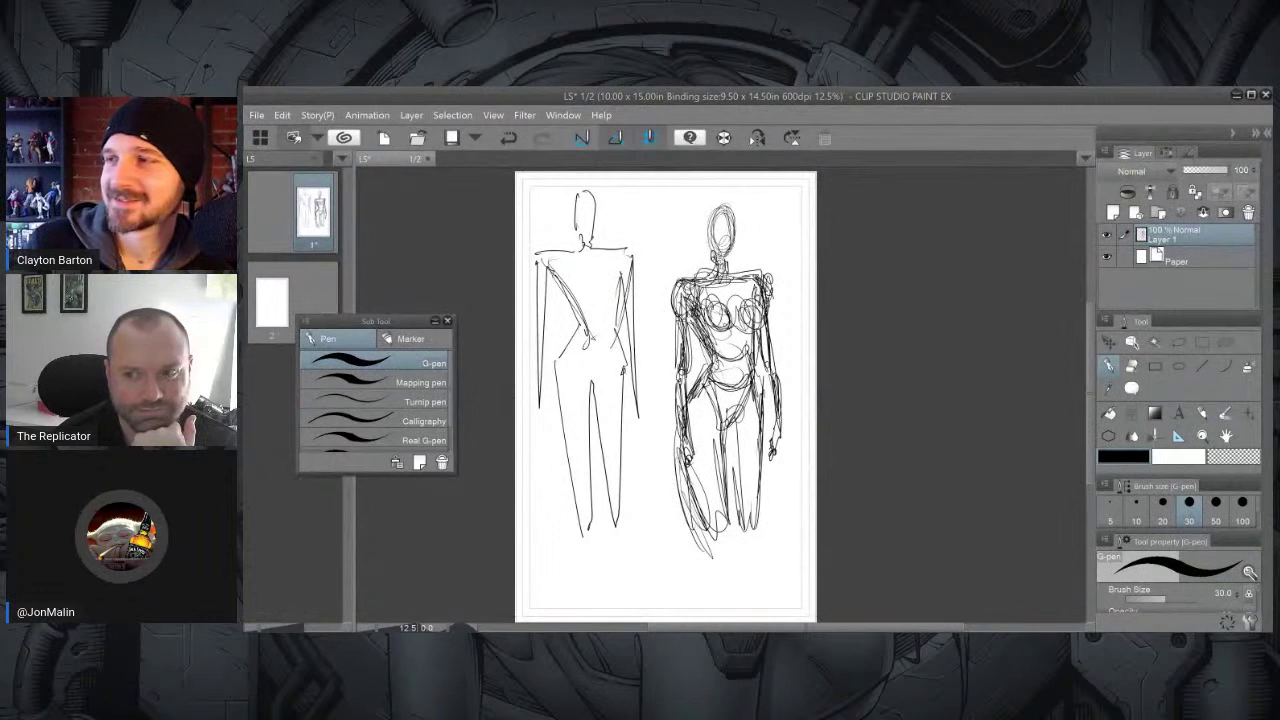
Reinforce the second figure's chest, arm and thigh contours and round out both hands.
left_click_drag(743, 282, 754, 296)
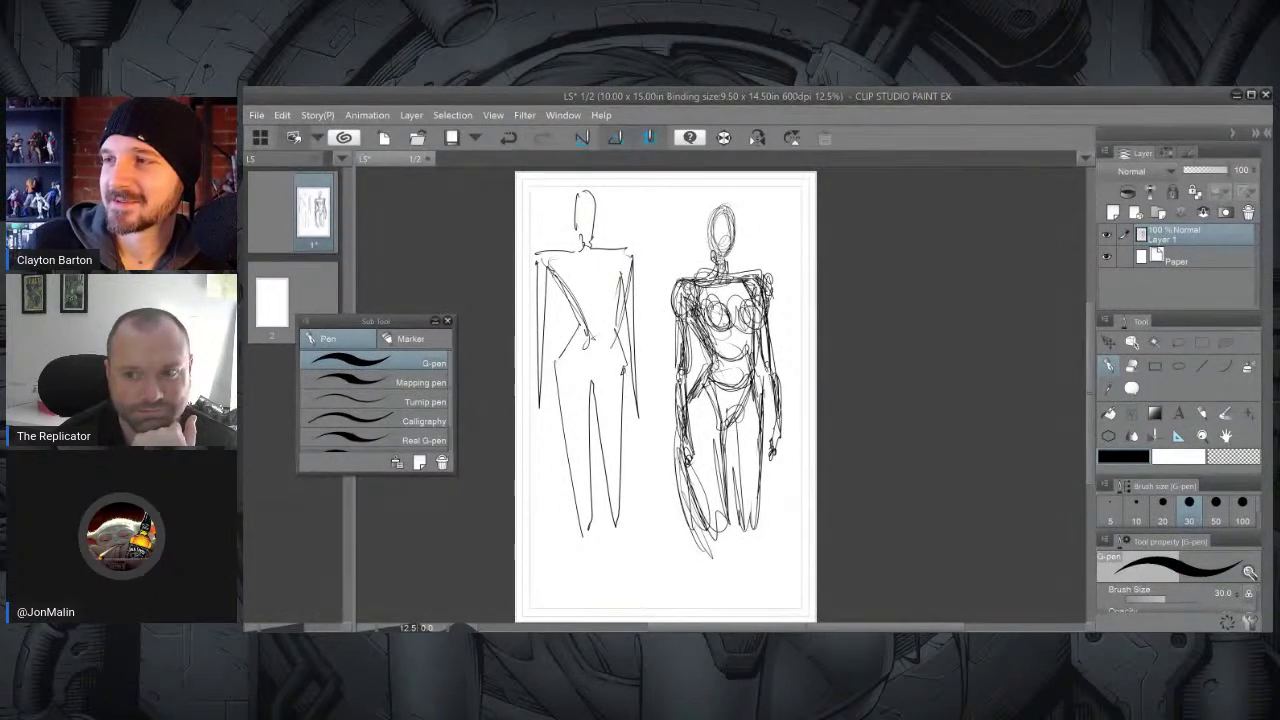
left_click_drag(687, 320, 692, 476)
left_click_drag(770, 451, 775, 465)
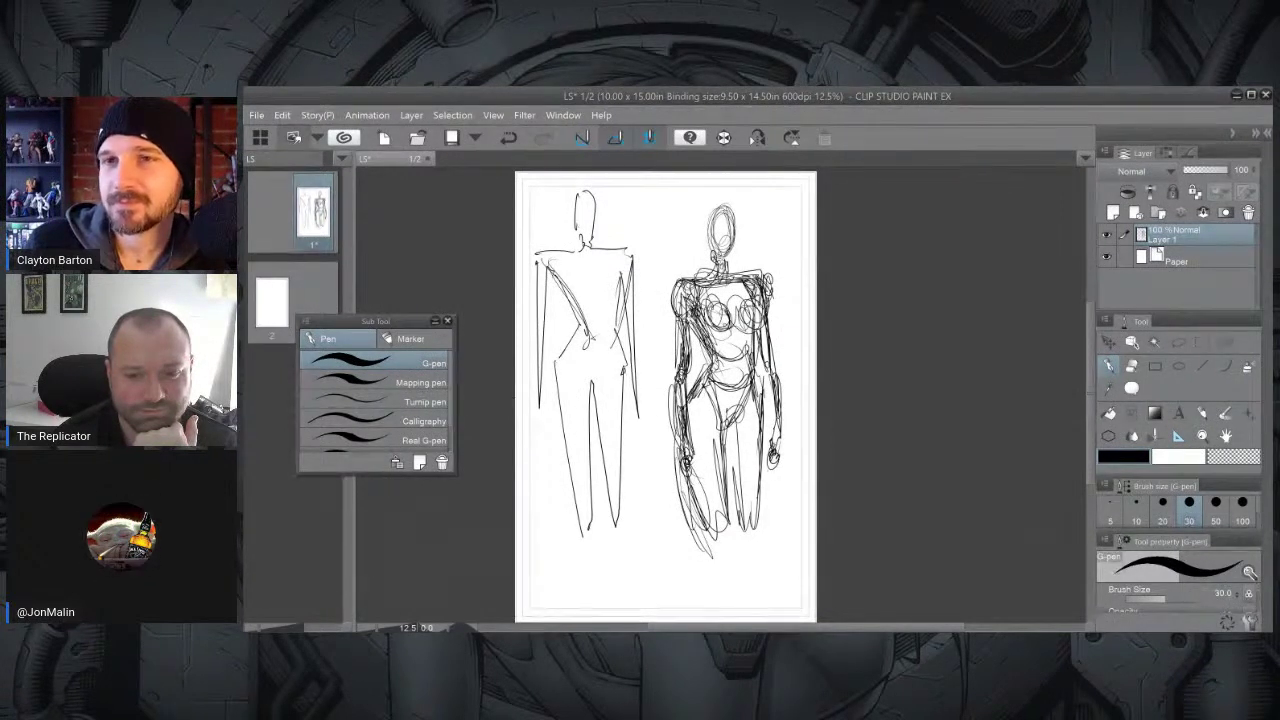
left_click_drag(753, 356, 757, 493)
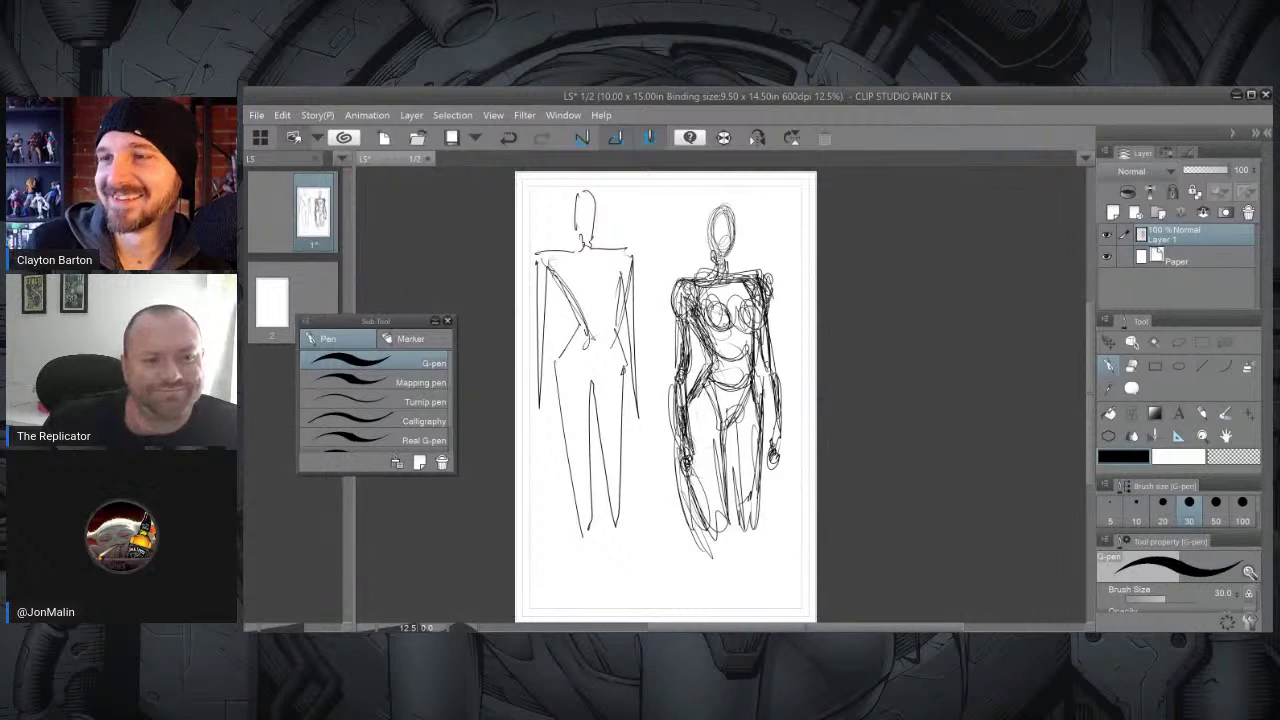
left_click_drag(663, 375, 790, 378)
left_click_drag(670, 463, 800, 461)
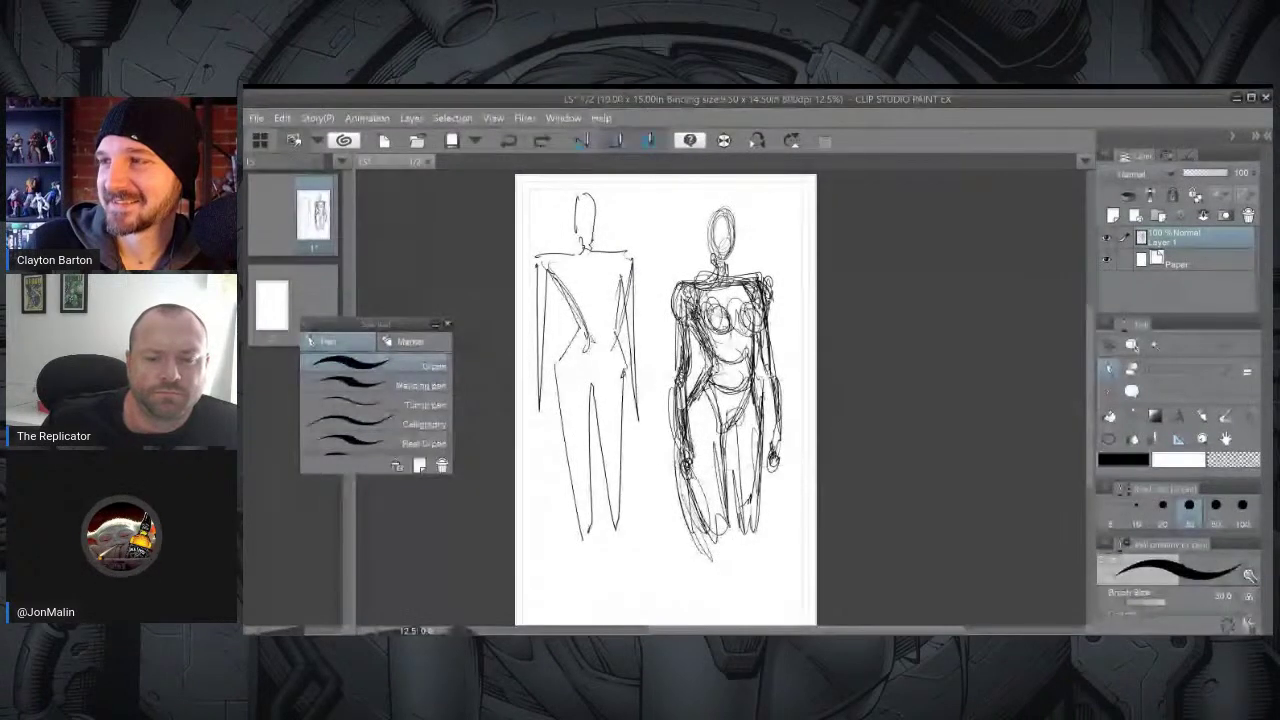
Draw the second figure's knees and tapered lower legs down to the bottom of the page.
mouse_move(676, 394)
left_mouse_down()
mouse_move(712, 540)
mouse_move(712, 614)
left_mouse_up()
left_click_drag(728, 552, 730, 608)
mouse_move(738, 510)
left_mouse_down()
mouse_move(742, 600)
mouse_move(742, 520)
left_mouse_up()
left_click_drag(764, 410, 750, 510)
left_click_drag(756, 460, 738, 516)
left_click_drag(752, 506, 742, 600)
mouse_move(746, 556)
left_mouse_down()
mouse_move(742, 606)
mouse_move(733, 578)
left_mouse_up()
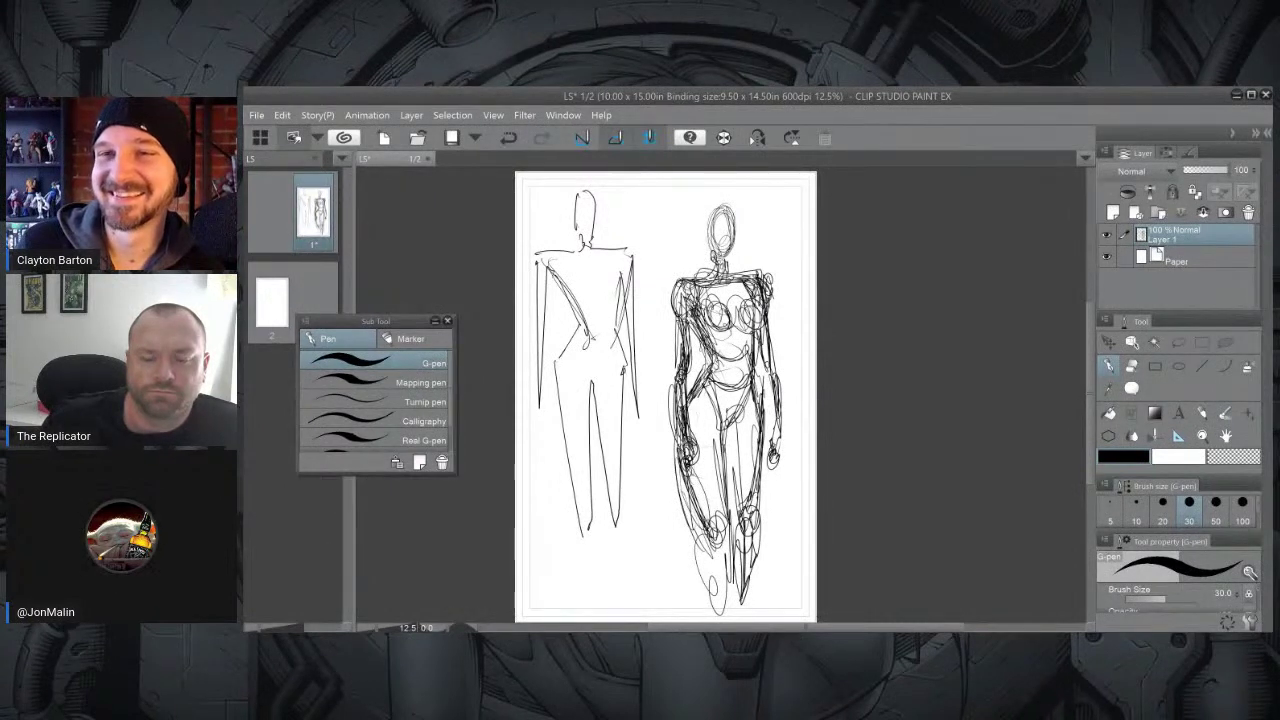
Darken the second figure's torso side and the inner and outer contours of the thighs, knees and calves.
mouse_move(688, 324)
left_mouse_down()
mouse_move(704, 356)
mouse_move(700, 338)
left_mouse_up()
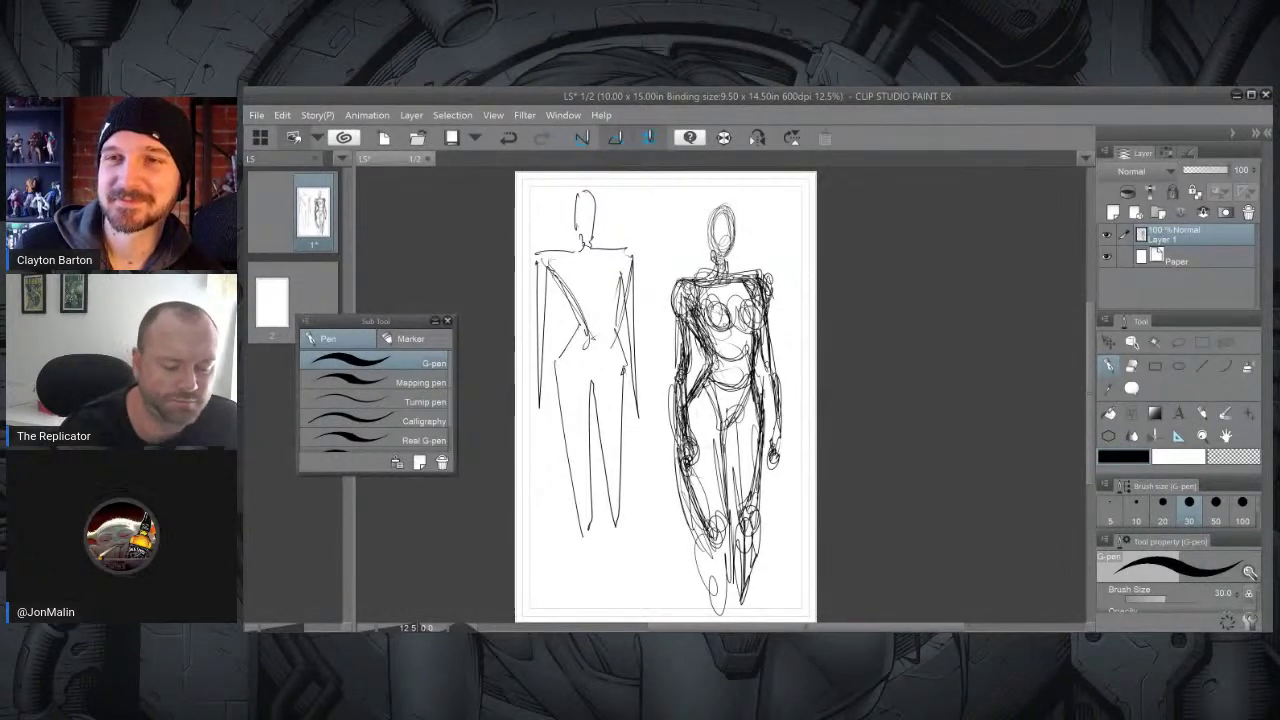
left_click_drag(763, 432, 748, 507)
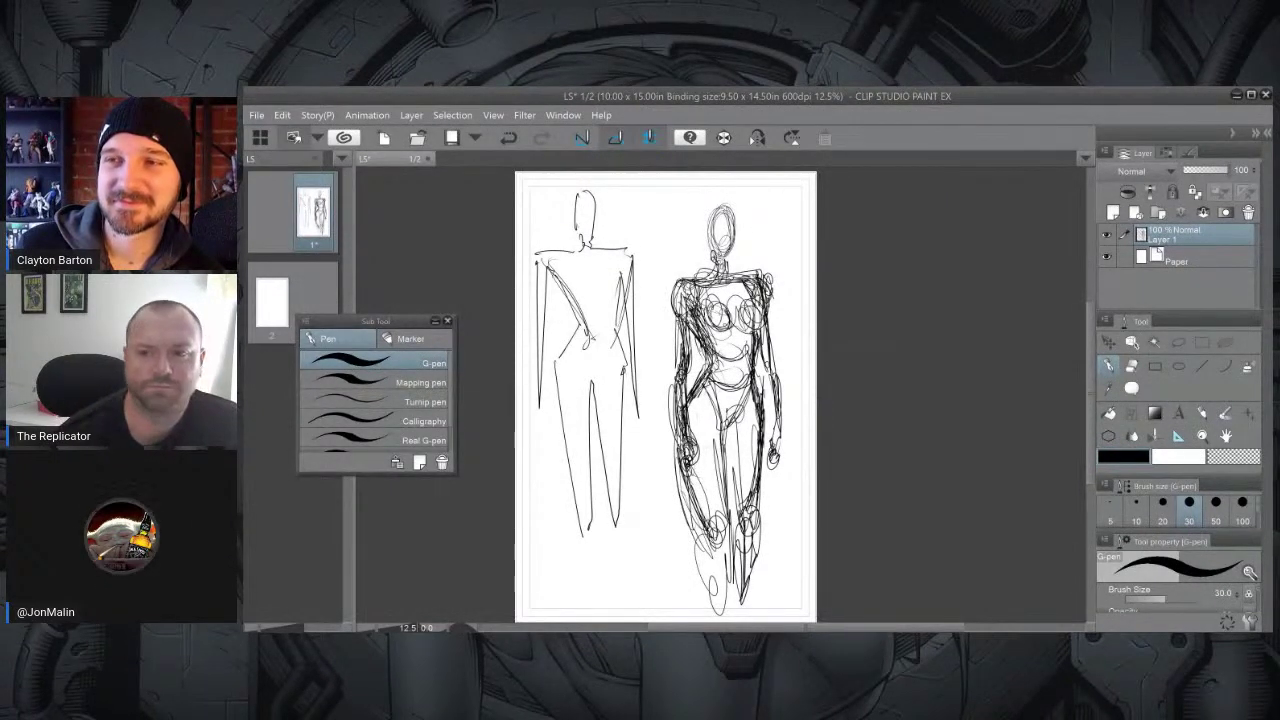
left_click_drag(768, 485, 756, 560)
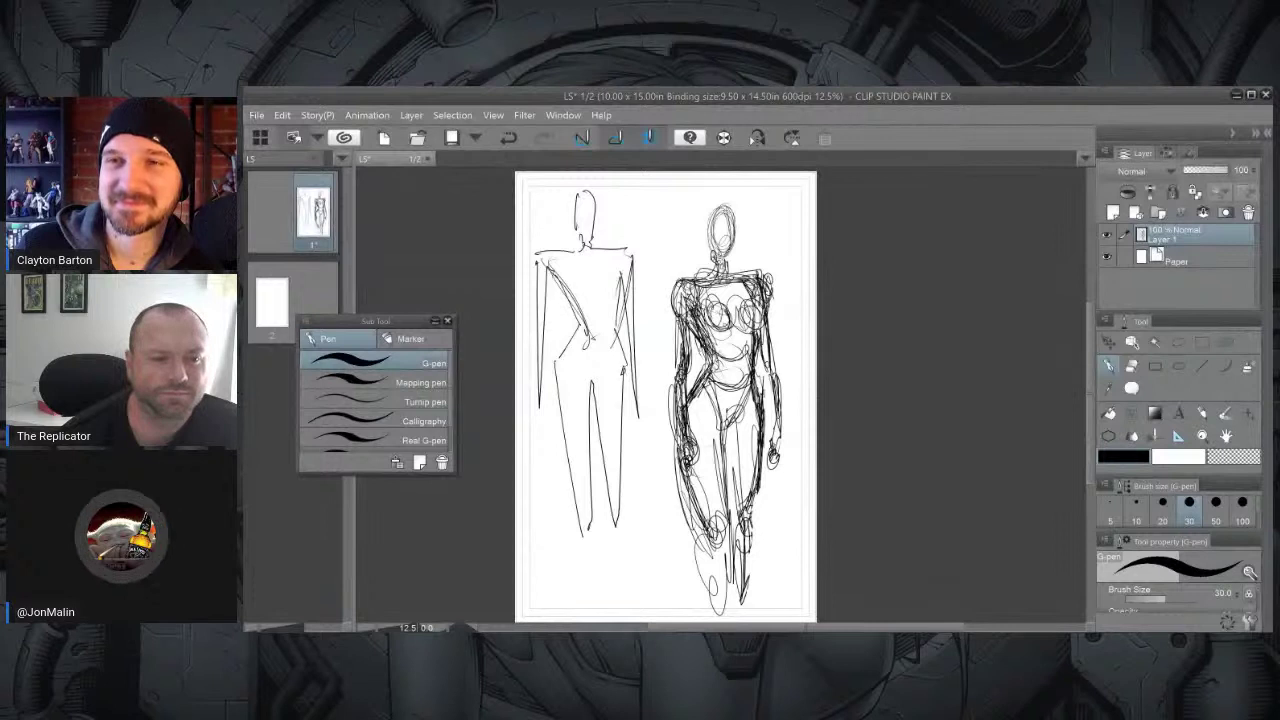
left_click_drag(751, 548, 735, 608)
left_click_drag(694, 514, 708, 602)
mouse_move(700, 536)
left_mouse_down()
mouse_move(712, 600)
mouse_move(729, 610)
left_mouse_up()
left_click_drag(728, 518, 729, 600)
left_click_drag(726, 498, 727, 560)
left_click_drag(724, 422, 725, 466)
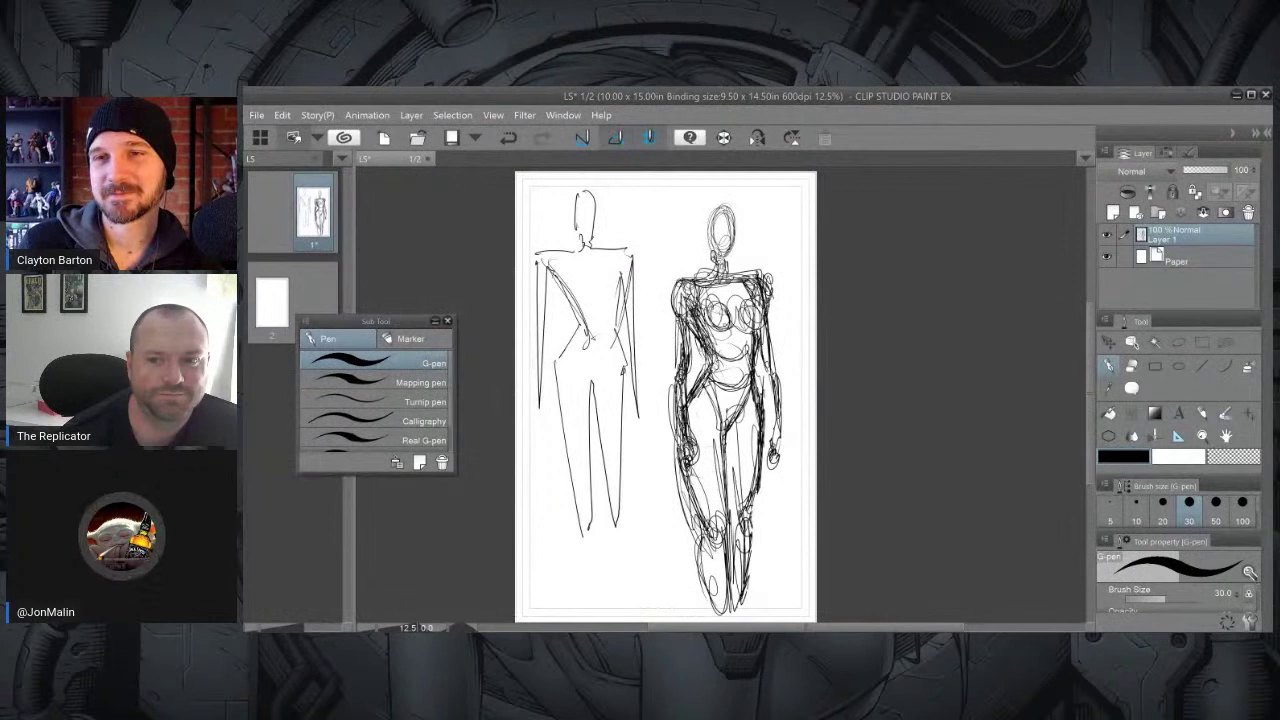
Reinforce the second figure's pelvis line, neck and oval head outline.
mouse_move(700, 388)
left_mouse_down()
mouse_move(722, 428)
mouse_move(754, 389)
left_mouse_up()
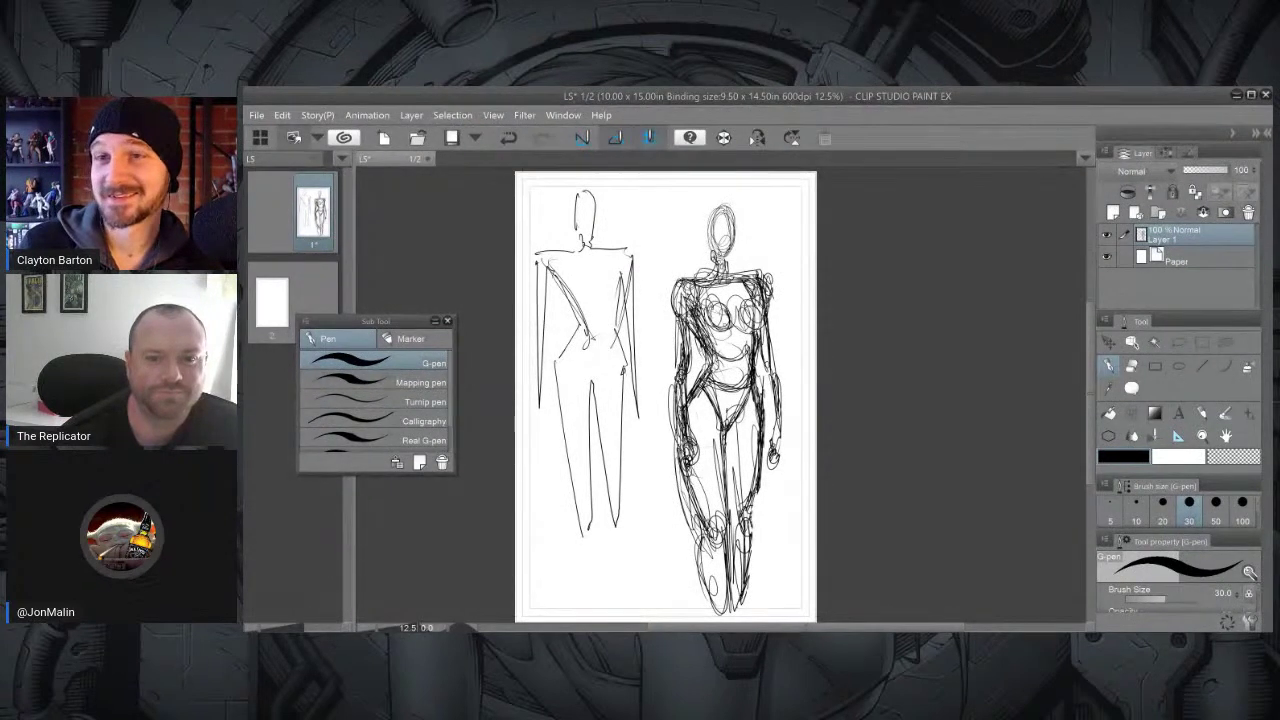
left_click_drag(728, 258, 730, 276)
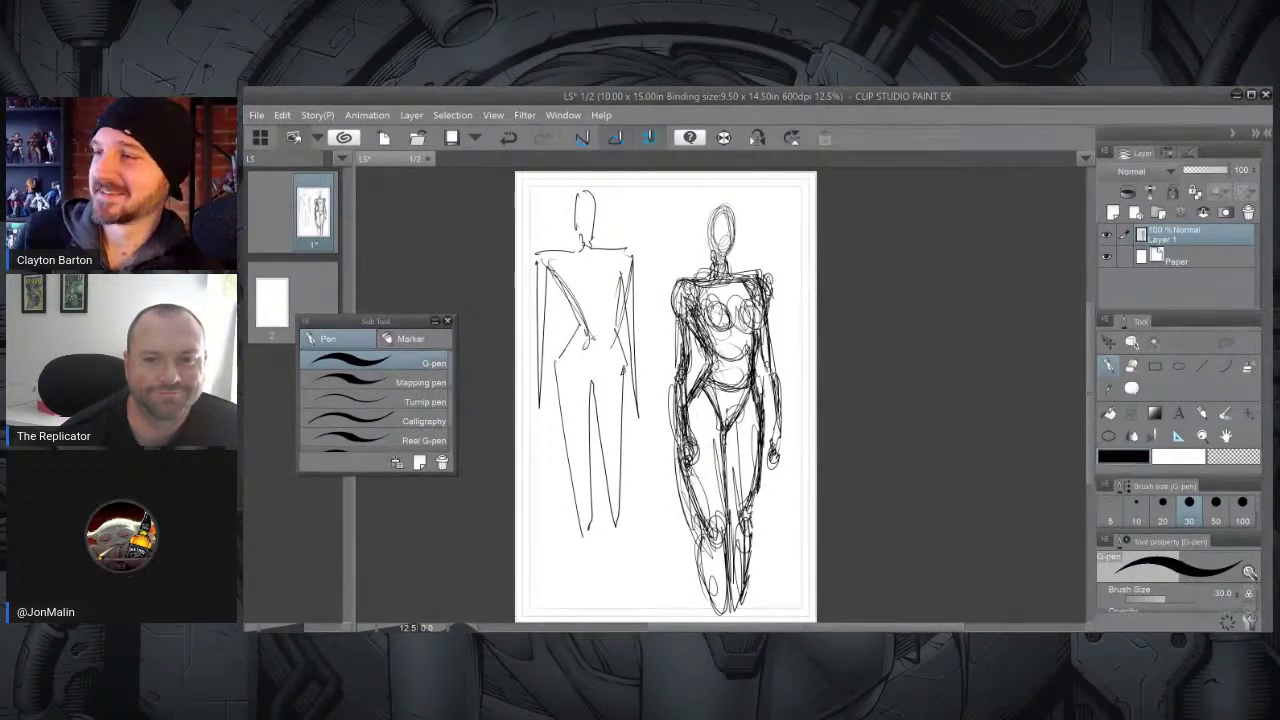
mouse_move(709, 222)
left_mouse_down()
mouse_move(731, 208)
mouse_move(722, 265)
mouse_move(709, 229)
mouse_move(727, 274)
left_mouse_up()
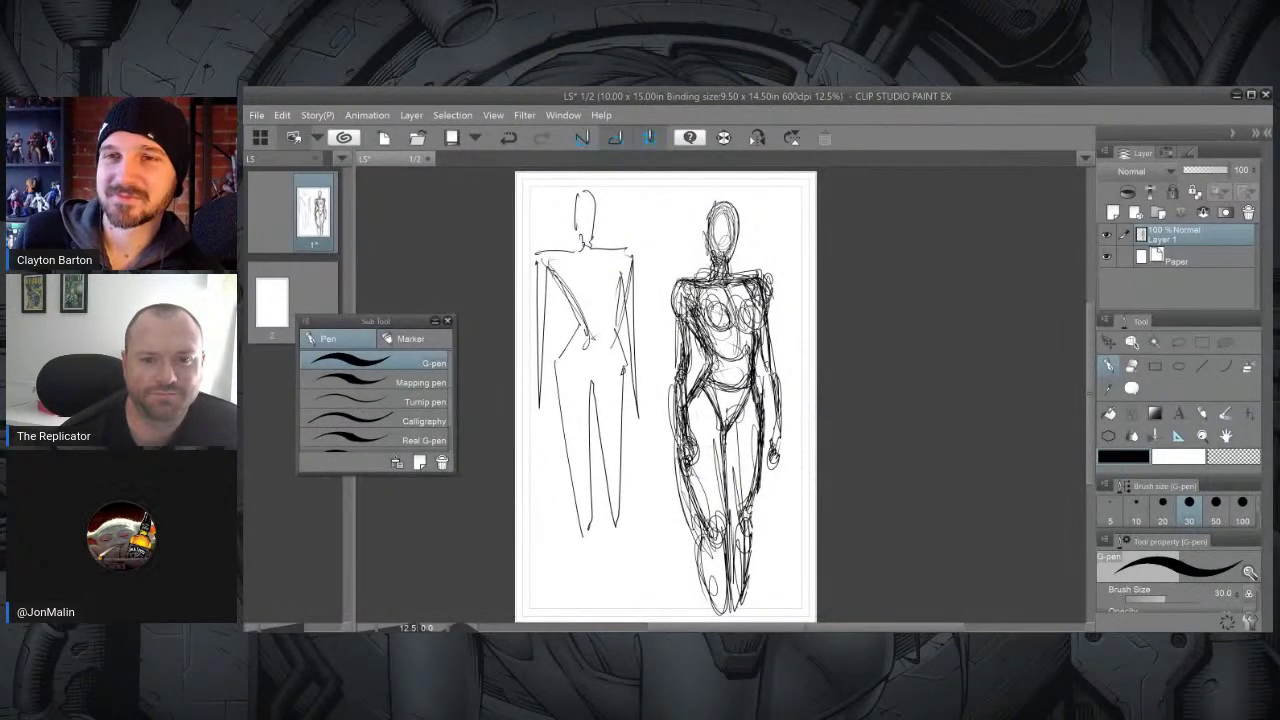
Draw a curved centre line down the second figure's torso from the neck to the pelvis.
mouse_move(718, 276)
left_mouse_down()
mouse_move(740, 350)
mouse_move(726, 429)
left_mouse_up()
left_click_drag(738, 361, 729, 399)
left_click_drag(719, 280, 743, 346)
left_click_drag(733, 300, 728, 382)
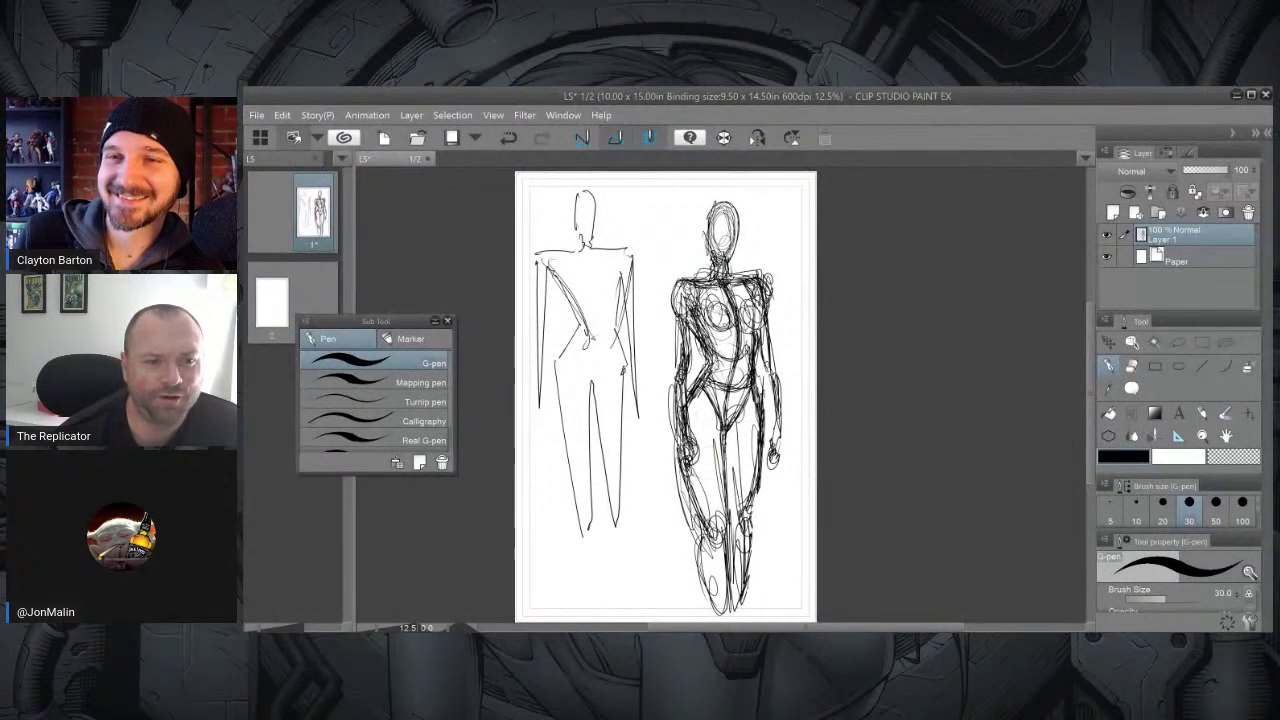
Apply the blue layer colour to the sketch layer and set its opacity to 30%.
mouse_move(1230, 170)
left_mouse_down()
mouse_move(1200, 175)
mouse_move(1220, 176)
left_mouse_up()
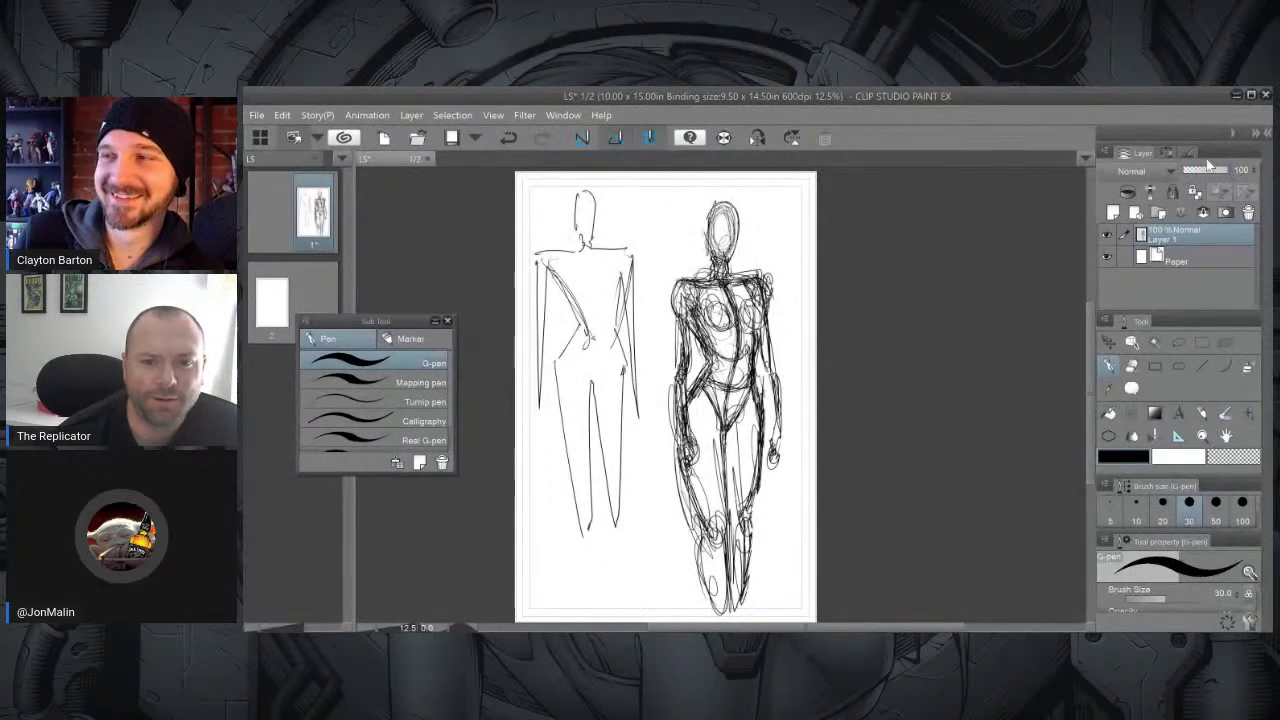
left_click(1195, 155)
left_click(1234, 183)
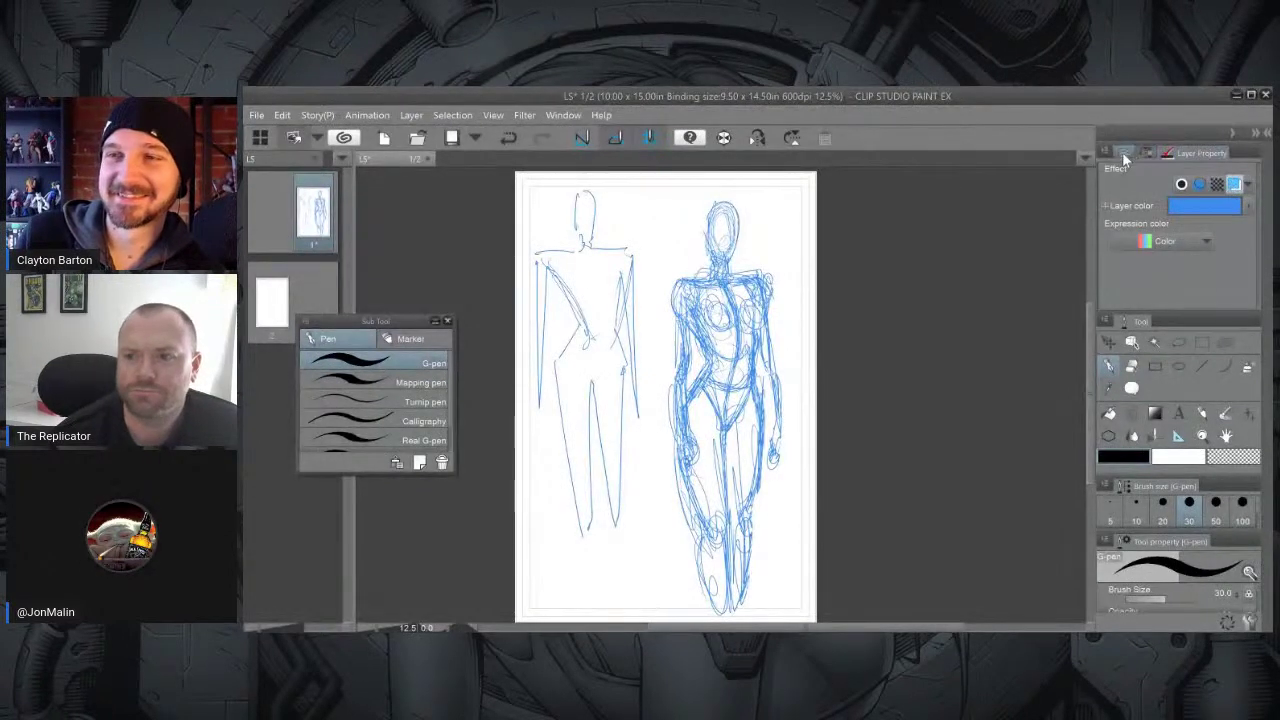
left_click(1123, 151)
left_click(1193, 170)
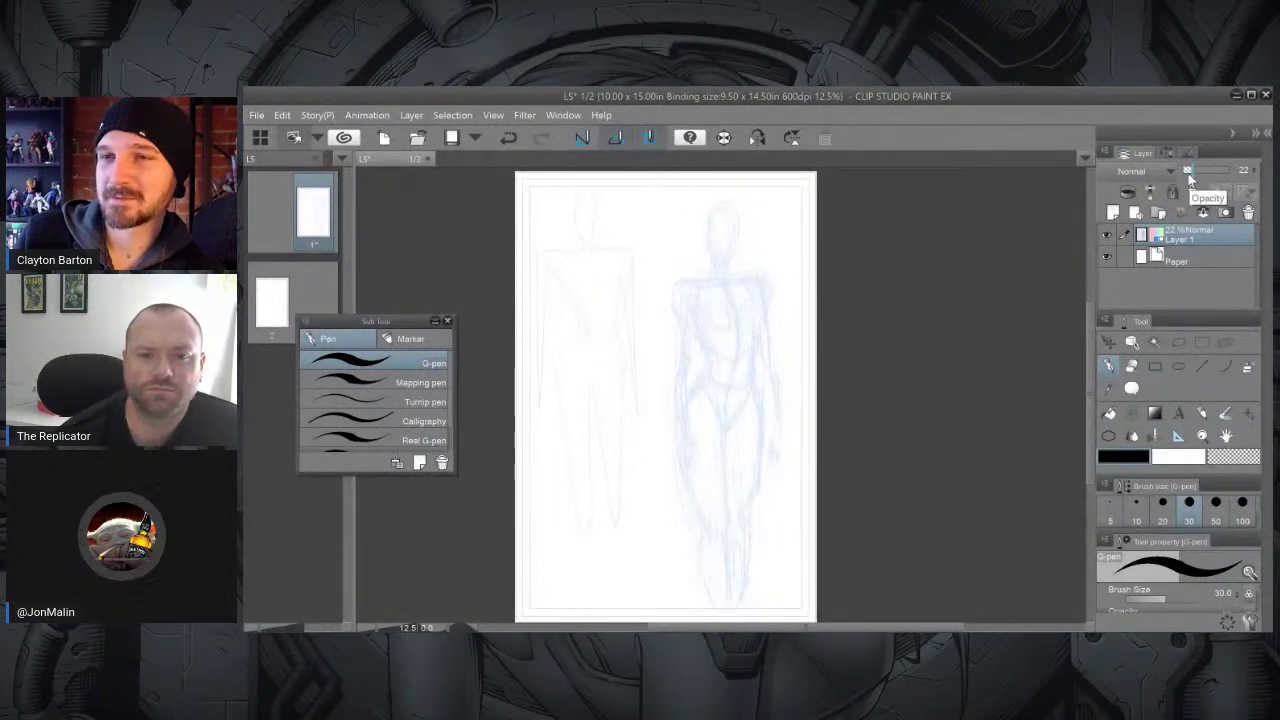
left_click(1197, 170)
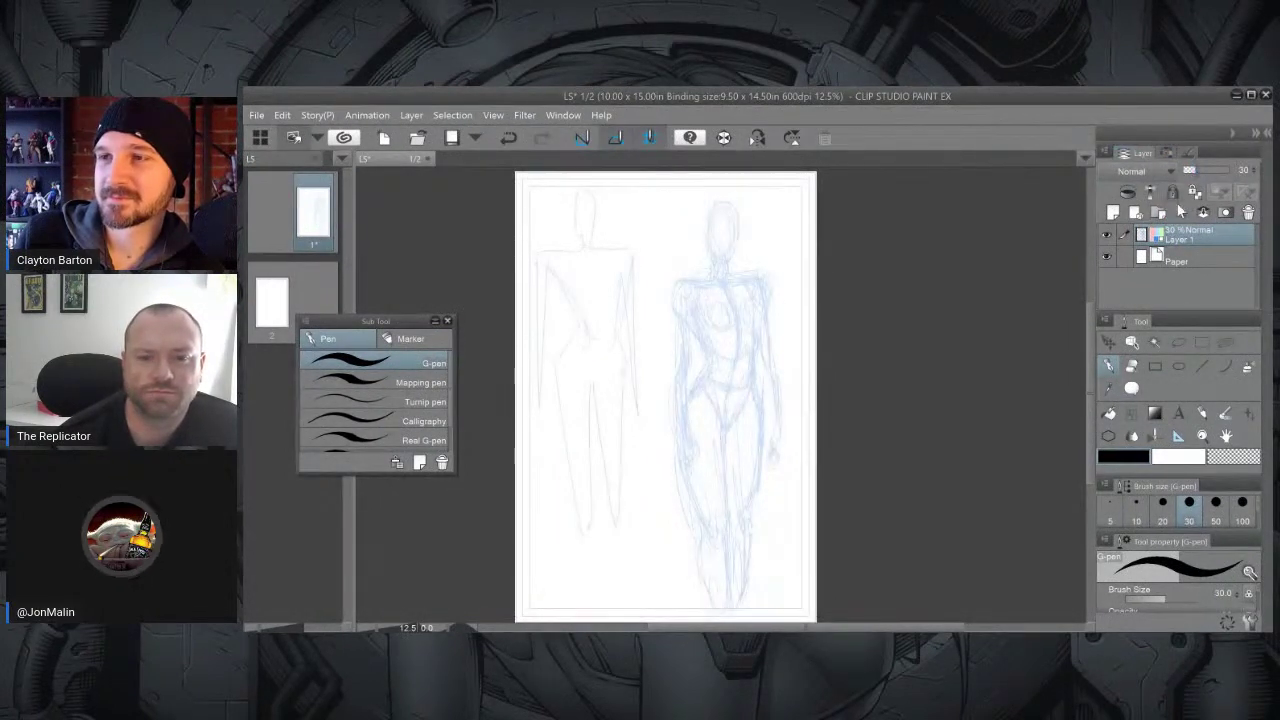
Create a new layer above the sketch layer and draw the outer curve of the second figure's right shoulder in black with the G-pen.
left_click(1113, 212)
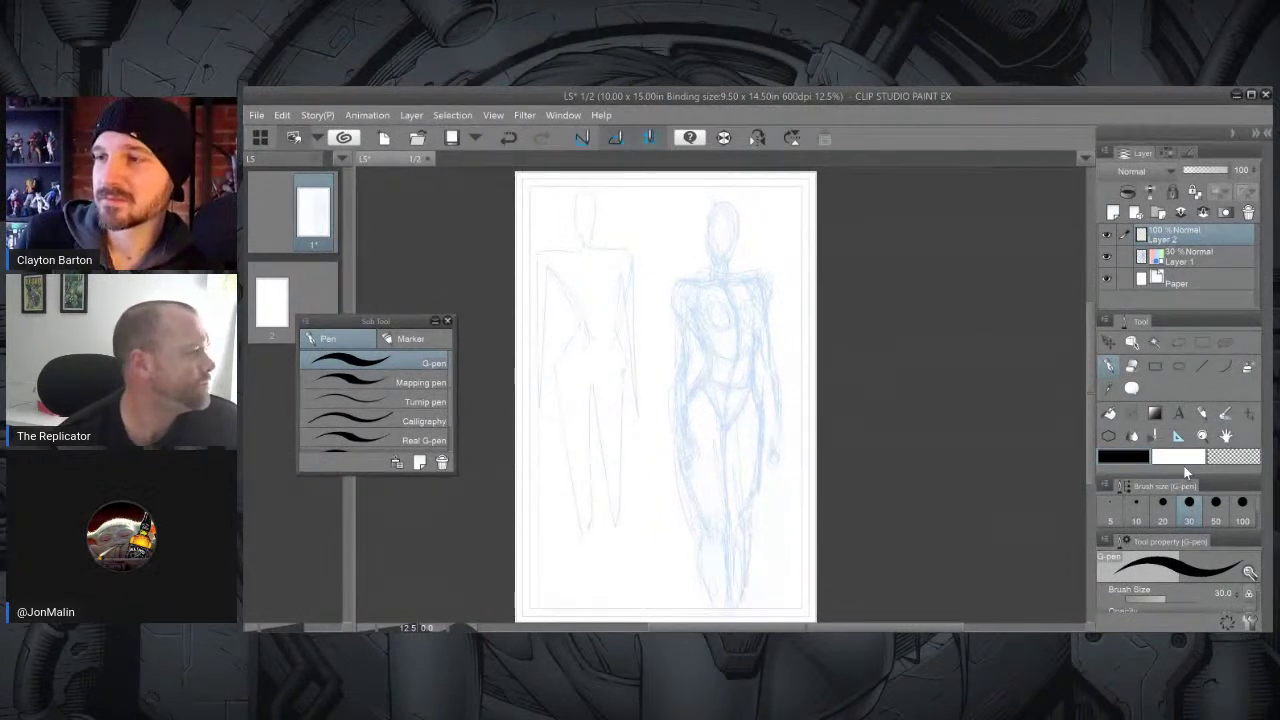
left_click_drag(729, 267, 664, 243)
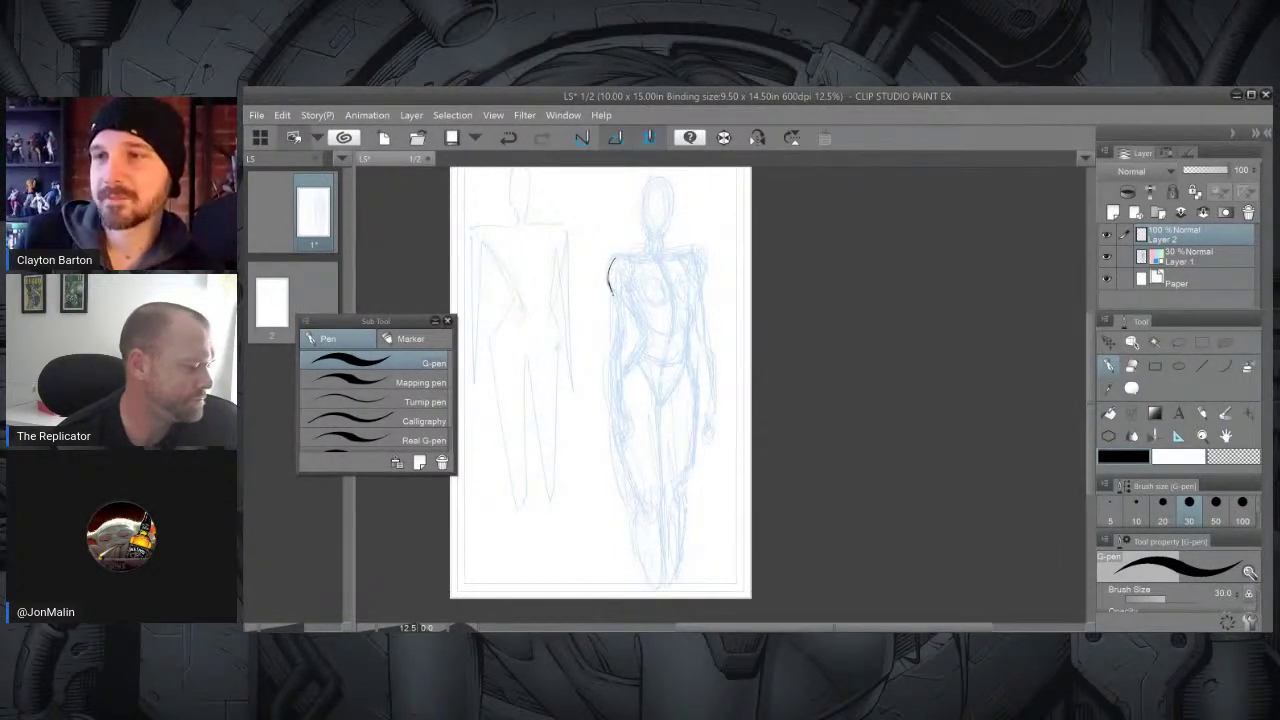
key("ctrl+z")
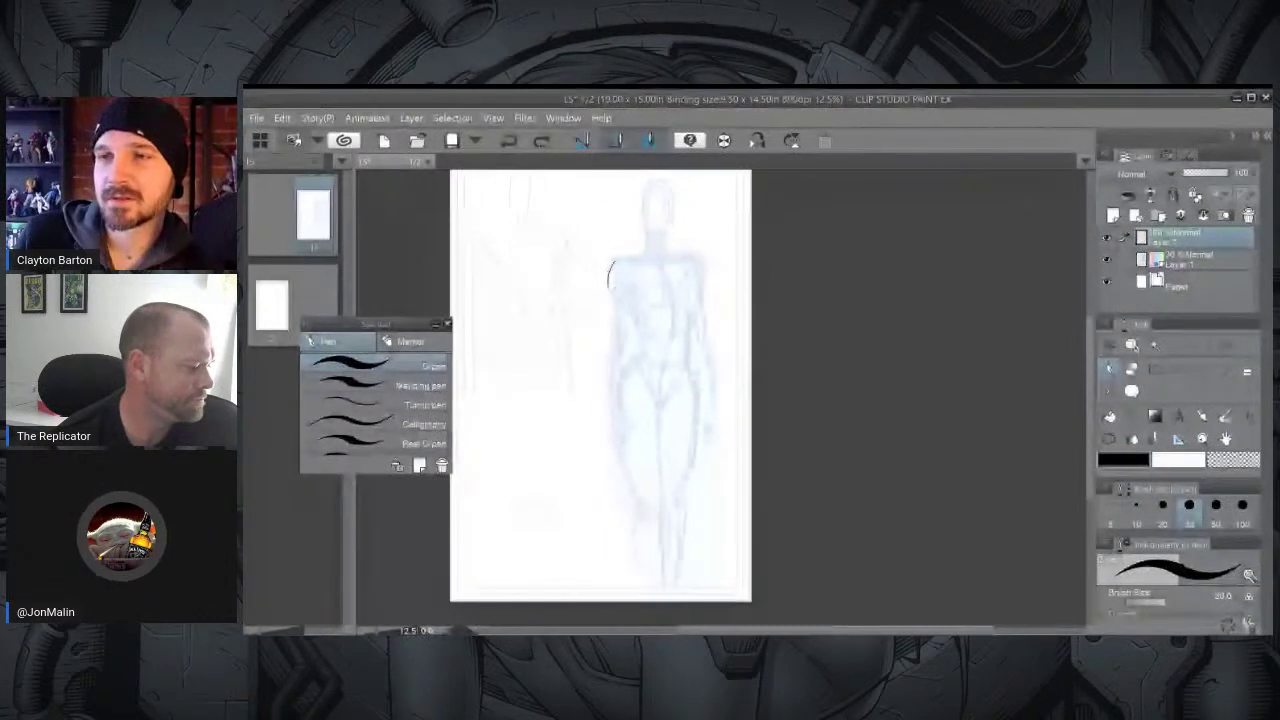
scroll(734, 352, "up", 1)
left_click_drag(756, 381, 802, 389)
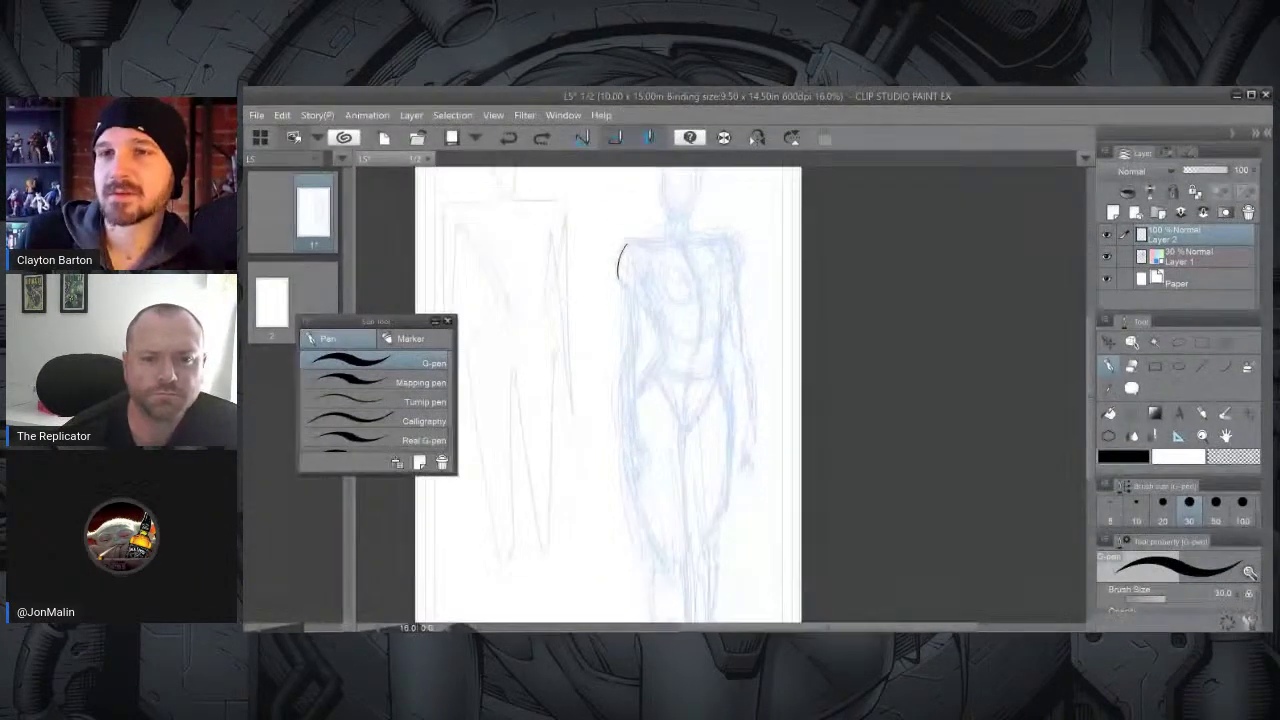
scroll(730, 322, "up", 5)
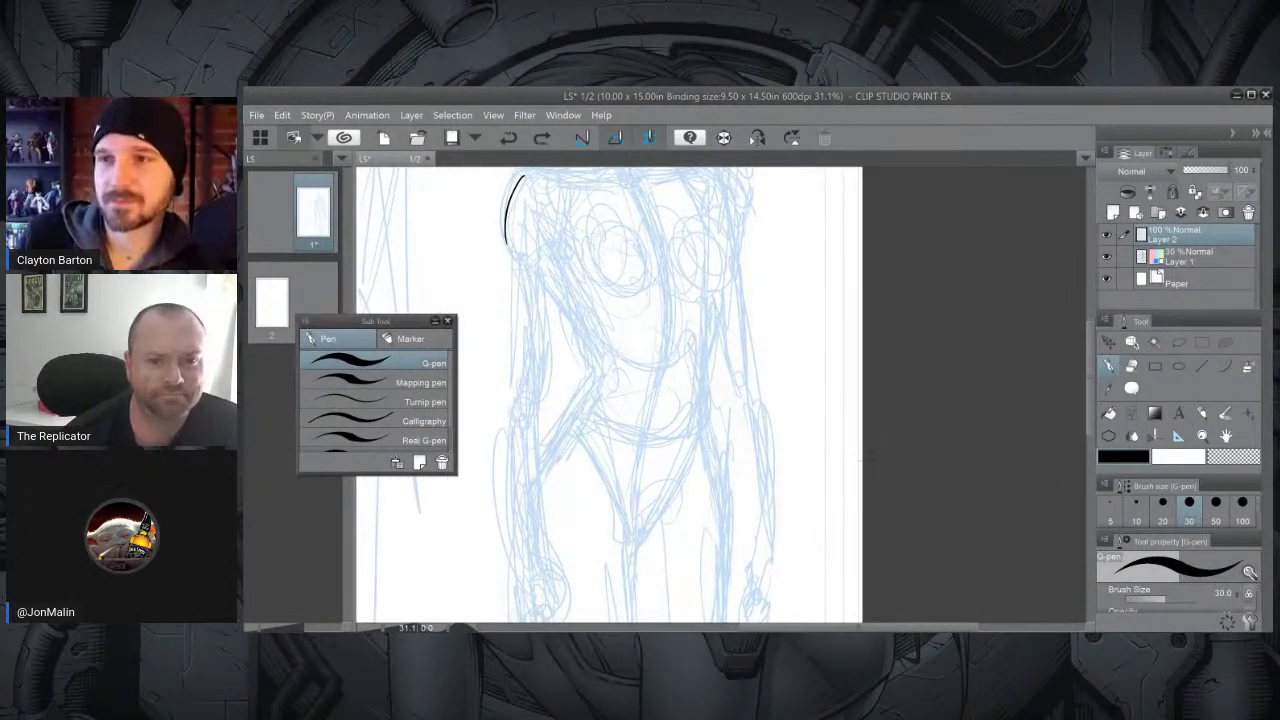
left_click_drag(730, 322, 795, 508)
scroll(723, 394, "up", 2)
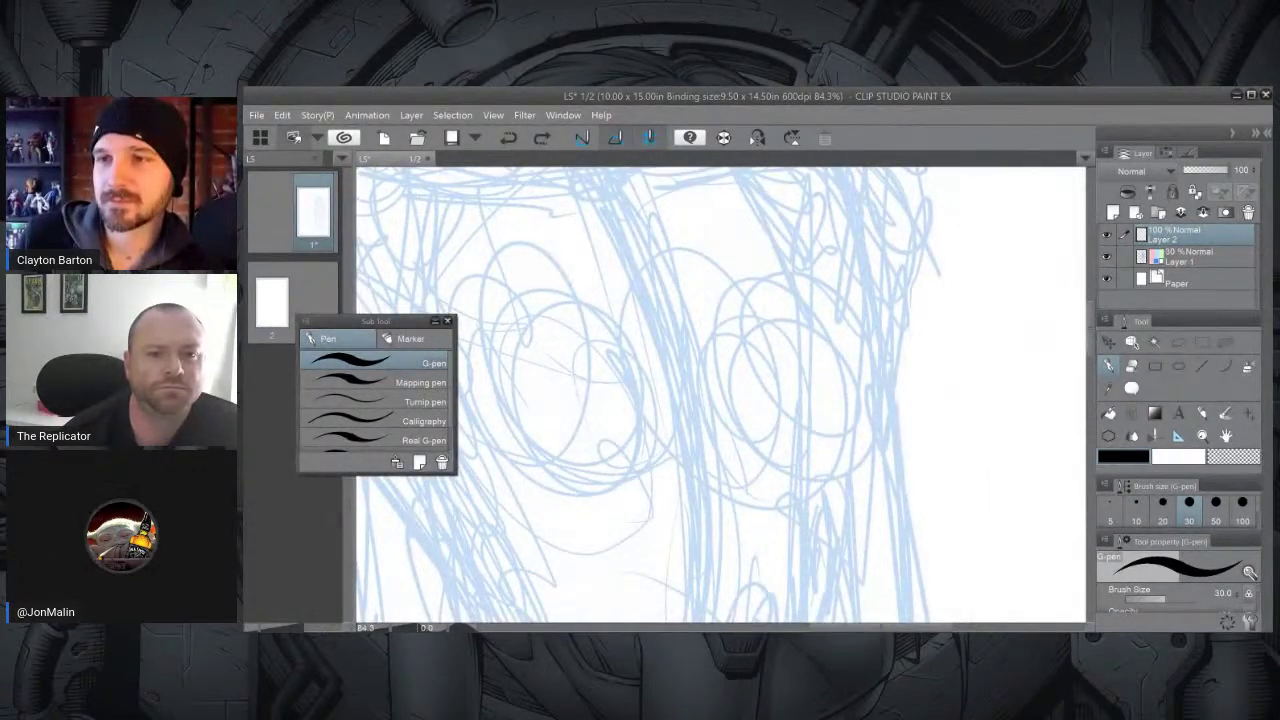
key("ctrl+minus")
key("ctrl+minus")
key("ctrl+minus")
key("ctrl+minus")
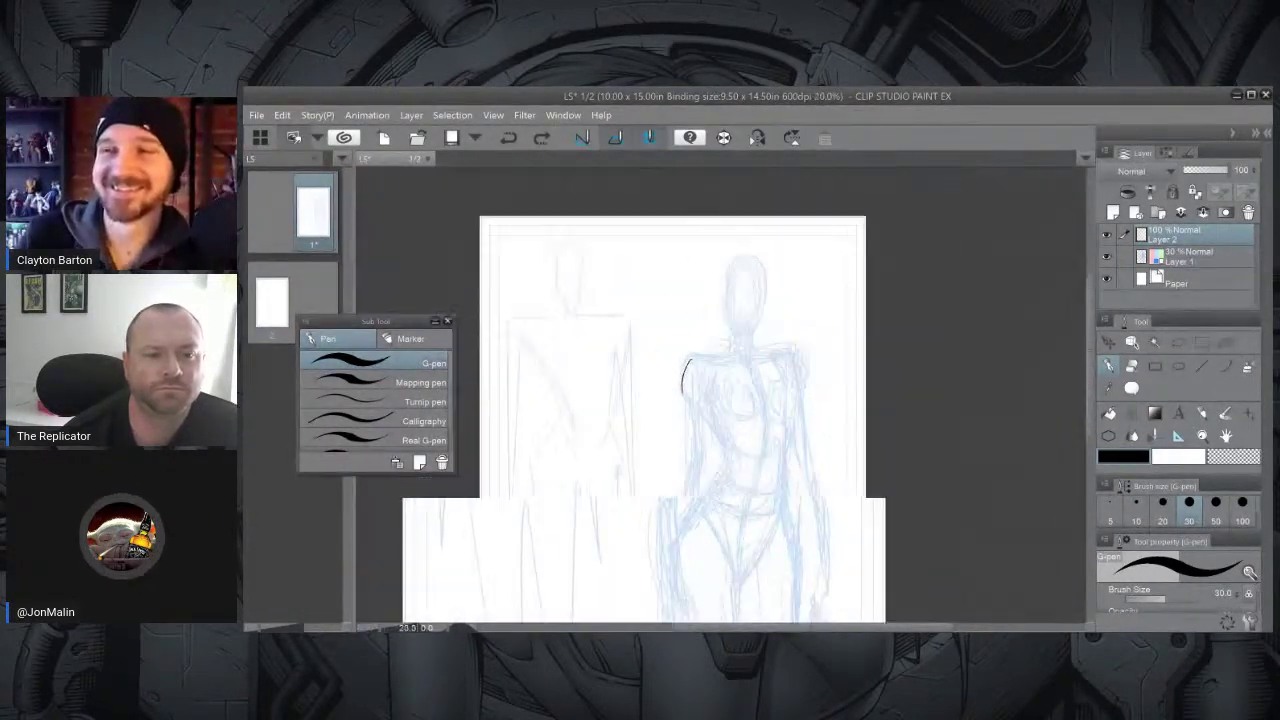
left_click_drag(790, 415, 768, 360)
scroll(768, 360, "up", 1)
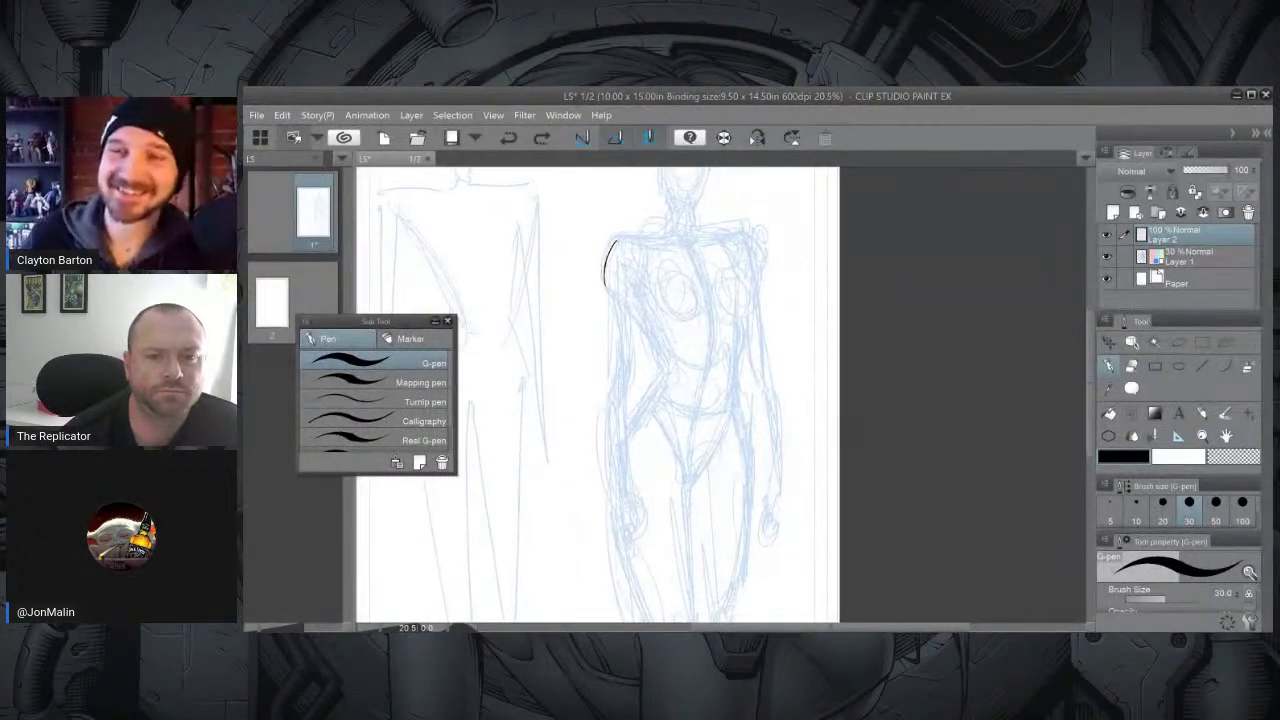
left_click_drag(779, 281, 832, 287)
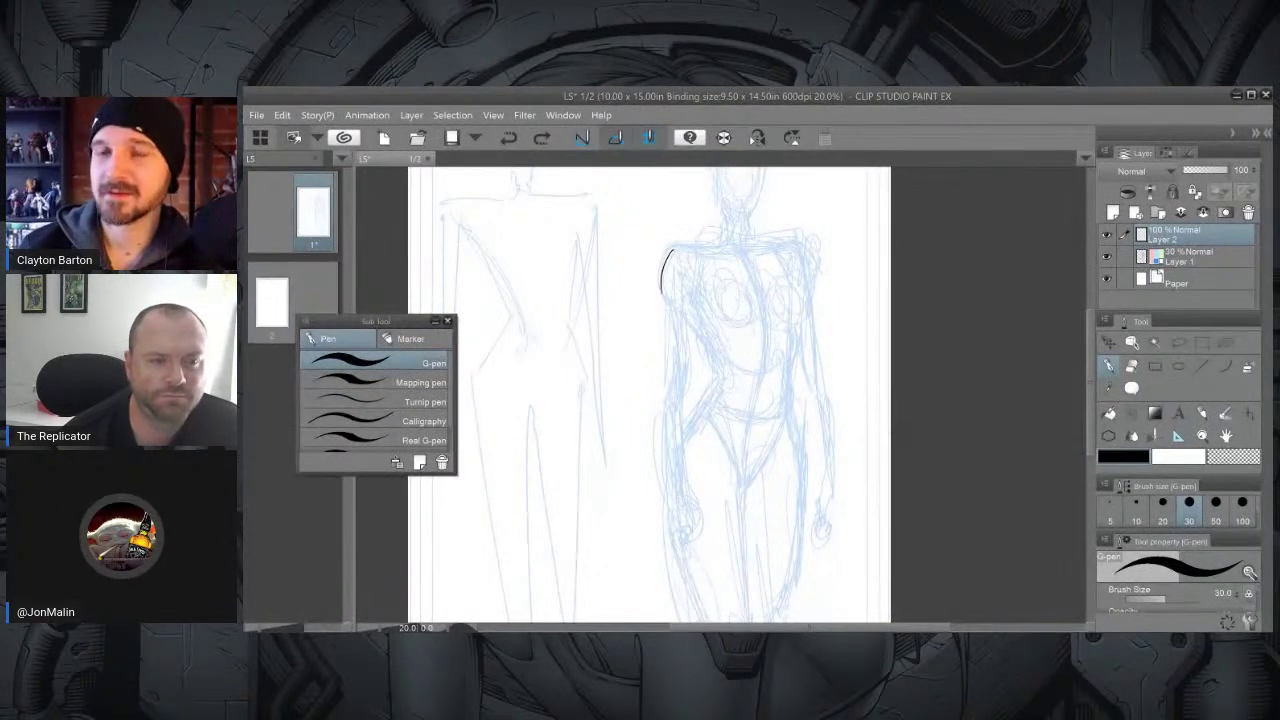
scroll(734, 423, "up", 2)
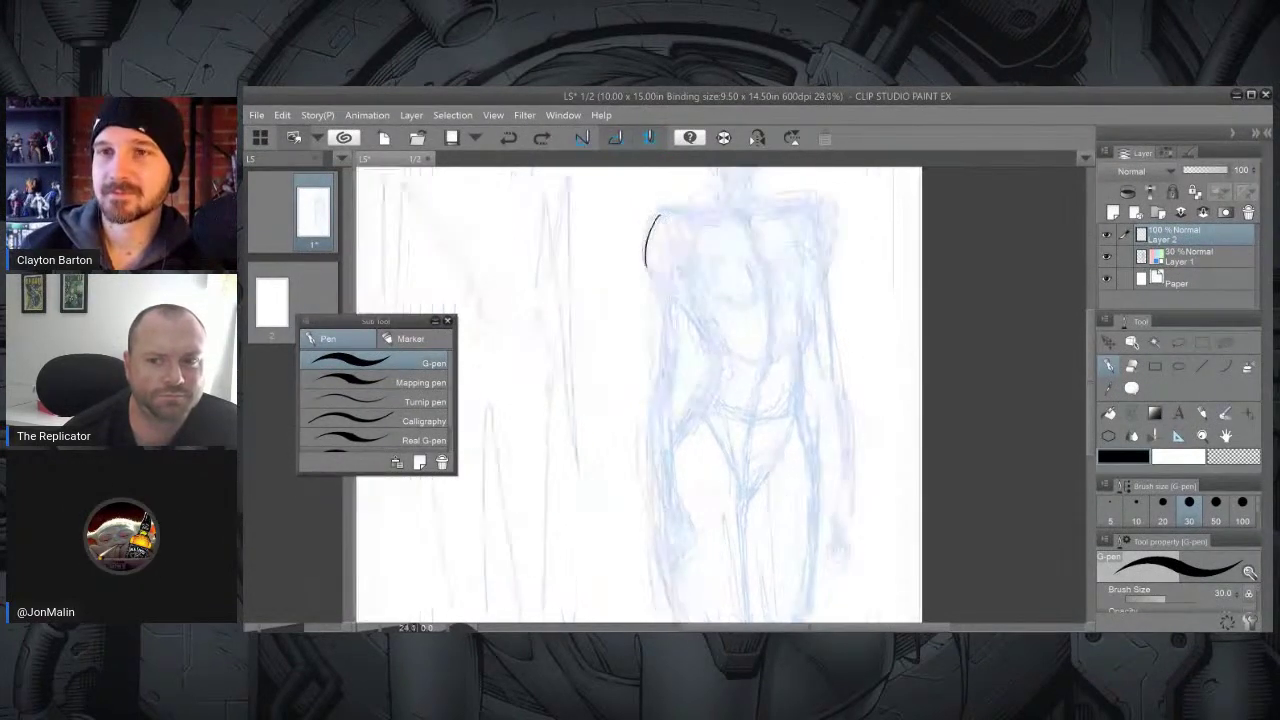
scroll(729, 423, "up", 1)
mouse_move(734, 423)
left_mouse_down()
mouse_move(819, 431)
mouse_move(865, 454)
left_mouse_up()
scroll(880, 310, "up", 5)
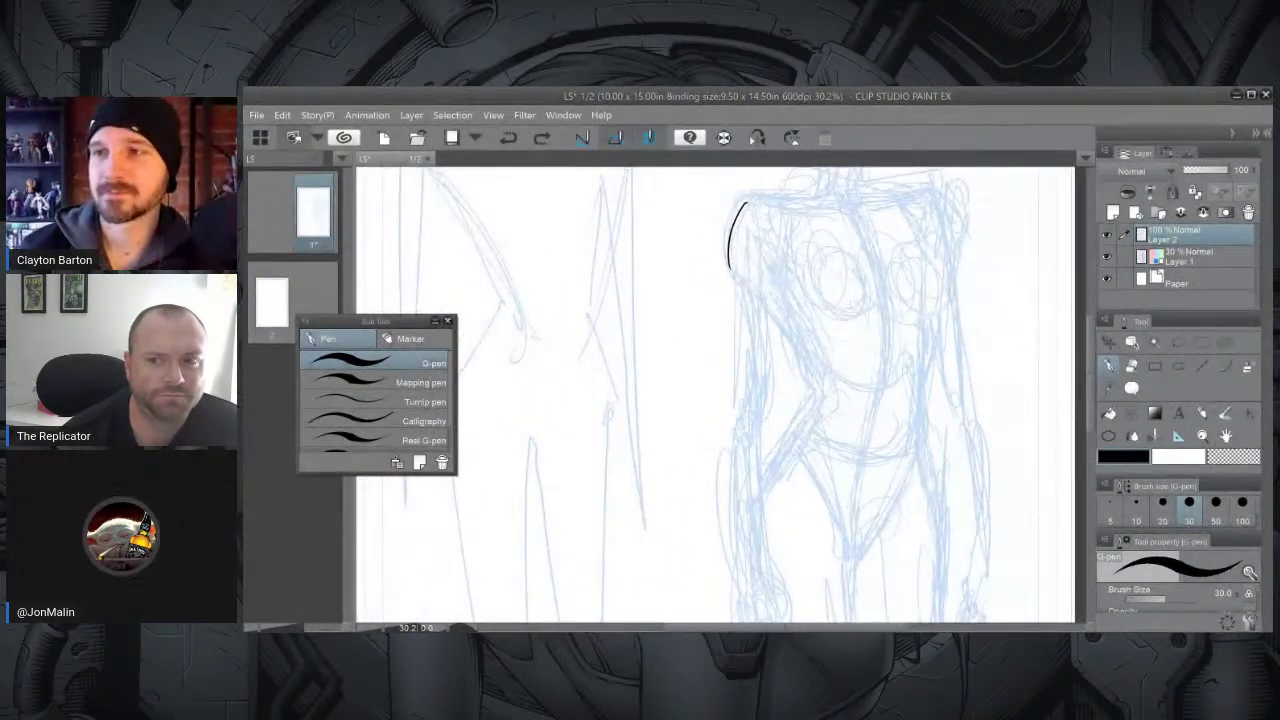
left_click_drag(880, 310, 840, 374)
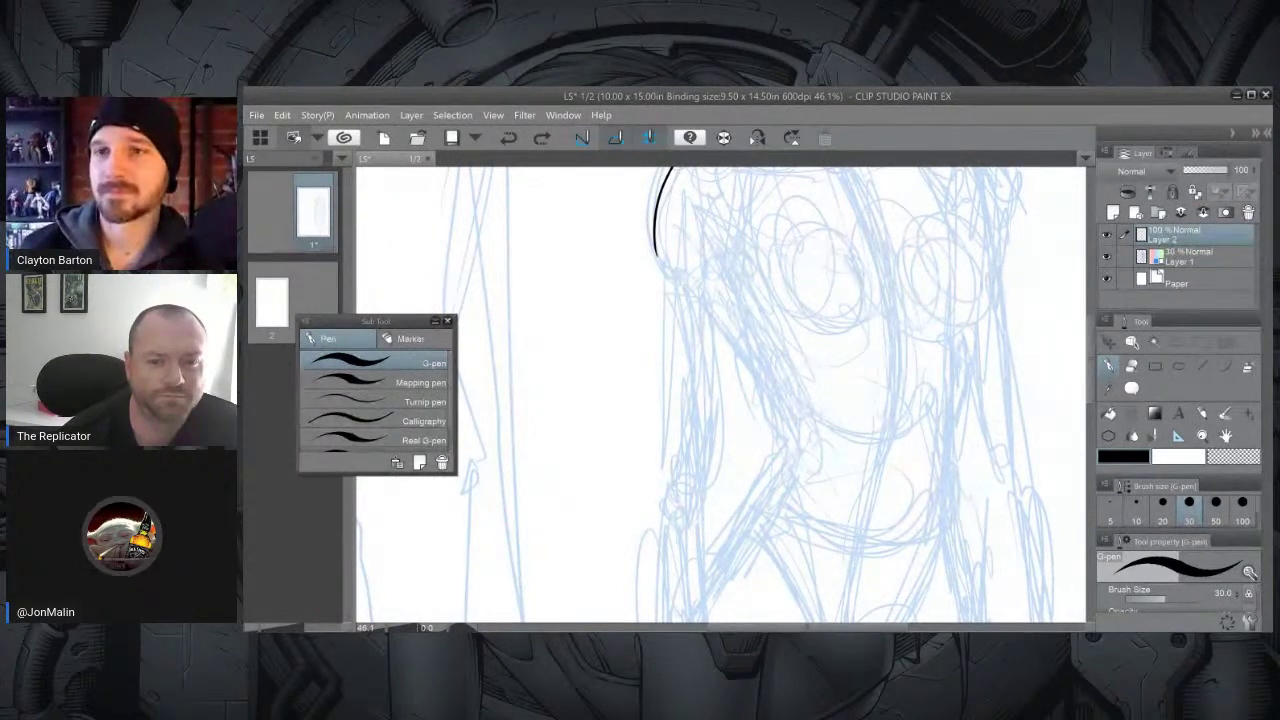
scroll(720, 395, "down", 5)
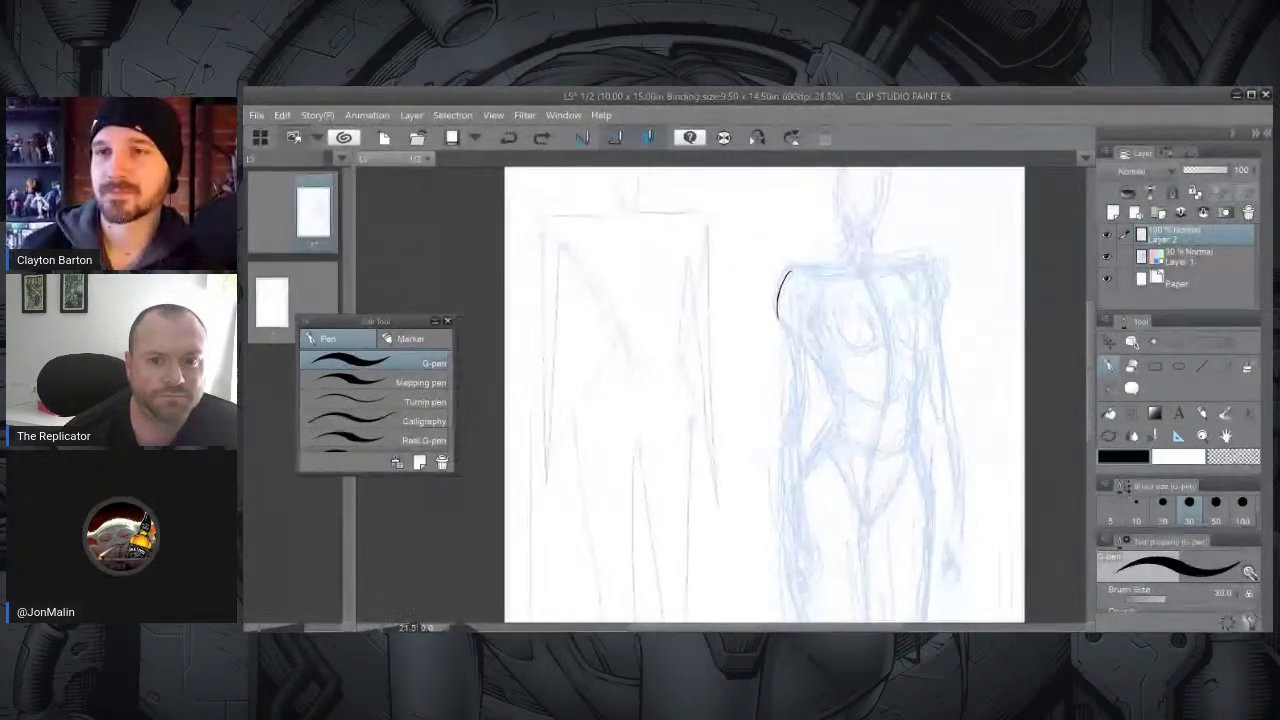
left_click_drag(966, 331, 927, 326)
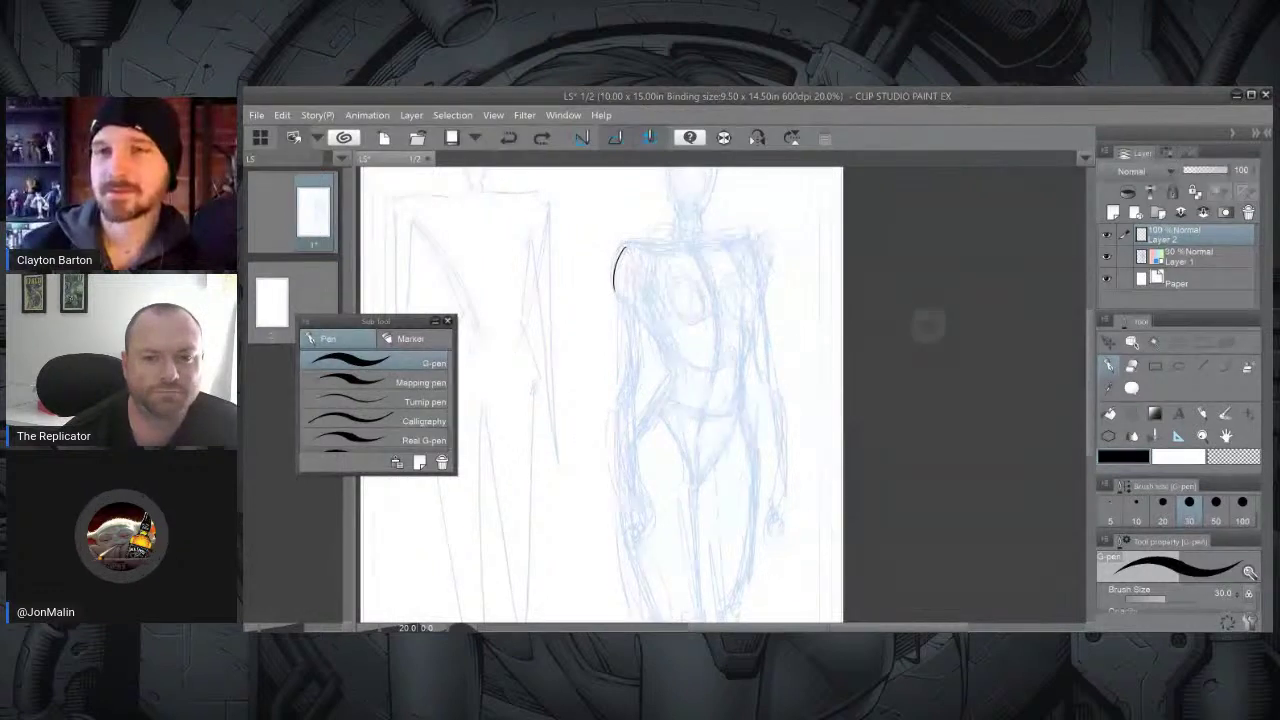
Draw the outer and inner contours of the second figure's right upper arm and forearm down to the wrist.
left_click_drag(626, 247, 617, 300)
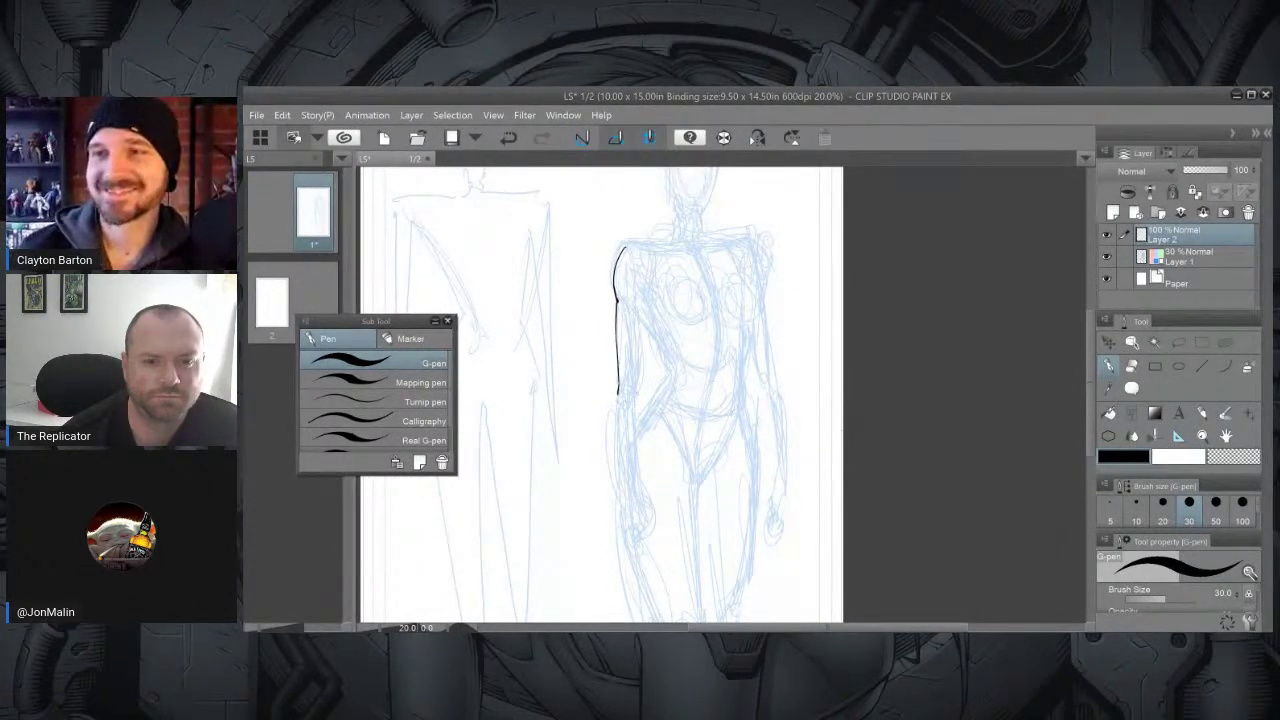
left_click_drag(646, 300, 643, 356)
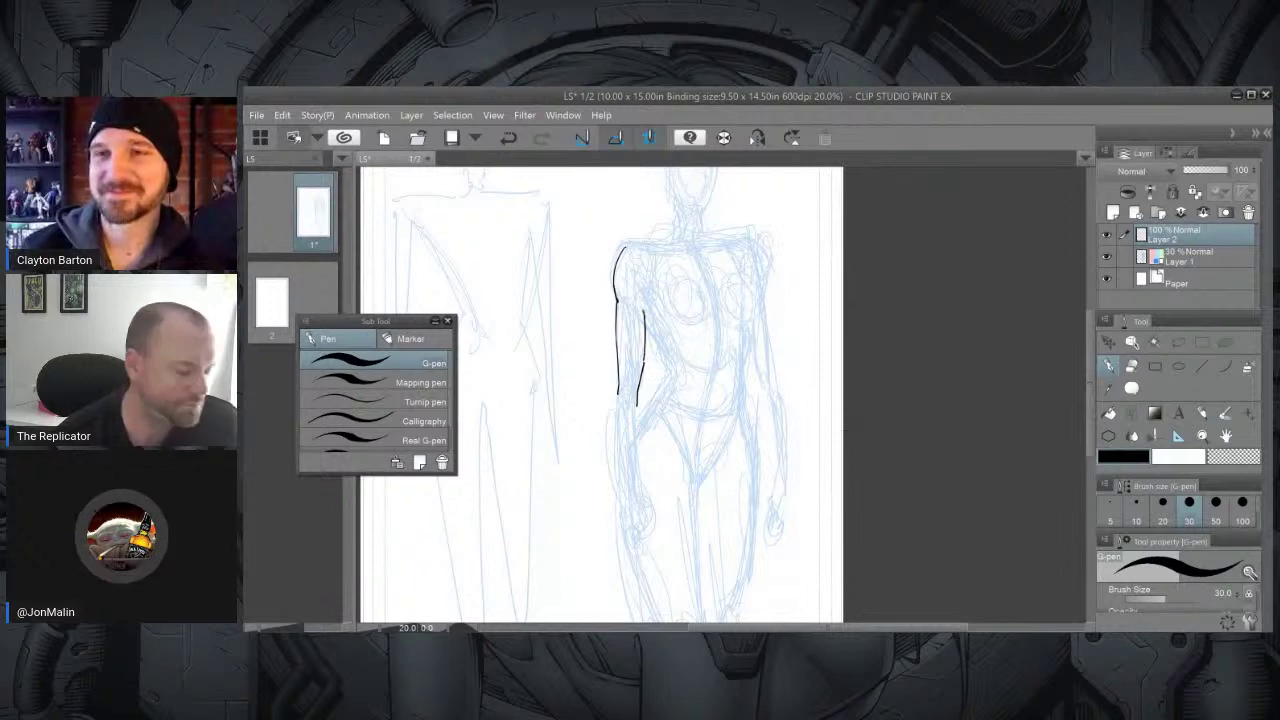
scroll(776, 390, "down", 2)
left_click_drag(776, 390, 711, 341)
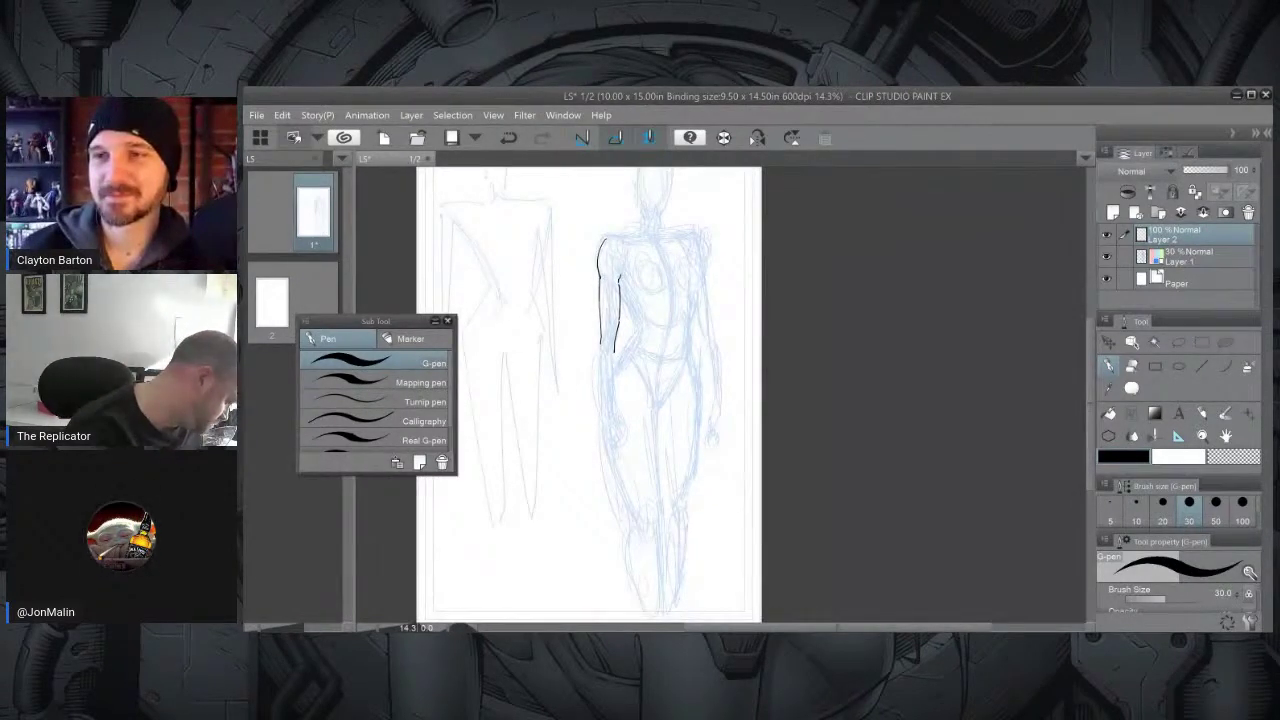
left_click_drag(597, 376, 610, 426)
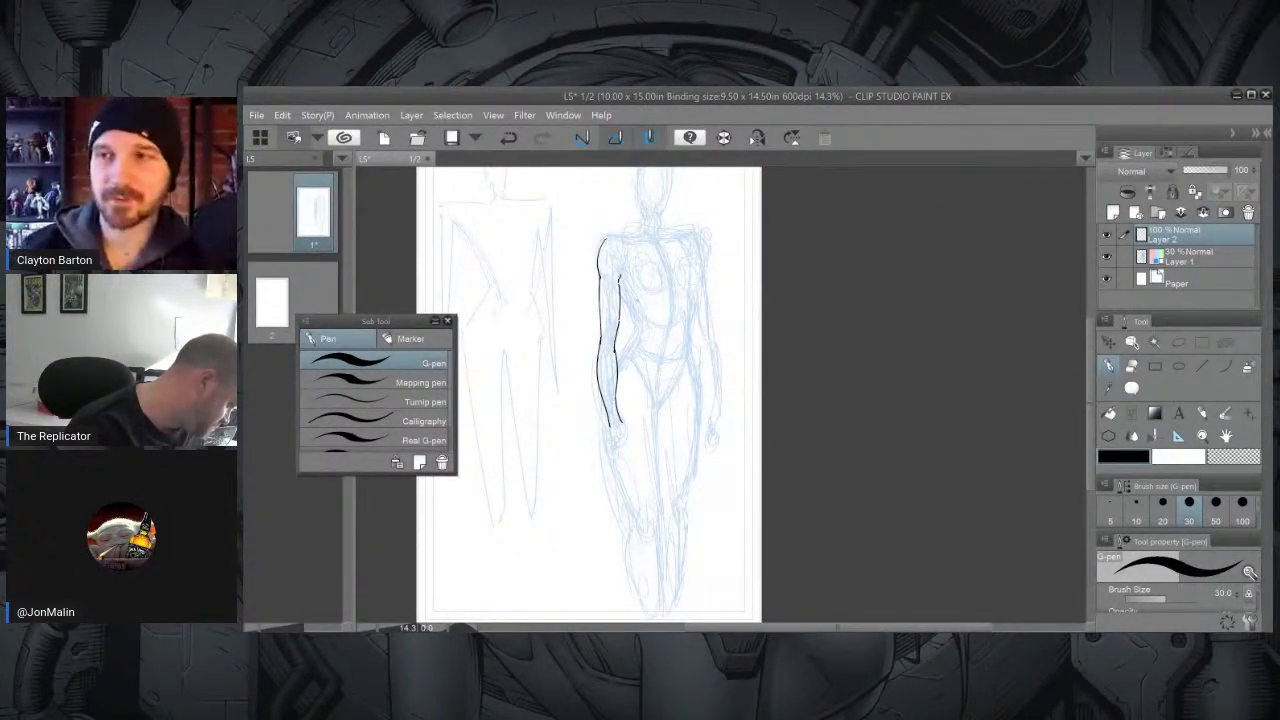
Draw both sides of the second figure's torso through the waist, continuing over the left hip down the outer thigh.
left_click_drag(620, 282, 636, 316)
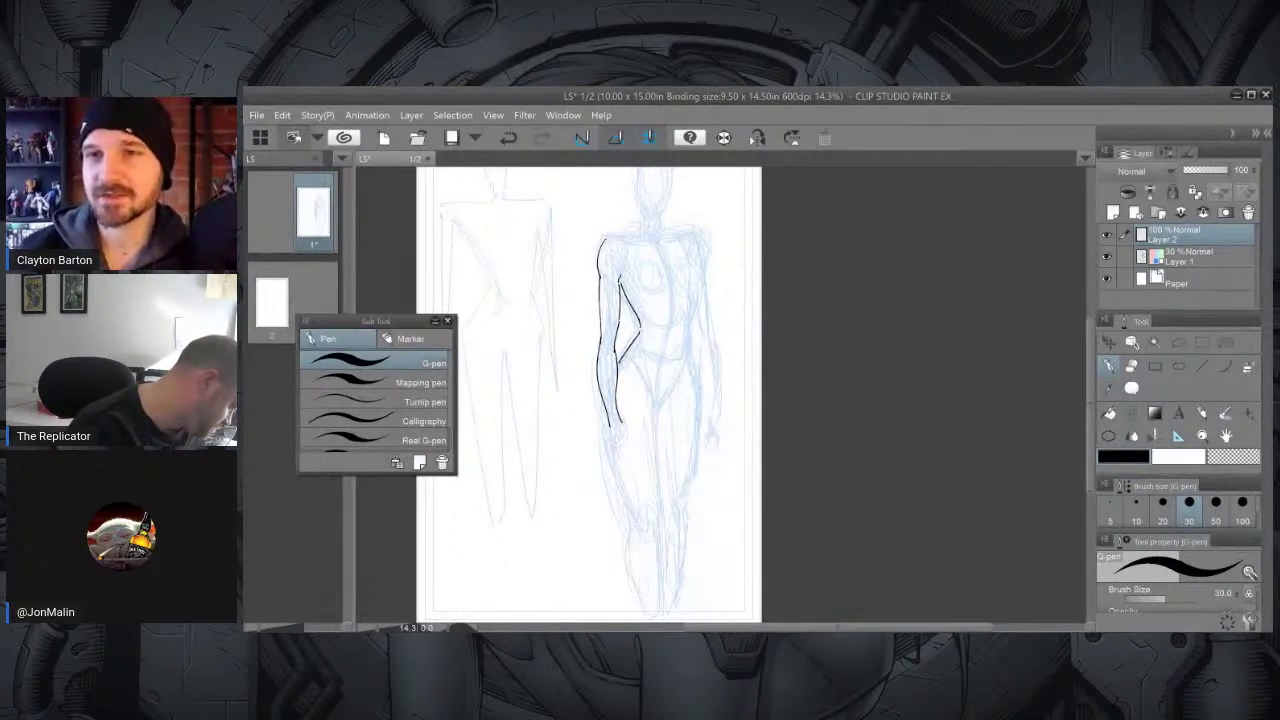
left_click_drag(698, 295, 690, 328)
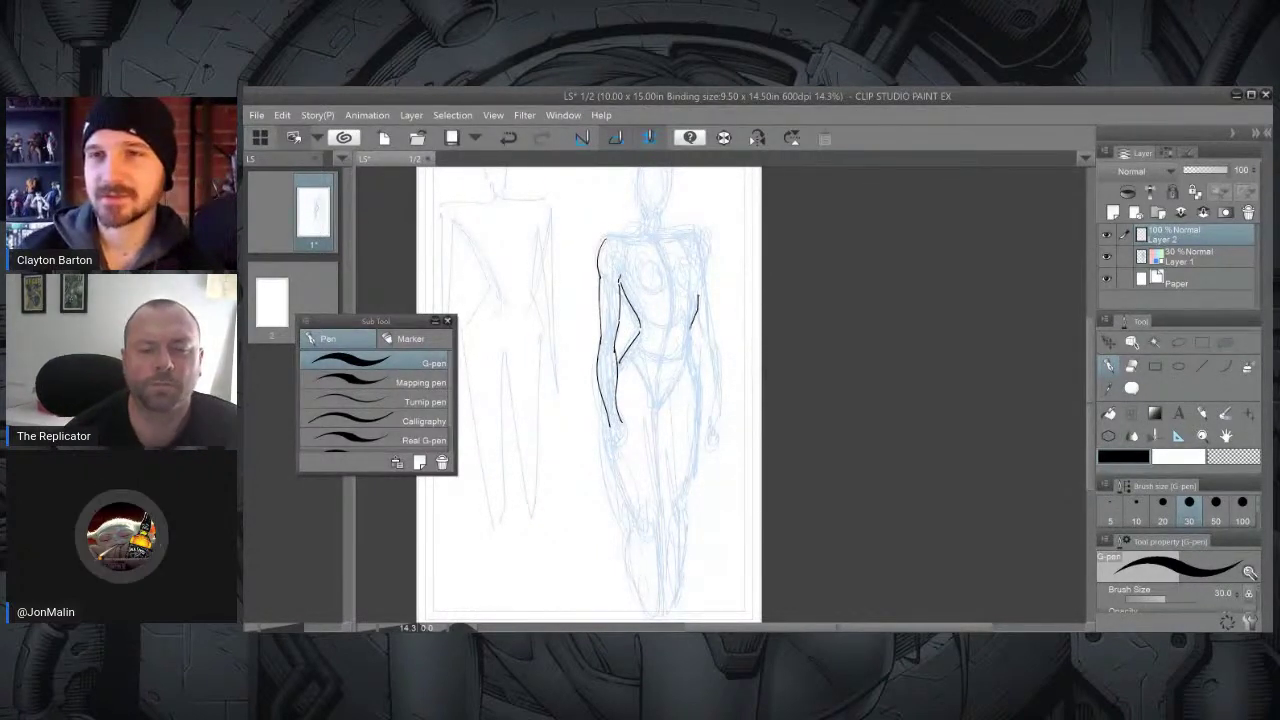
left_click_drag(691, 326, 700, 394)
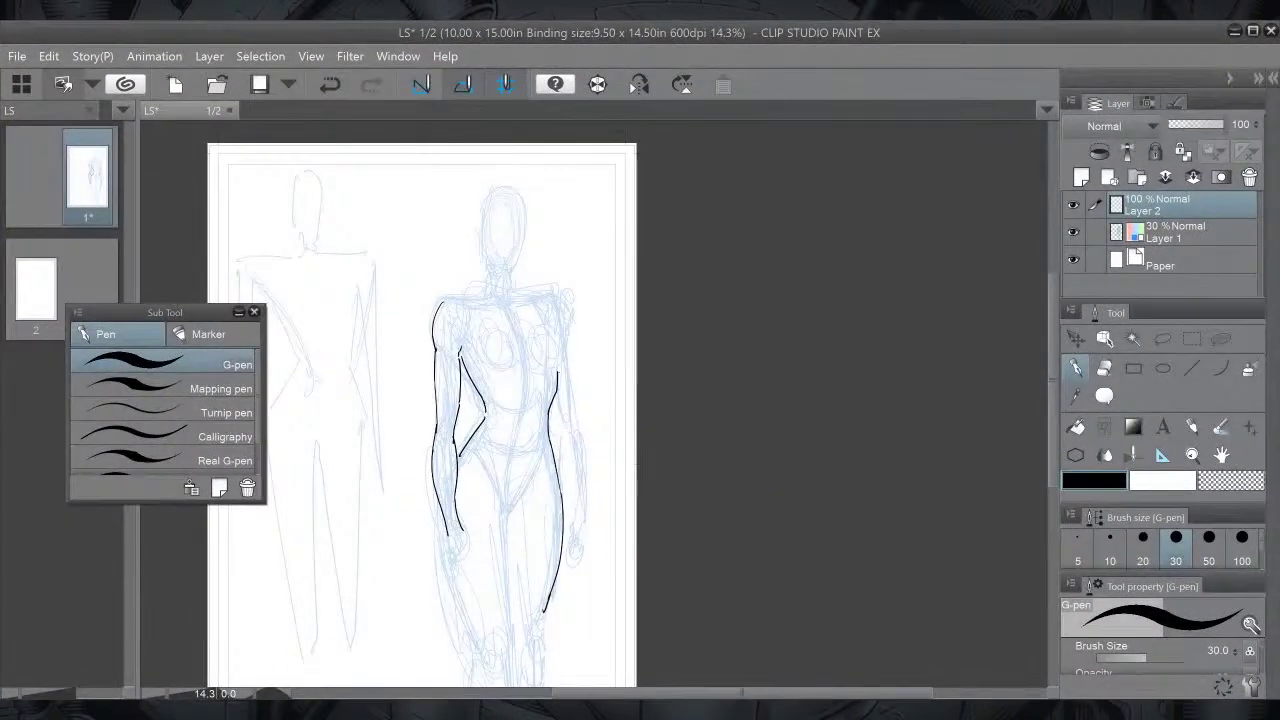
Rough in simple facial features on the second figure's head on the sketch layer, Layer 1.
left_click_drag(500, 420, 553, 342)
left_click_drag(694, 386, 708, 392)
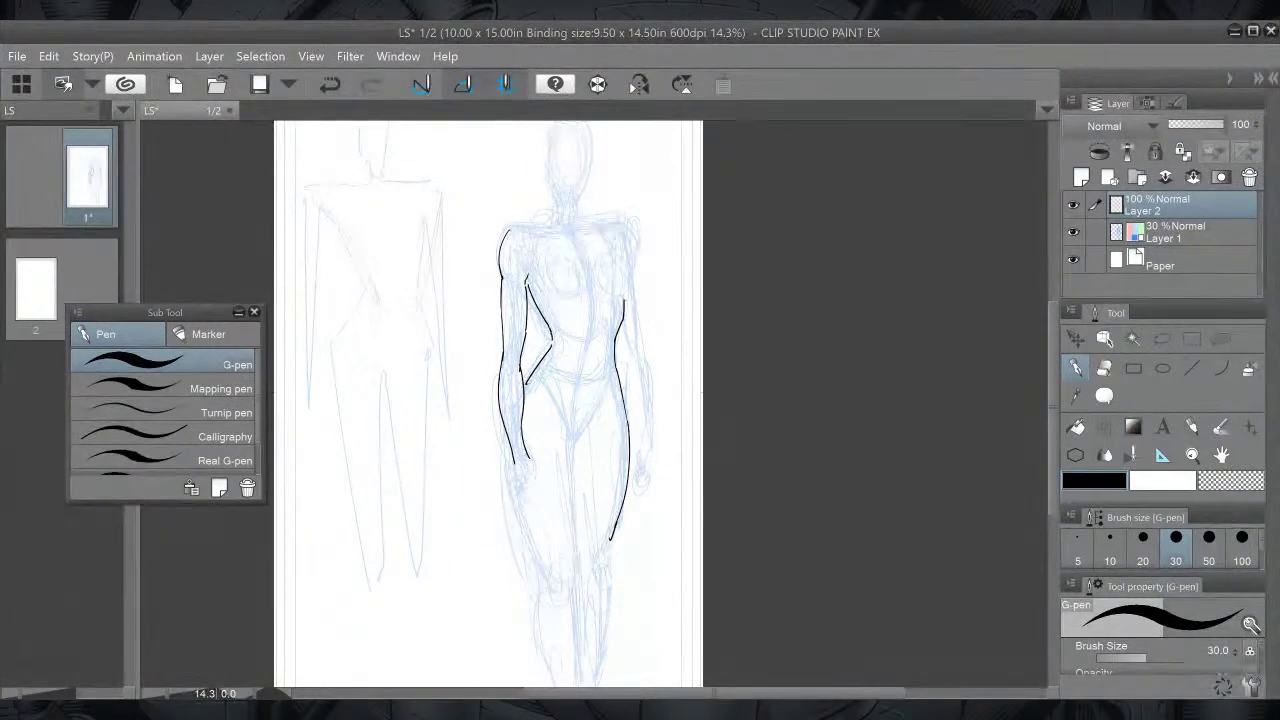
left_click(1163, 226)
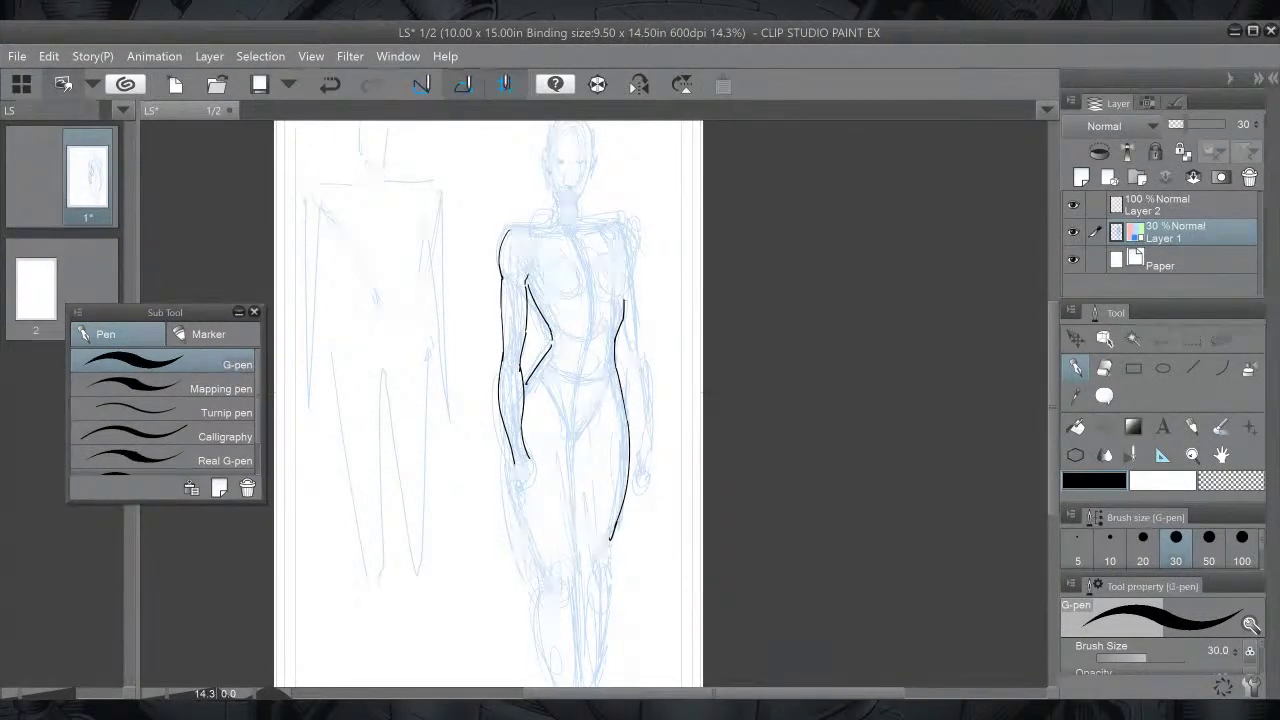
left_click_drag(767, 233, 717, 184)
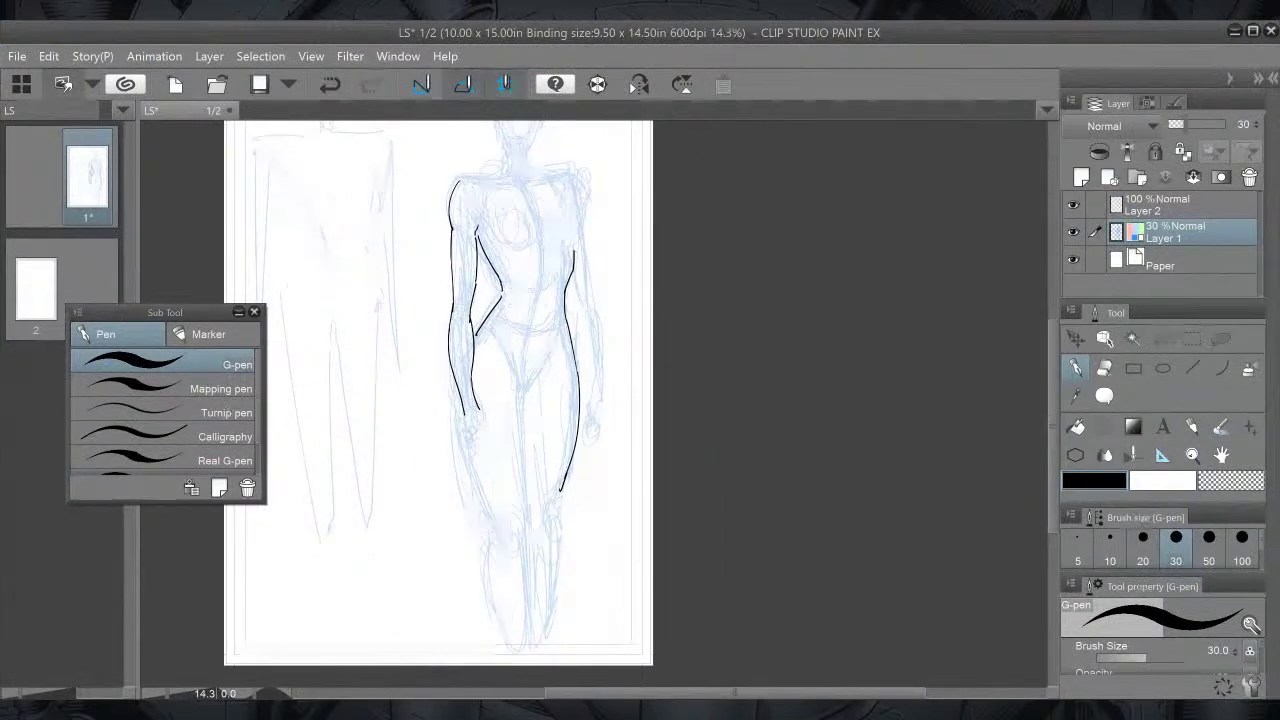
On Layer 2, outline the second figure's right hand as a simplified fist and draw the outer contour of the left chest.
left_click(1156, 205)
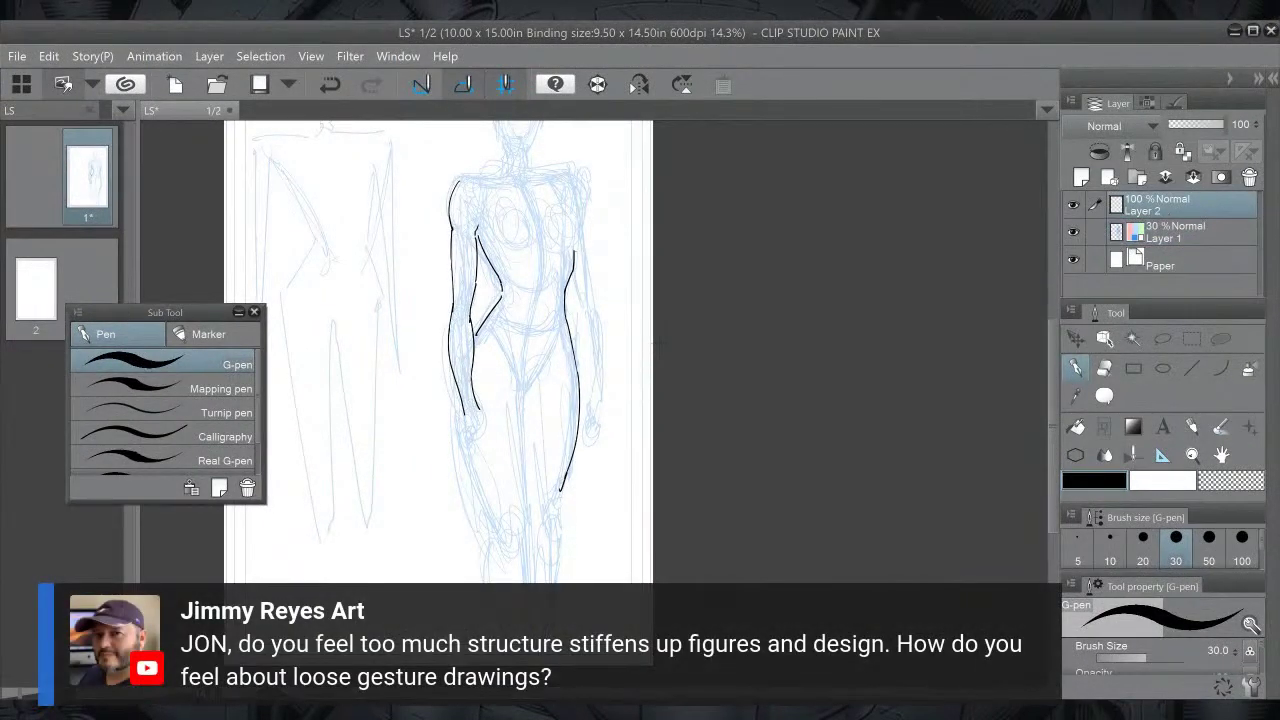
mouse_move(467, 412)
left_mouse_down()
mouse_move(465, 441)
mouse_move(489, 423)
left_mouse_up()
left_click_drag(567, 203, 583, 240)
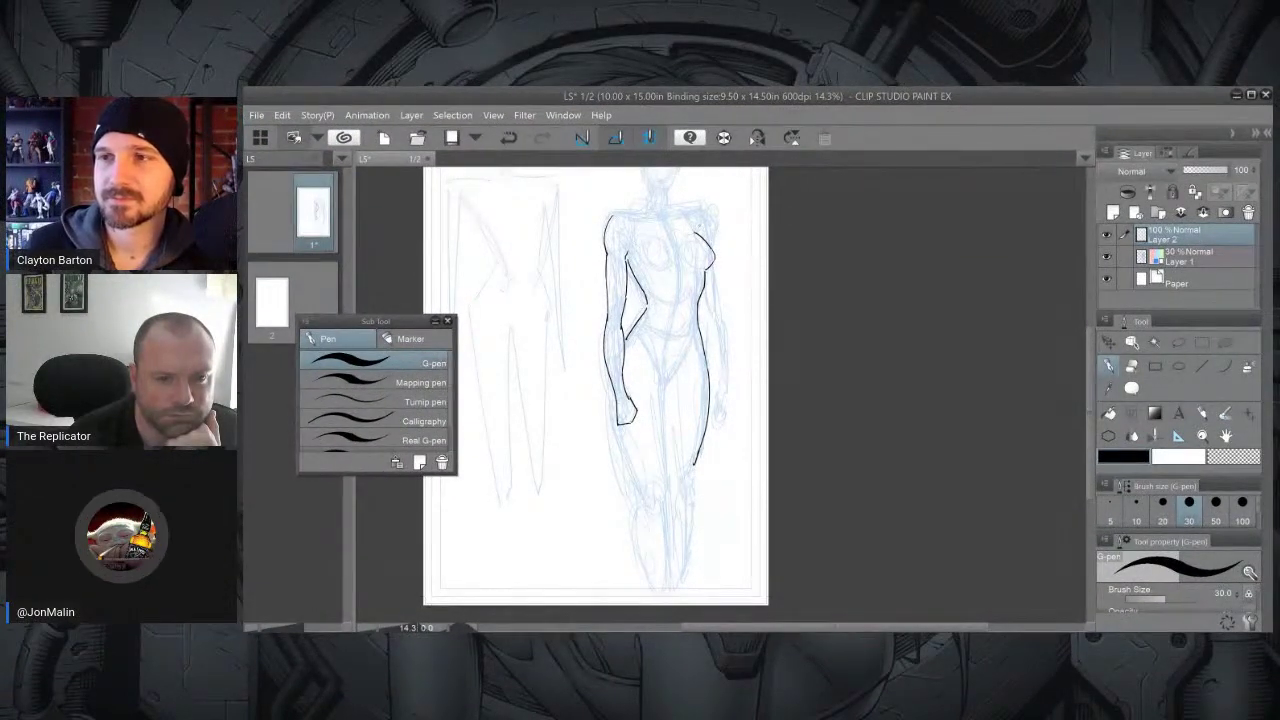
Draw the second figure's left arm down to a simplified hand and the V-shaped pelvis lines meeting at the crotch.
mouse_move(715, 263)
left_mouse_down()
mouse_move(717, 294)
mouse_move(736, 232)
left_mouse_up()
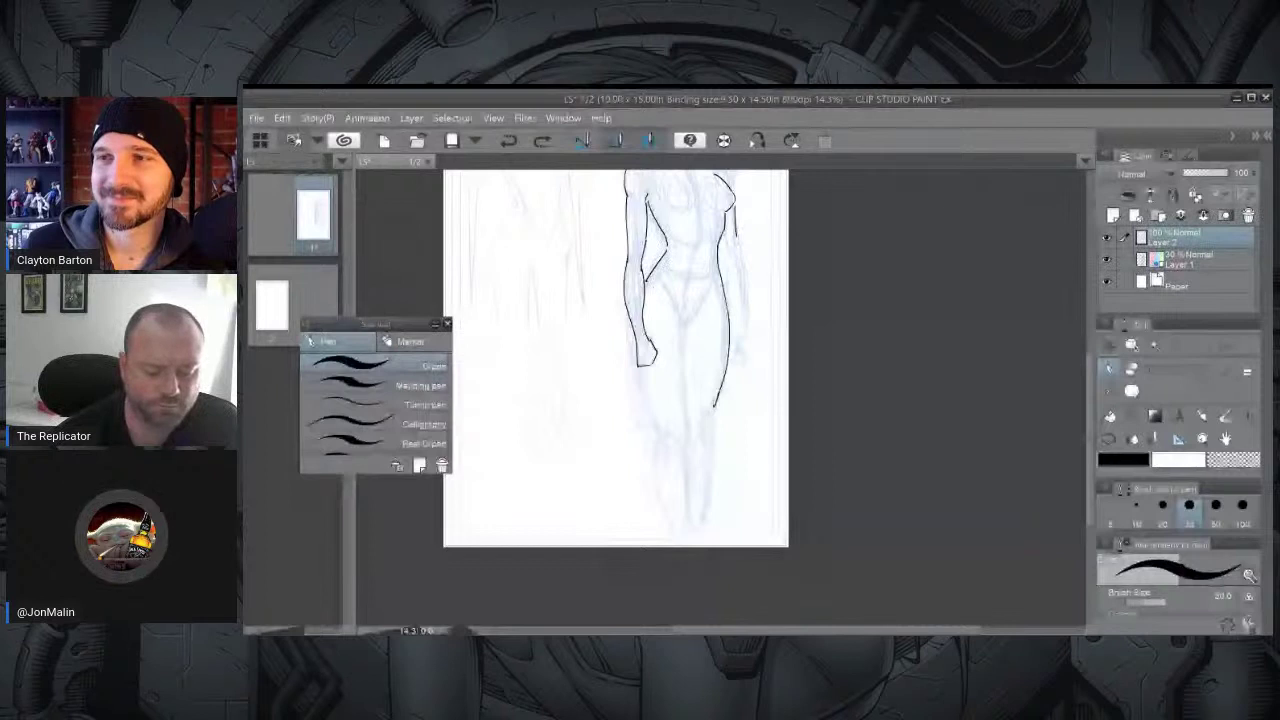
left_click_drag(735, 212, 745, 322)
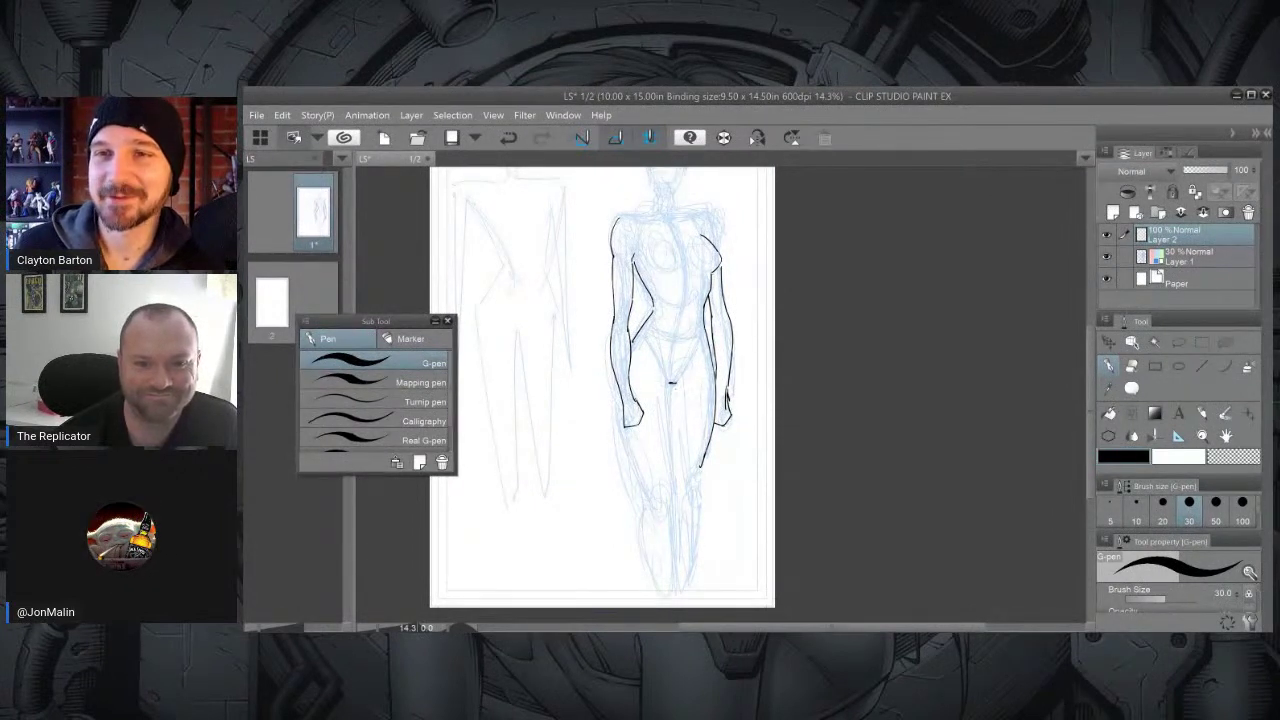
left_click_drag(676, 383, 671, 395)
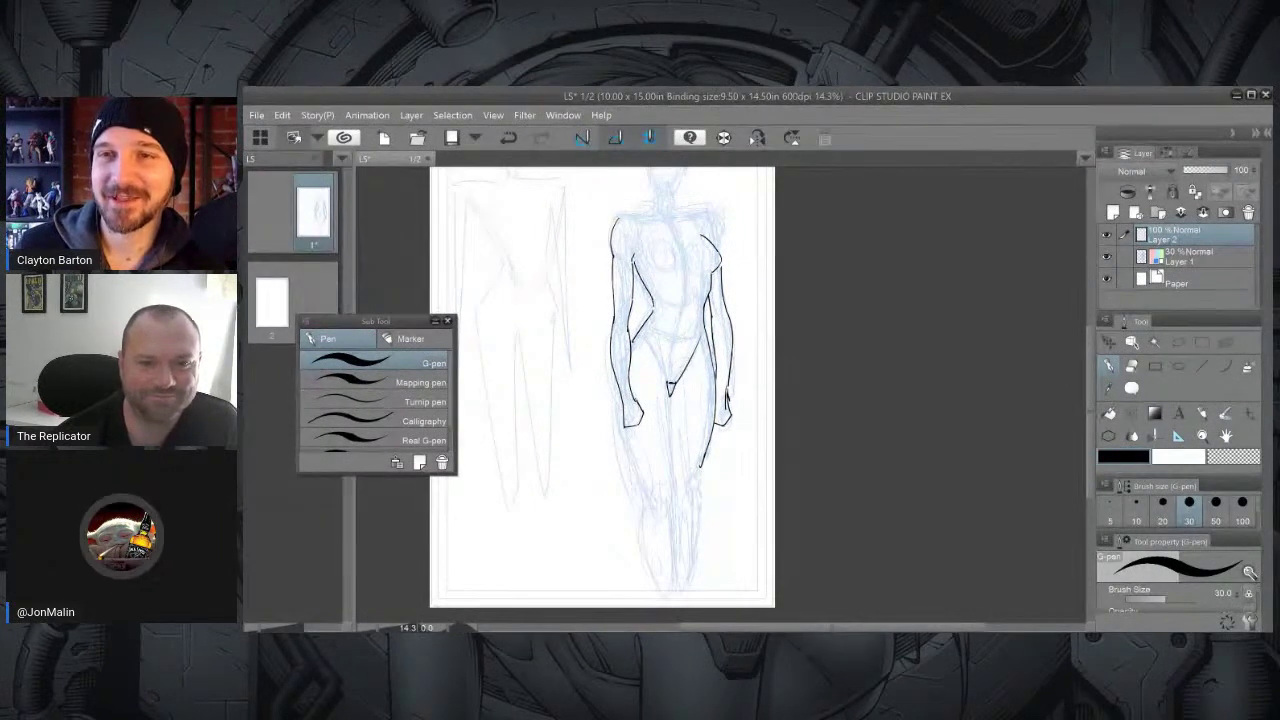
Lasso the line art of the forearms, hands, pelvis and upper thigh, move it slightly up, and deselect it.
left_click(1185, 341)
mouse_move(693, 343)
left_mouse_down()
mouse_move(588, 392)
mouse_move(752, 400)
mouse_move(714, 348)
mouse_move(648, 394)
mouse_move(632, 363)
left_mouse_up()
left_click(703, 521)
left_click_drag(706, 469, 706, 450)
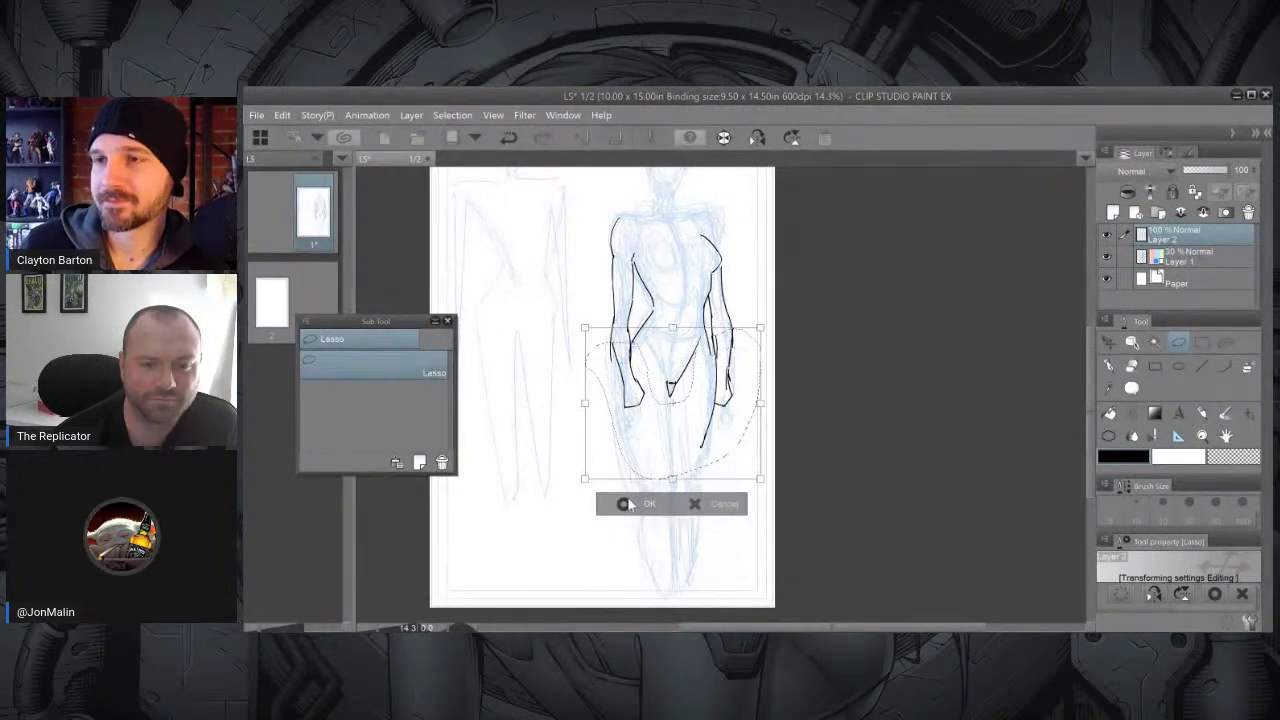
left_click(622, 502)
left_click(540, 504)
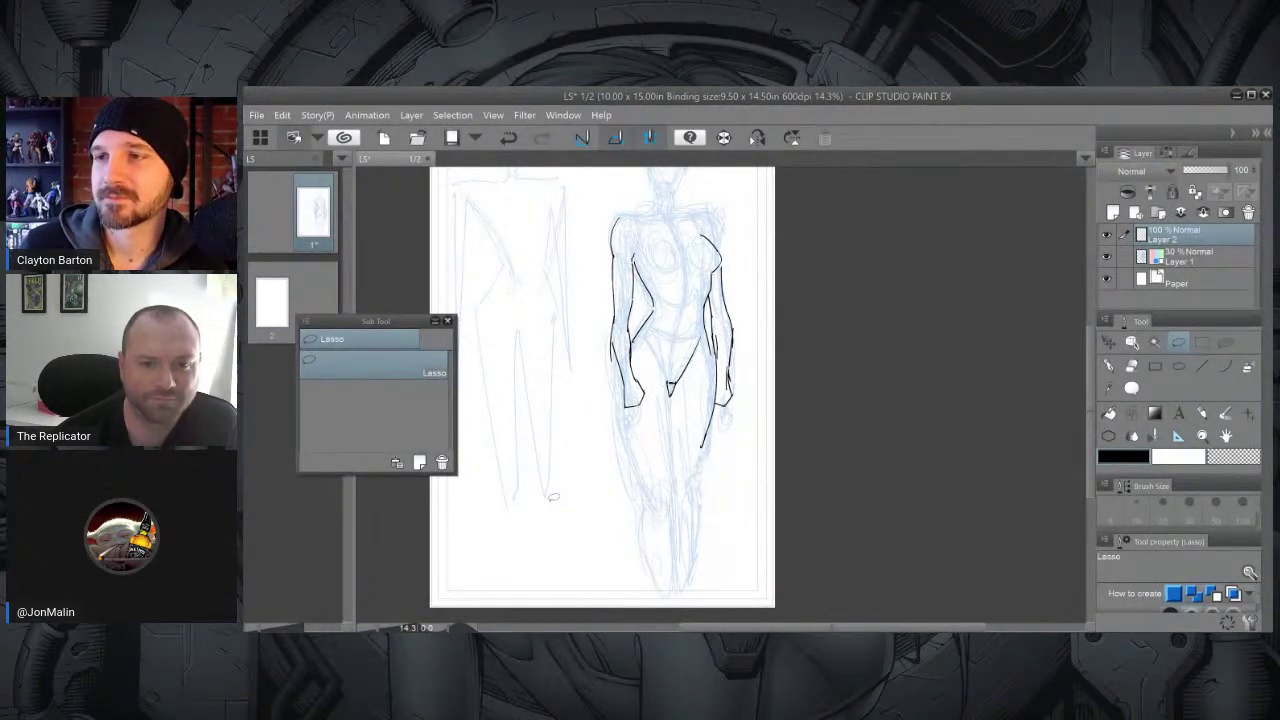
Try a horizontal line through both hands and an outer contour for the right thigh with the G-pen.
left_click(1110, 367)
left_click_drag(596, 405, 764, 403)
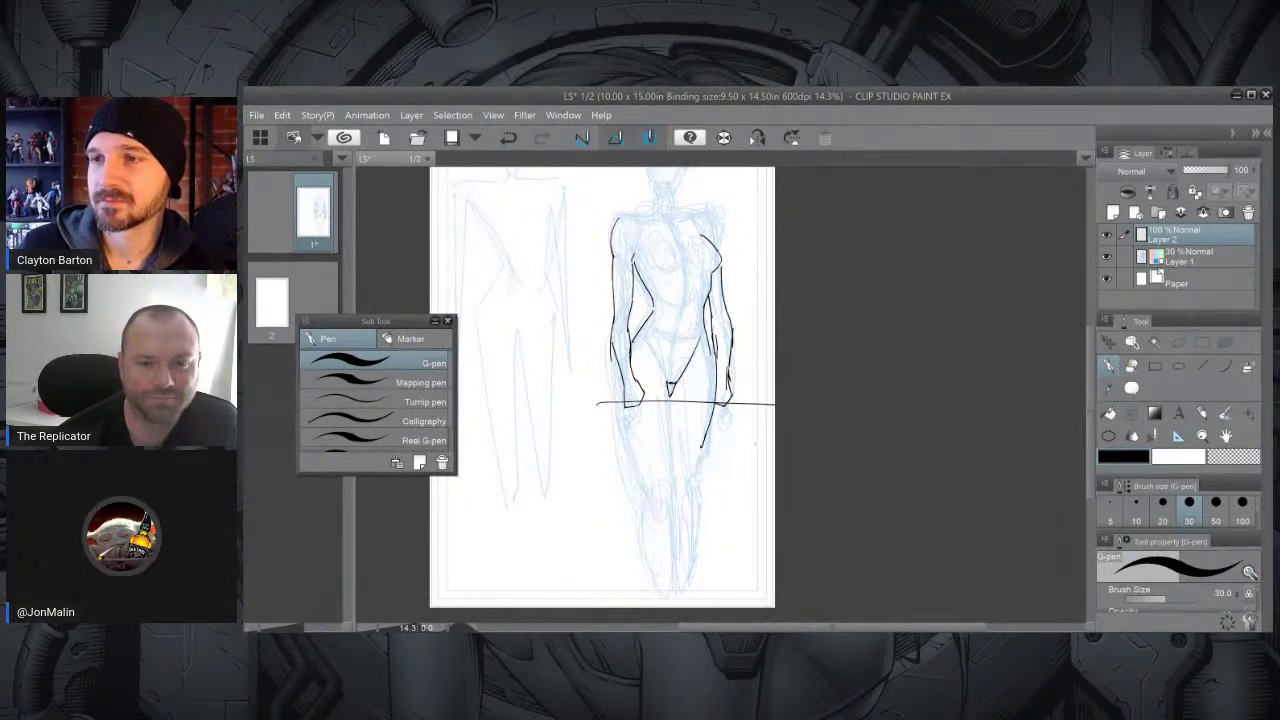
key("ctrl+z")
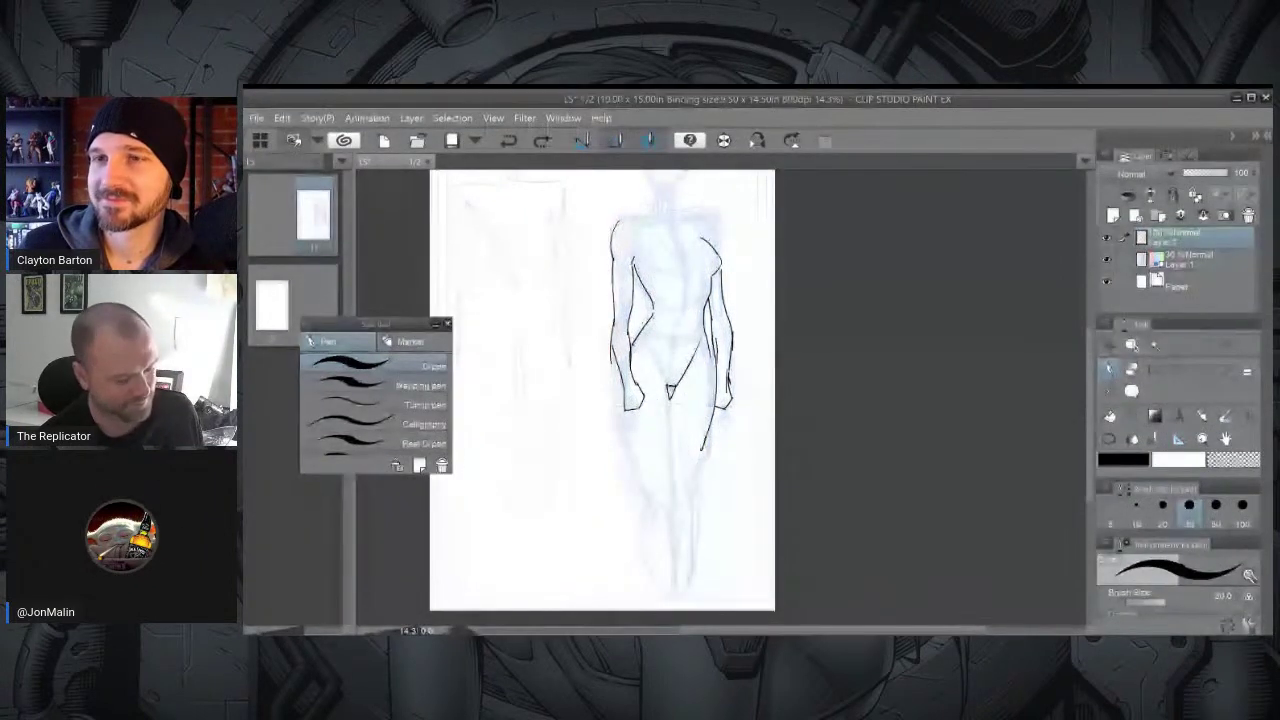
left_click_drag(615, 366, 641, 472)
key("ctrl+z")
Draw small curved marks in an arc between the two figures' heads, with a horizontal line beneath them.
left_click_drag(692, 222, 790, 368)
scroll(692, 300, "up", 2)
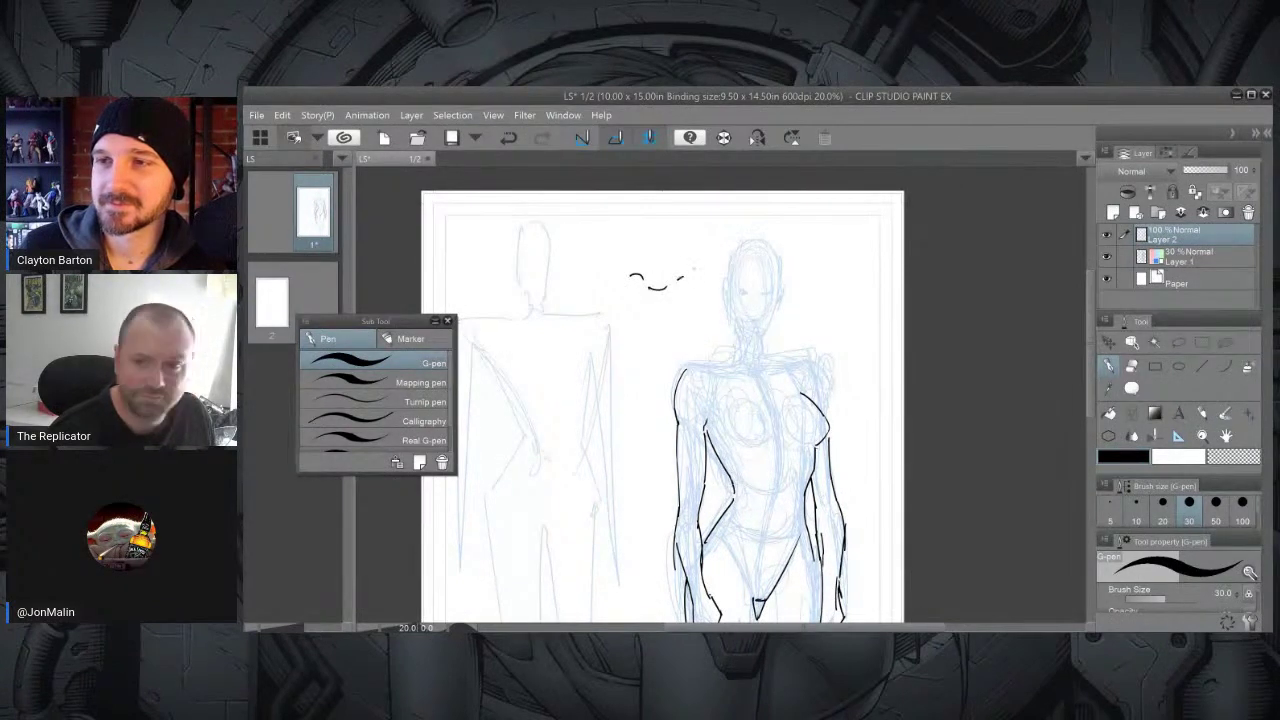
left_click_drag(616, 264, 619, 276)
left_click_drag(600, 338, 732, 338)
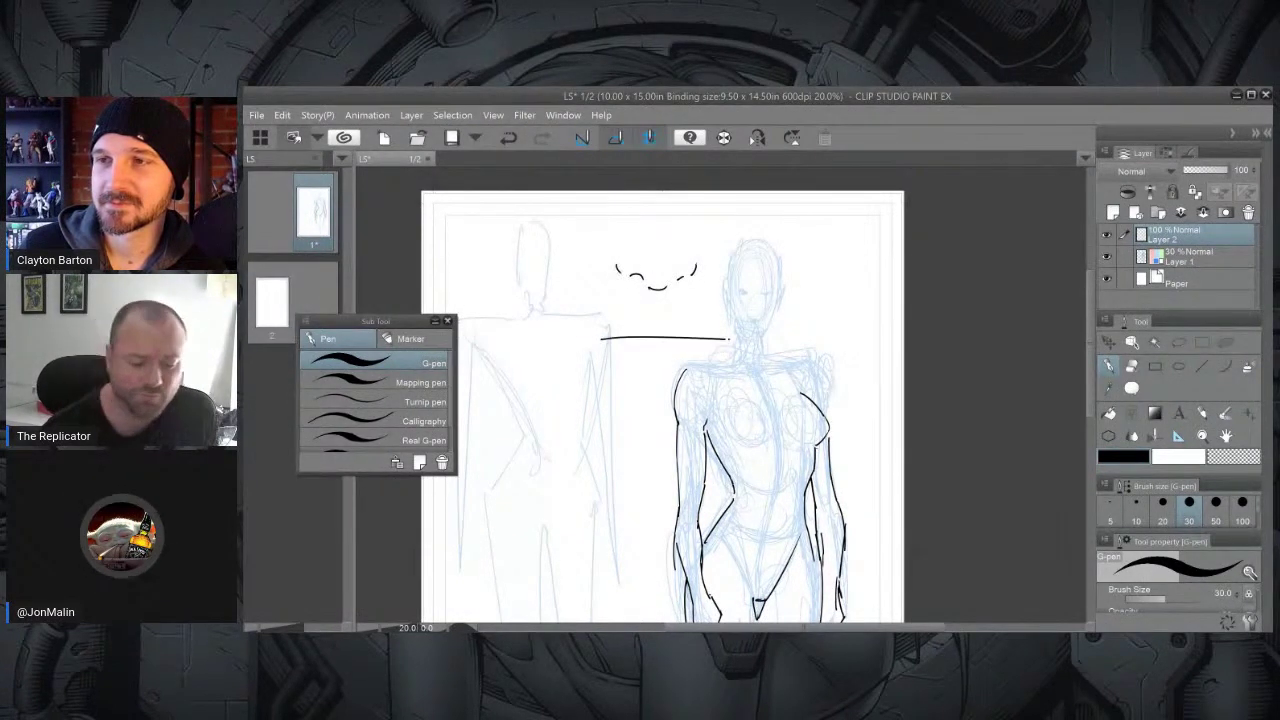
Try an oval and a long rounded shape between the two heads, and undo those strokes along with the horizontal line.
mouse_move(654, 289)
left_mouse_down()
mouse_move(640, 326)
mouse_move(660, 289)
left_mouse_up()
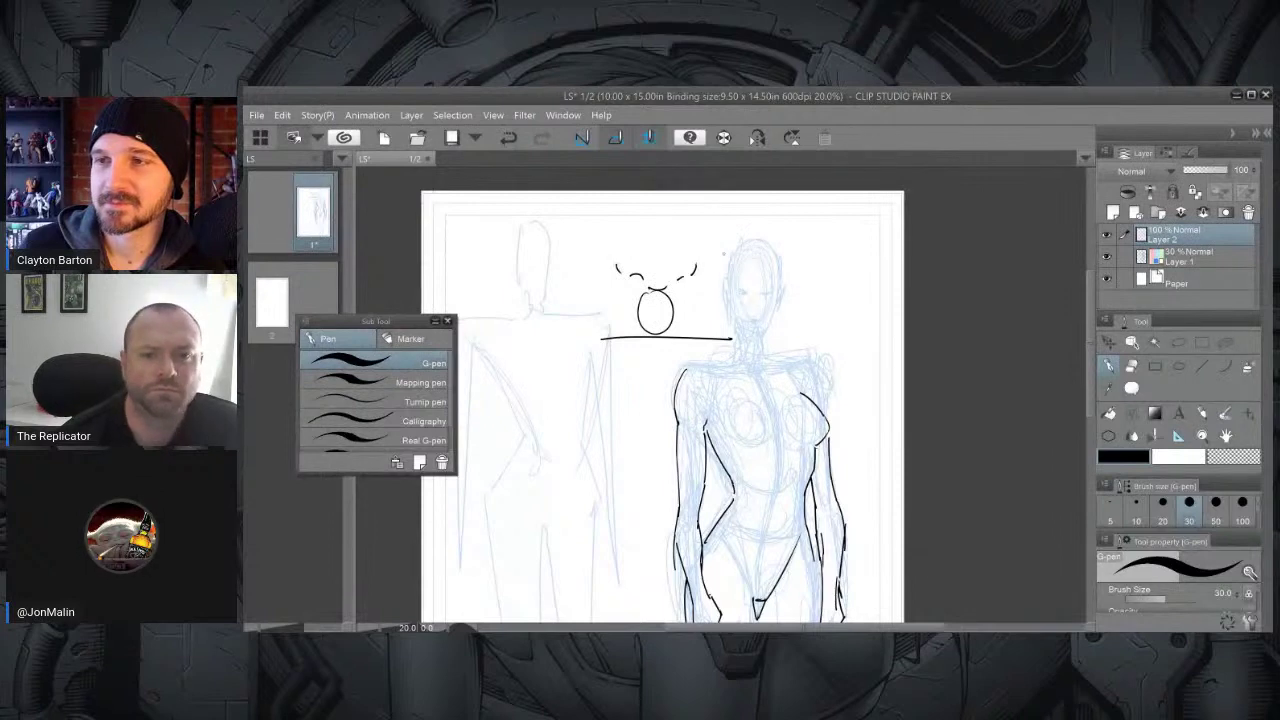
key("ctrl+z")
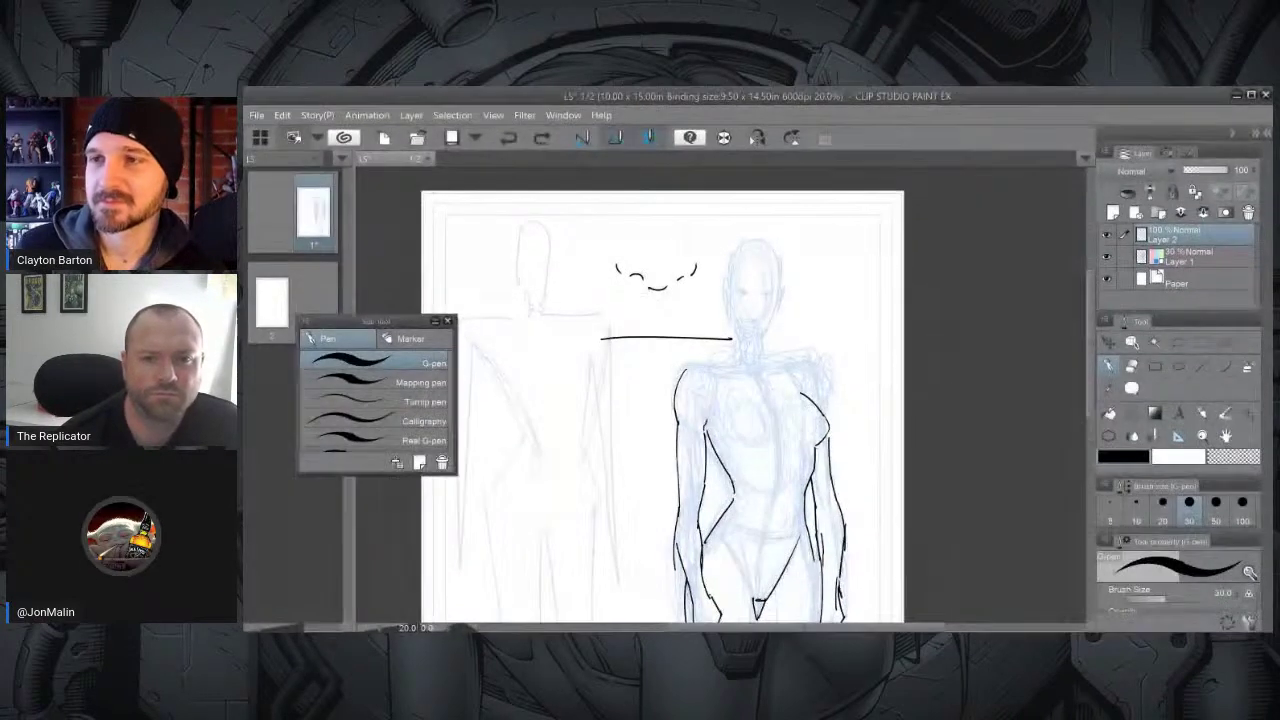
mouse_move(716, 288)
left_mouse_down()
mouse_move(560, 292)
mouse_move(560, 306)
mouse_move(712, 326)
left_mouse_up()
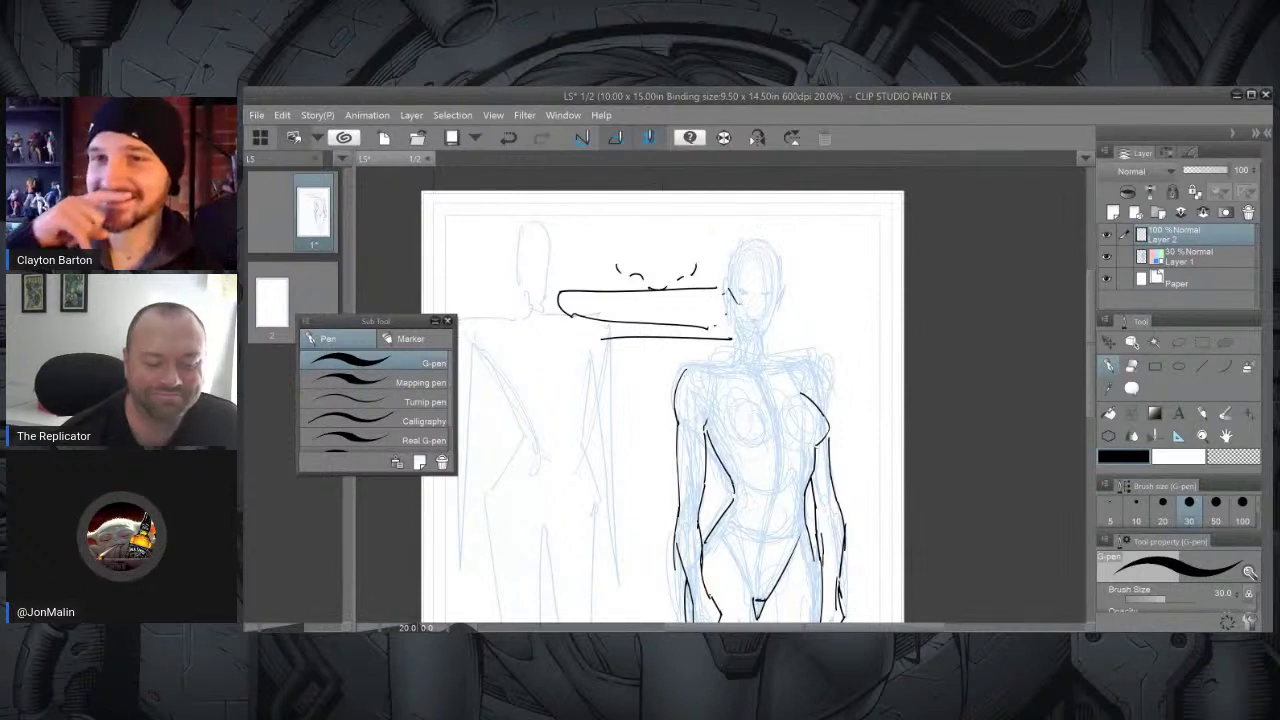
mouse_move(729, 291)
left_mouse_down()
mouse_move(762, 340)
mouse_move(724, 339)
mouse_move(620, 378)
mouse_move(653, 406)
mouse_move(685, 348)
left_mouse_up()
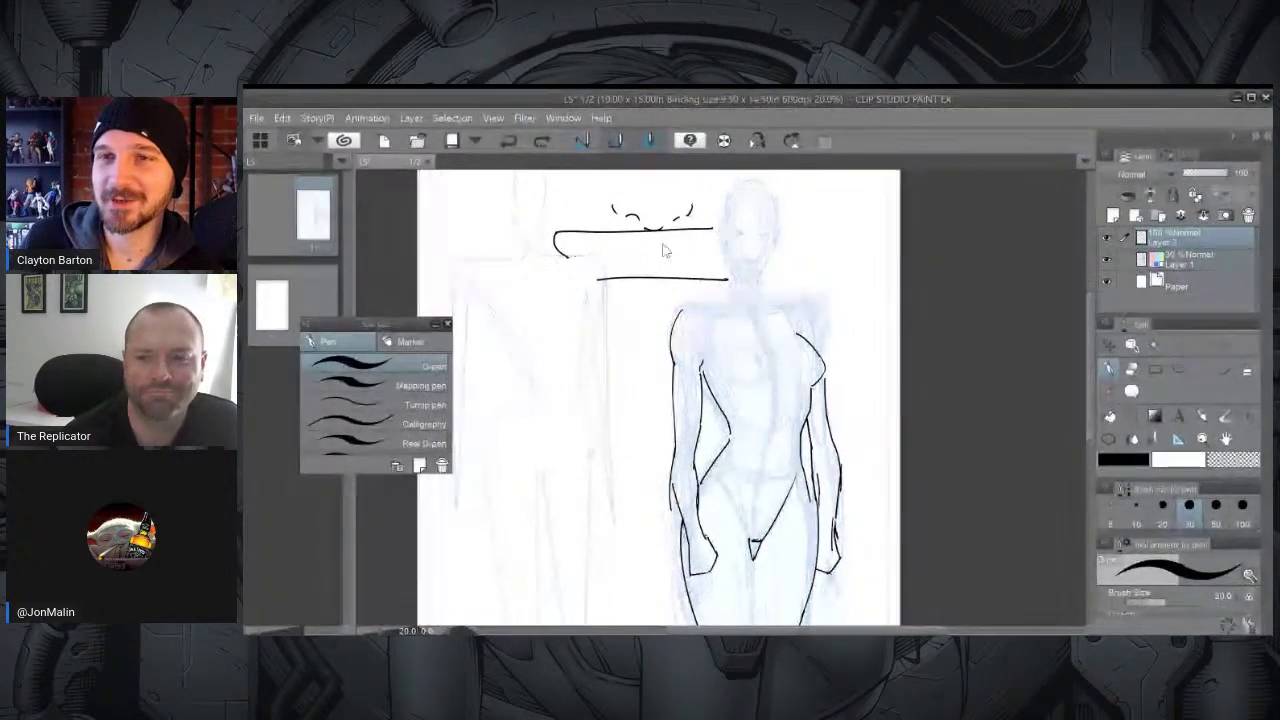
key("ctrl+z")
key("ctrl+z")
Ink the second figure's outer thigh contours toward the knees and the line between the legs from the crotch.
left_click_drag(663, 250, 607, 208)
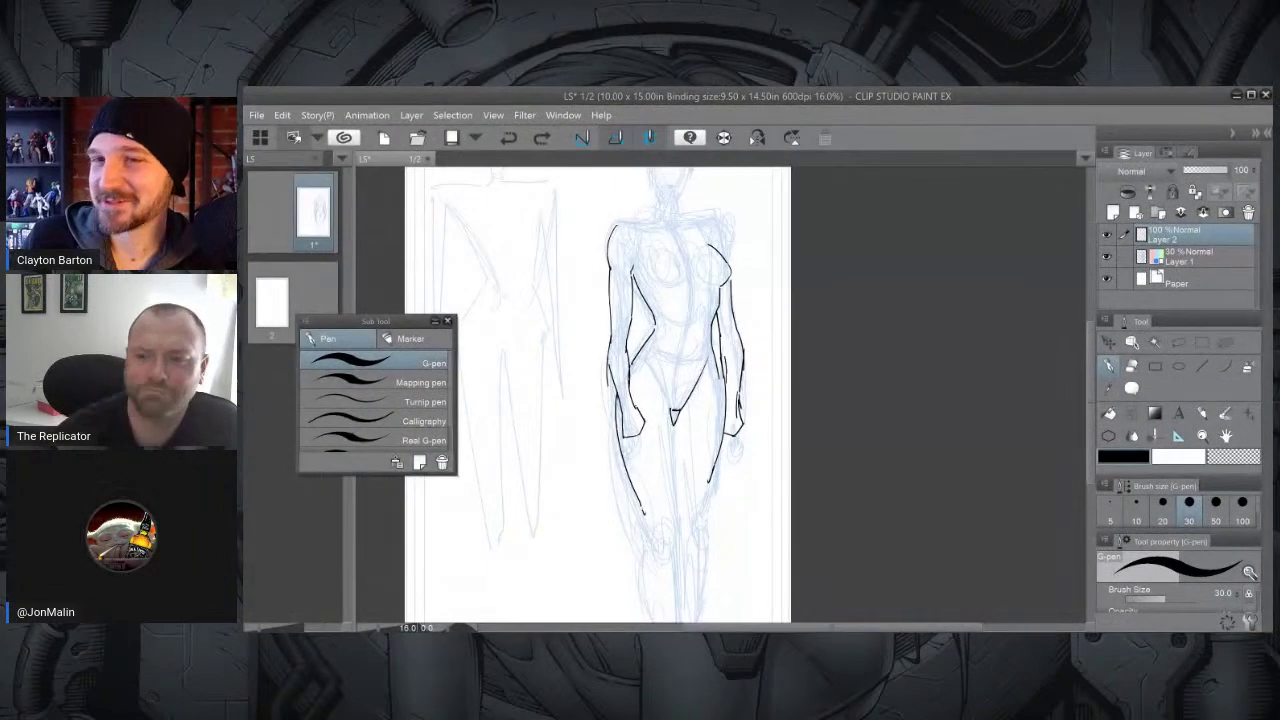
left_click_drag(711, 475, 696, 511)
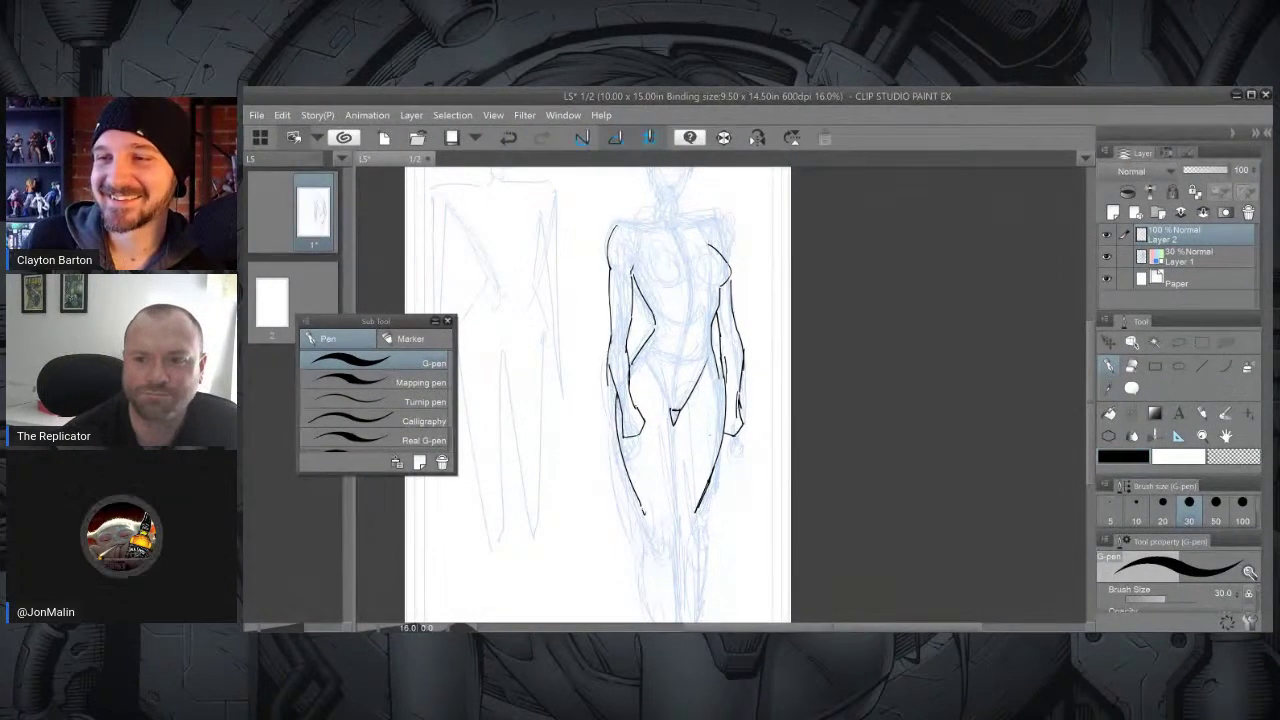
mouse_move(670, 427)
left_mouse_down()
mouse_move(681, 530)
mouse_move(648, 544)
mouse_move(679, 548)
left_mouse_up()
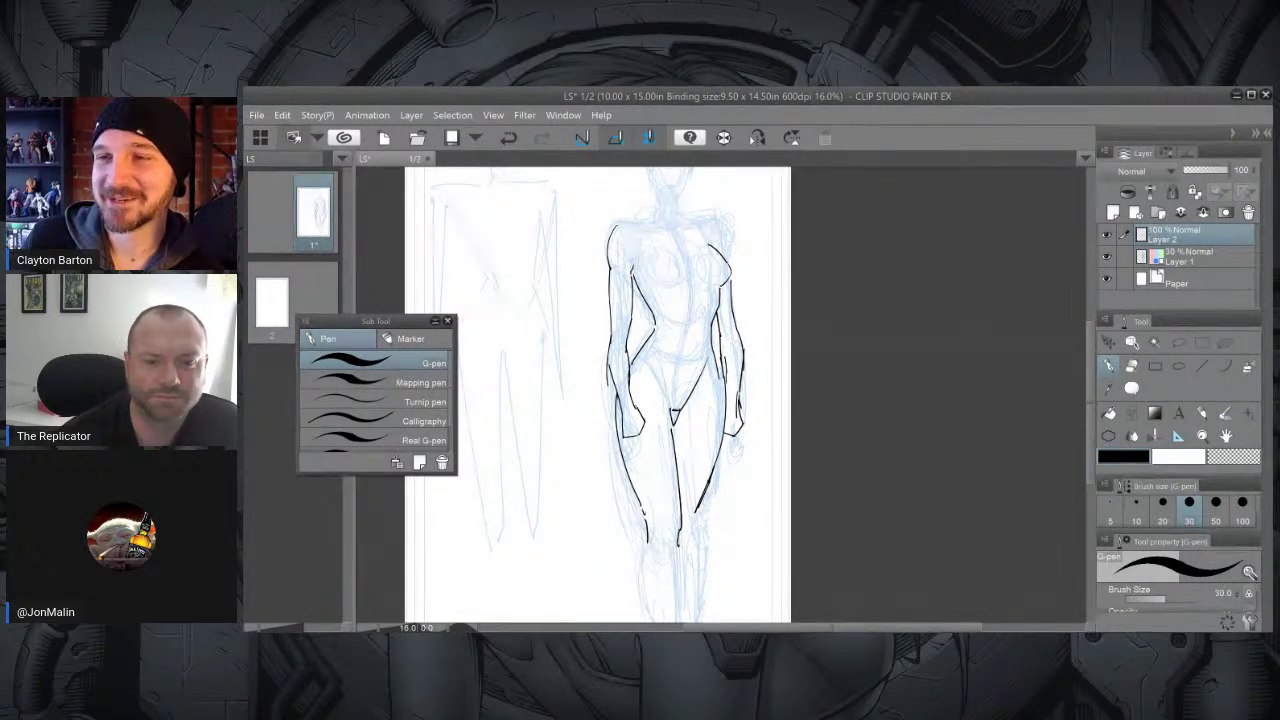
Ink the knee marks and the lower leg contours down to the ankles on the second figure.
left_click_drag(650, 545, 644, 612)
mouse_move(768, 423)
left_mouse_down()
mouse_move(756, 443)
mouse_move(754, 410)
left_mouse_up()
scroll(762, 440, "down", 3)
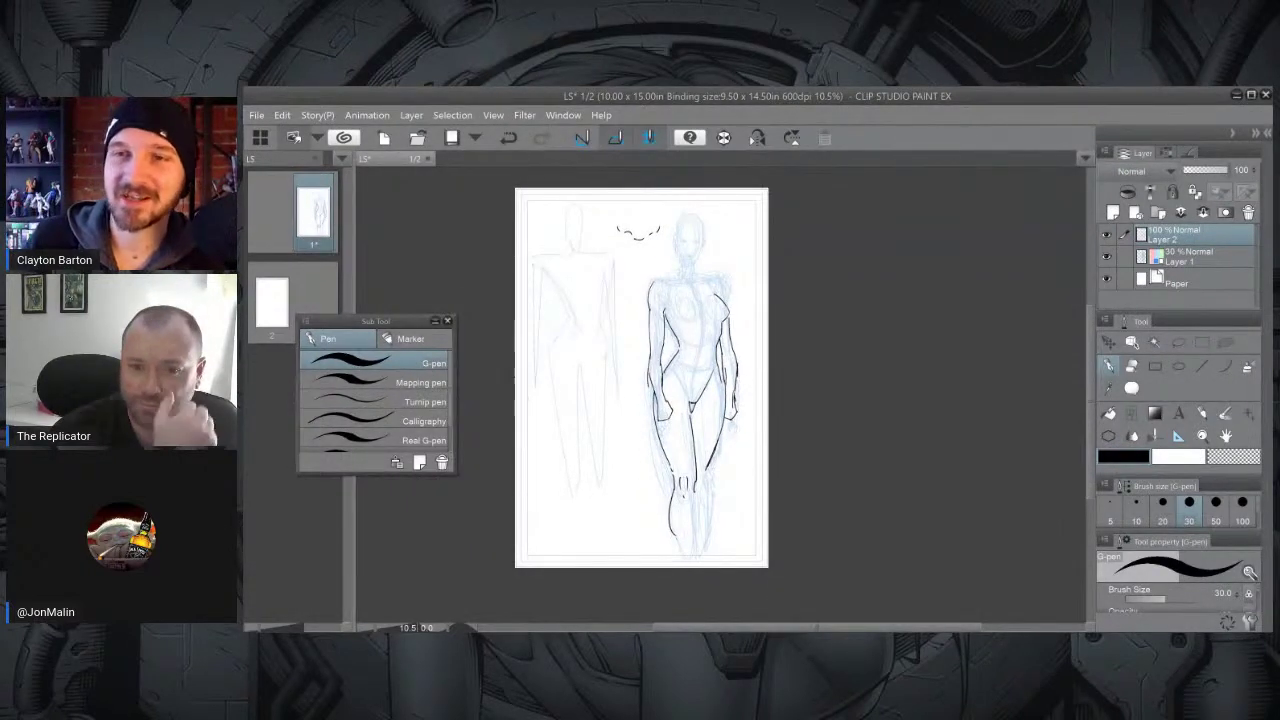
left_click_drag(688, 534, 692, 553)
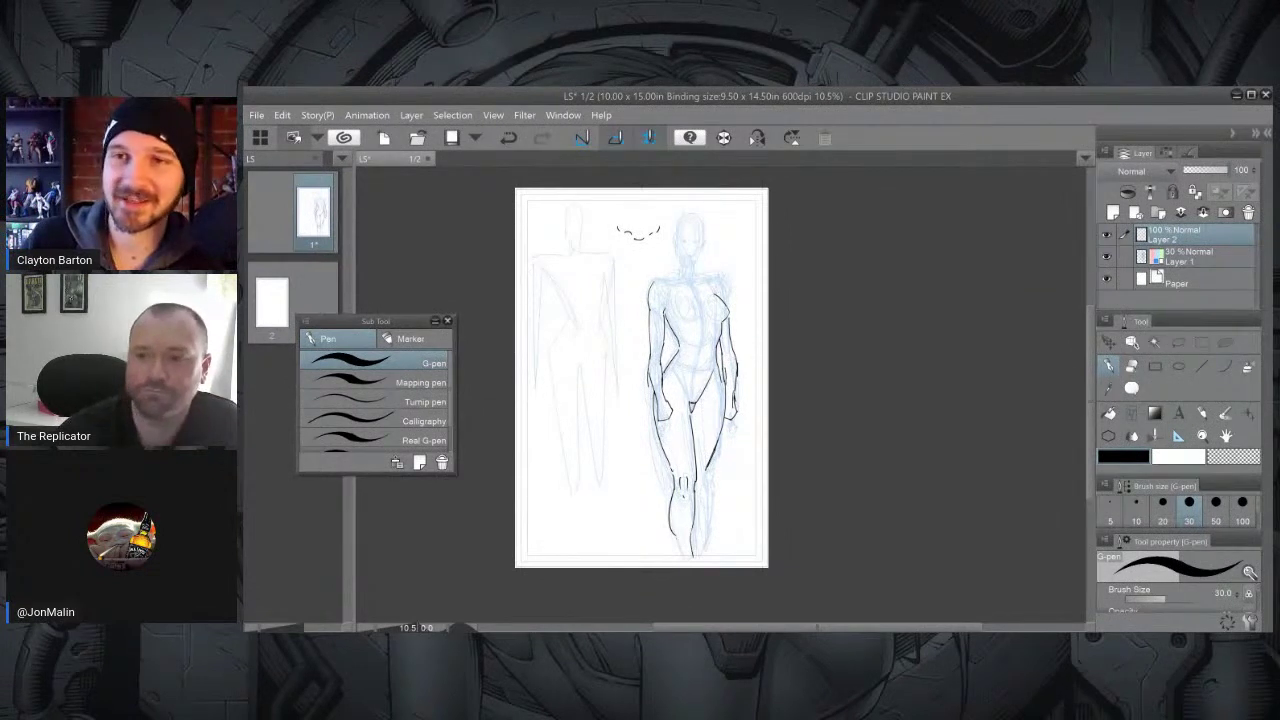
left_click_drag(706, 508, 702, 554)
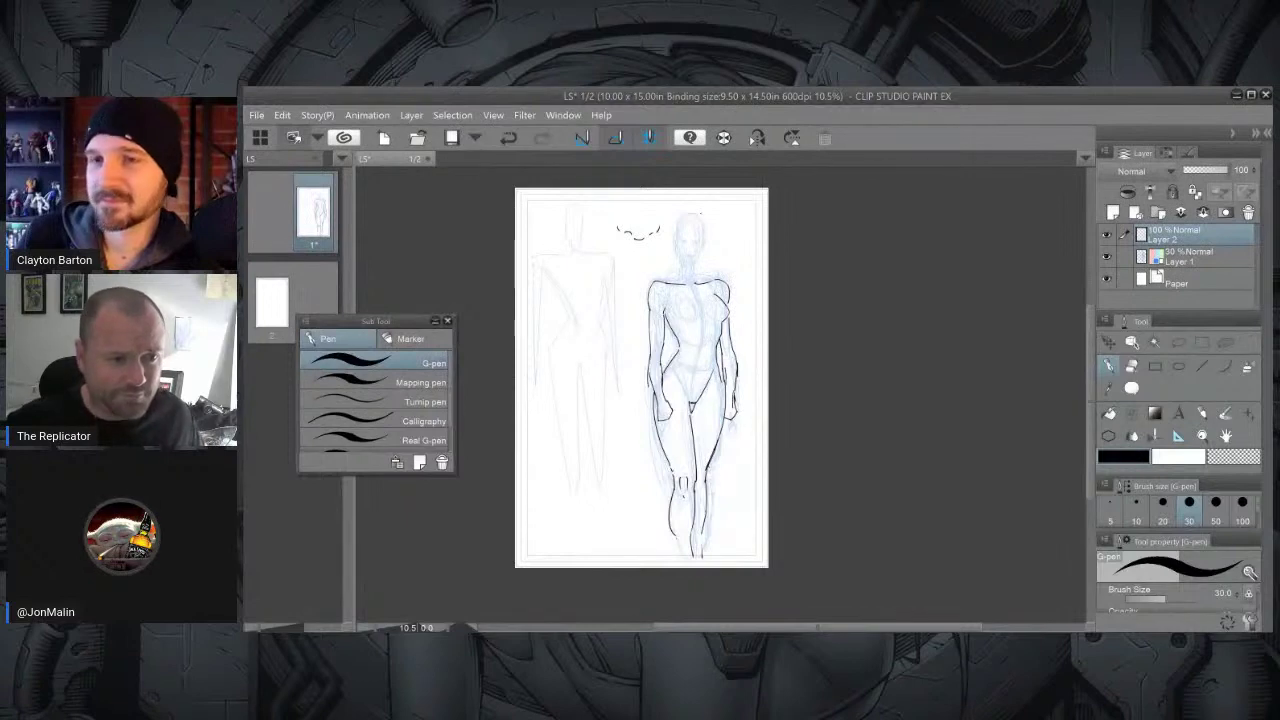
Ink the second figure's collarbone lines and the rounded outer contour of the shoulder.
scroll(732, 282, "up", 3)
left_click_drag(732, 282, 742, 376)
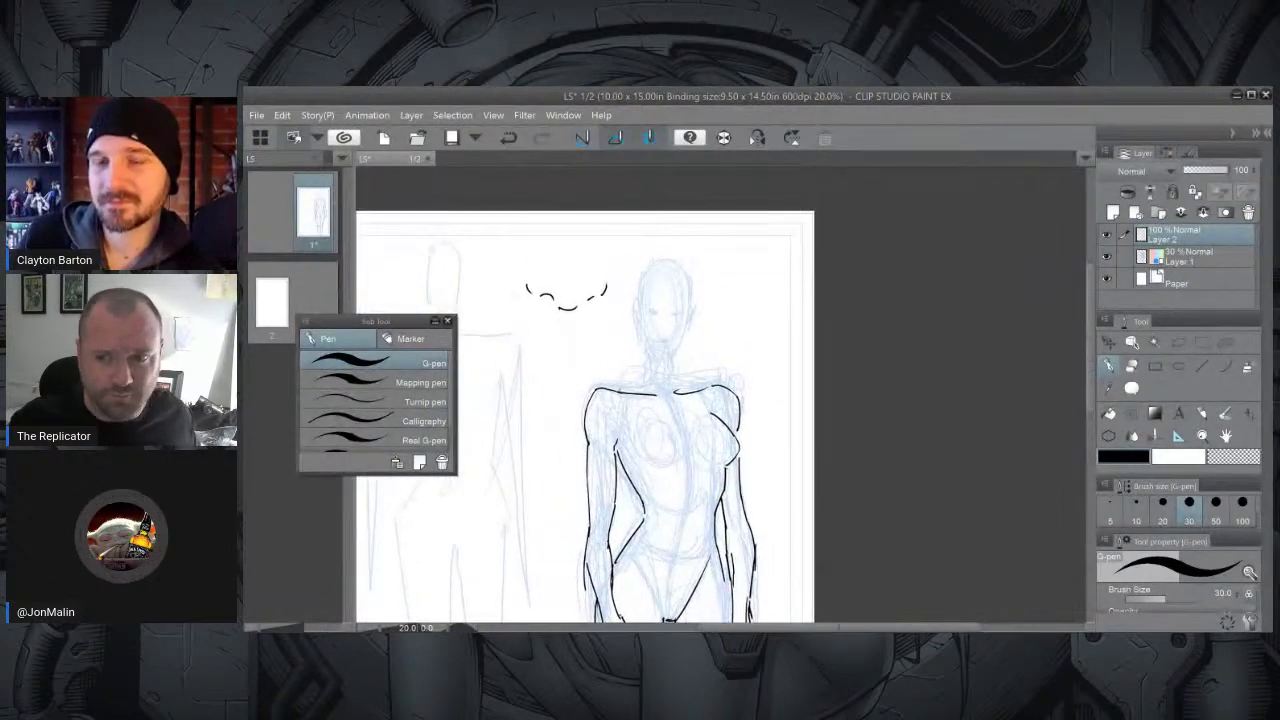
scroll(716, 360, "up", 2)
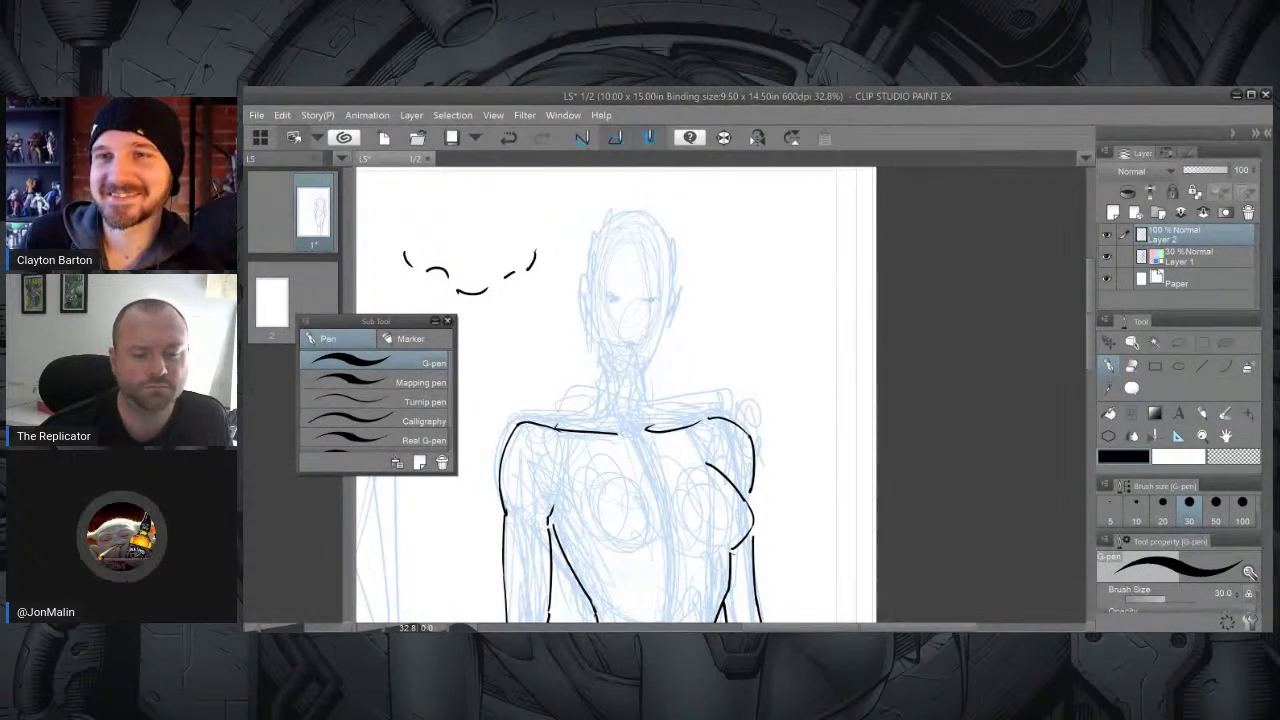
Undo the first mouth stroke and sketch the eyes, nose and lips in more detail on Layer 1.
left_click_drag(614, 347, 632, 347)
key("ctrl+z")
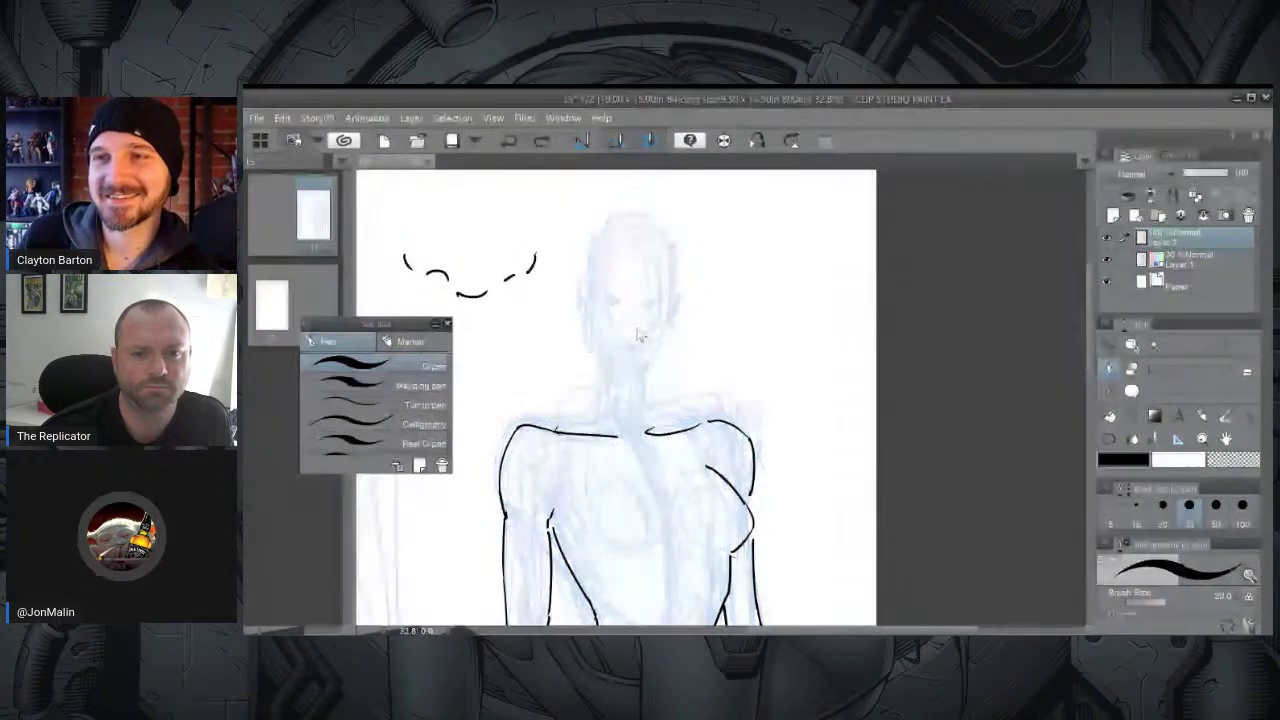
left_click(1183, 257)
left_click_drag(618, 347, 639, 347)
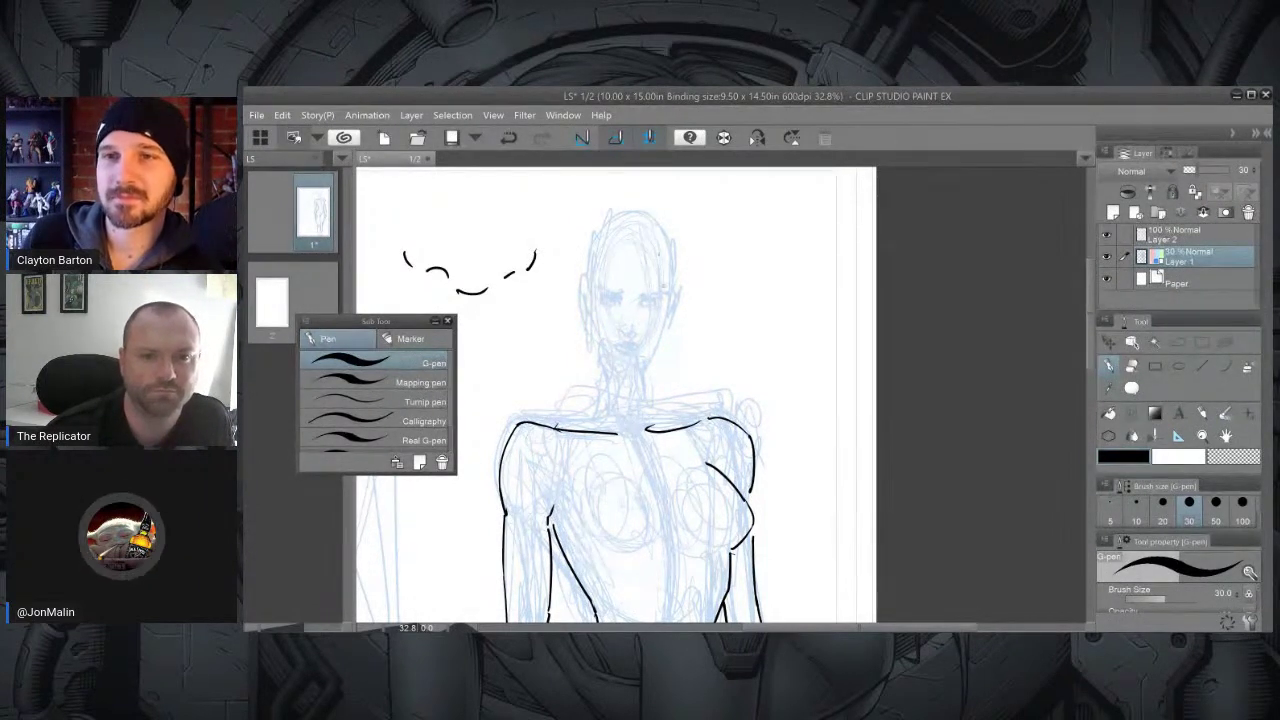
Ink the eyes, nose, lips, jaw, ears and sides of the head on Layer 2, comparing them with the sketch underneath.
left_click(1145, 233)
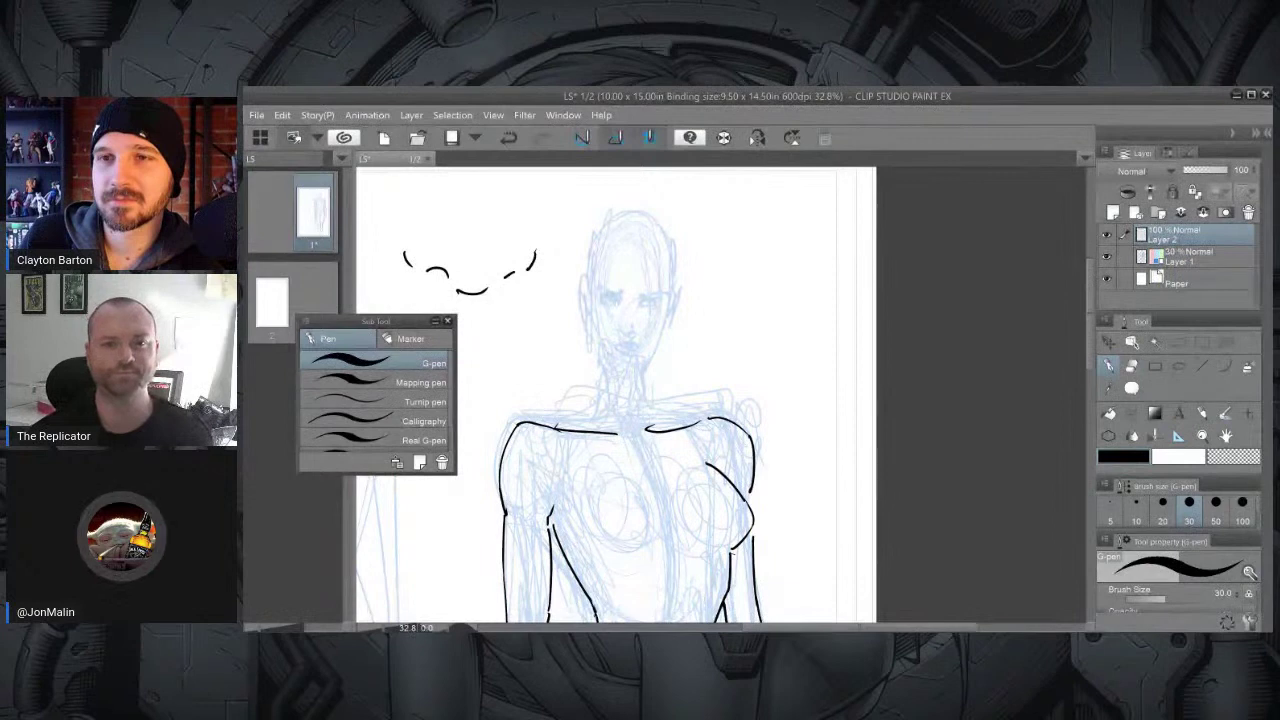
left_click_drag(600, 296, 661, 303)
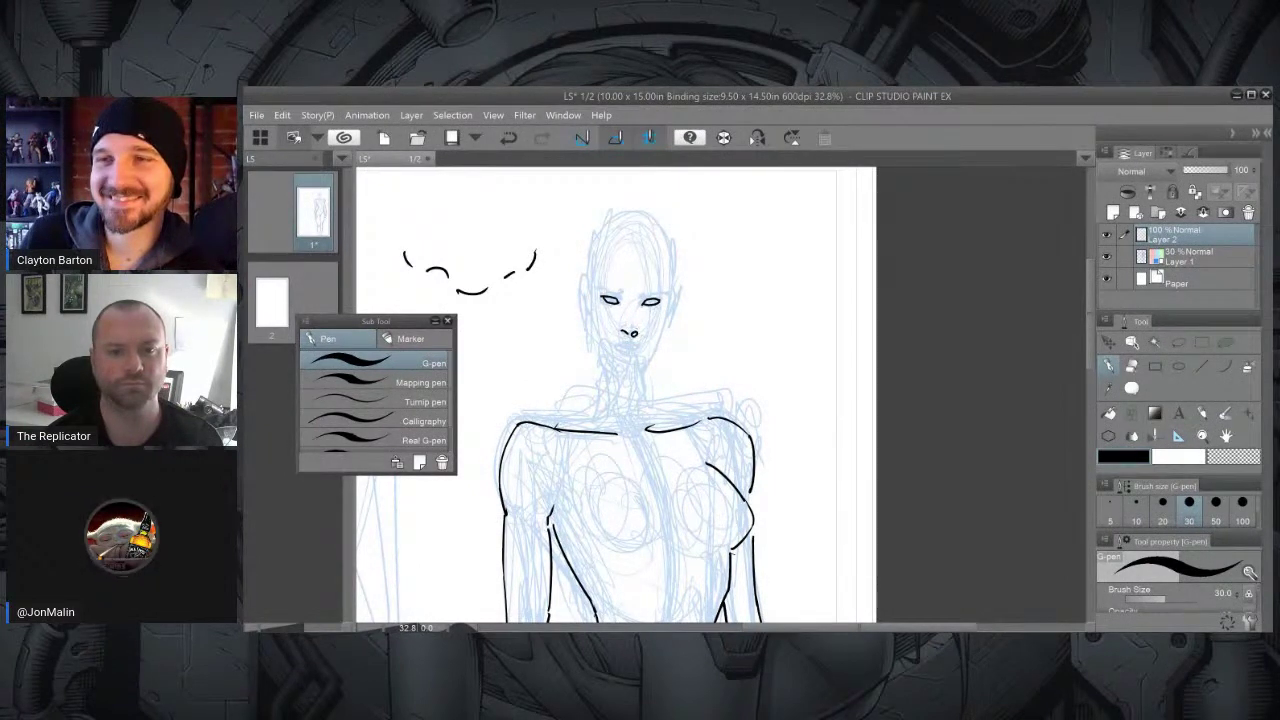
left_click_drag(617, 343, 639, 348)
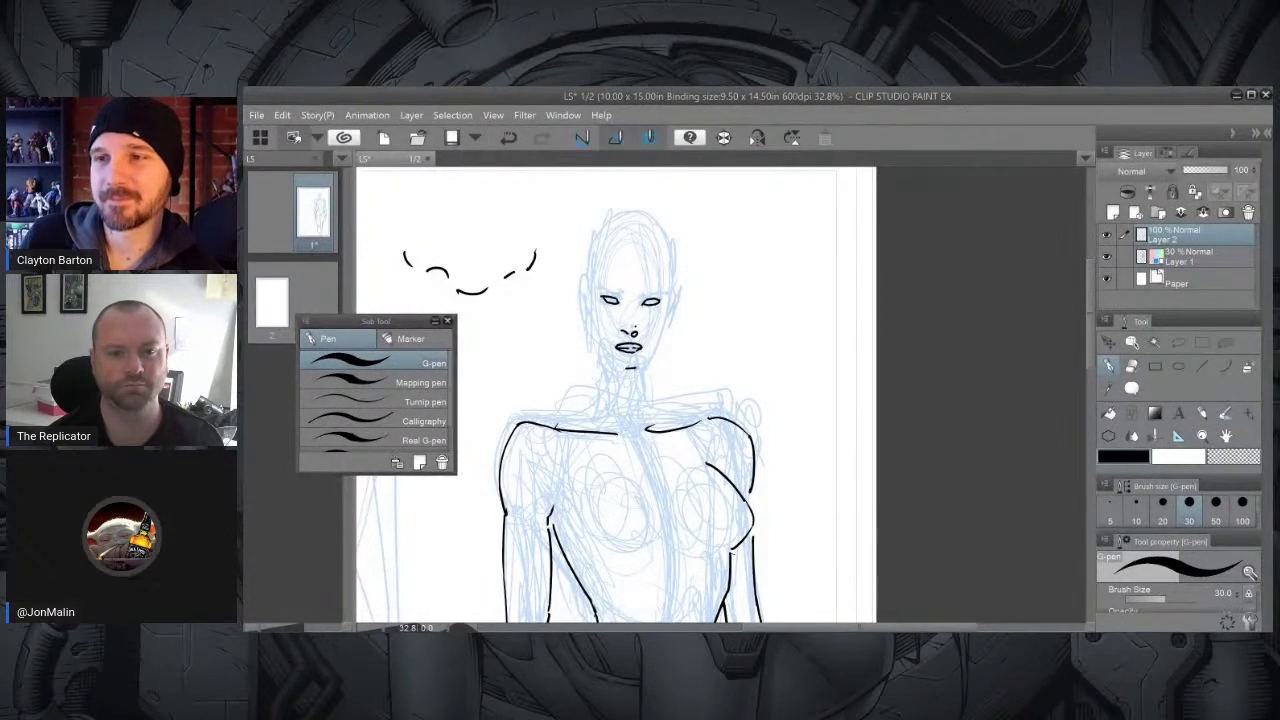
left_click_drag(638, 366, 658, 346)
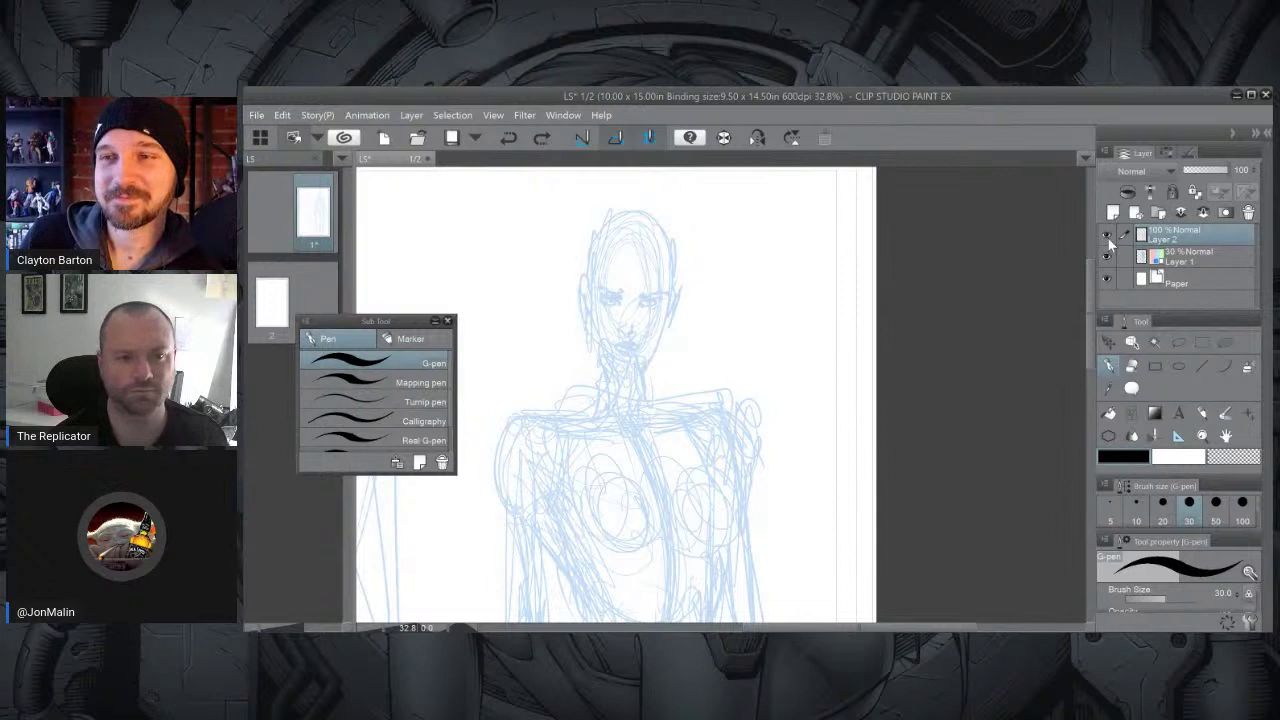
left_click(1107, 237)
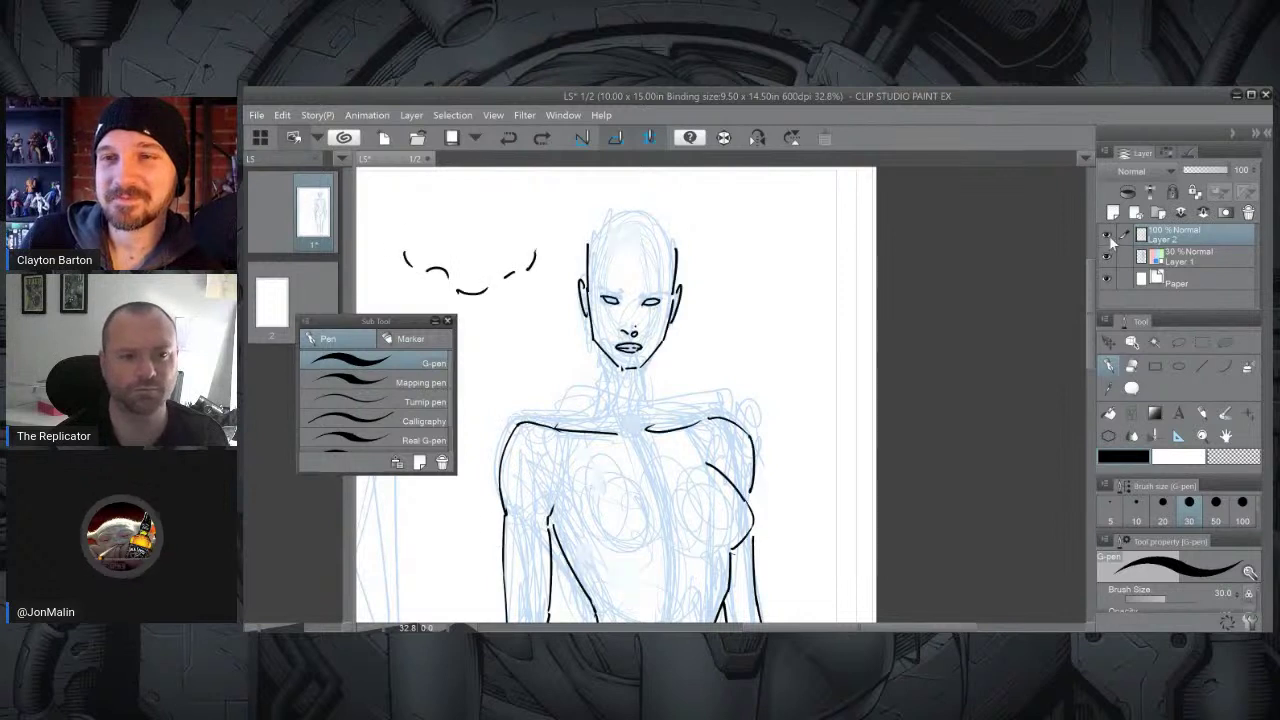
On Layer 1, sketch loose hair sweeping from the crown down the right side of the face.
left_click(1190, 257)
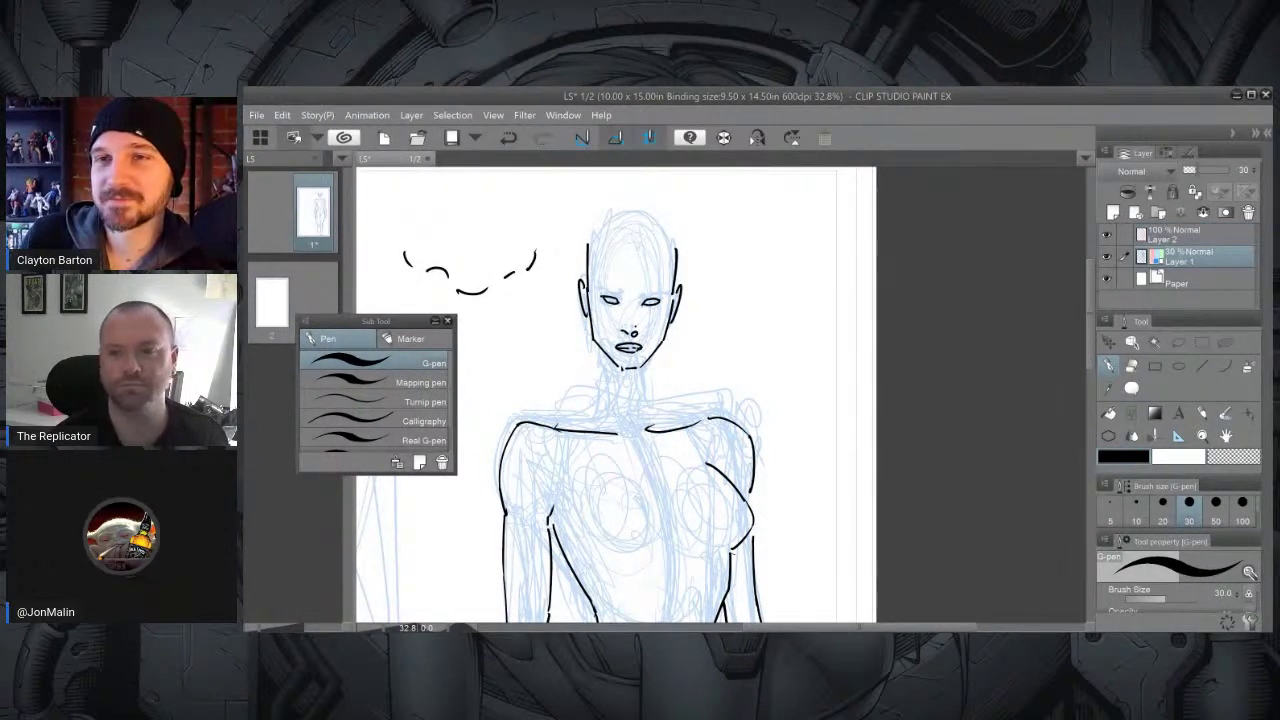
mouse_move(668, 232)
left_mouse_down()
mouse_move(708, 242)
mouse_move(682, 330)
left_mouse_up()
mouse_move(700, 272)
left_mouse_down()
mouse_move(670, 332)
mouse_move(682, 350)
mouse_move(660, 364)
mouse_move(678, 374)
left_mouse_up()
left_click_drag(698, 234, 716, 280)
left_click_drag(682, 214, 696, 228)
left_click_drag(642, 204, 694, 222)
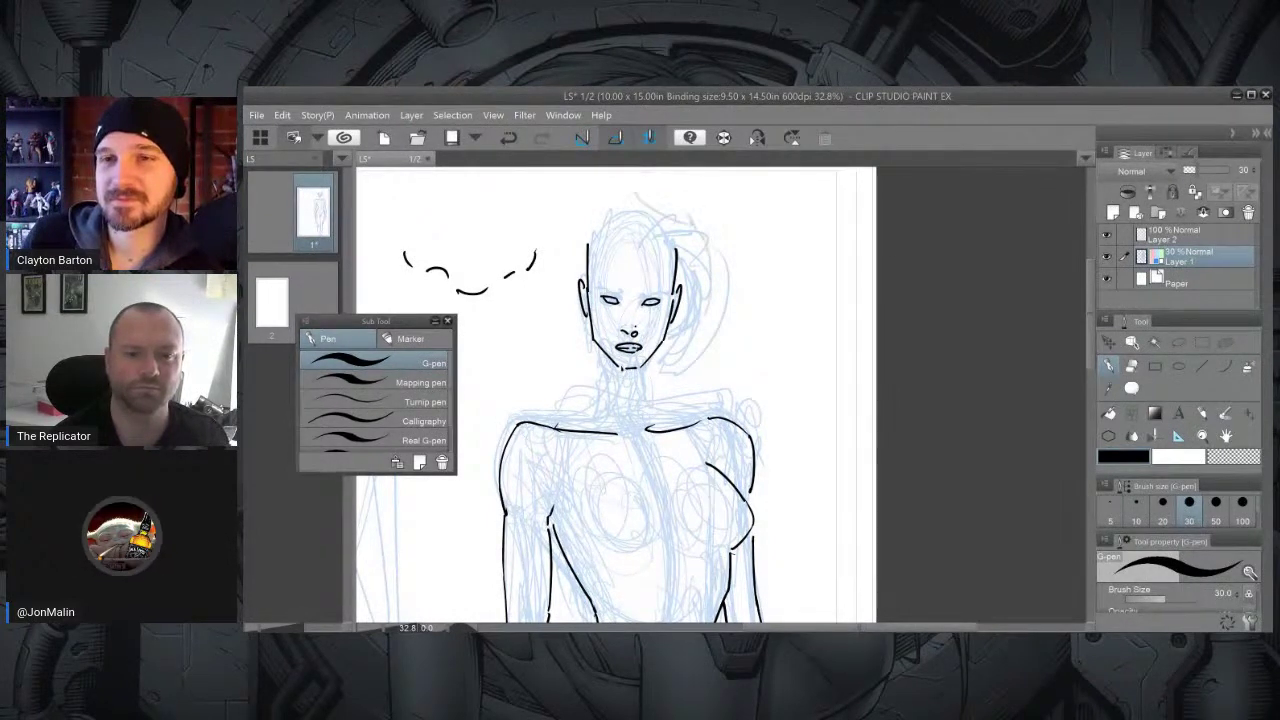
Sketch hair down the left side of the face and fill in the loose strands across the crown.
mouse_move(620, 194)
left_mouse_down()
mouse_move(566, 250)
mouse_move(562, 380)
left_mouse_up()
left_click_drag(606, 322, 582, 390)
mouse_move(602, 214)
left_mouse_down()
mouse_move(614, 254)
mouse_move(701, 247)
left_mouse_up()
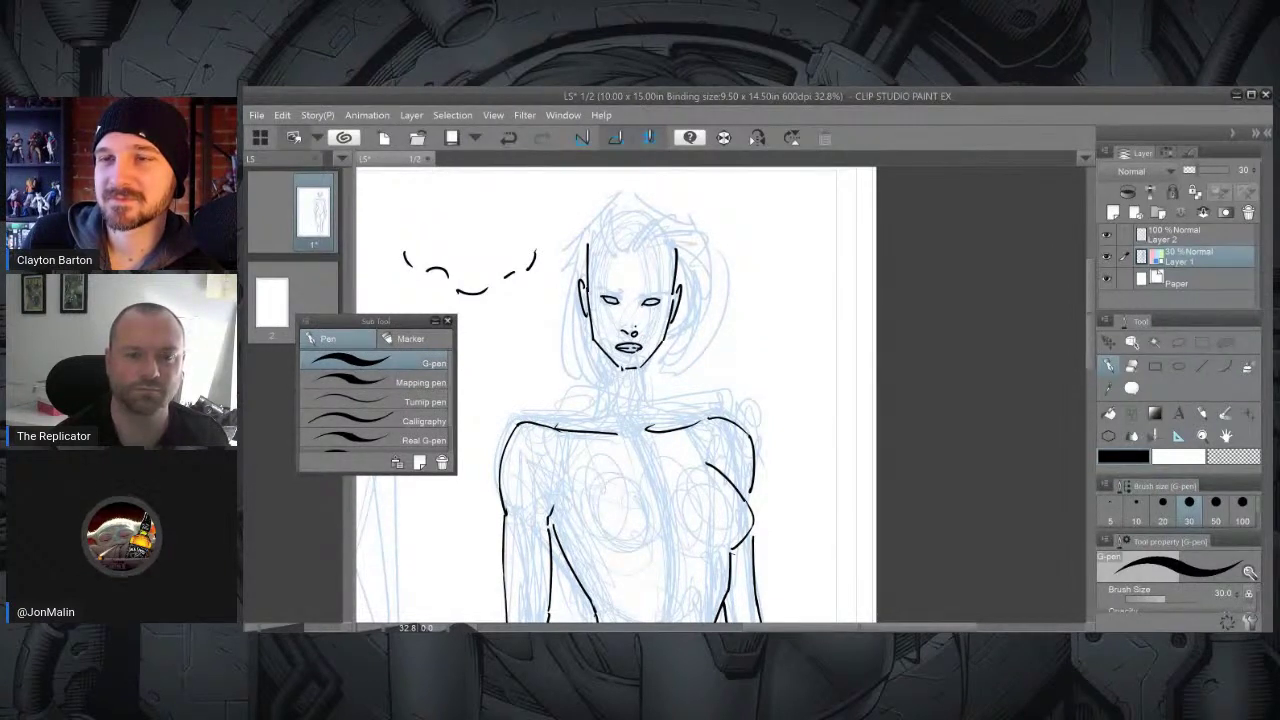
left_click_drag(568, 280, 572, 355)
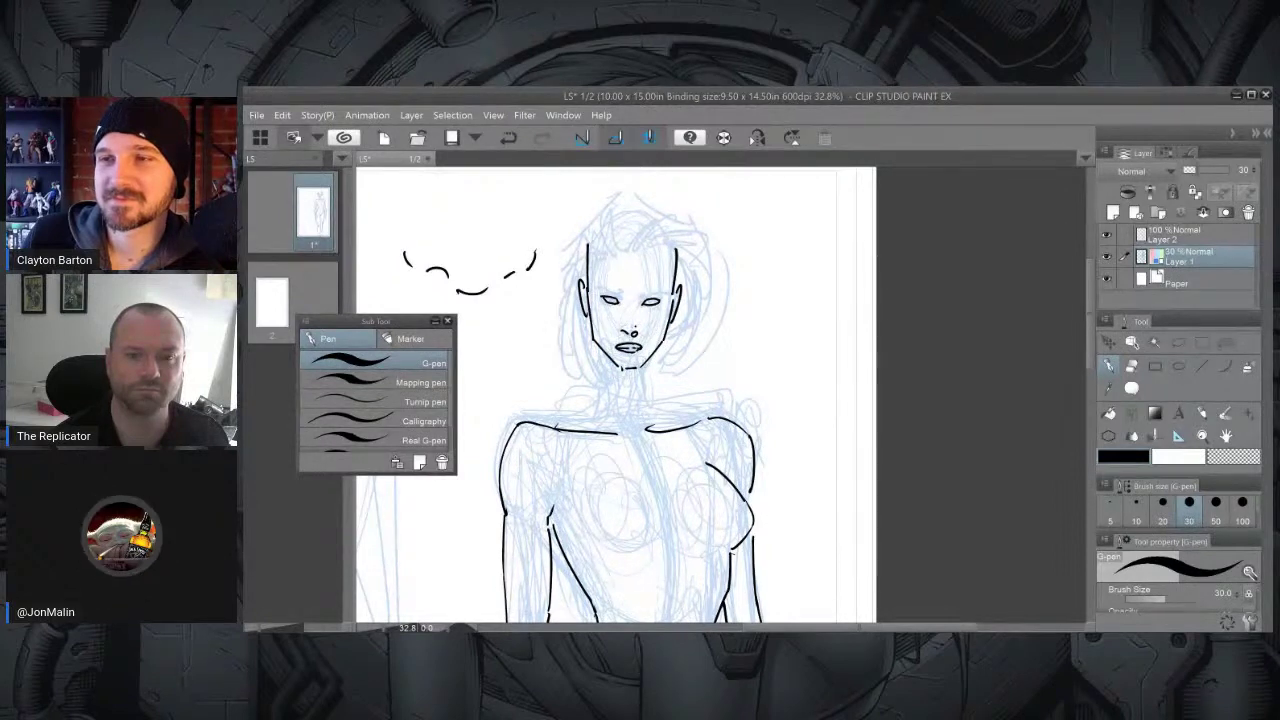
Ink the first curved hair strands above the forehead and at the left hairline on Layer 2.
left_click(1172, 236)
mouse_move(630, 252)
left_mouse_down()
mouse_move(642, 222)
mouse_move(681, 214)
left_mouse_up()
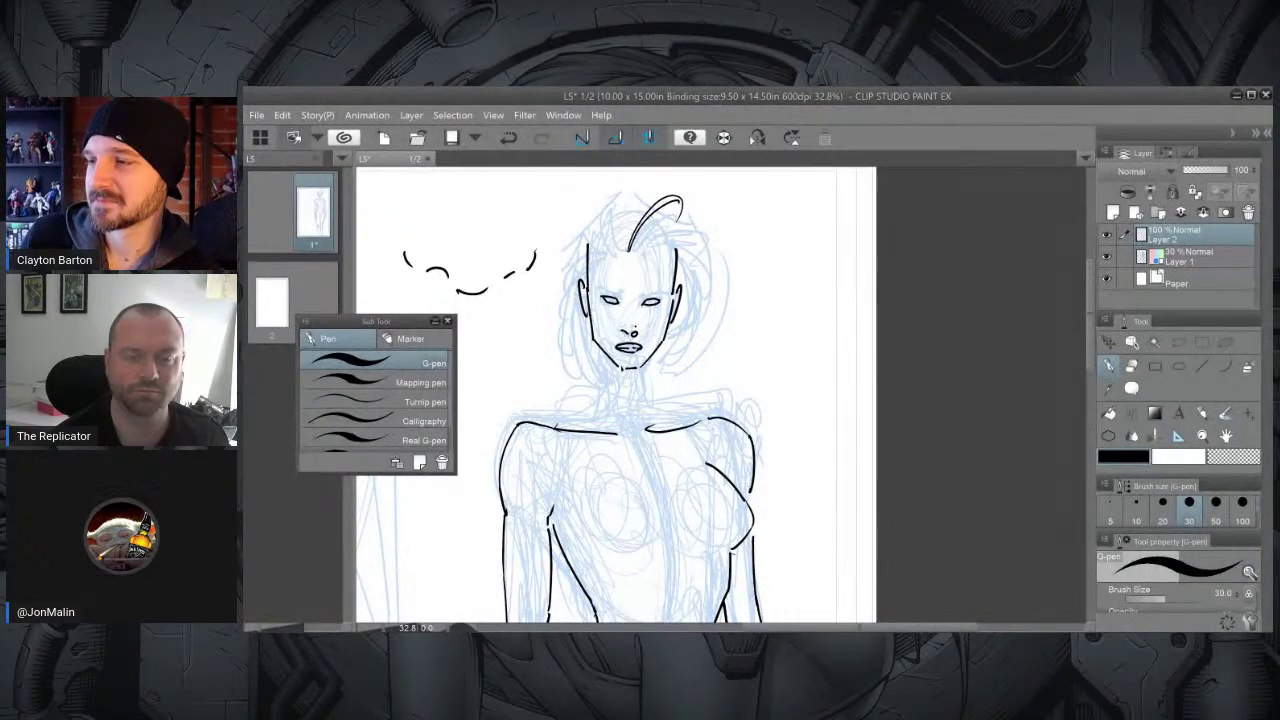
mouse_move(606, 252)
left_mouse_down()
mouse_move(598, 228)
mouse_move(569, 258)
mouse_move(618, 194)
mouse_move(686, 228)
mouse_move(720, 300)
mouse_move(680, 372)
mouse_move(547, 320)
left_mouse_up()
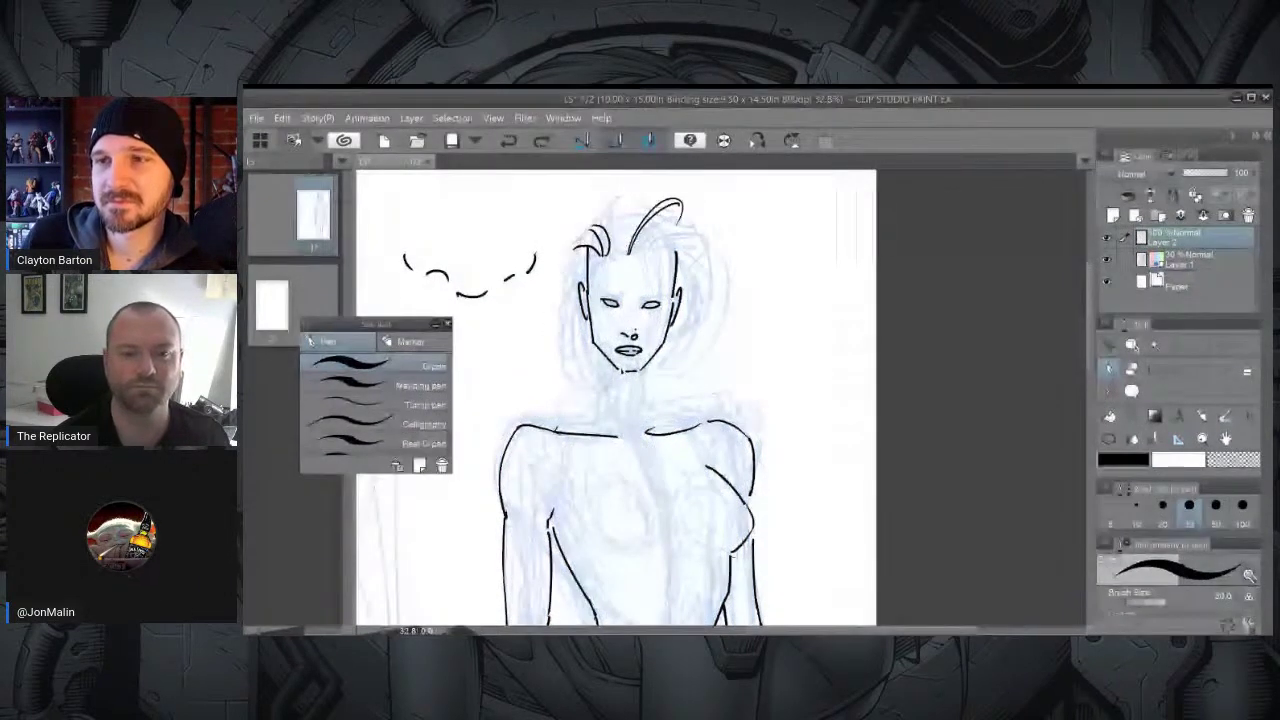
Erase the small curved marks between the two figures' heads.
scroll(630, 400, "down", 3)
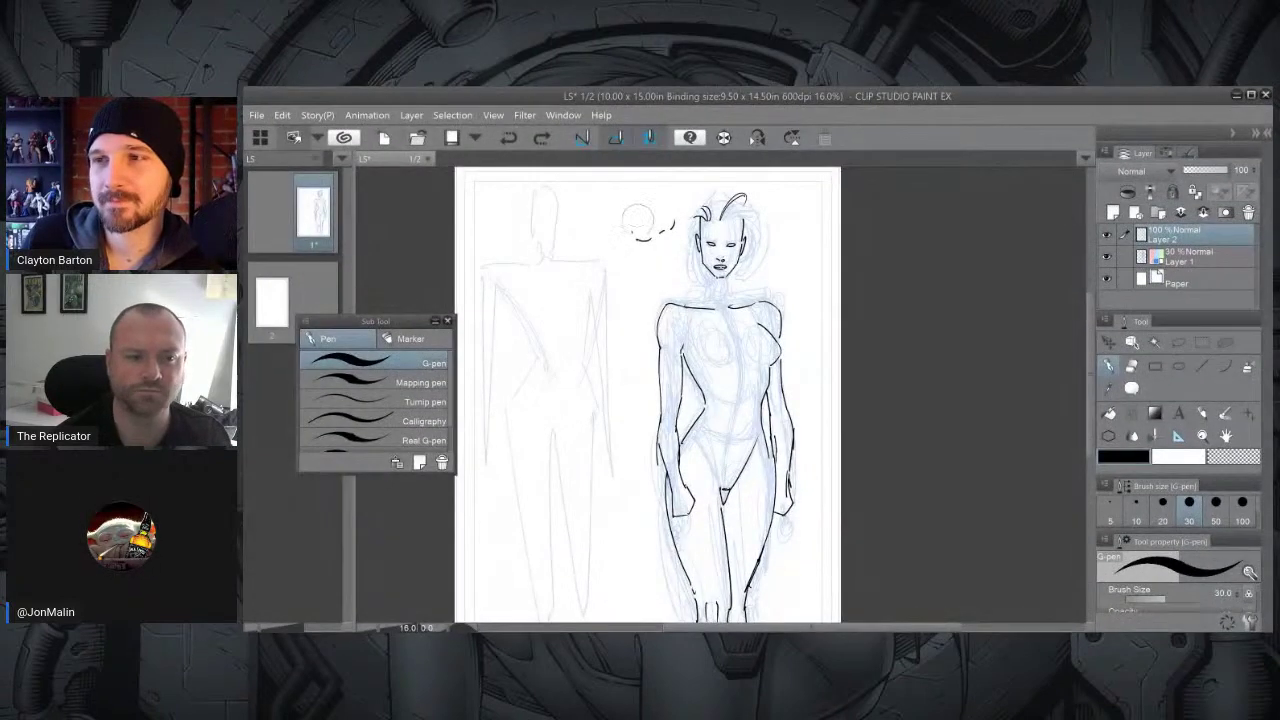
left_click_drag(638, 220, 646, 240)
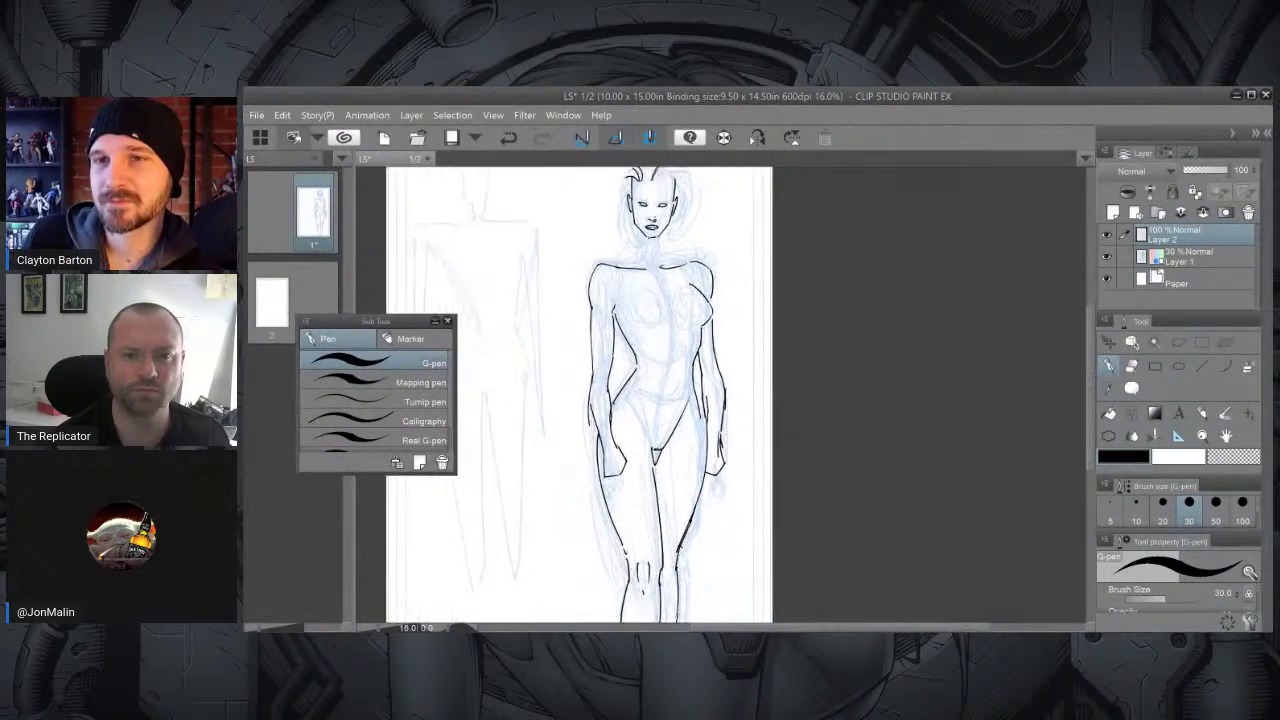
scroll(632, 397, "down", 2)
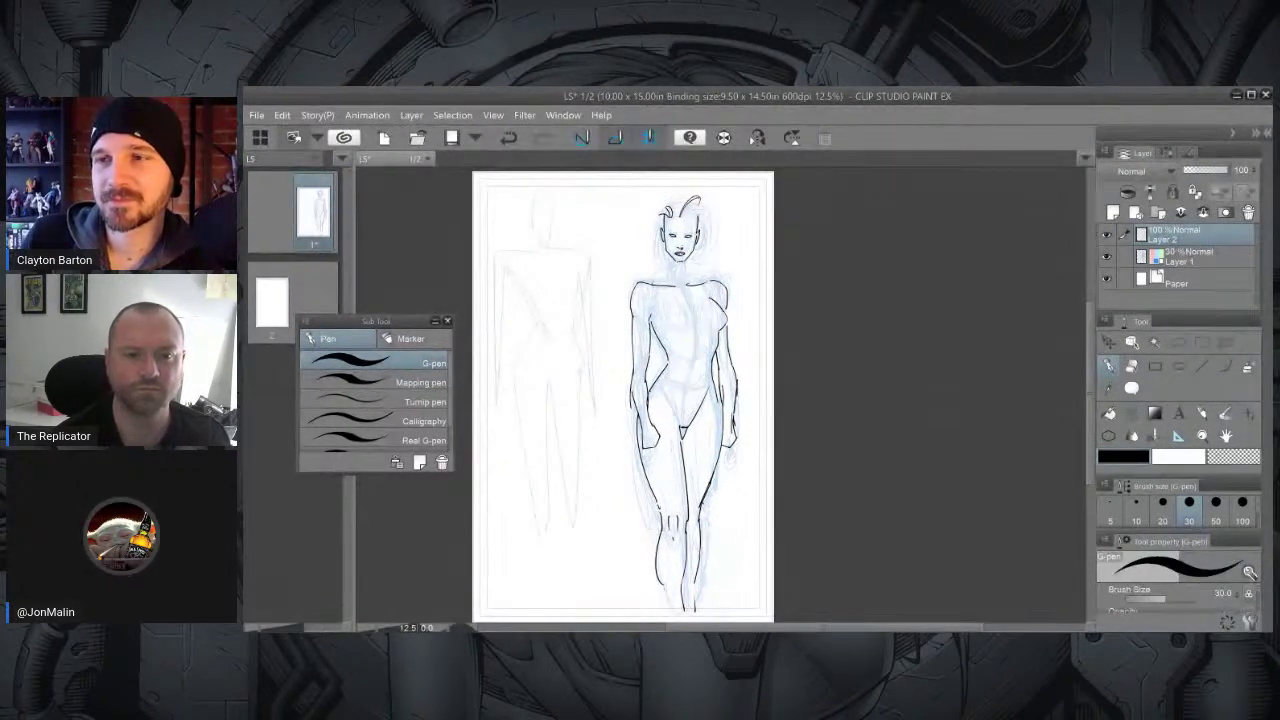
Ink the neck lines and the curved breast contour on the second figure, undoing unwanted strokes.
key("ctrl+z")
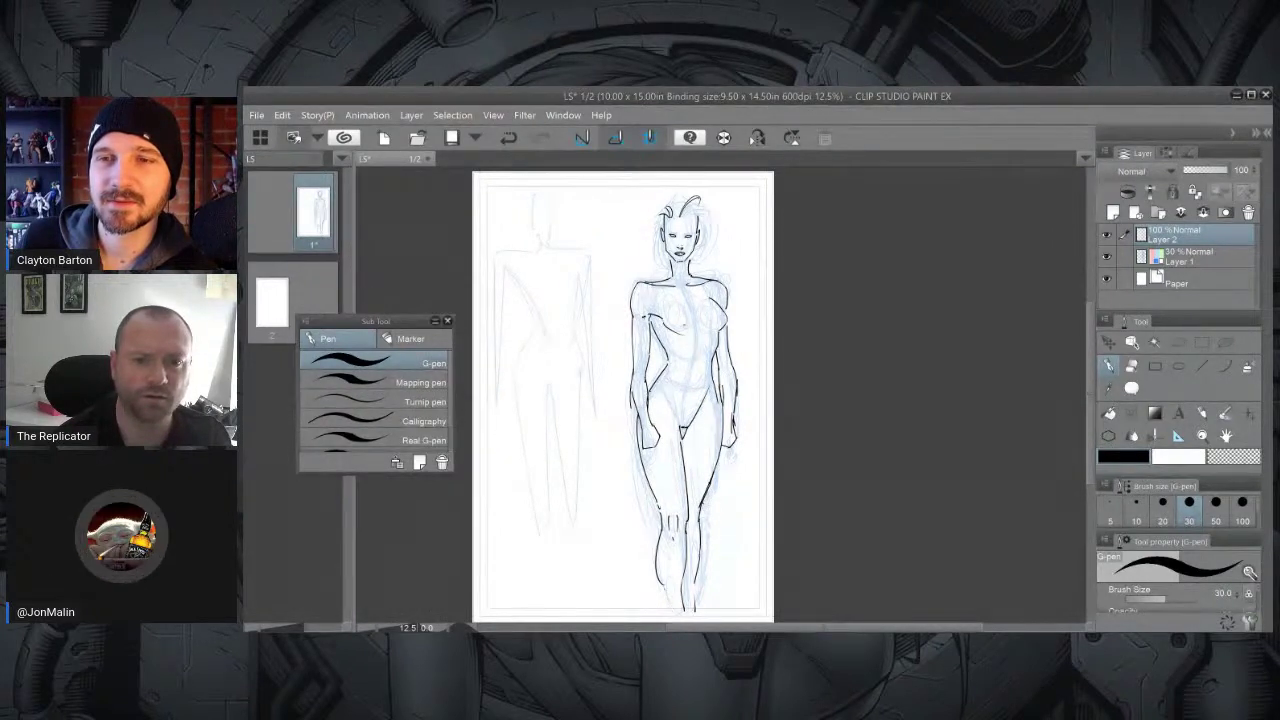
left_click_drag(662, 325, 691, 339)
key("ctrl+z")
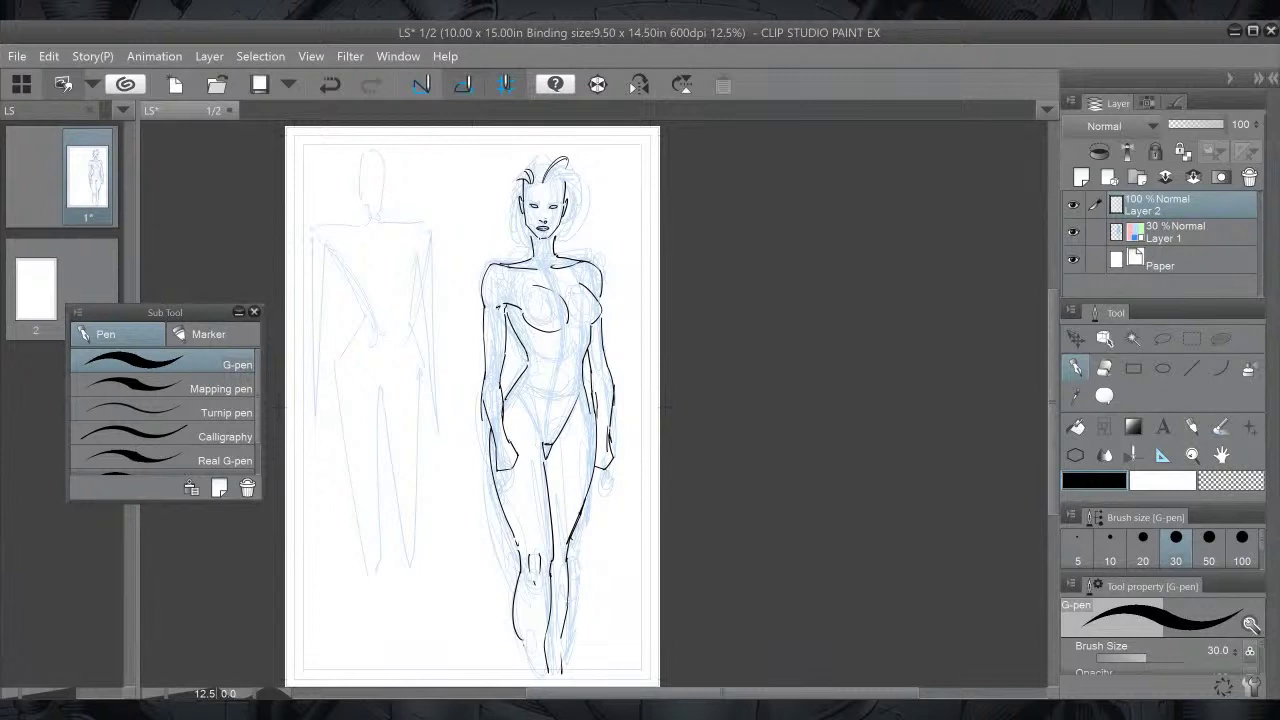
mouse_move(553, 246)
left_mouse_down()
mouse_move(550, 270)
mouse_move(538, 269)
left_mouse_up()
Lasso the inked head on Layer 2, move it slightly down toward the neck, and deselect it.
left_click(1161, 338)
mouse_move(568, 137)
left_mouse_down()
mouse_move(510, 198)
mouse_move(545, 242)
mouse_move(615, 160)
left_mouse_up()
left_click(600, 281)
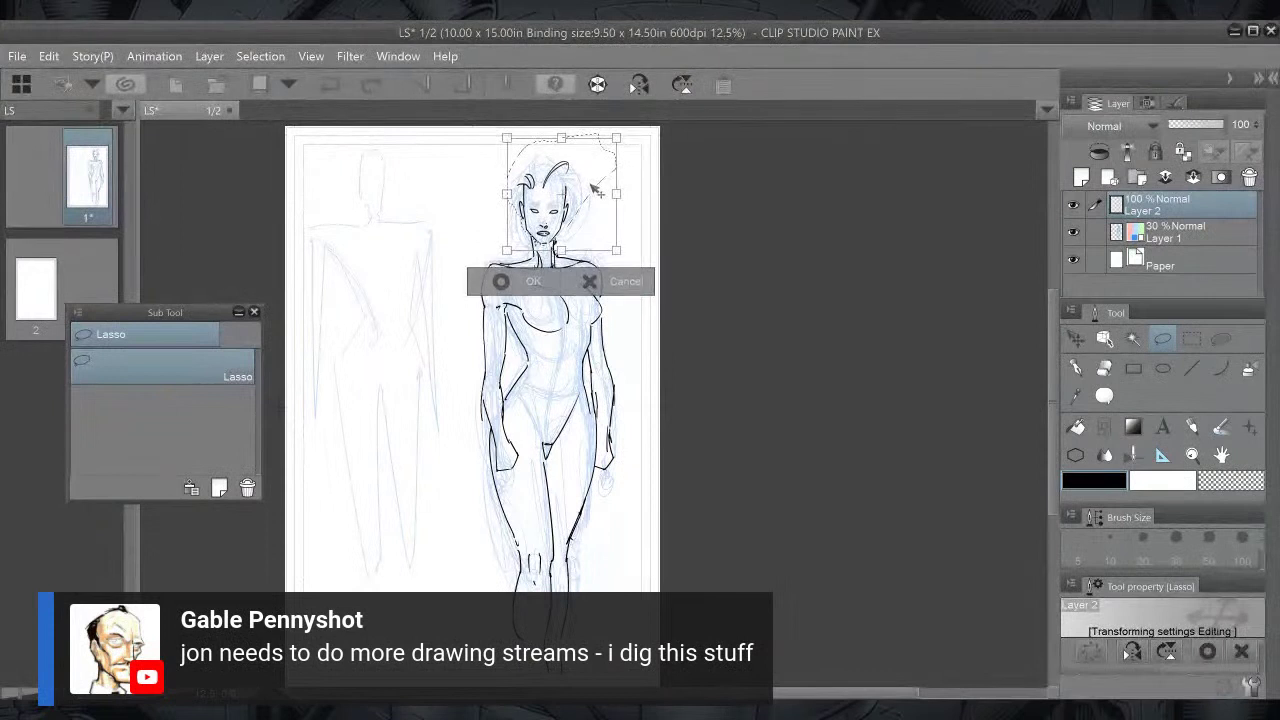
left_click(502, 281)
left_click(410, 283)
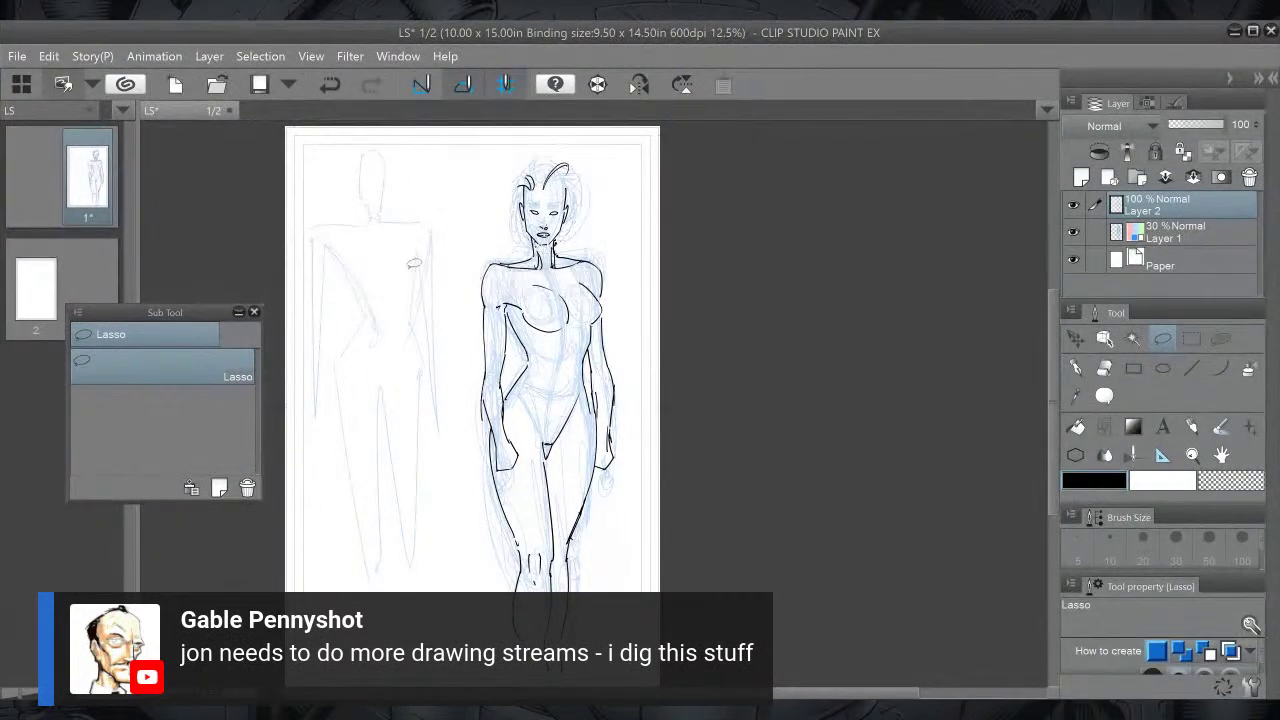
Hide the Layer 1 sketch and draw a ground line with jagged, spiky shapes on both sides of the legs with the G-pen.
key("p")
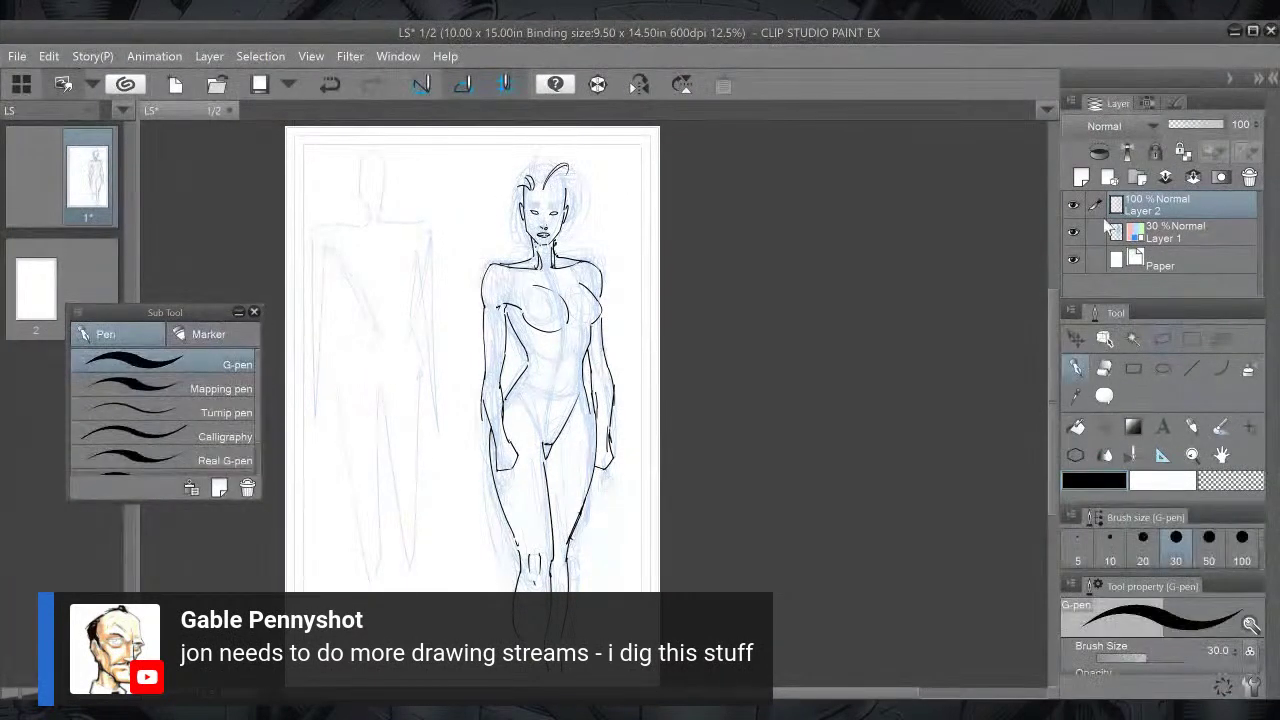
left_click(1073, 231)
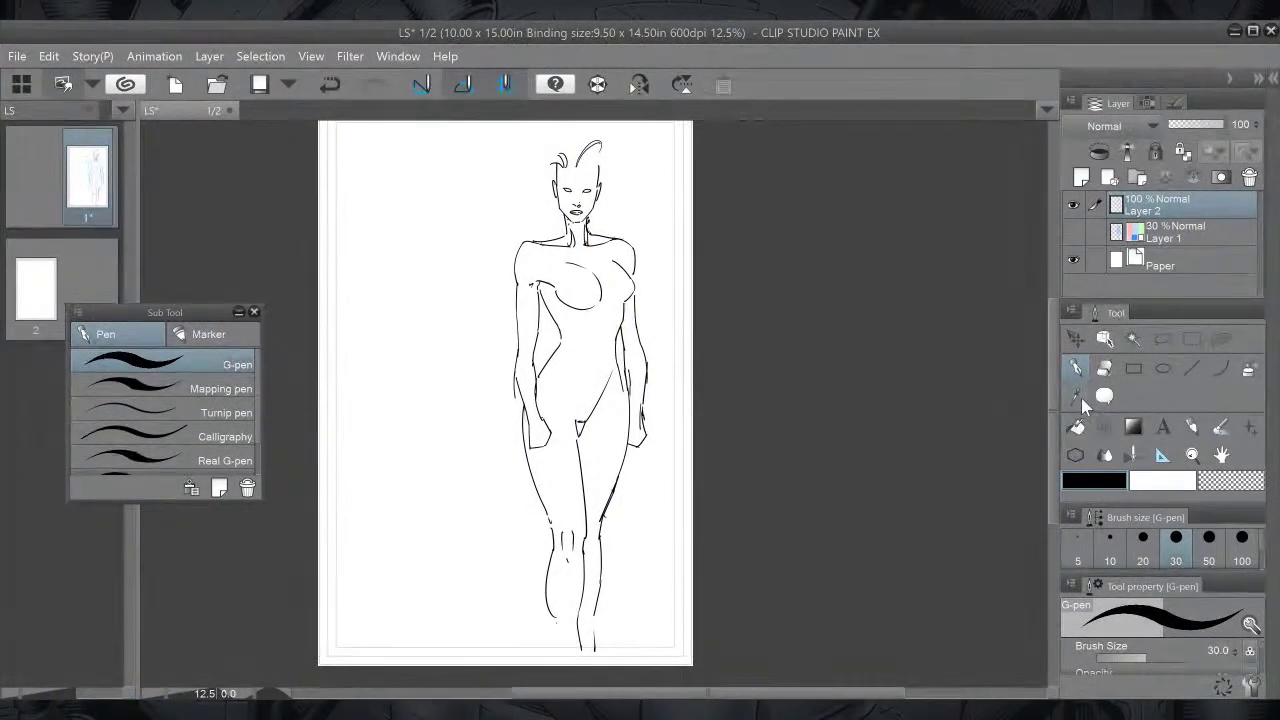
left_click_drag(362, 567, 682, 576)
mouse_move(332, 505)
left_mouse_down()
mouse_move(362, 492)
mouse_move(402, 398)
mouse_move(409, 480)
mouse_move(450, 462)
mouse_move(411, 517)
mouse_move(460, 575)
left_mouse_up()
mouse_move(646, 570)
left_mouse_down()
mouse_move(640, 516)
mouse_move(658, 536)
mouse_move(686, 526)
left_mouse_up()
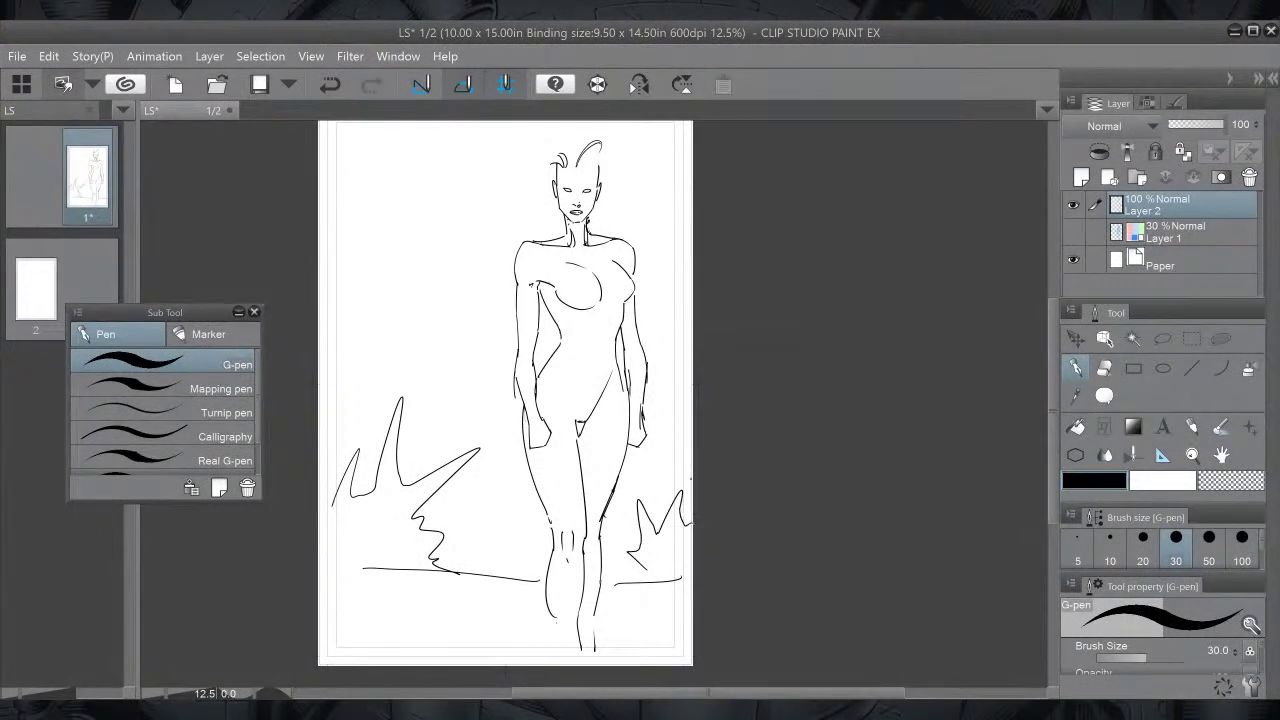
Show the Layer 1 sketch again and ink the outline of the chin-length hair around the face on Layer 2.
left_click_drag(691, 479, 651, 561)
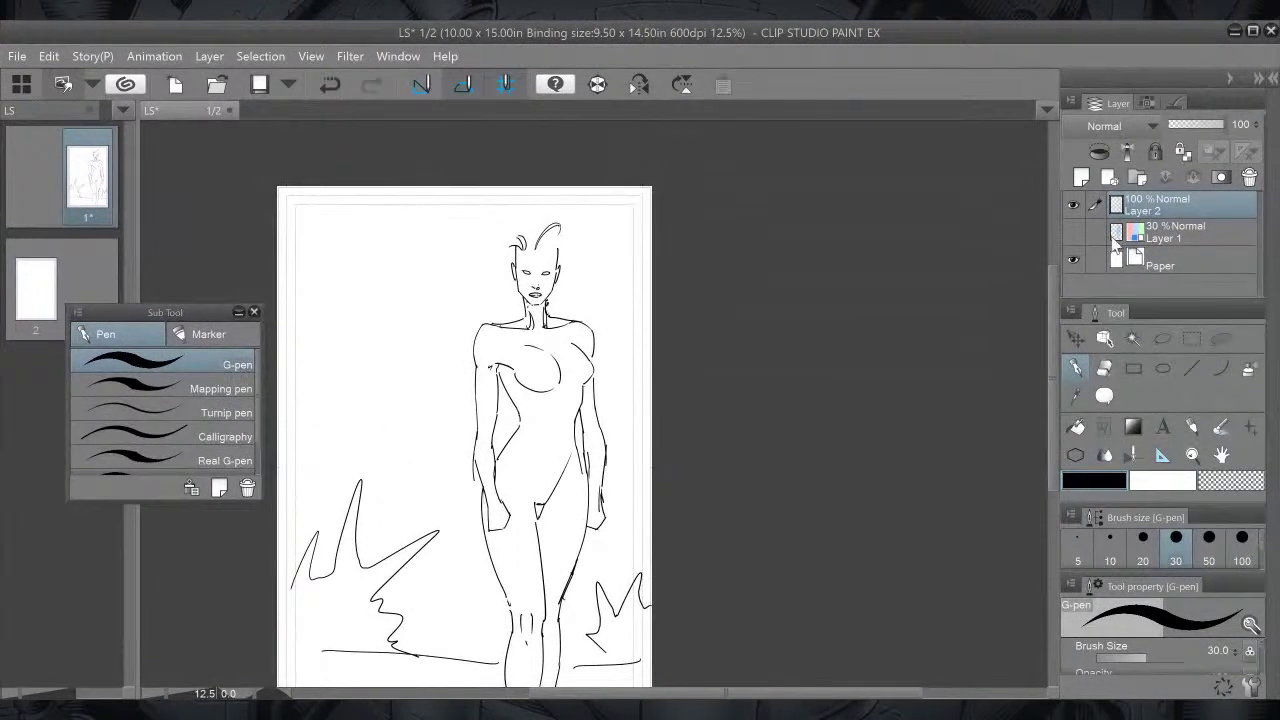
left_click(1073, 231)
mouse_move(525, 222)
left_mouse_down()
mouse_move(500, 286)
mouse_move(512, 310)
left_mouse_up()
mouse_move(509, 262)
left_mouse_down()
mouse_move(523, 308)
mouse_move(560, 234)
mouse_move(574, 272)
left_mouse_up()
left_click_drag(532, 216, 553, 226)
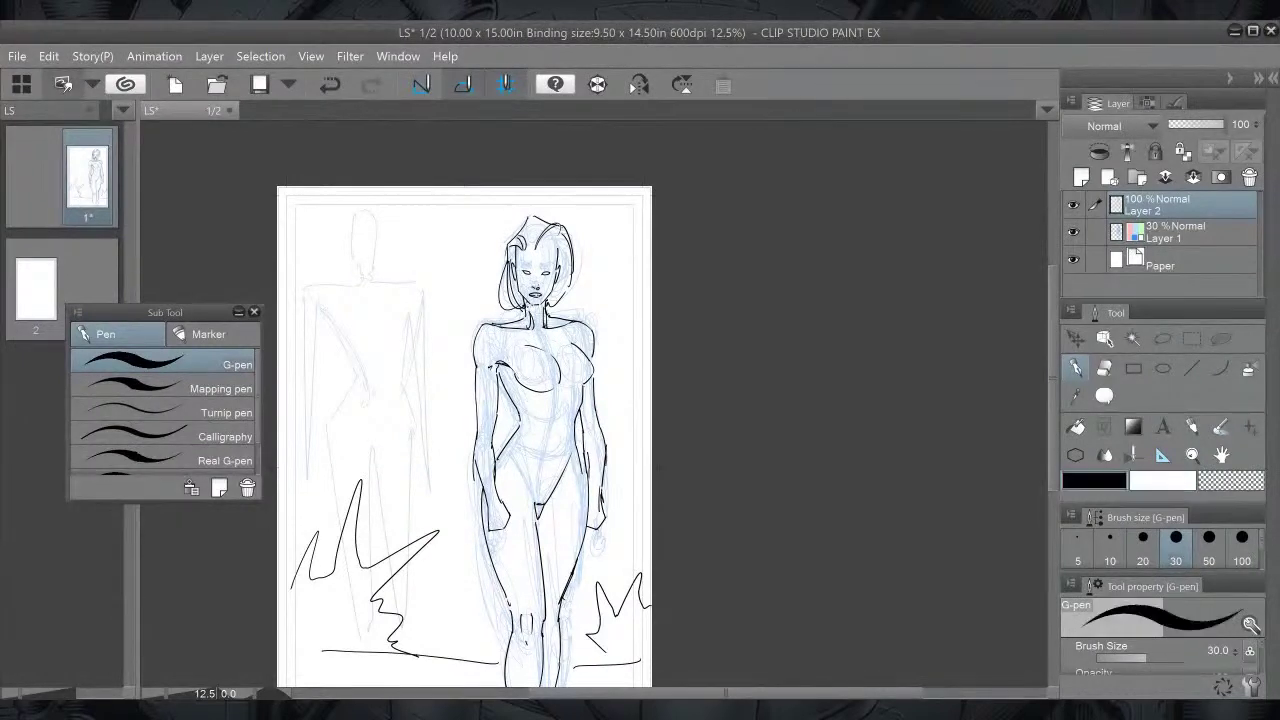
Ink strands inside the hair with the G-pen, alternating between black and white to clean up the lines.
key("x")
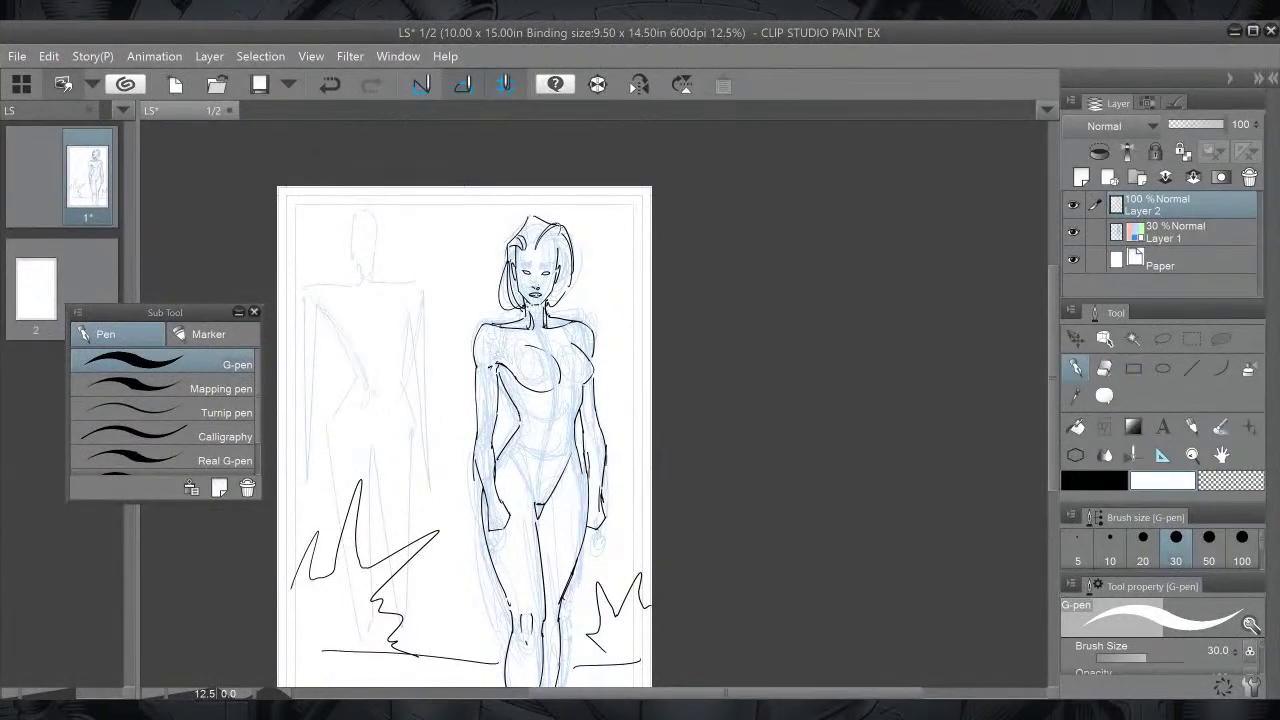
key("x")
key("x")
key("x")
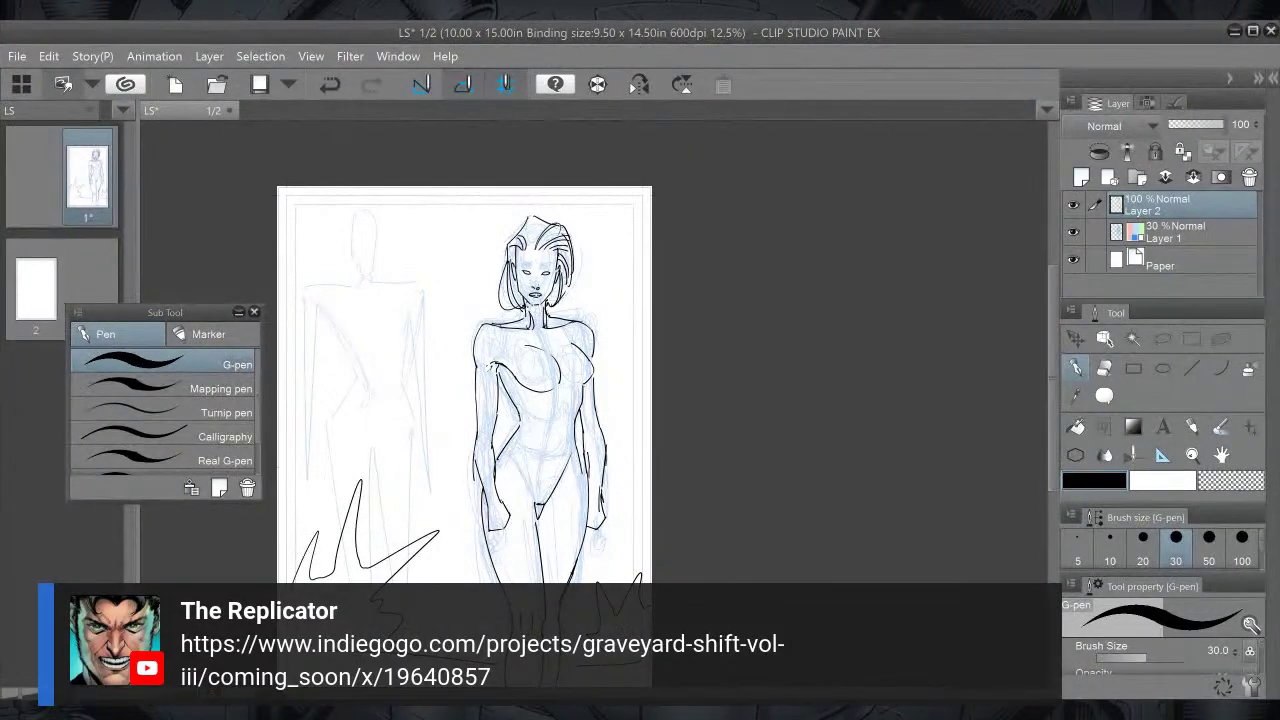
key("x")
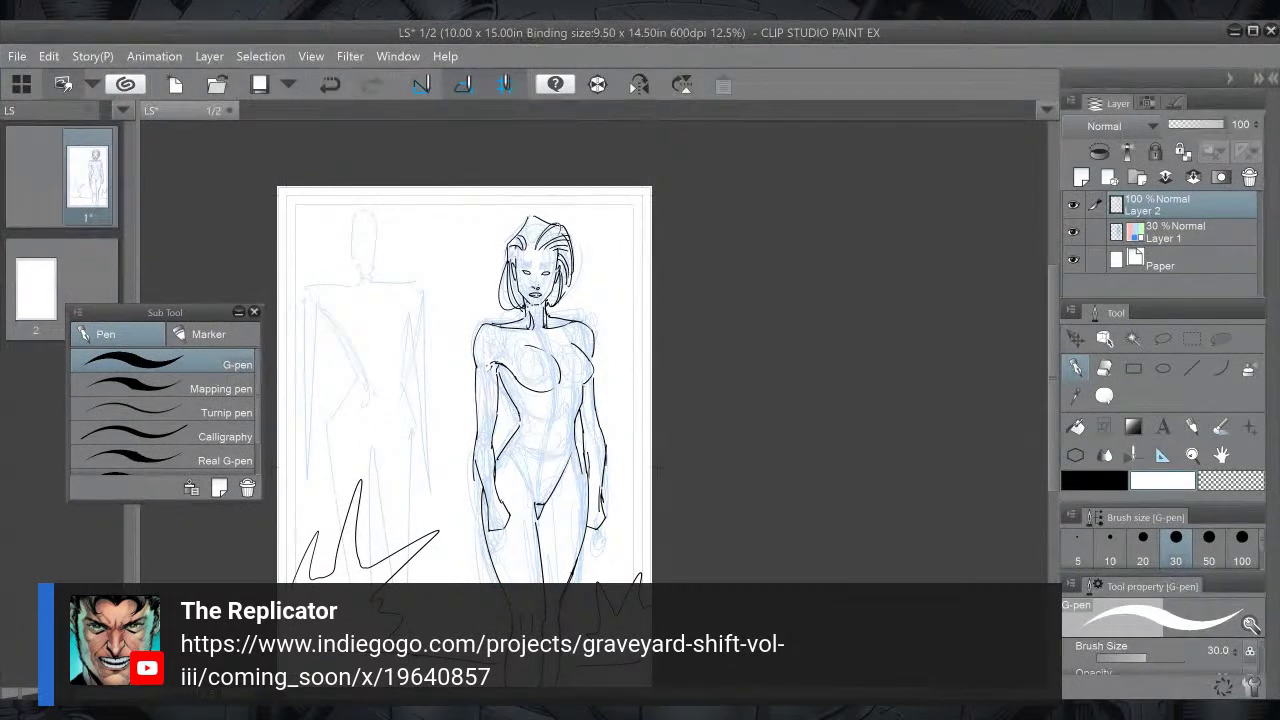
Complete the lower contour of the figure's second breast in black, using white for corrections.
key("x")
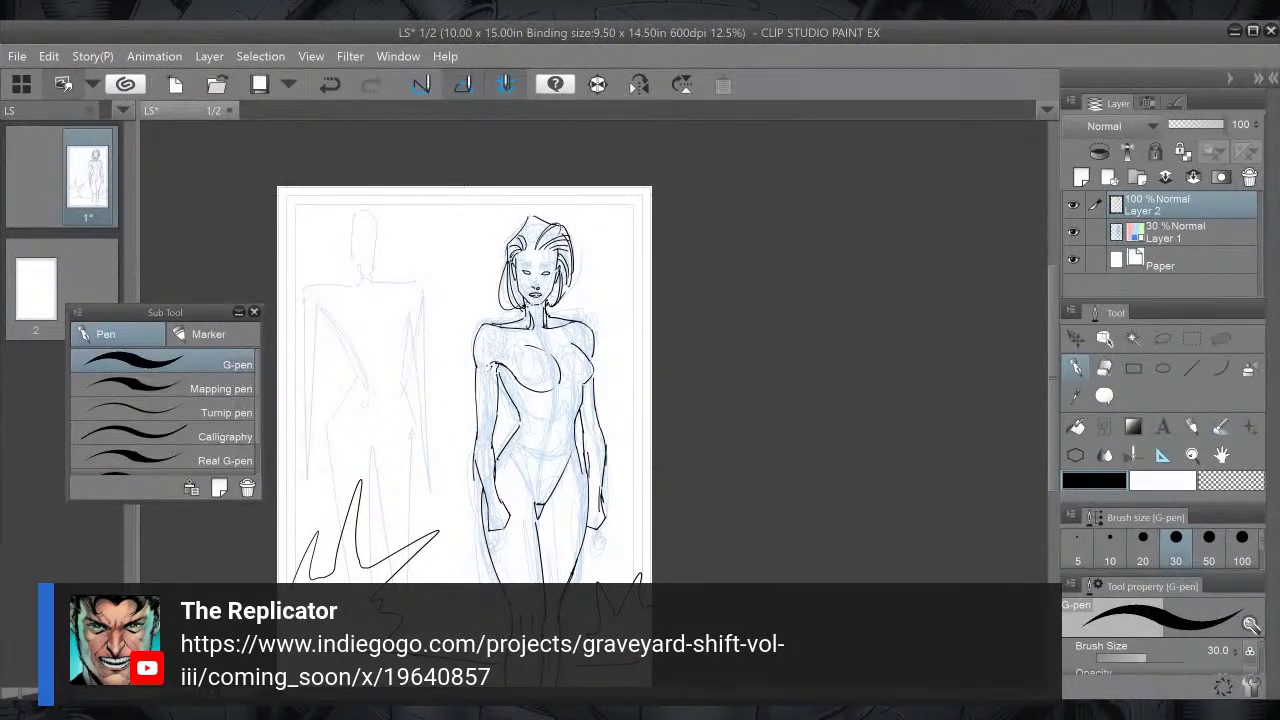
key("x")
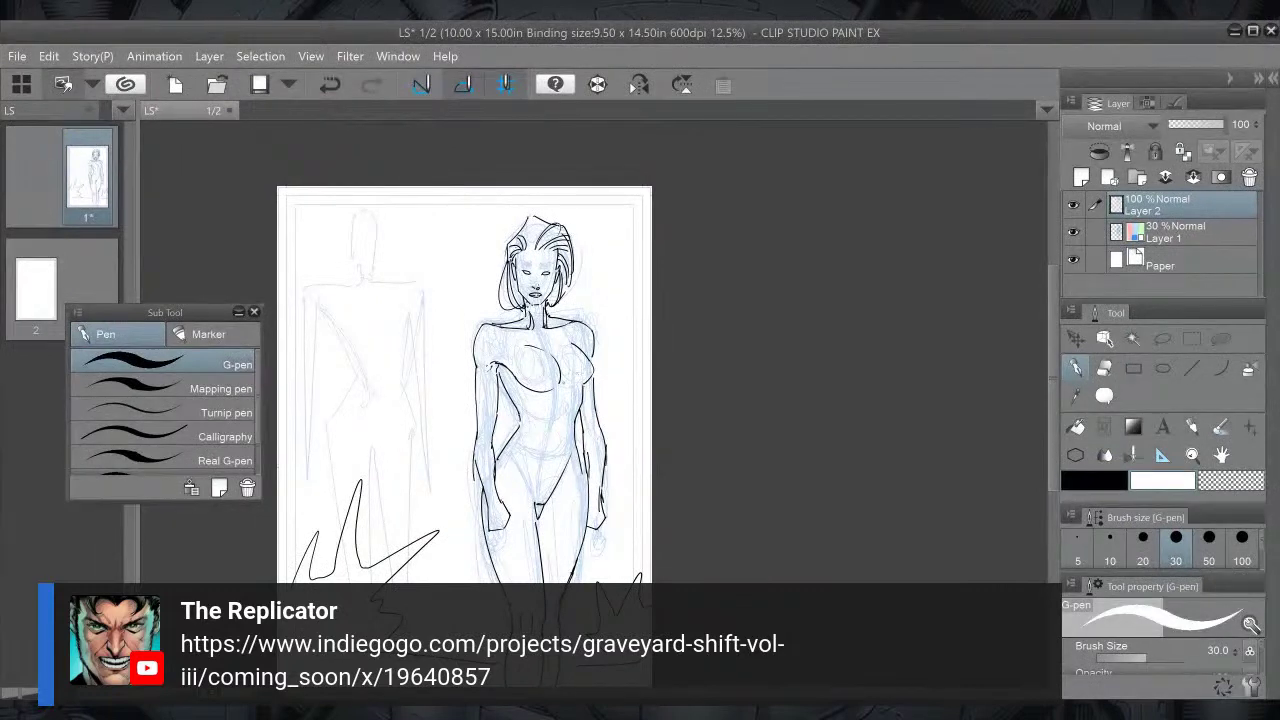
key("x")
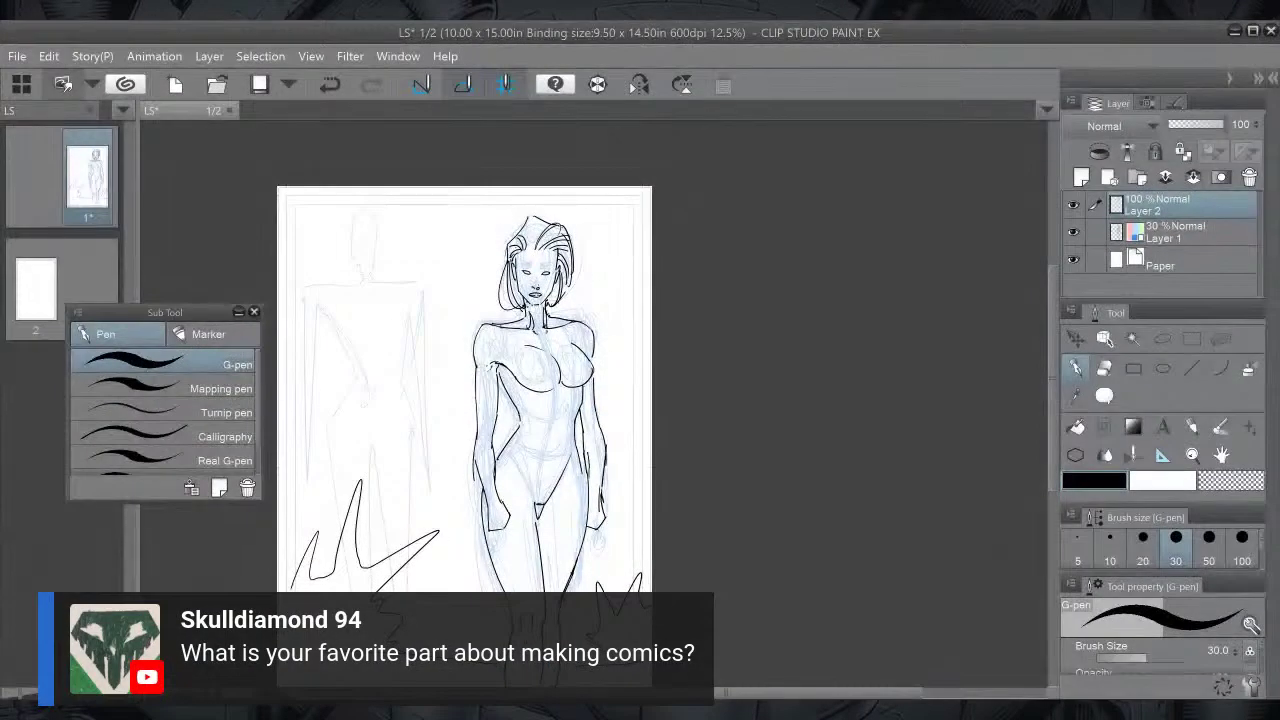
left_click_drag(464, 420, 472, 362)
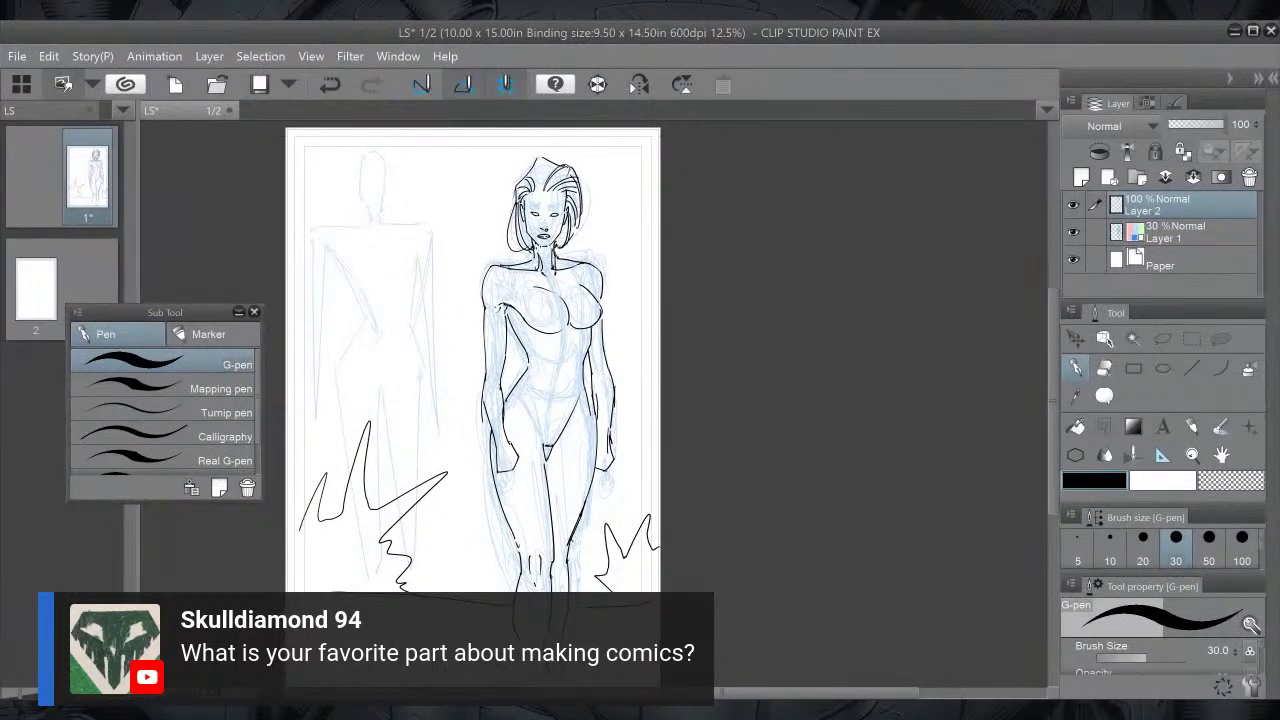
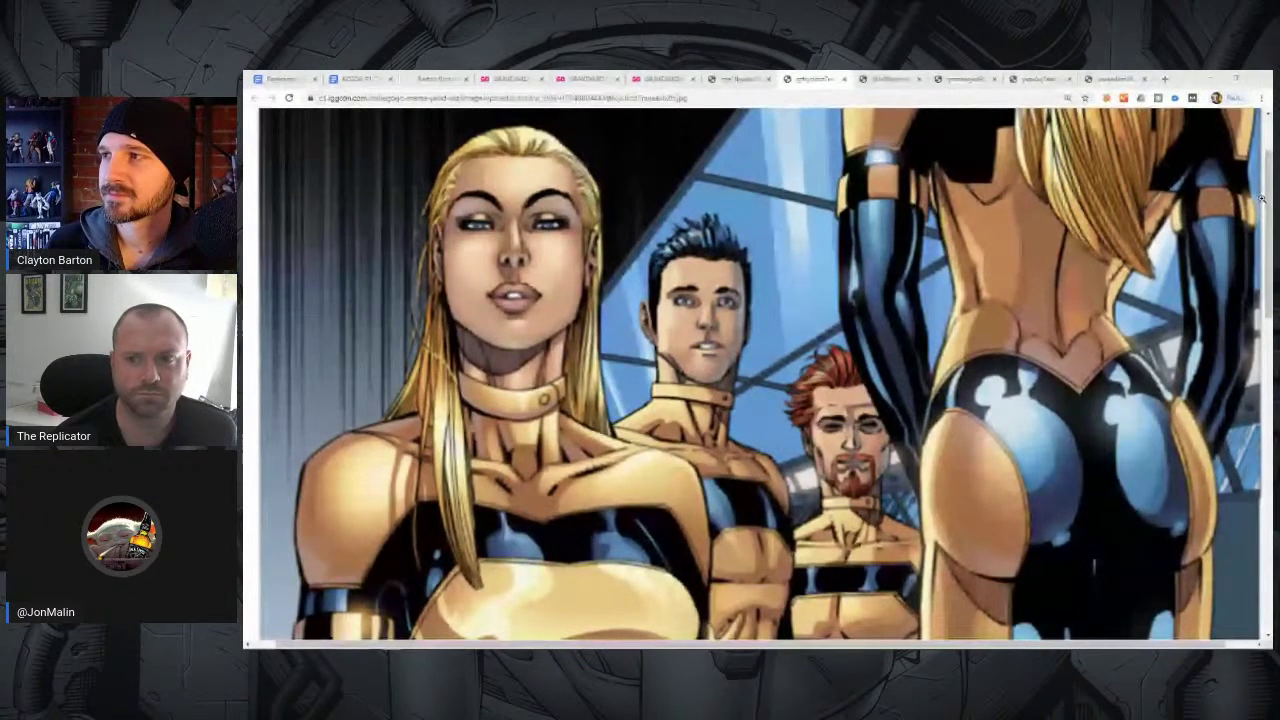
Switch to the browser and examine the open comic artwork images, from the blonde heroine page to the werewolf cover.
left_click_drag(1269, 198, 1269, 200)
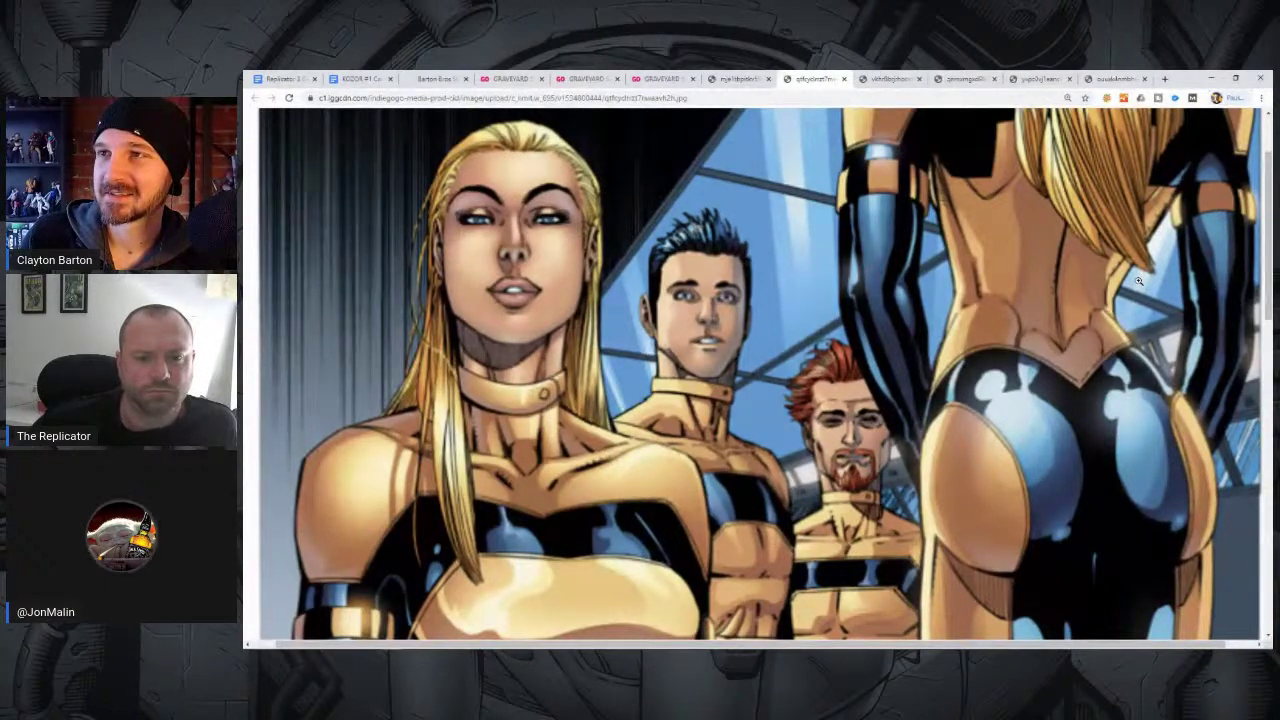
left_click(738, 78)
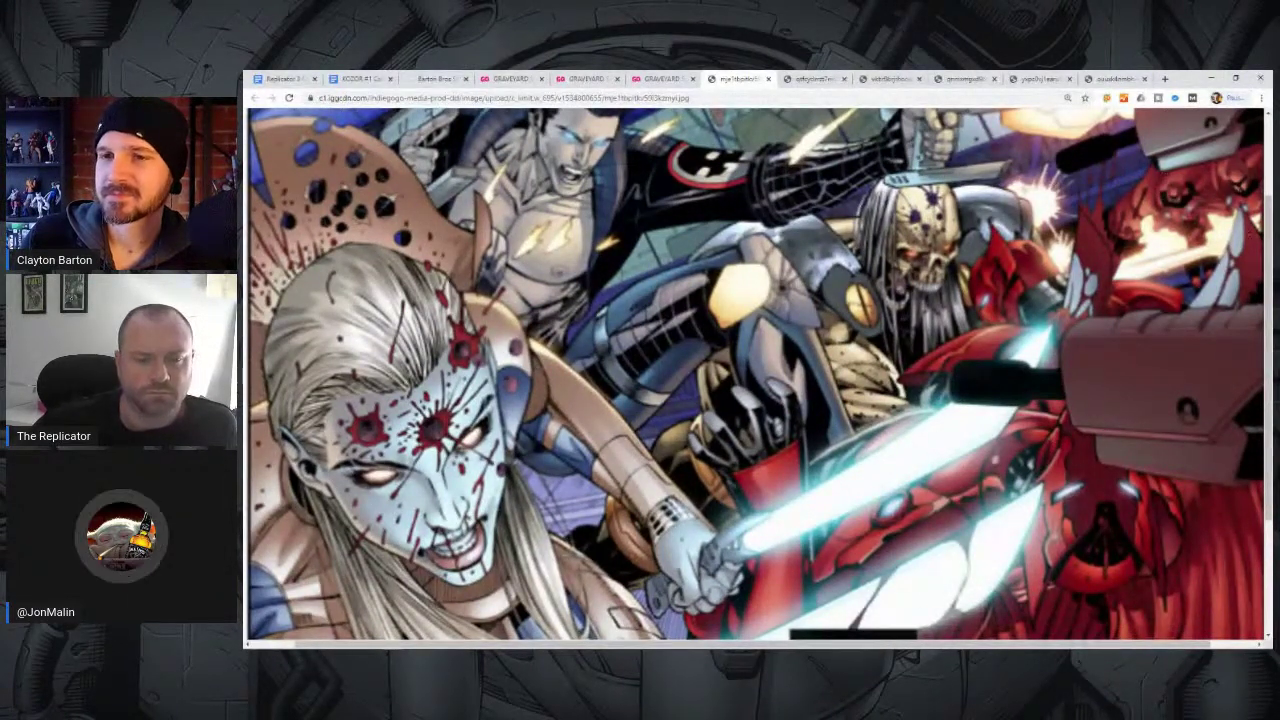
left_click_drag(1268, 256, 1269, 251)
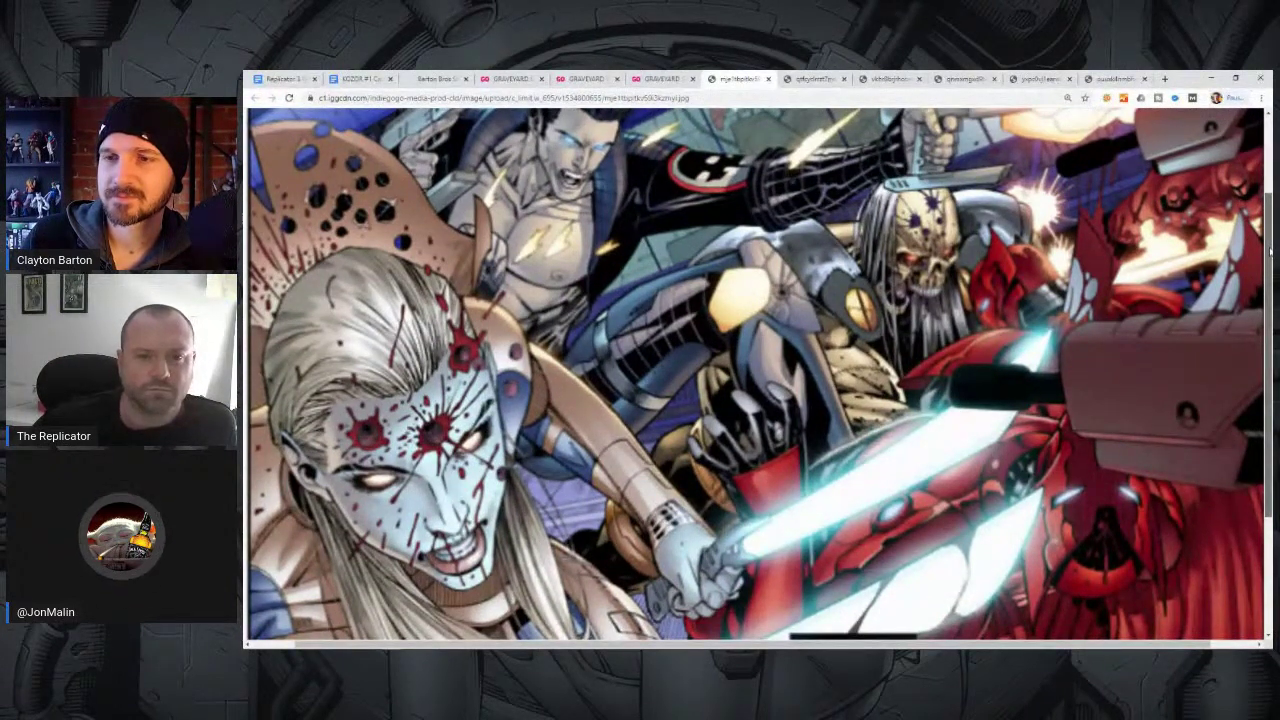
left_click_drag(1269, 251, 1269, 253)
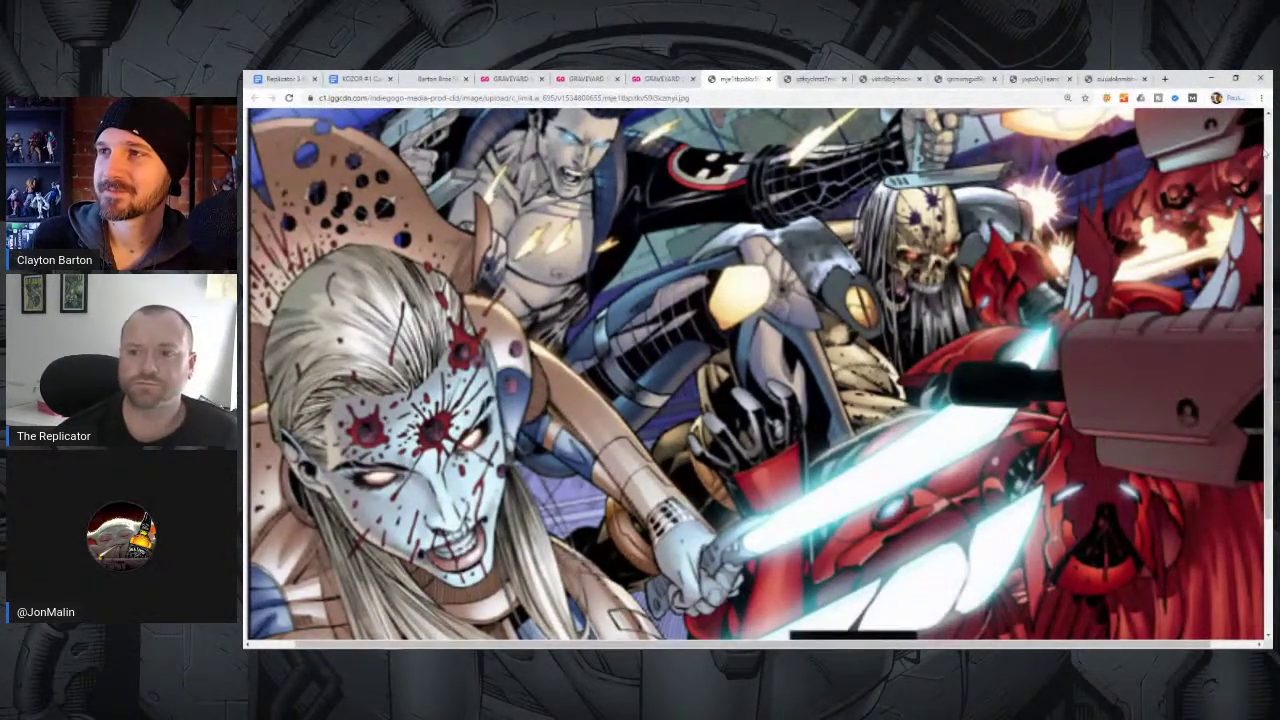
left_click(897, 79)
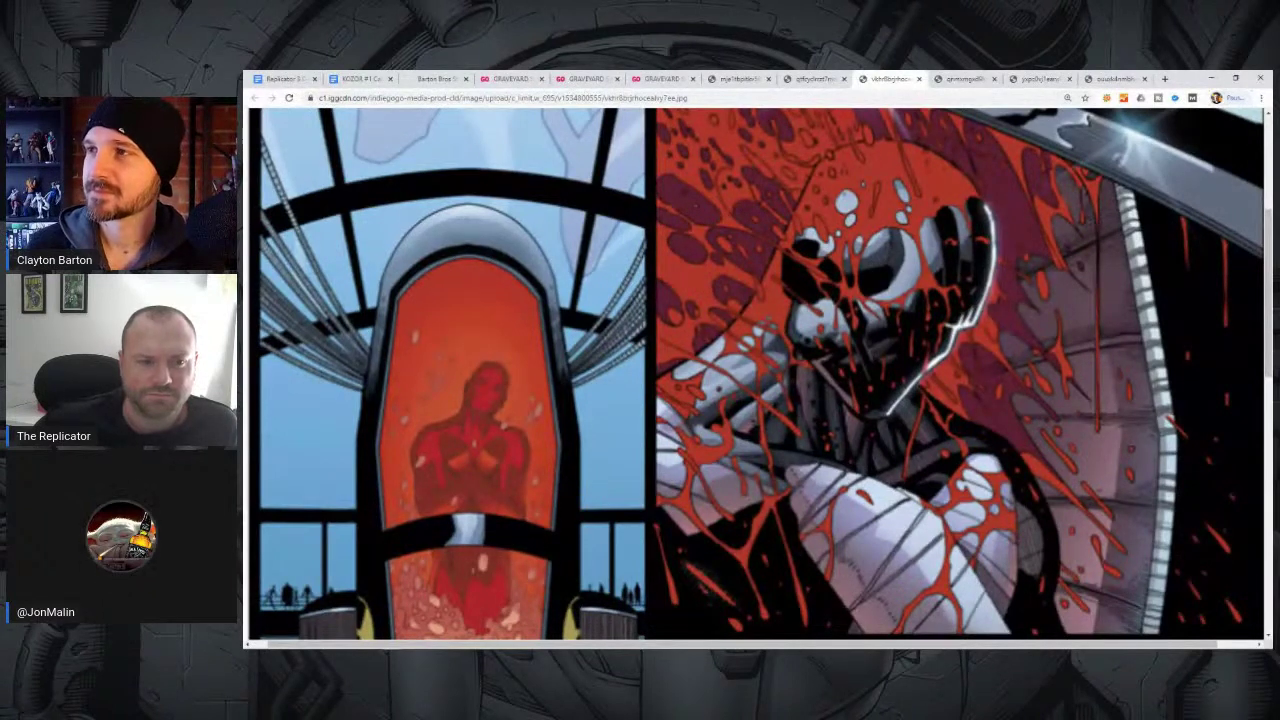
left_click(961, 80)
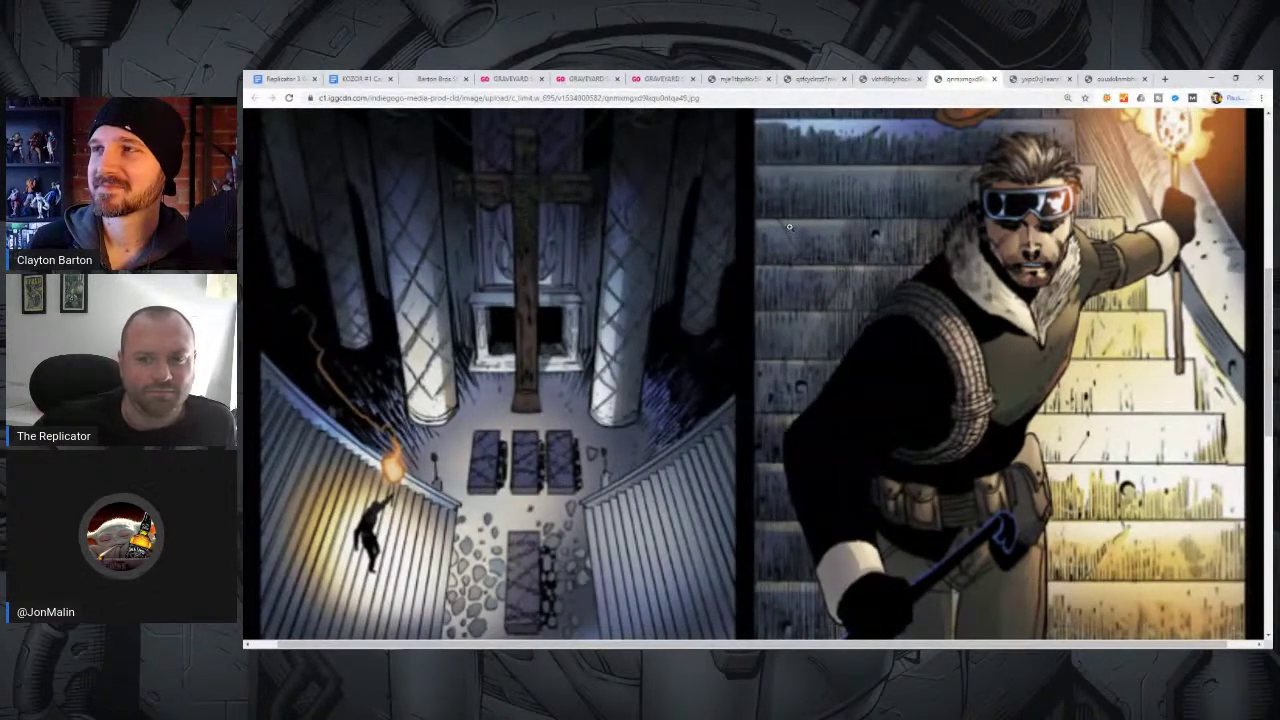
left_click(1105, 82)
left_click(1032, 80)
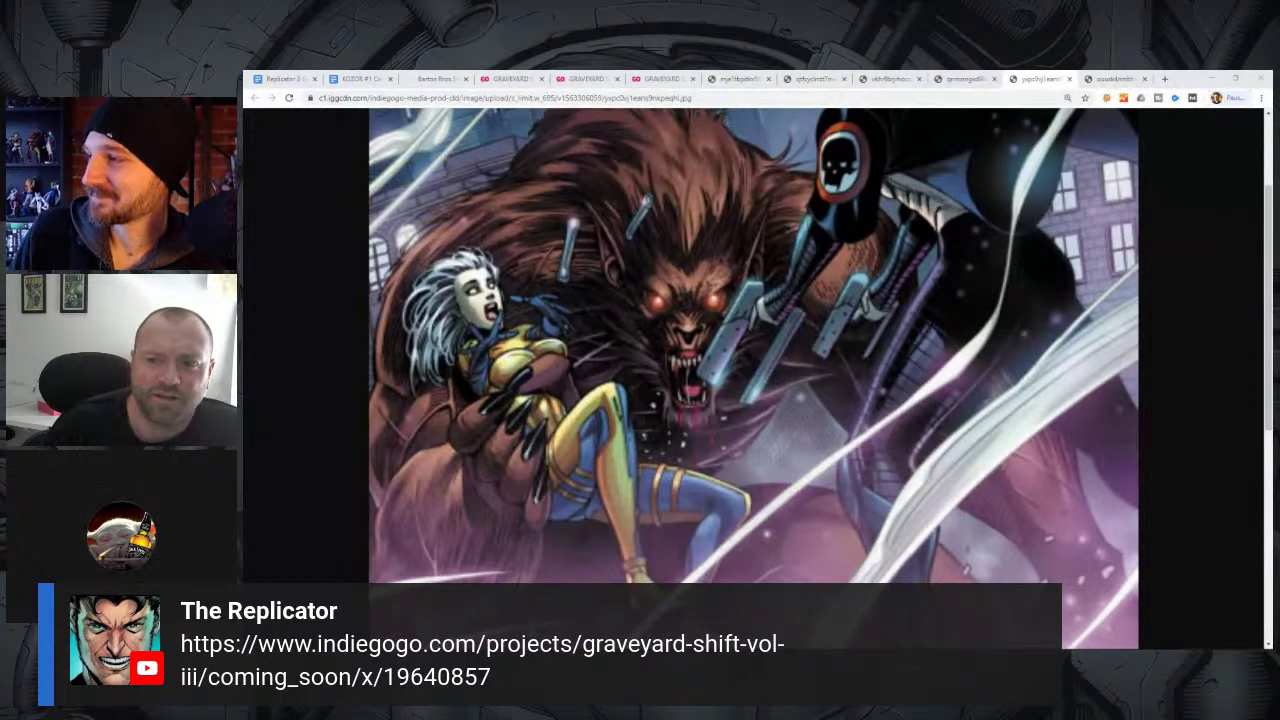
key("alt+Tab")
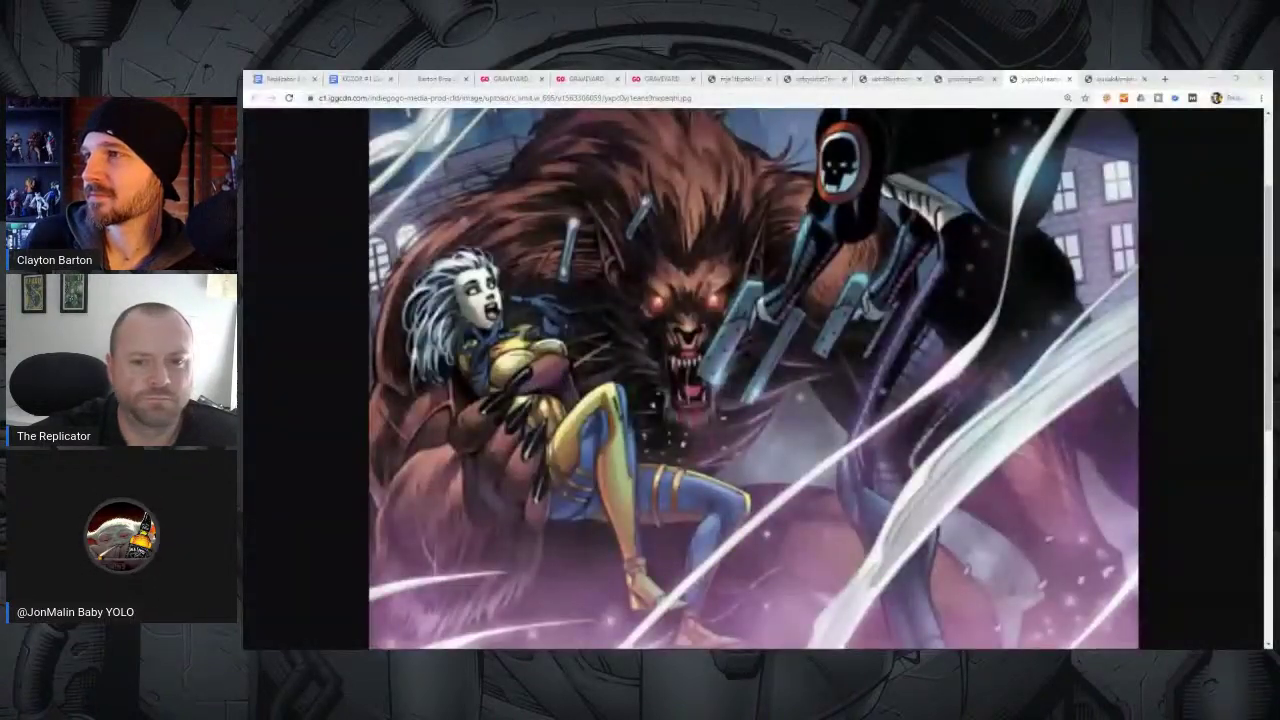
Examine the crypt comic page from the torch-bearer panel down to the skeleton, then open the Graveyard Shift Vol III Indiegogo page.
left_click(962, 78)
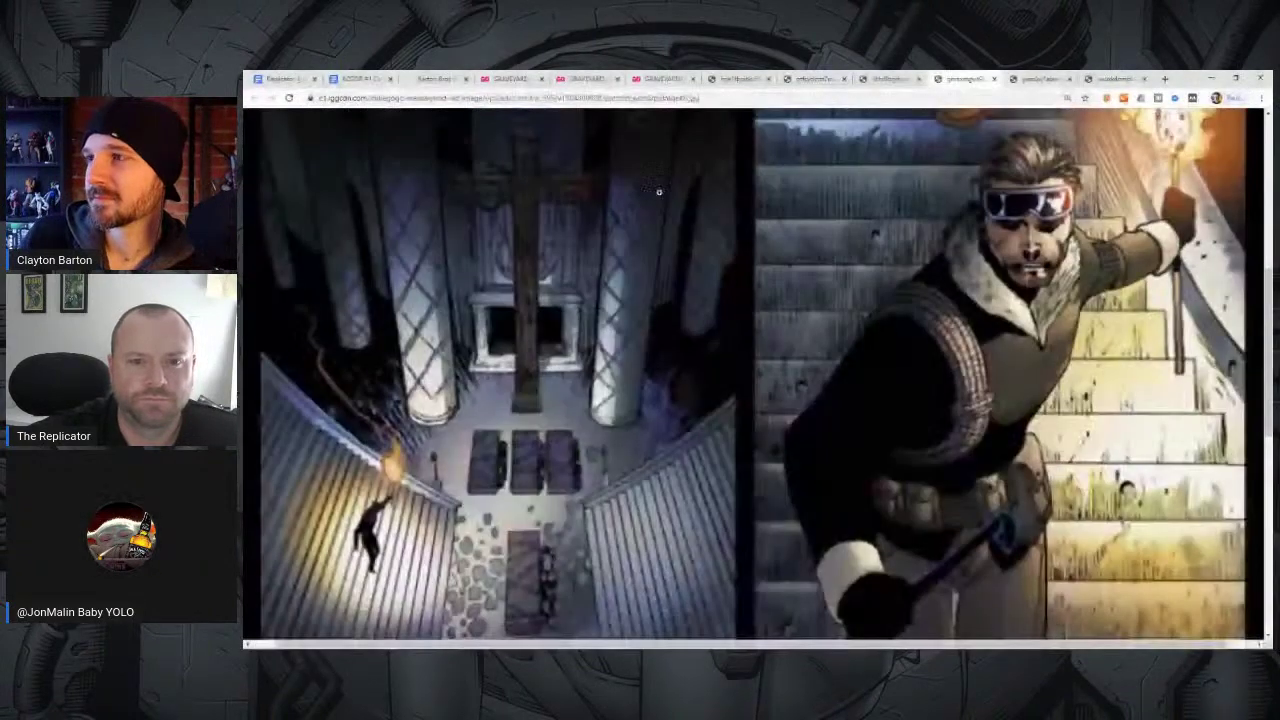
left_click_drag(1268, 384, 1270, 282)
scroll(1270, 283, "down", 8)
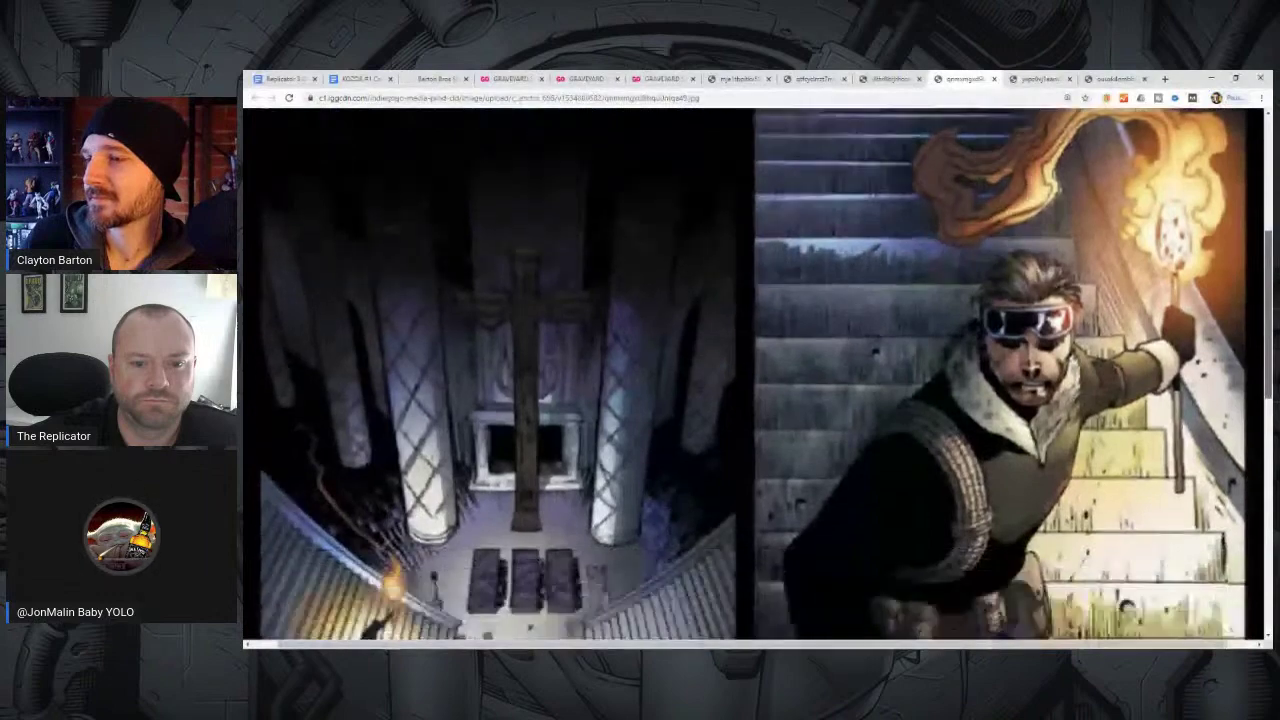
scroll(766, 374, "down", 4)
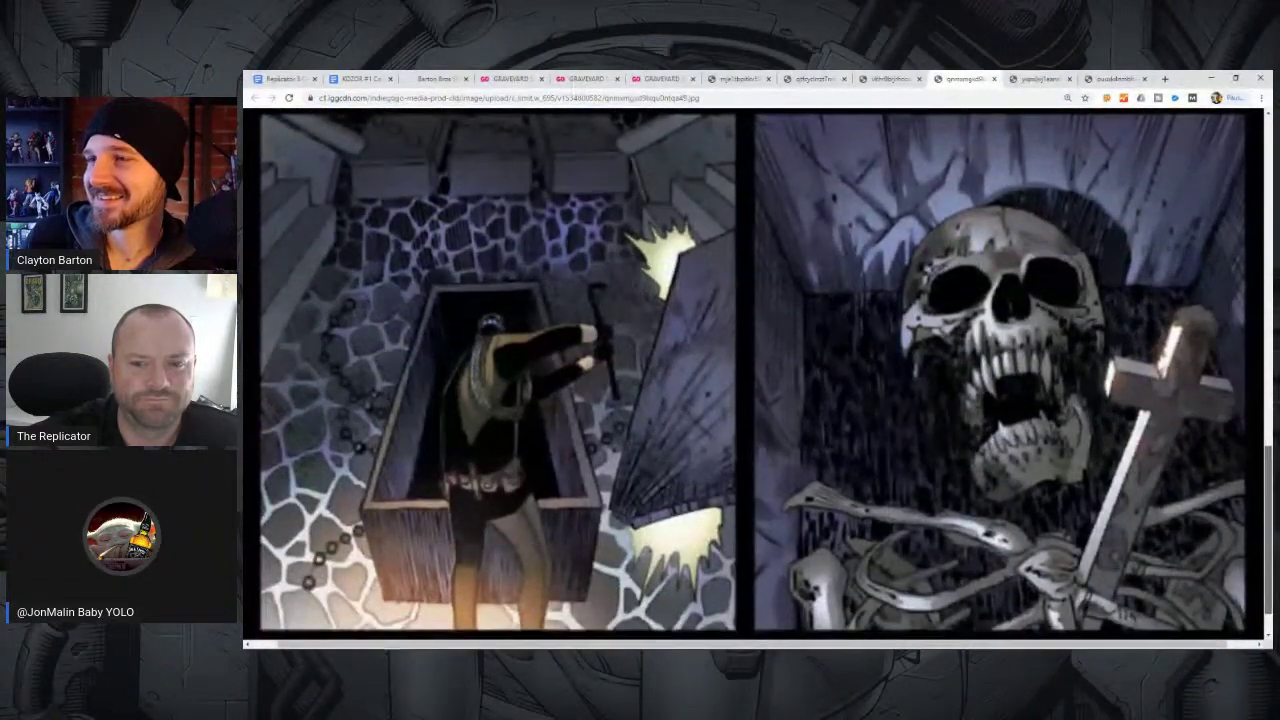
left_click_drag(1268, 552, 1268, 549)
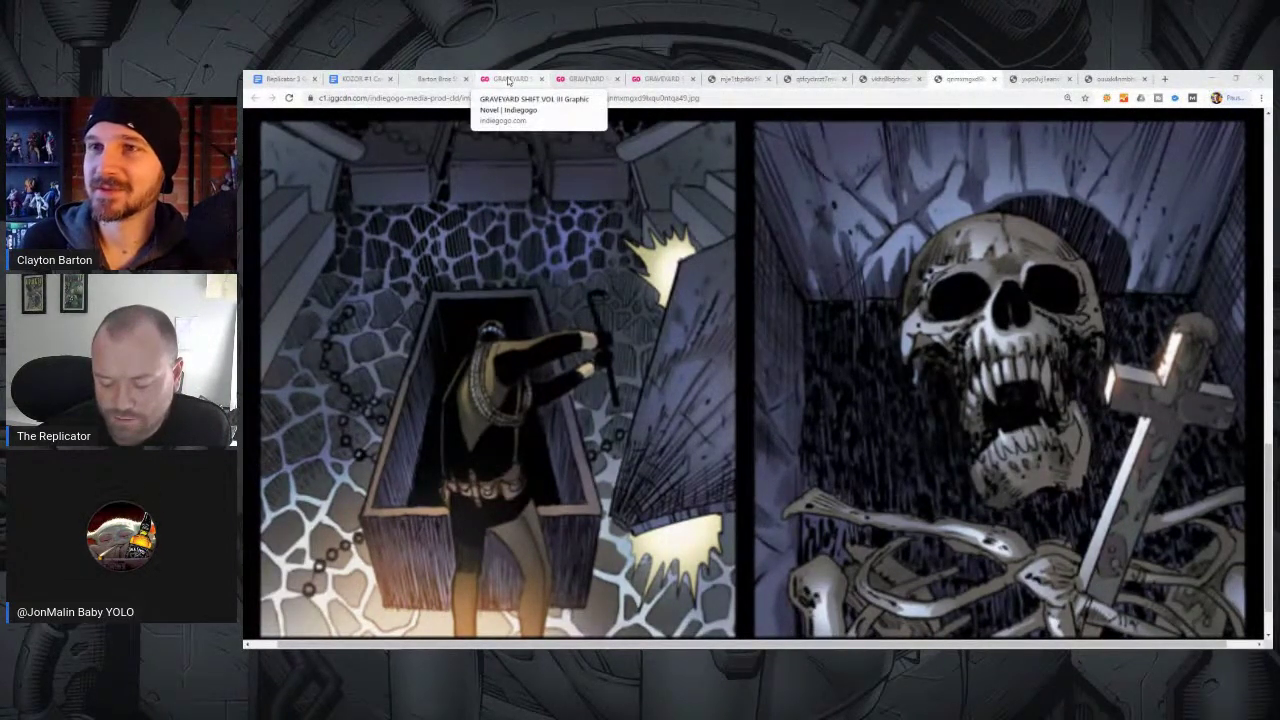
left_click(508, 80)
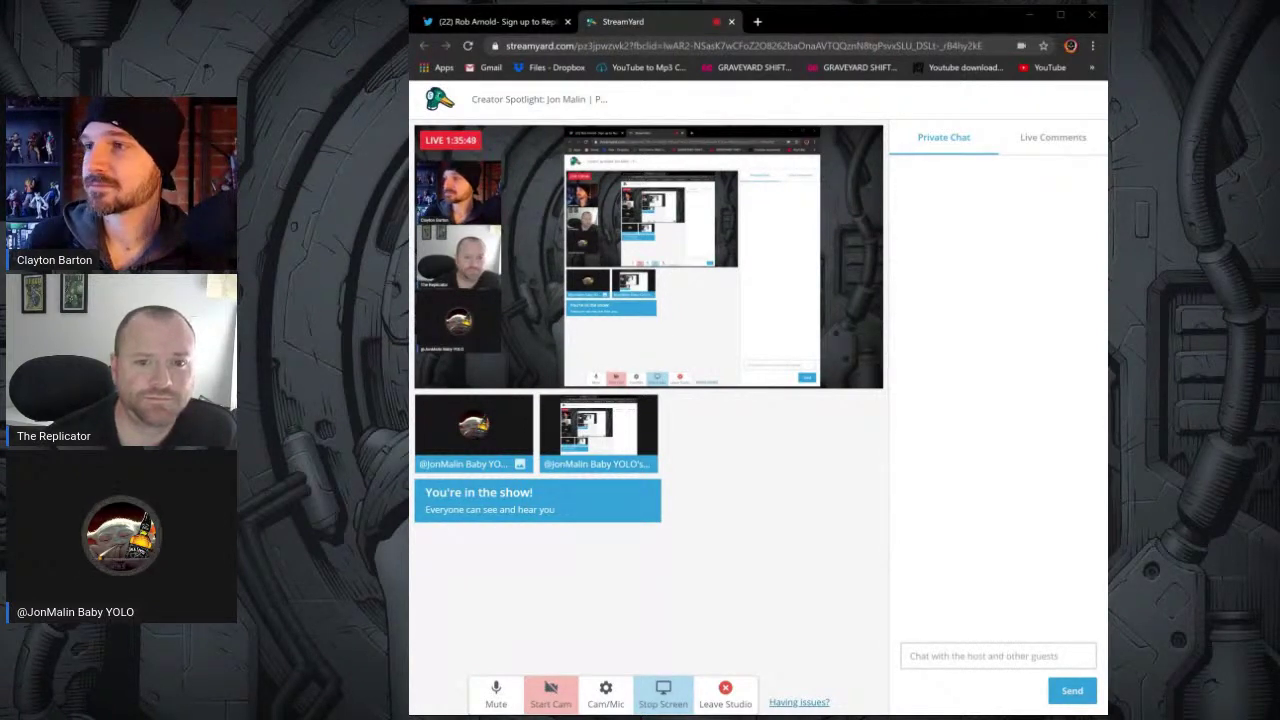
Change the StreamYard screen share to show the desktop, and compare the colour-touchup page with the Color notes versions in Photos.
left_click(663, 690)
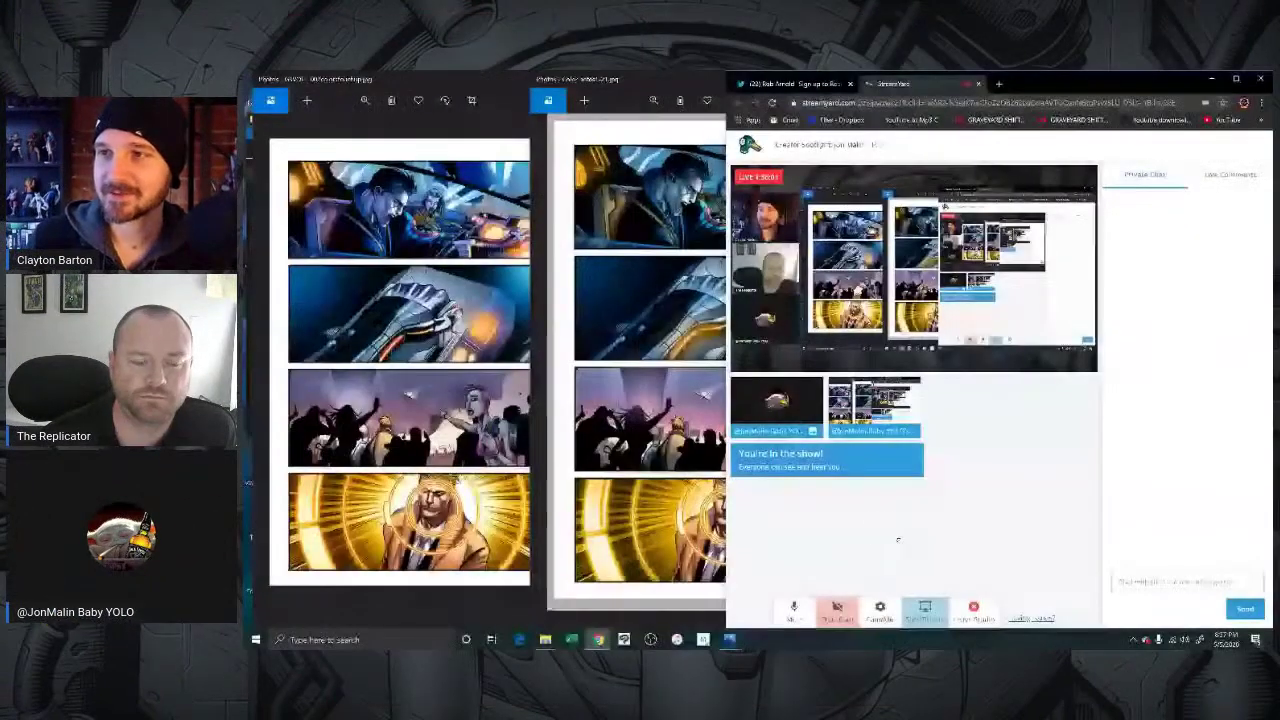
left_click(500, 378)
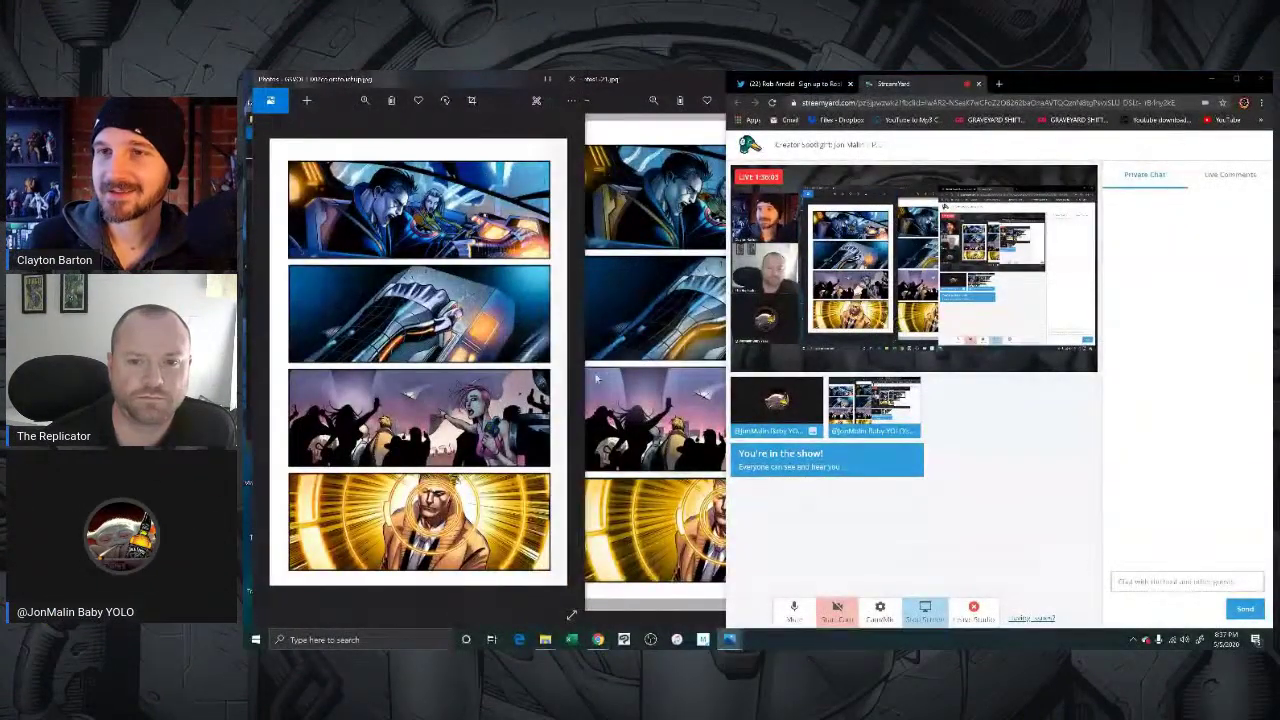
left_click(637, 345)
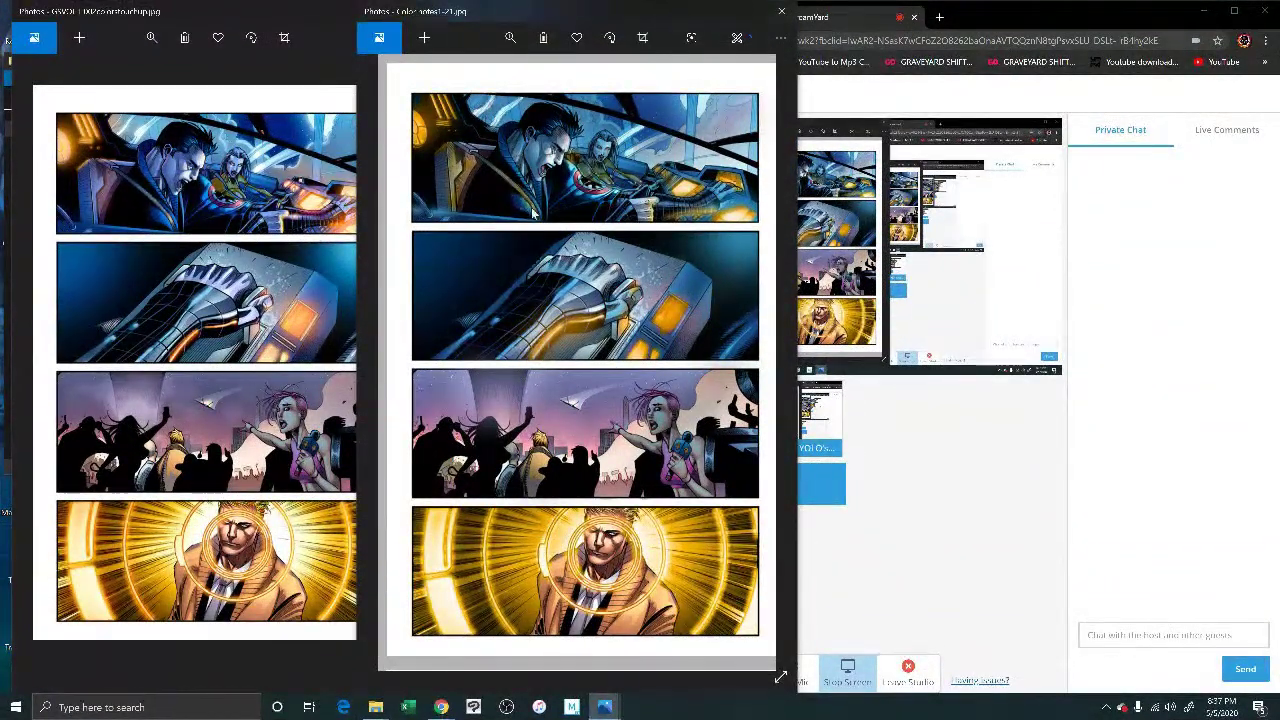
left_click(172, 235)
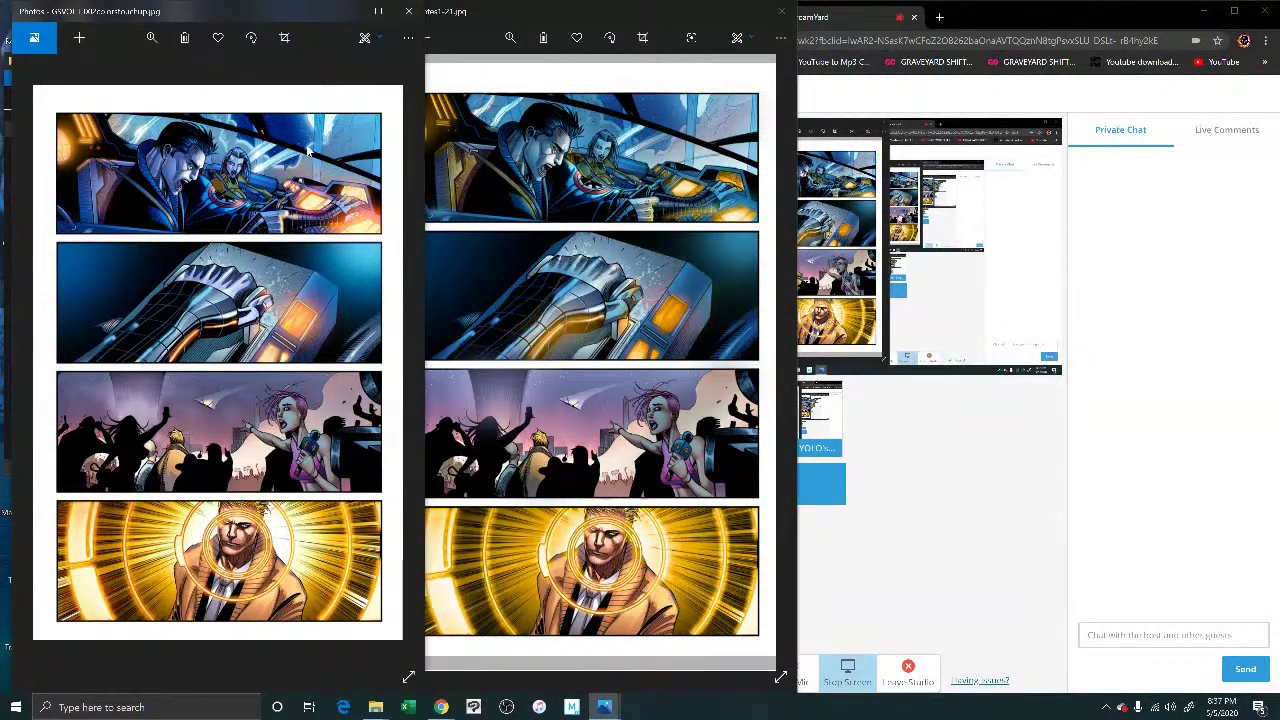
left_click_drag(500, 232, 760, 284)
scroll(464, 251, "up", 4)
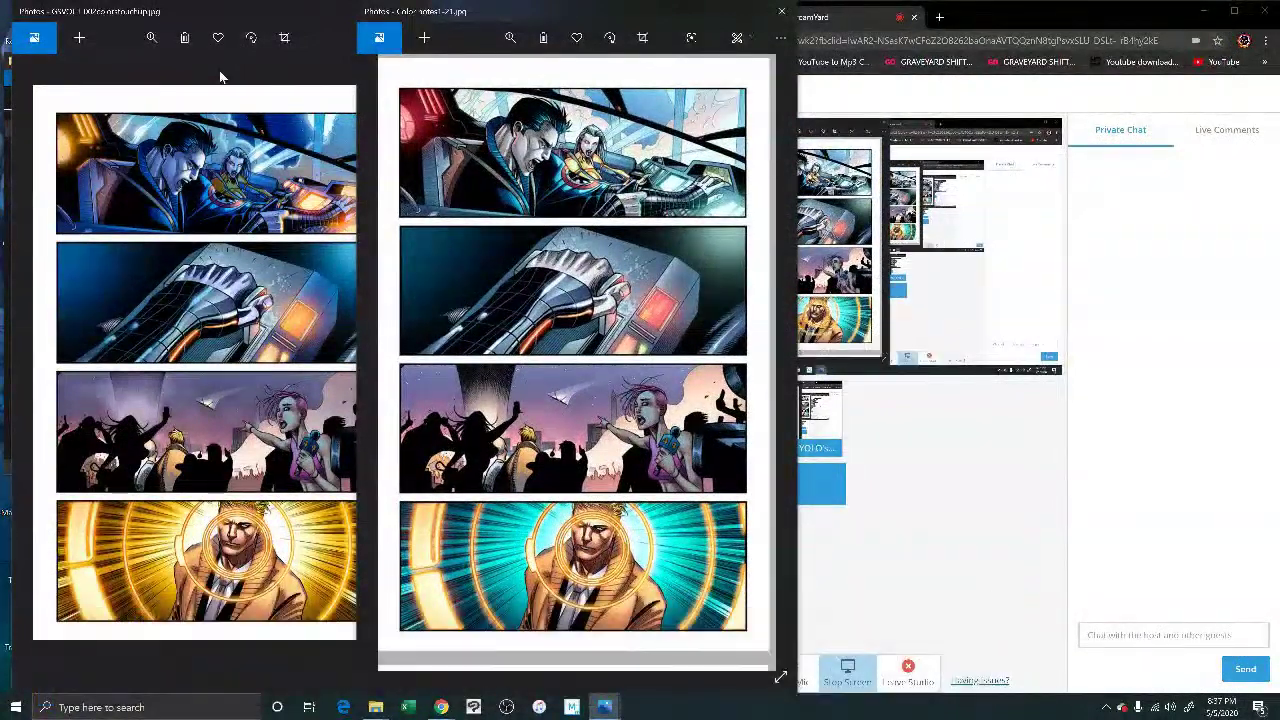
Compare the colour-touchup page's panels with the red and teal version in the Color notes image, and view the artwork above it.
left_click(240, 185)
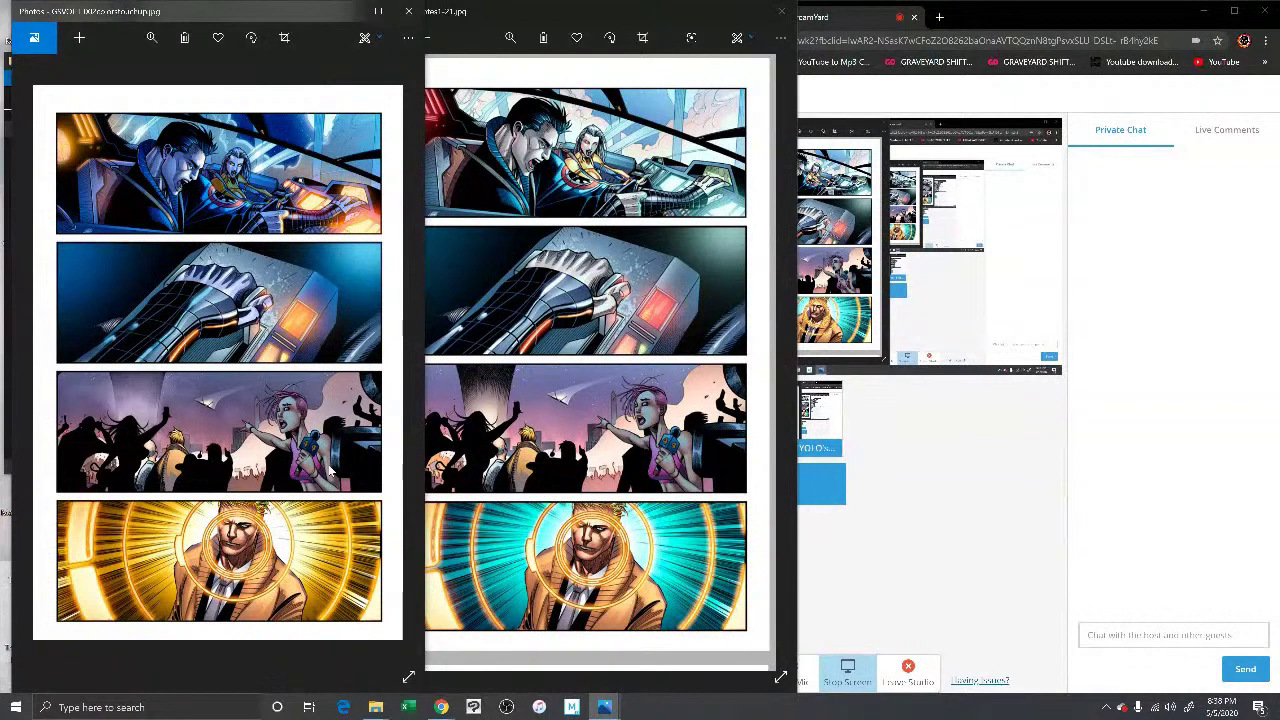
left_click(505, 578)
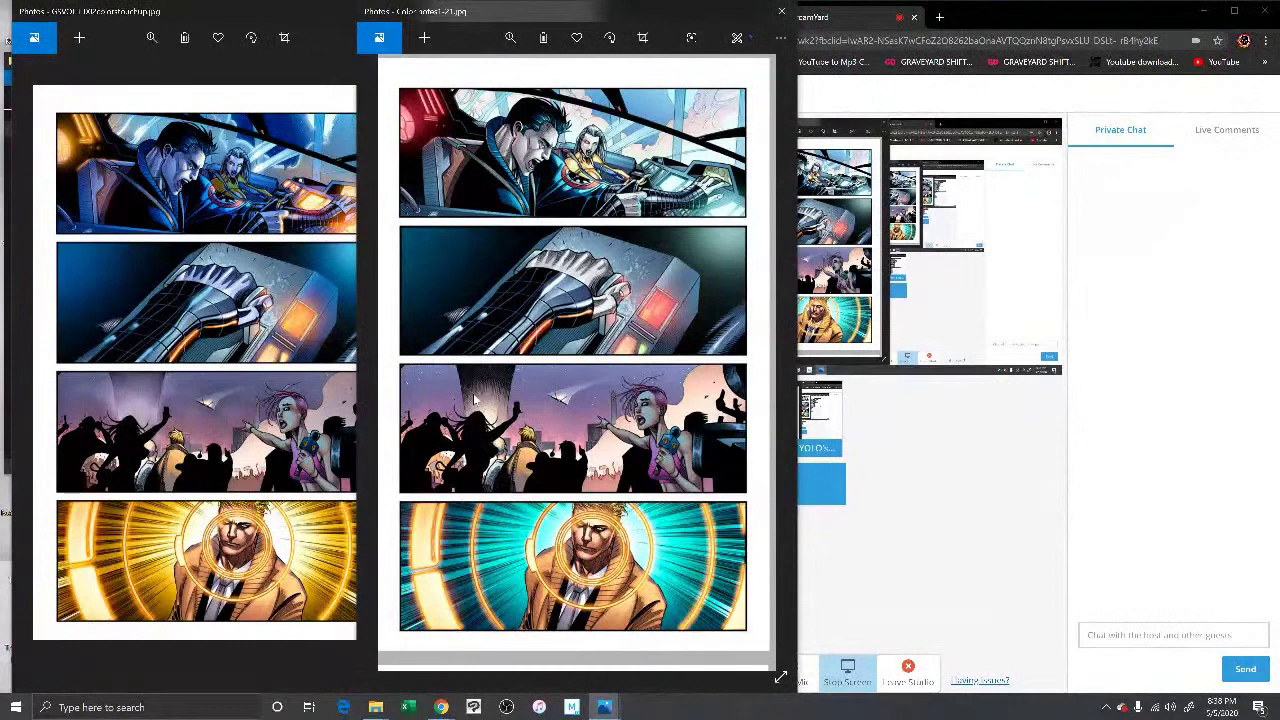
scroll(468, 420, "up", 1)
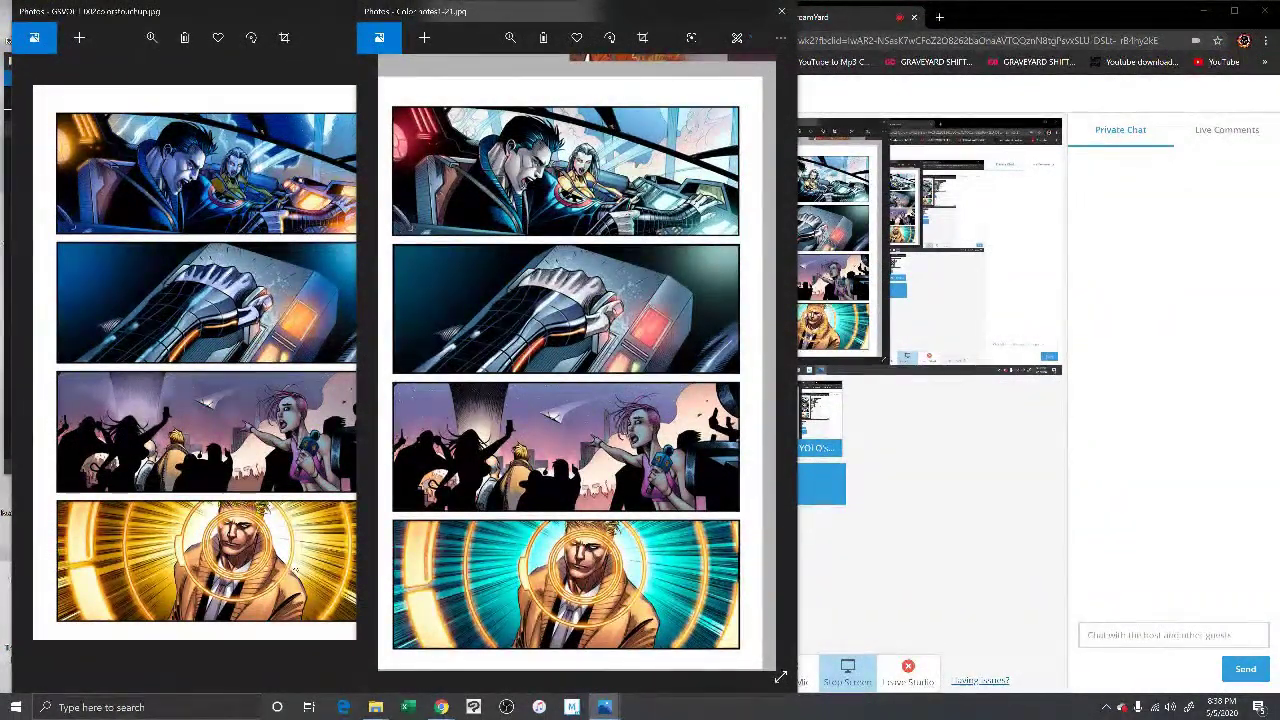
left_click(313, 535)
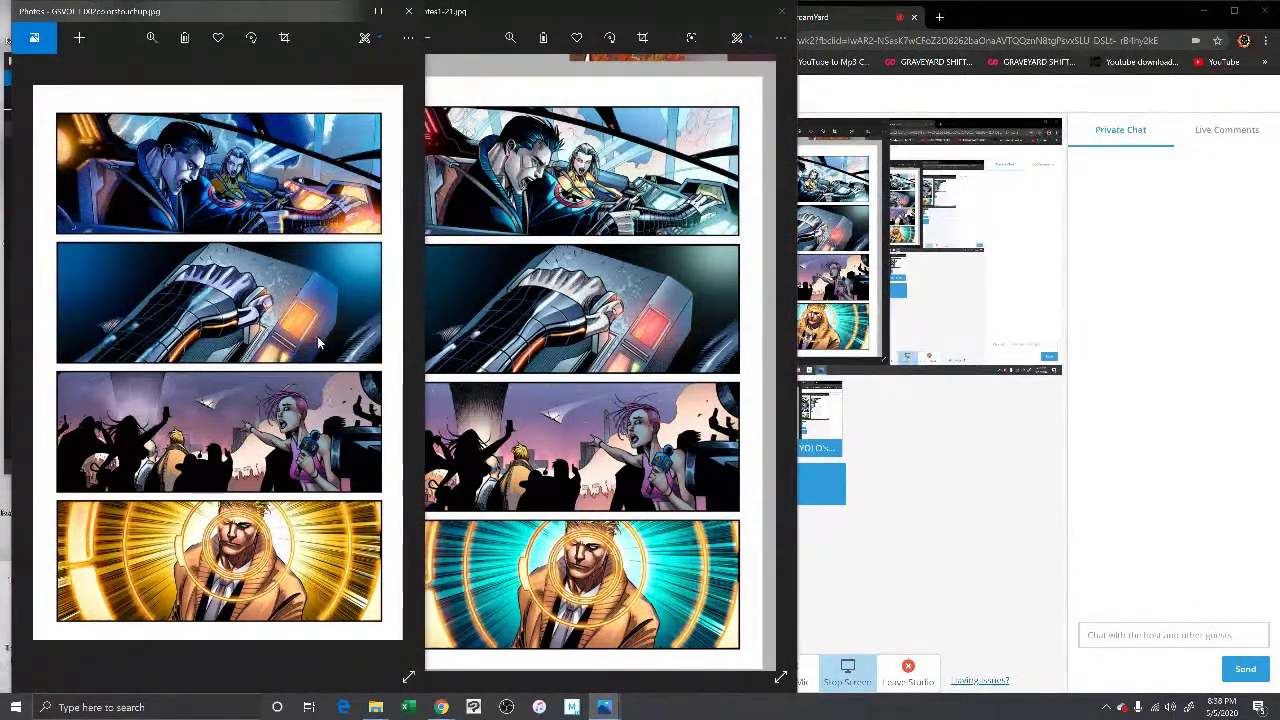
left_click(665, 340)
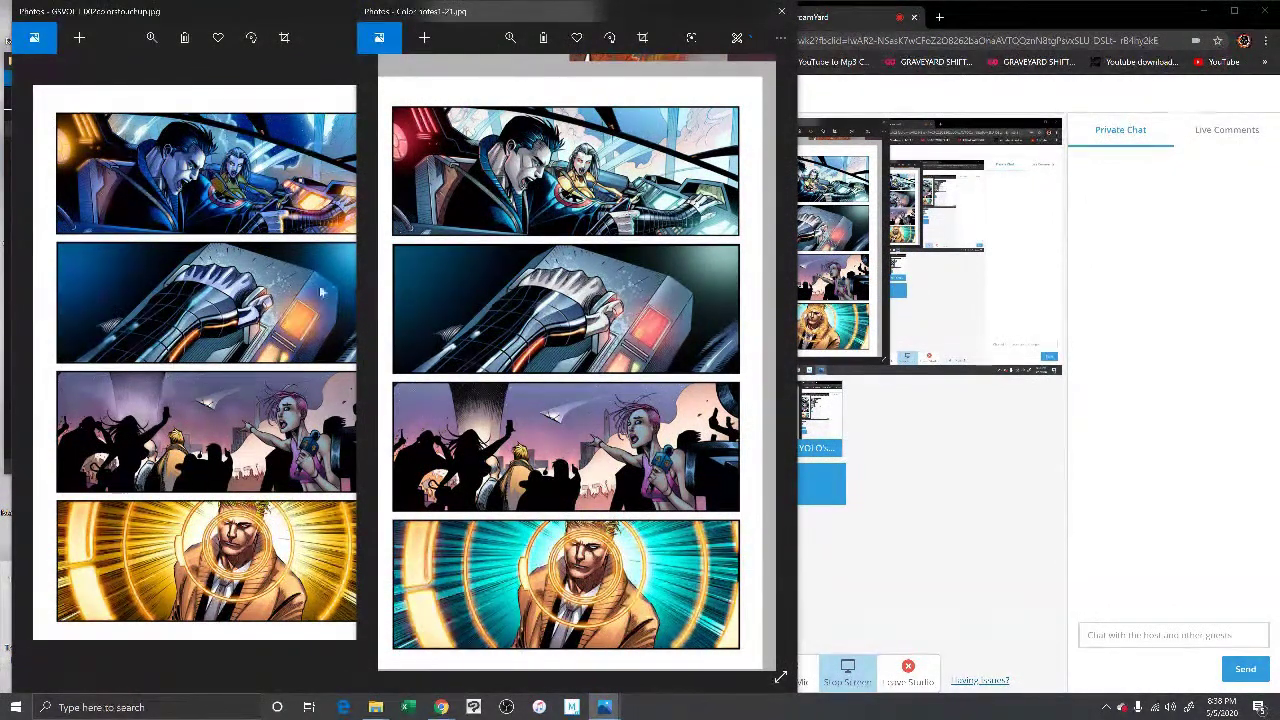
left_click(310, 330)
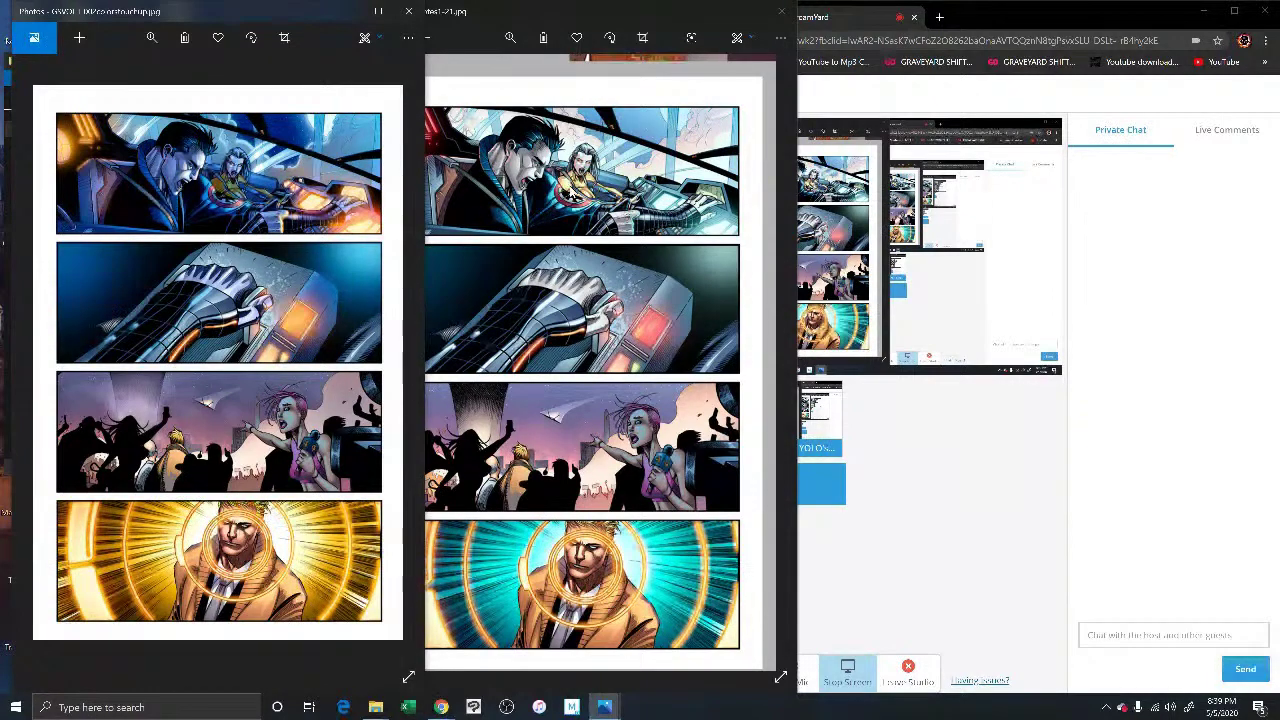
left_click(570, 192)
scroll(585, 190, "up", 5)
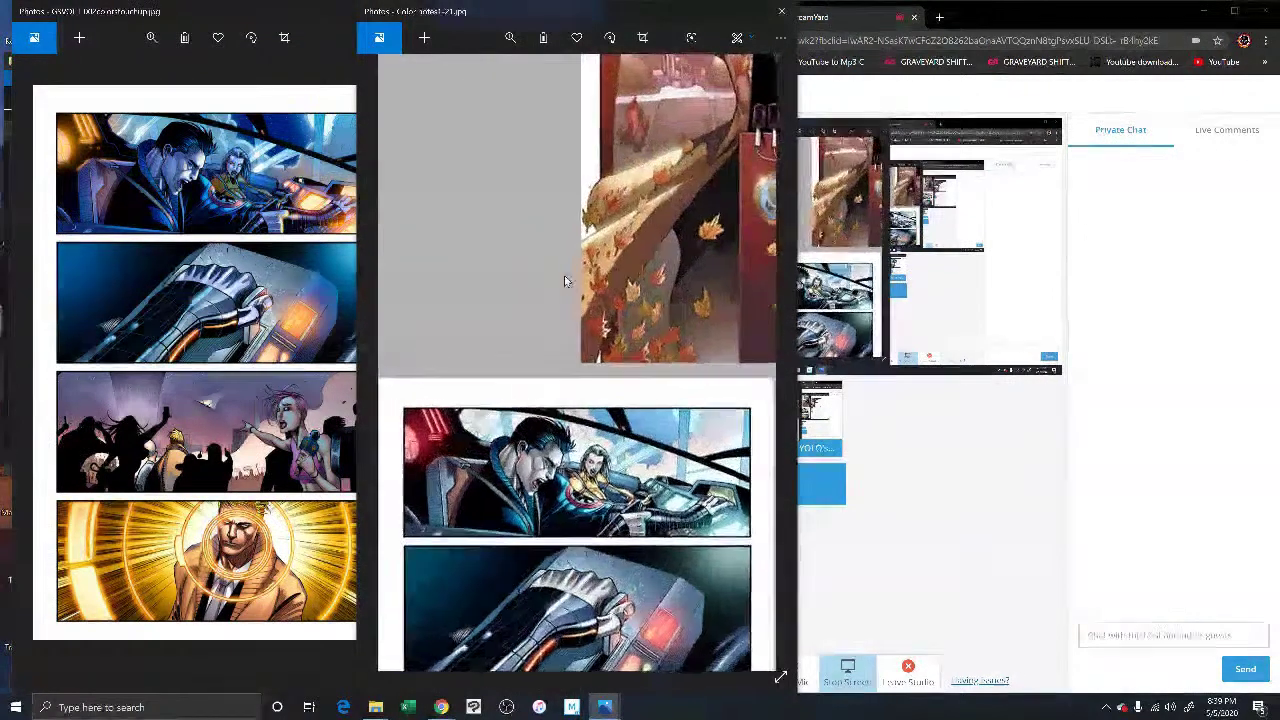
Examine the coloring of the podium splash page in the Color notes image, from the spread-armed man to the staircase figures.
left_click_drag(486, 408, 498, 445)
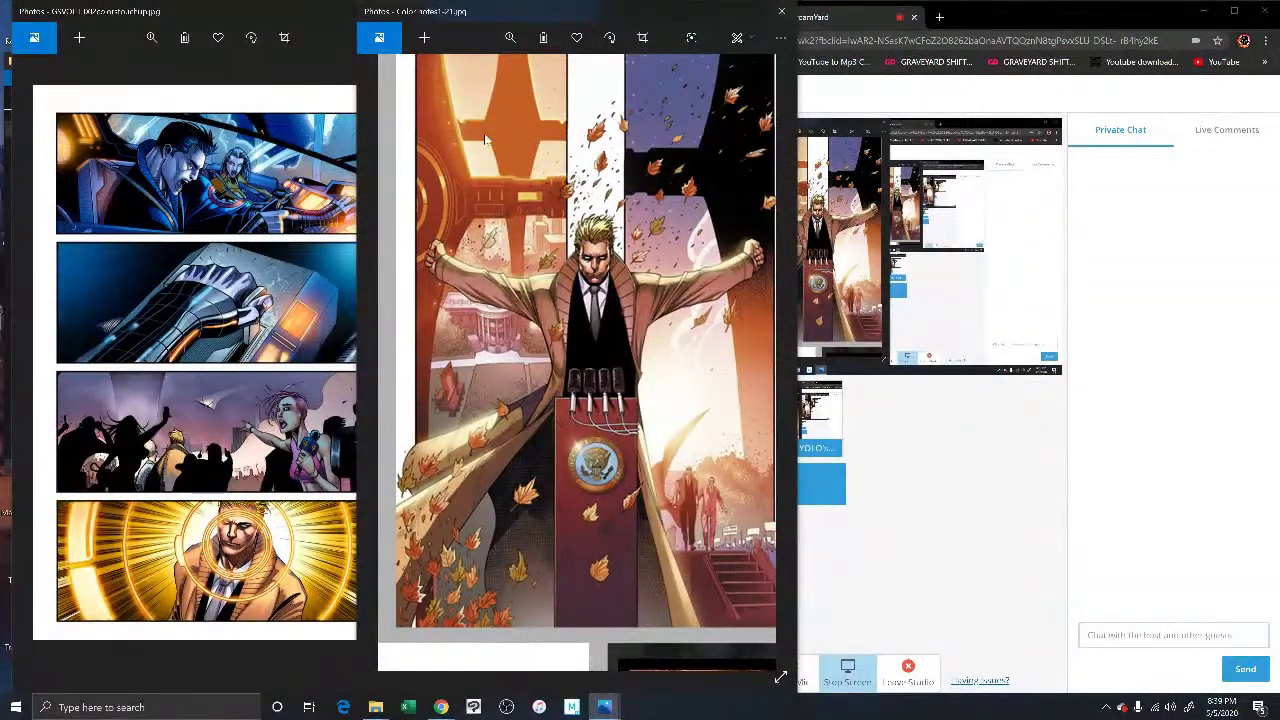
left_click_drag(708, 133, 648, 141)
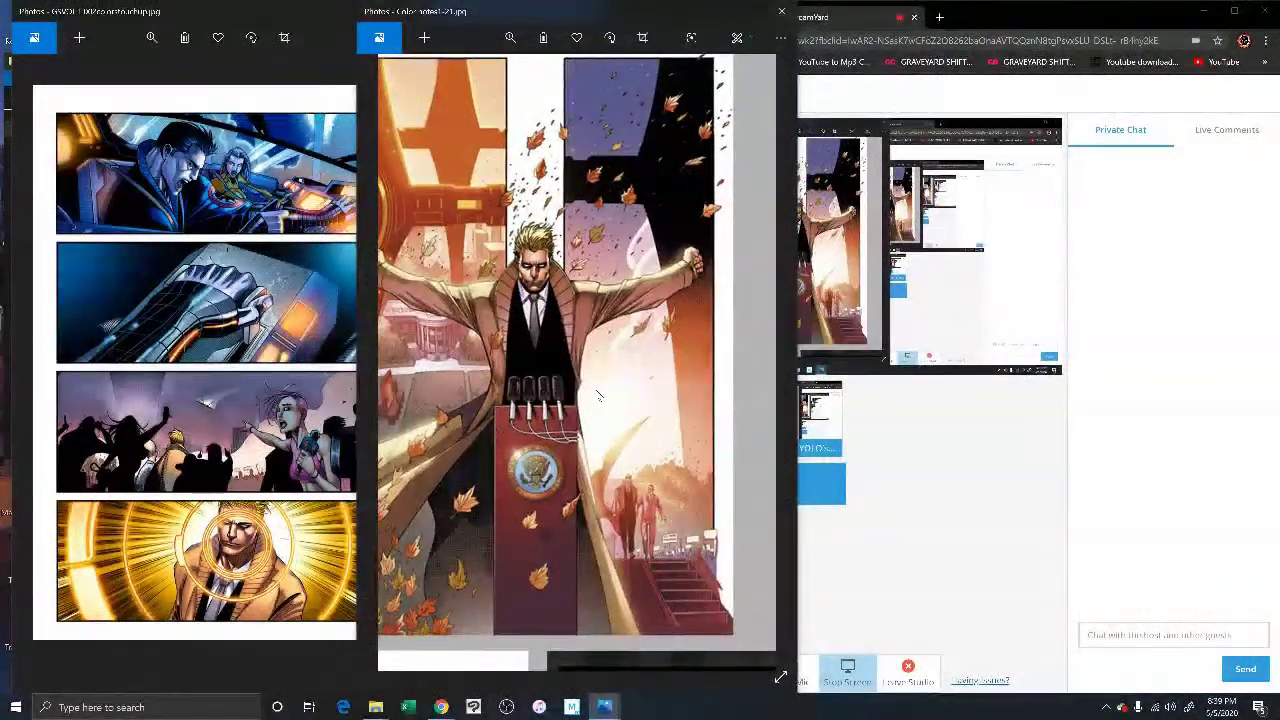
left_click_drag(578, 409, 608, 374)
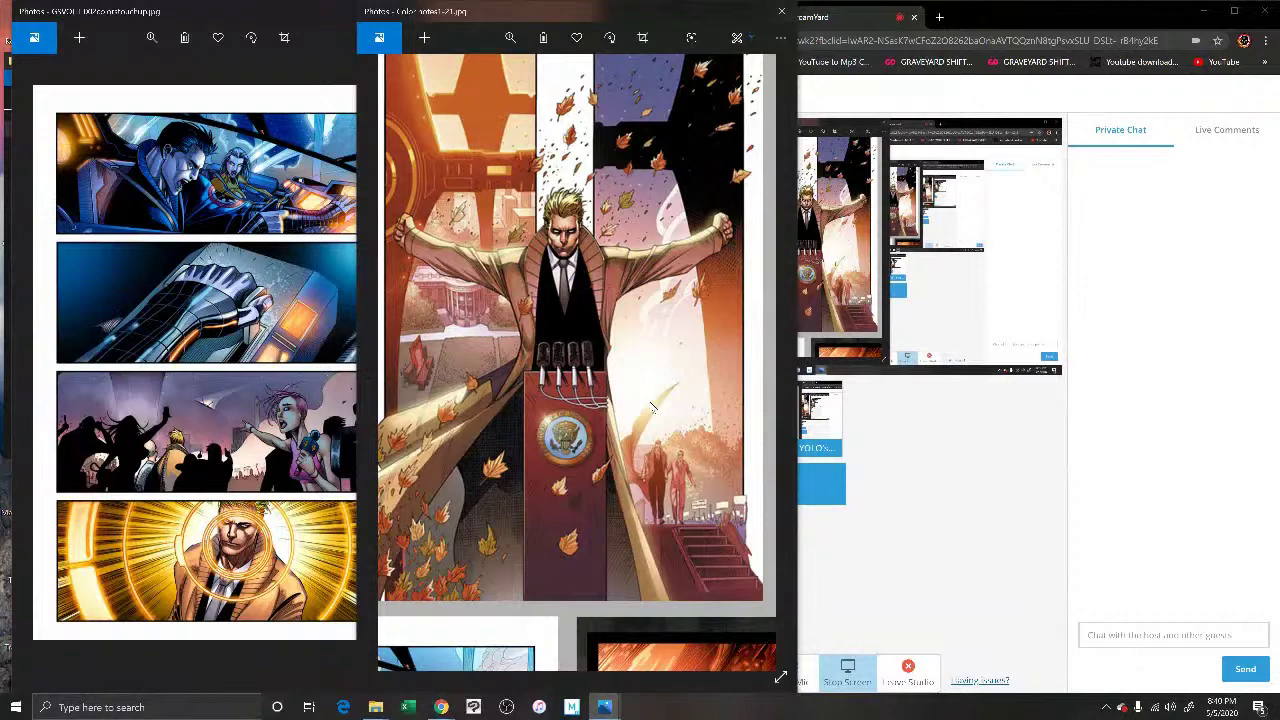
mouse_move(727, 460)
left_mouse_down()
mouse_move(729, 405)
mouse_move(731, 441)
left_mouse_up()
left_click_drag(669, 327, 679, 368)
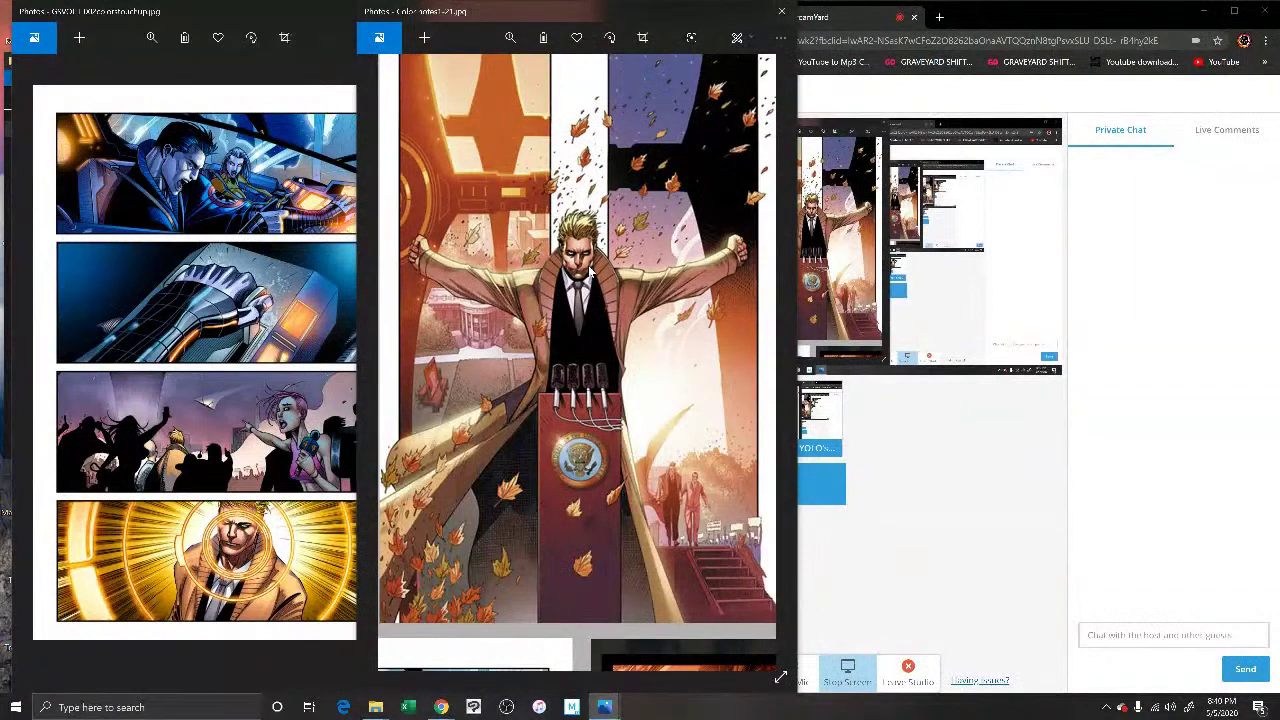
Examine the explosion and car crash page below the podium artwork, and close the Color notes image.
left_click_drag(660, 326, 565, 217)
left_click_drag(722, 360, 472, 383)
left_click_drag(686, 331, 494, 428)
left_click_drag(700, 440, 503, 401)
left_click_drag(741, 625, 646, 416)
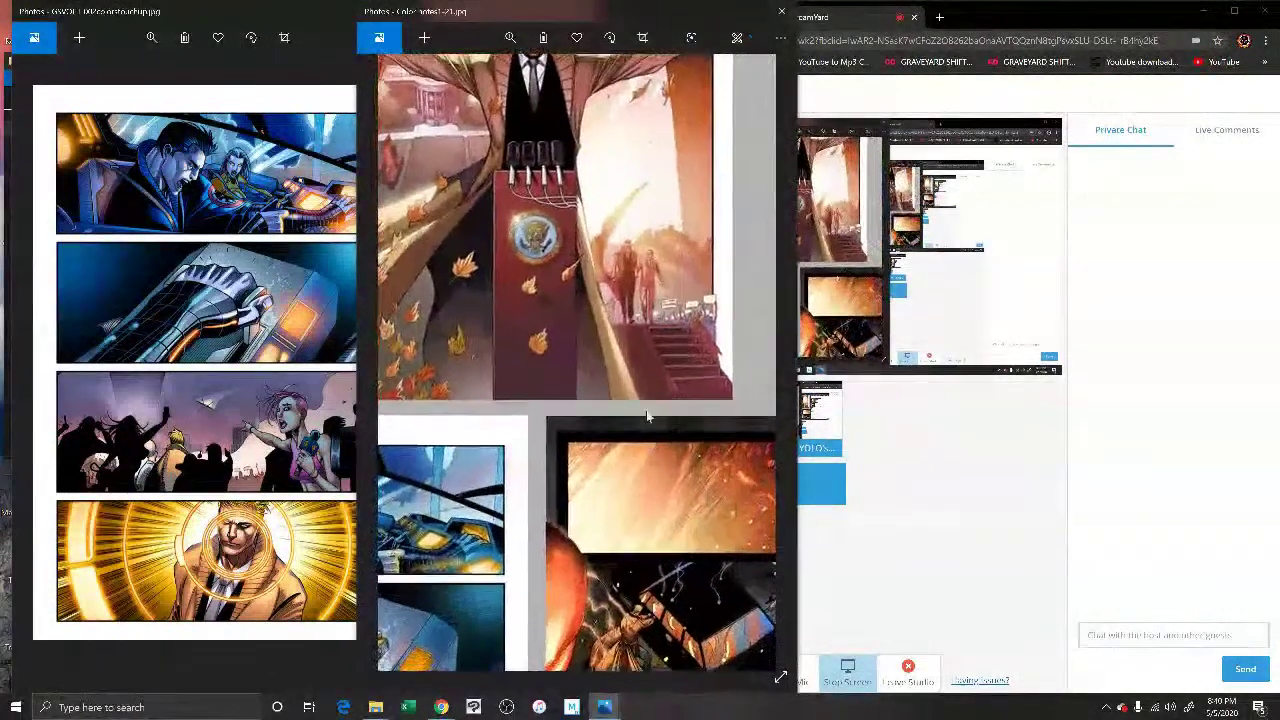
scroll(647, 418, "down", 6)
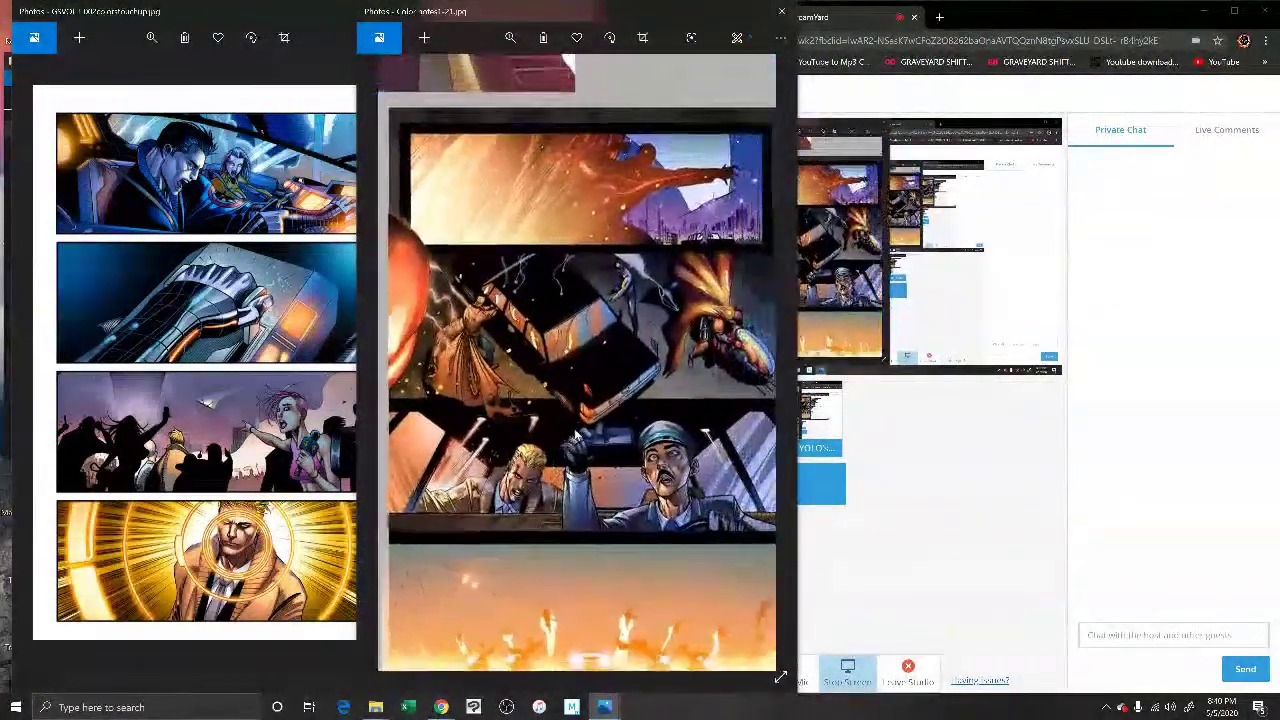
left_click(782, 11)
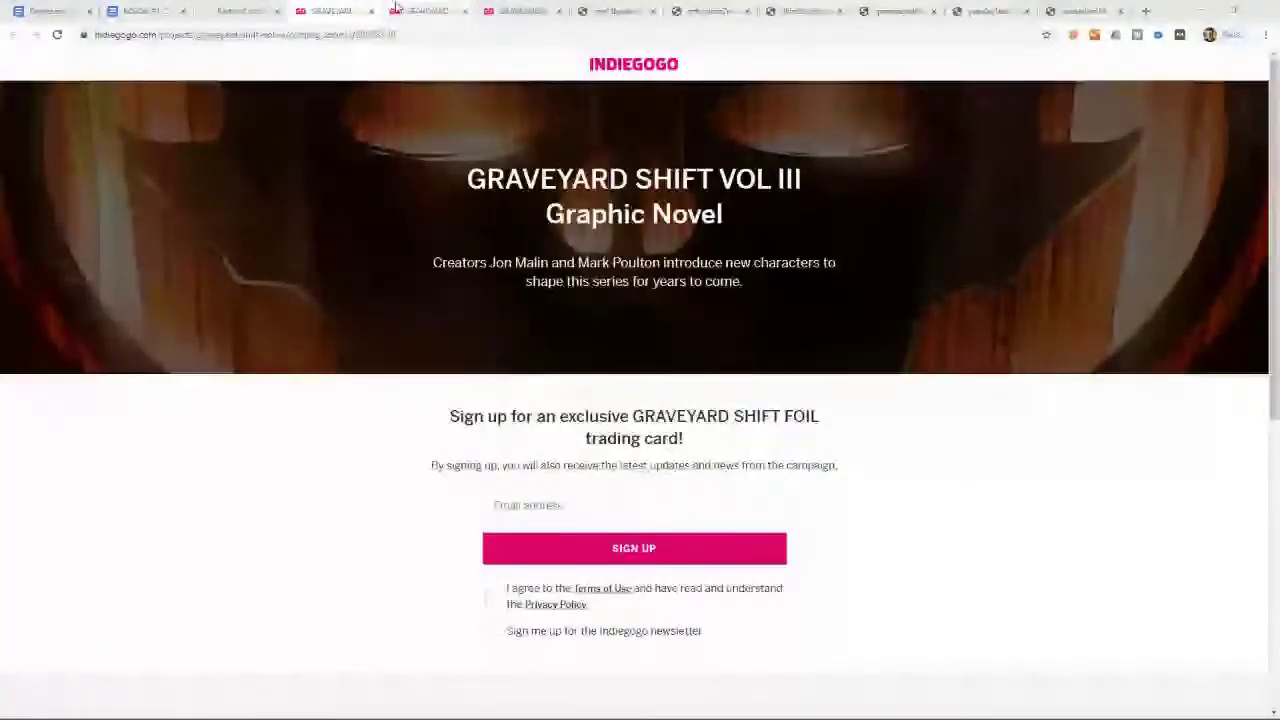
Open the Graveyard Shift Vol II Indiegogo page in the browser and review its campaign header, overview and podium artwork.
left_click(425, 14)
left_click_drag(1267, 230, 1267, 95)
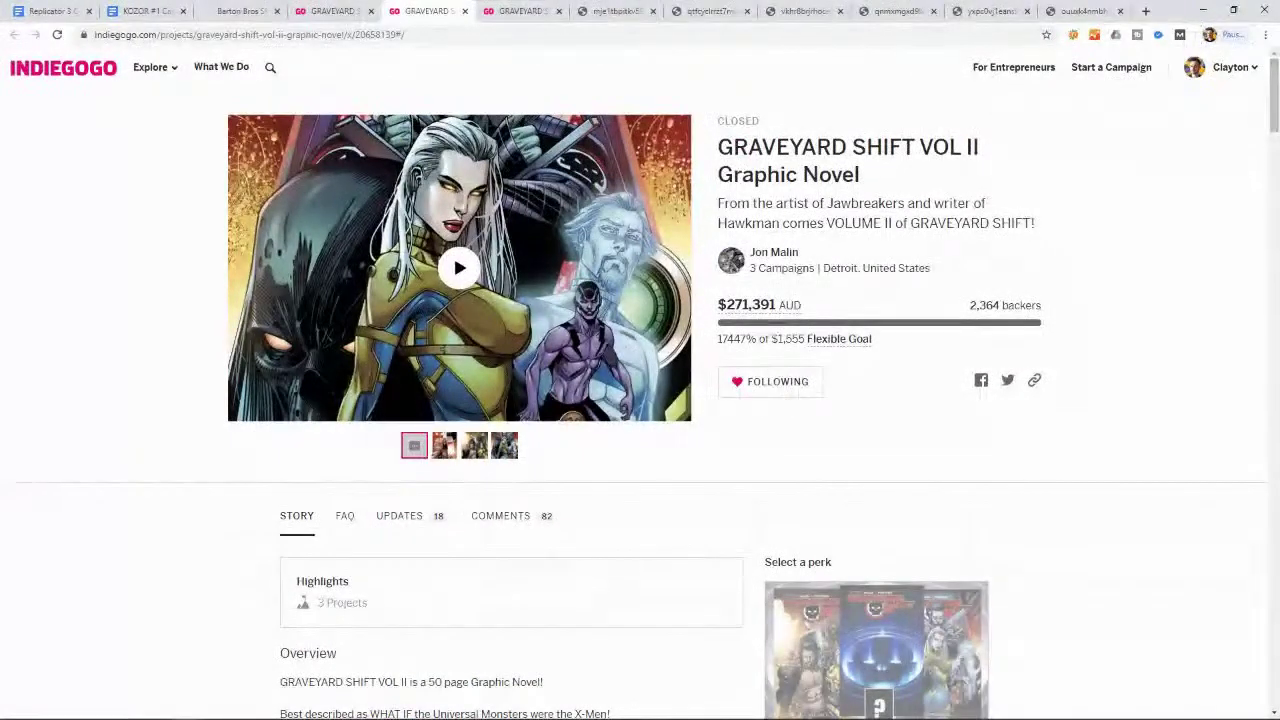
left_click_drag(1274, 100, 1275, 150)
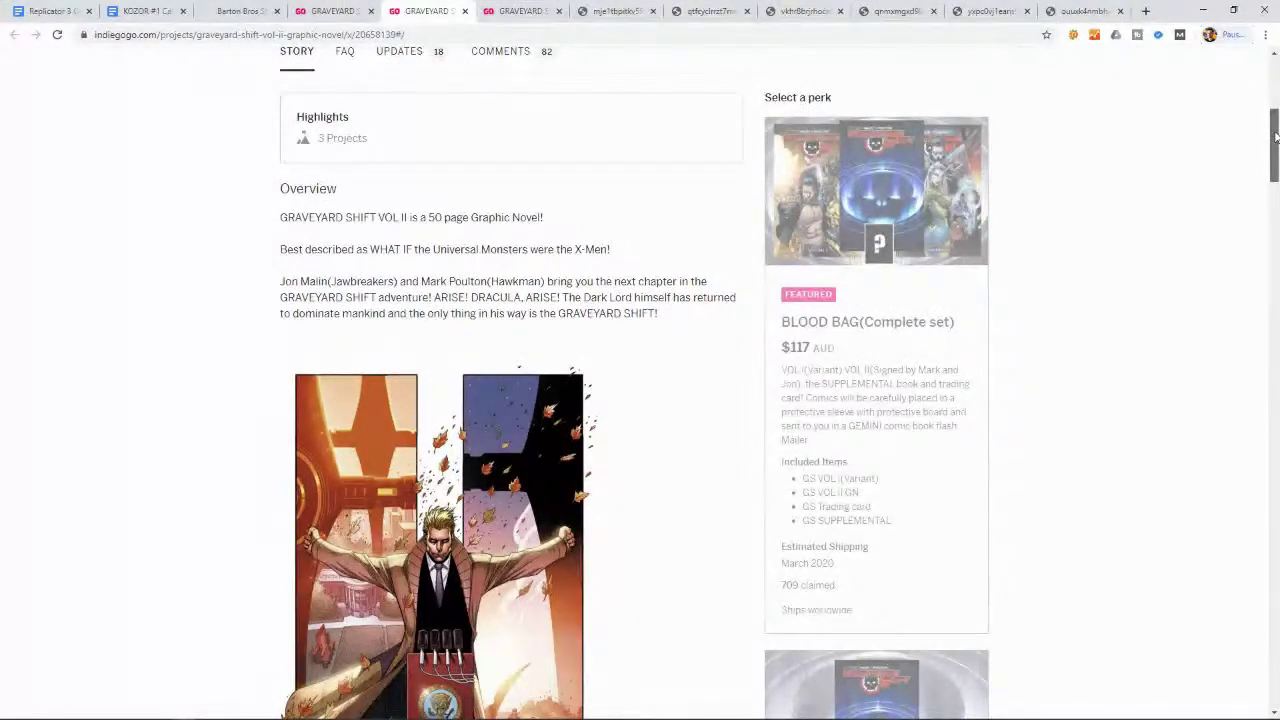
left_click_drag(1275, 137, 1193, 80)
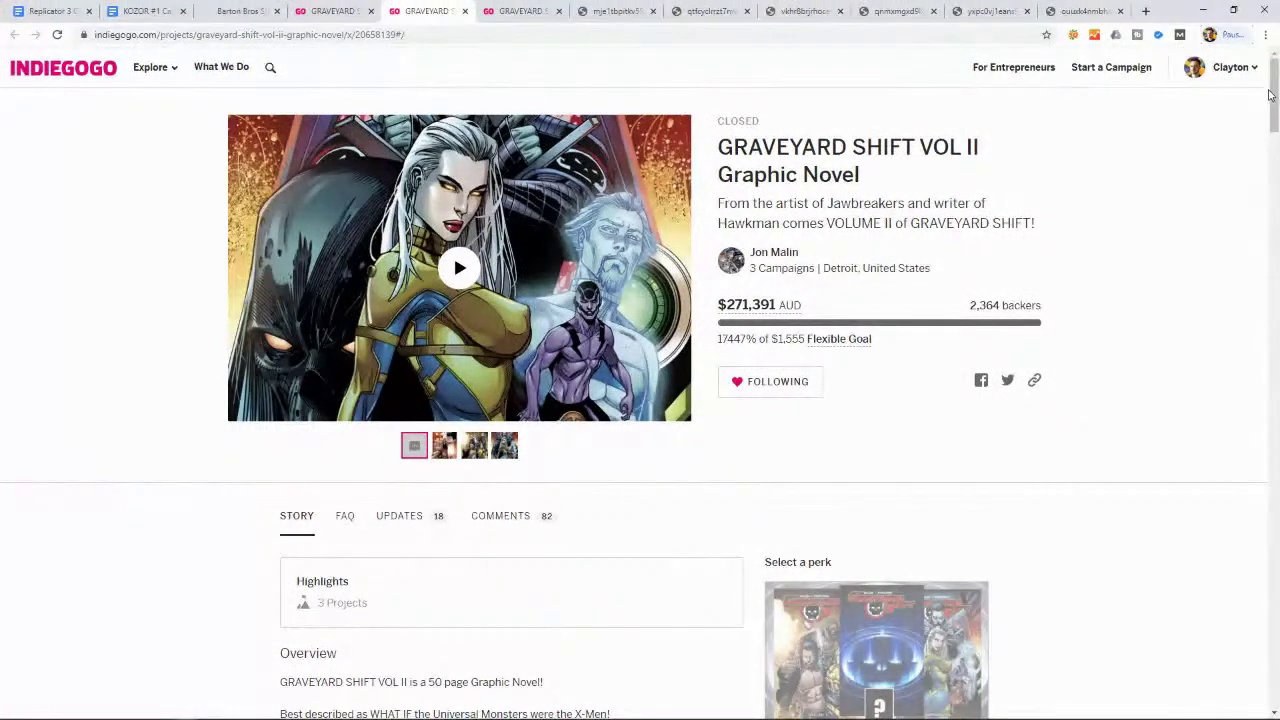
left_click_drag(1272, 96, 1273, 148)
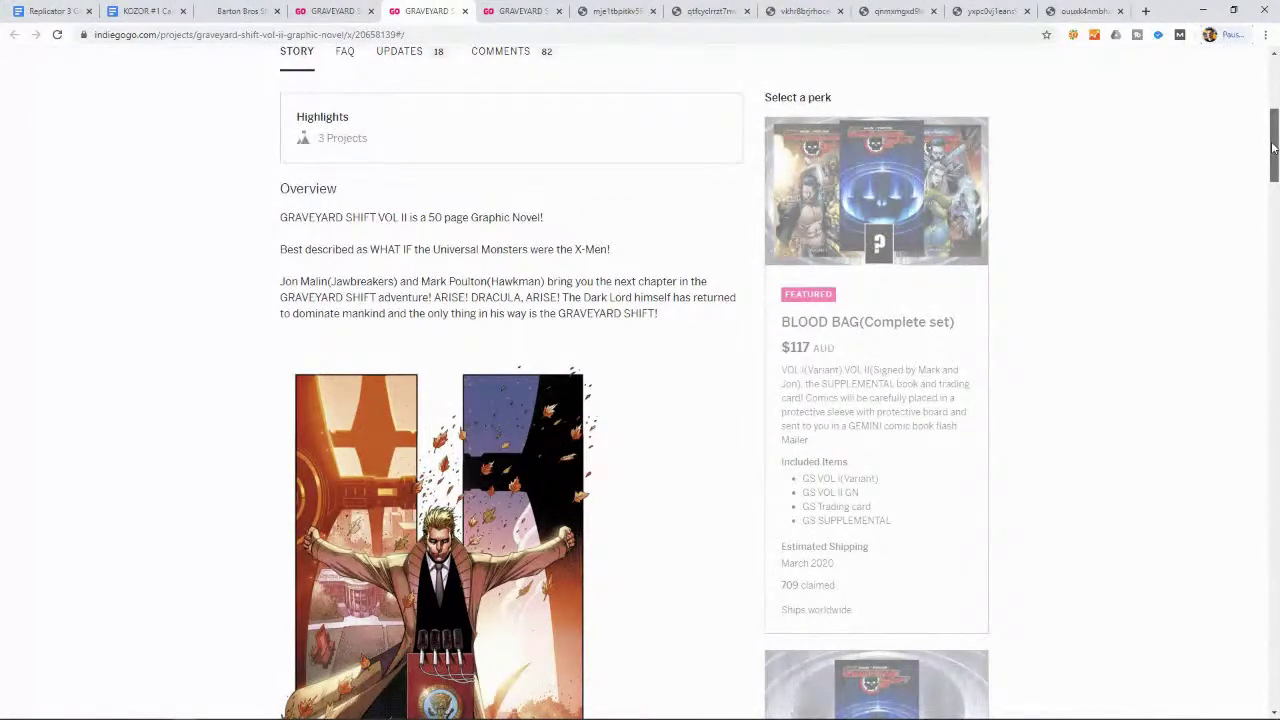
left_click_drag(1273, 148, 1273, 150)
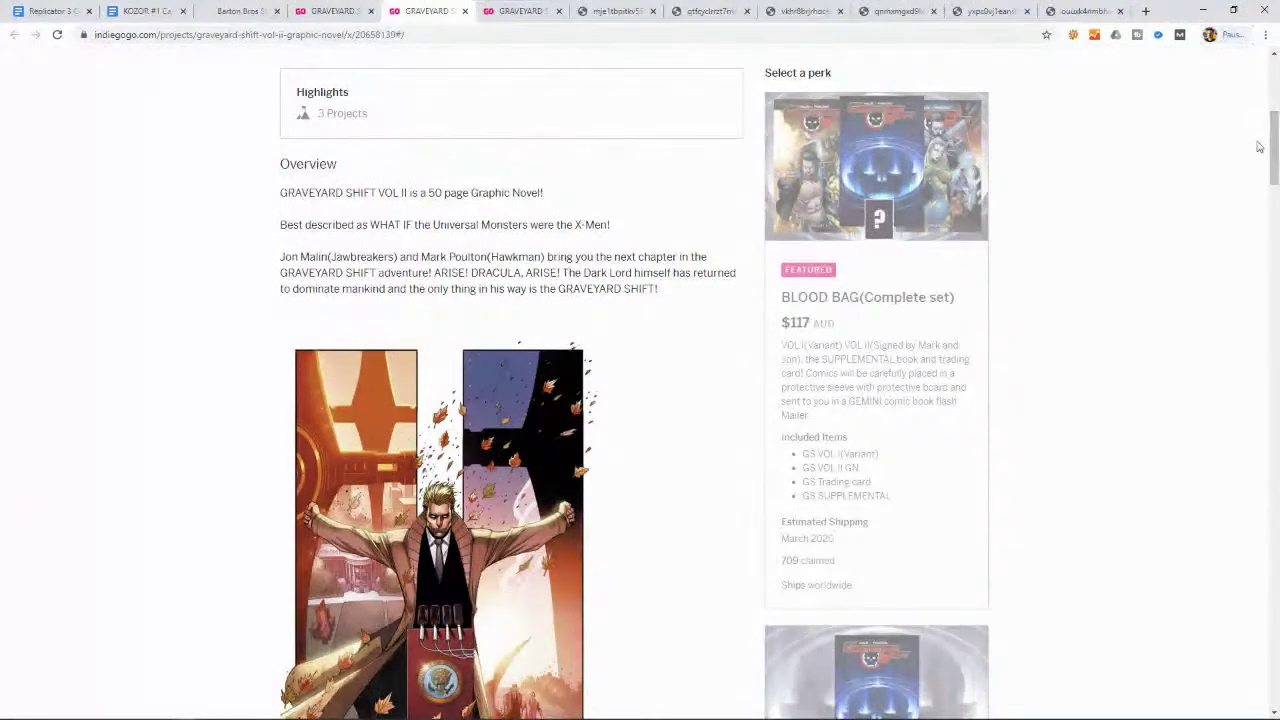